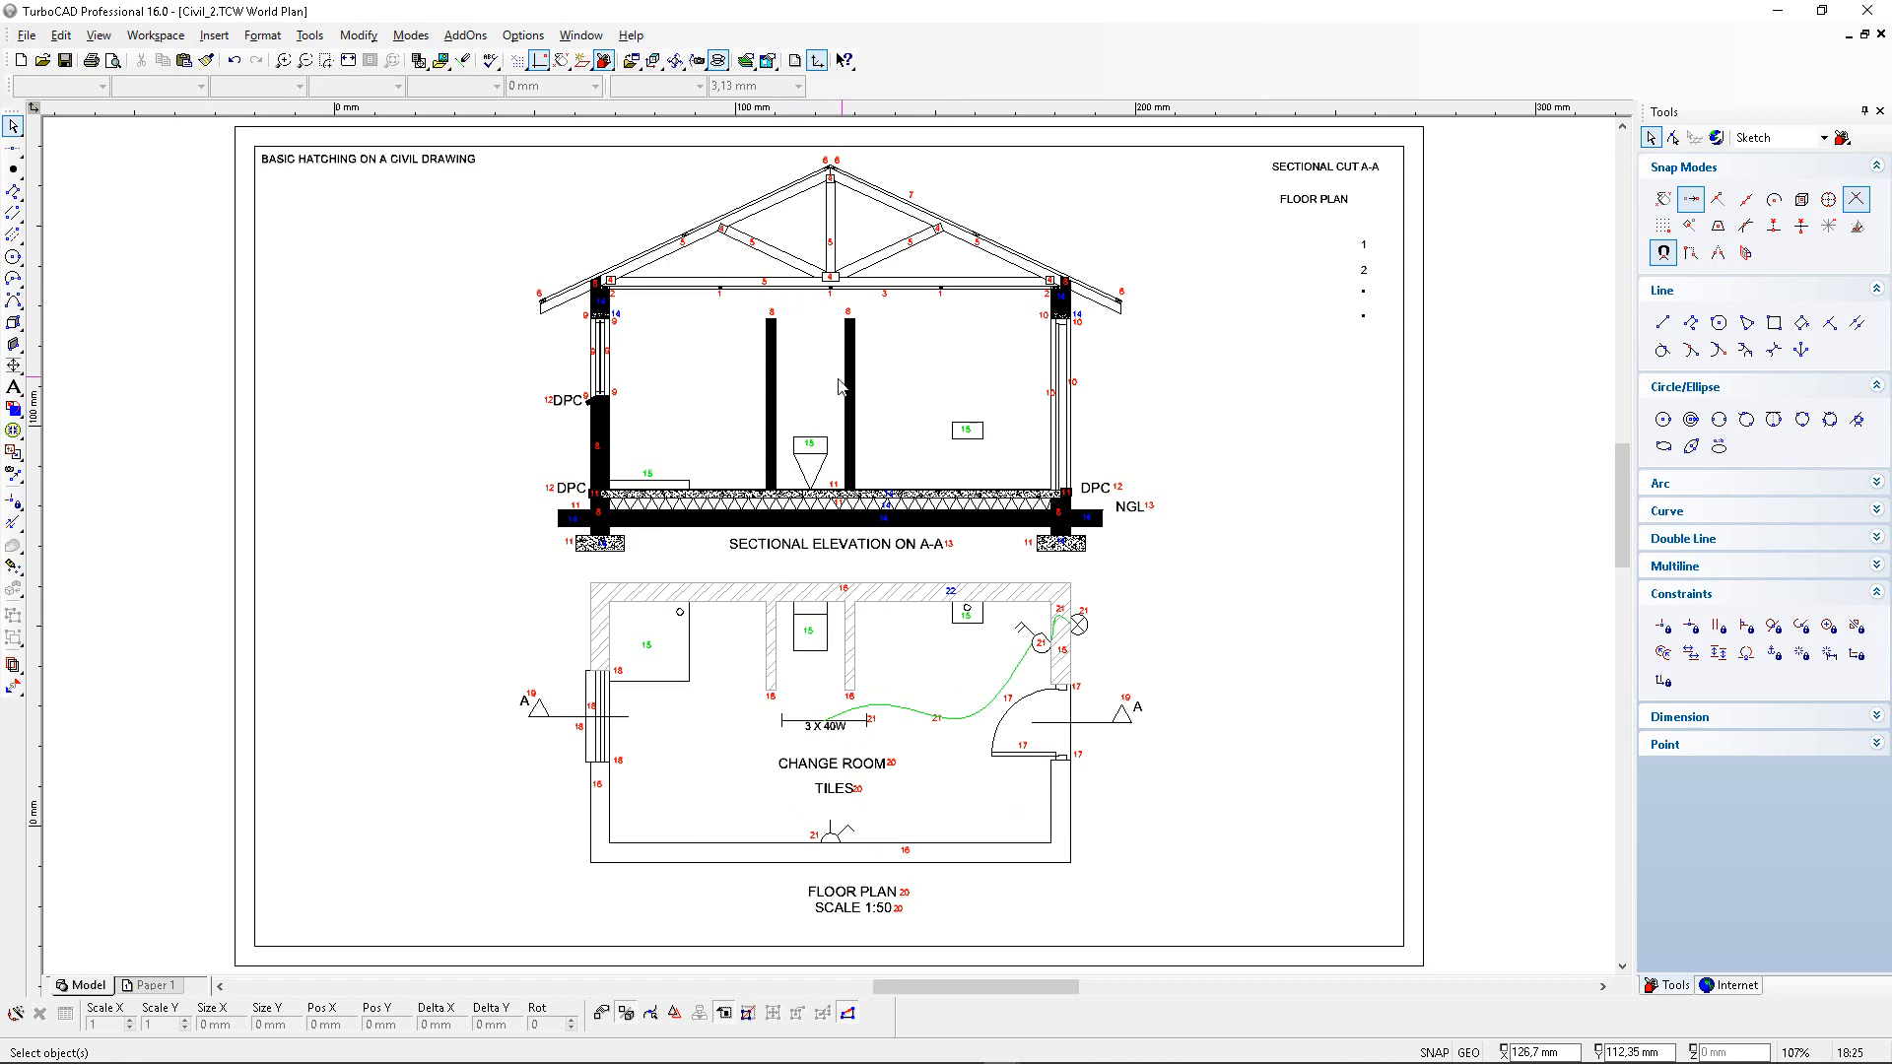
# Examine the hatch patterns of the ground strip, concrete slab and fill layer in the sectional elevation.
pyautogui.scroll(3, 798, 388)
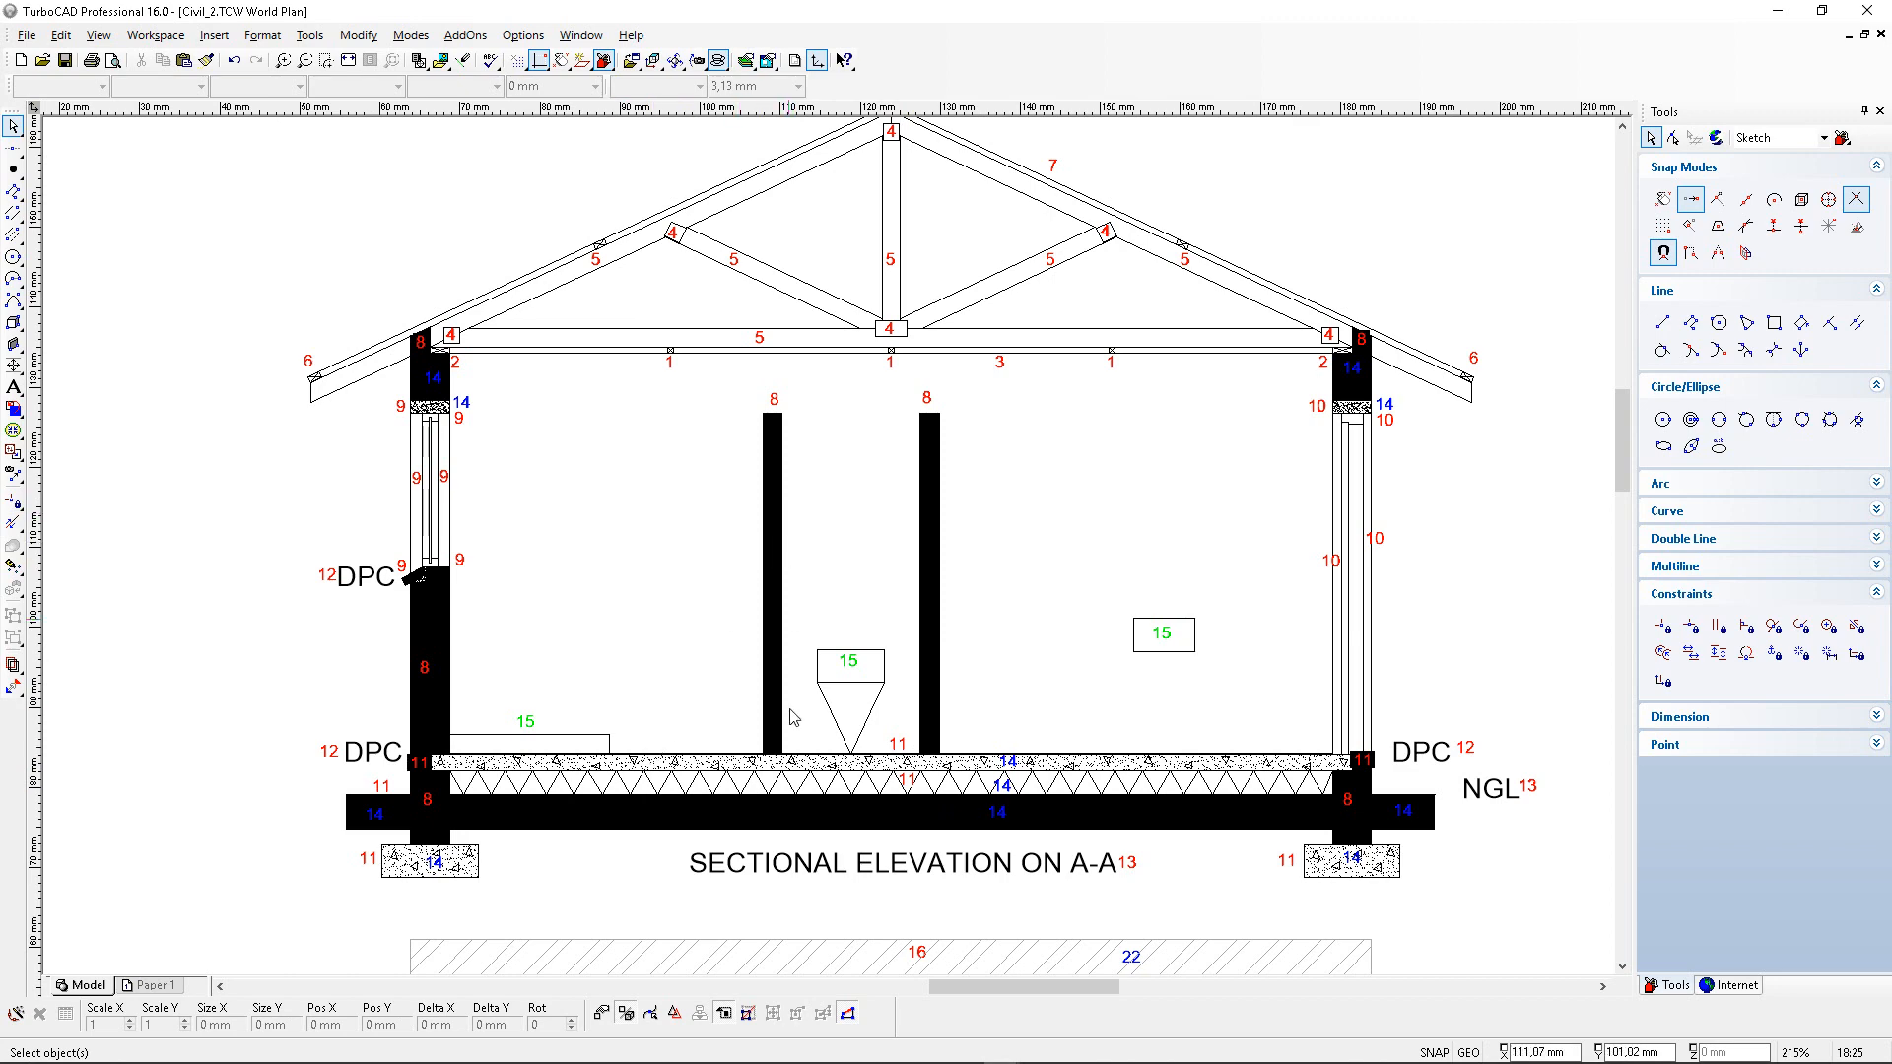
pyautogui.scroll(6, 741, 828)
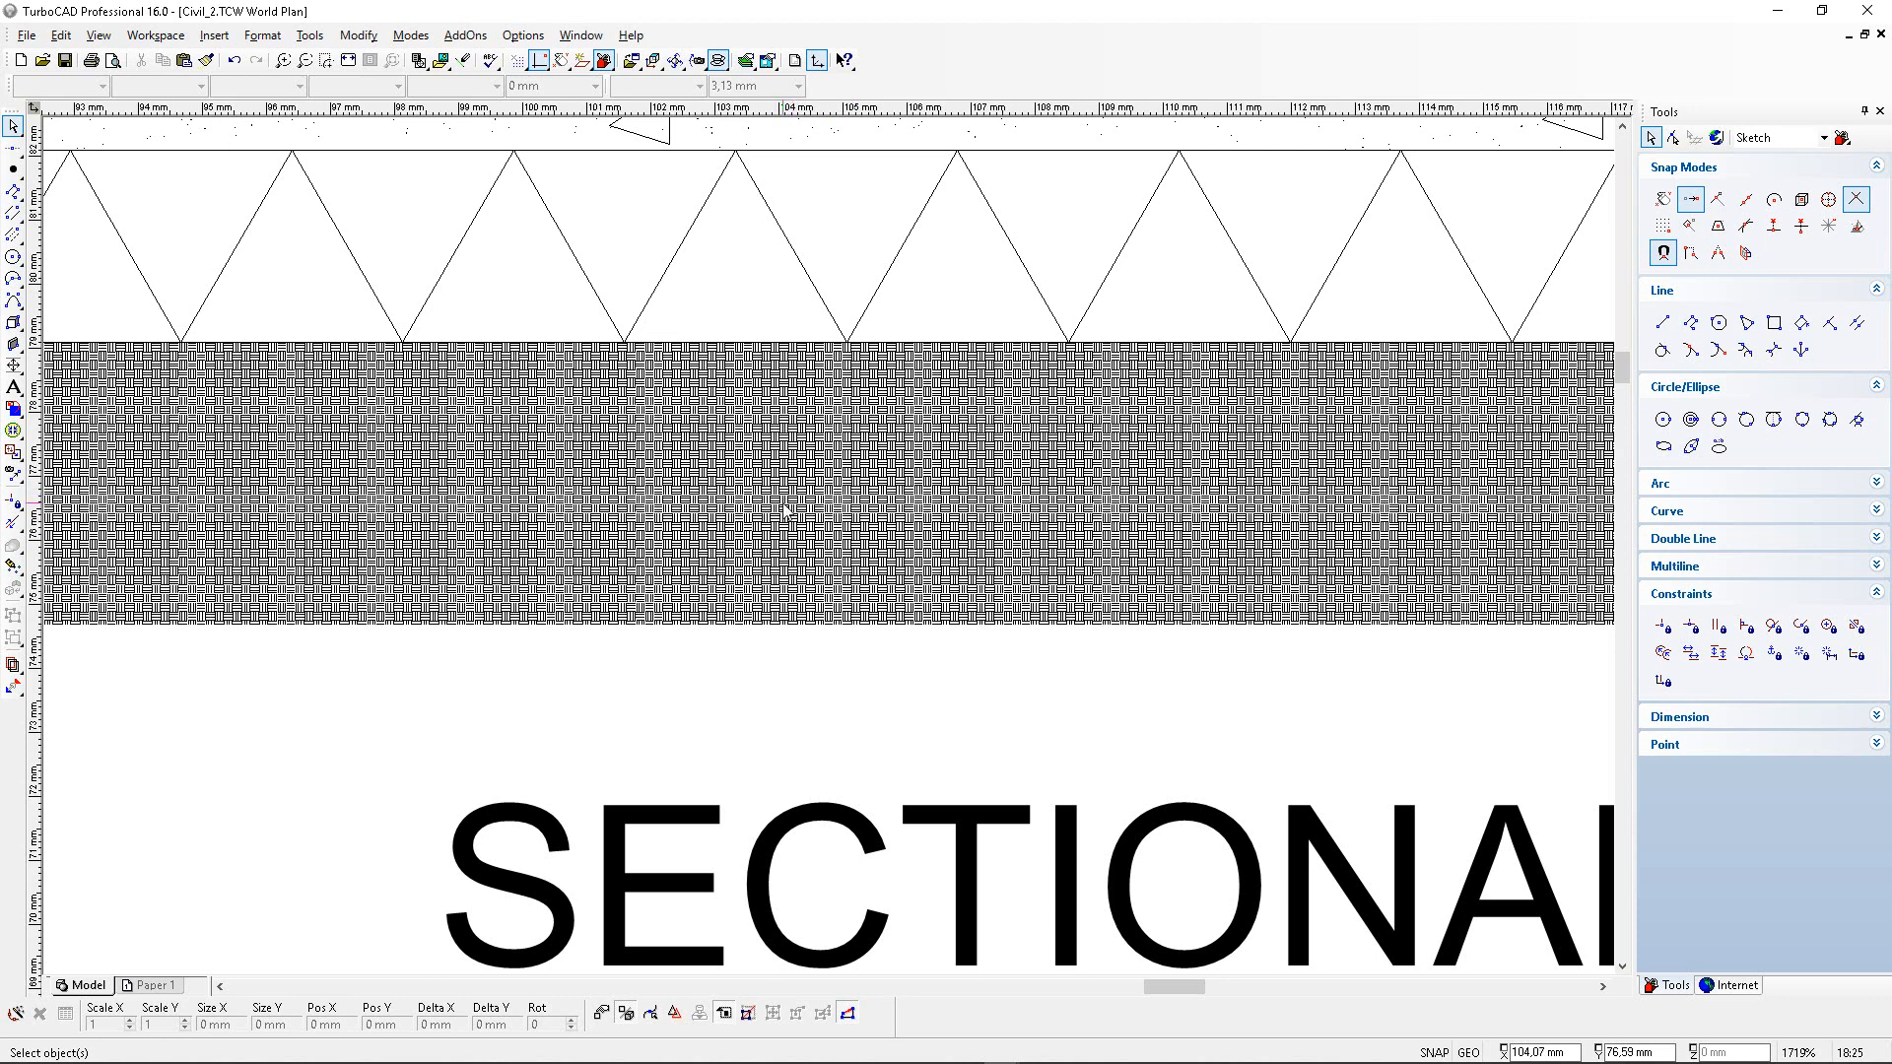
pyautogui.scroll(-6, 832, 554)
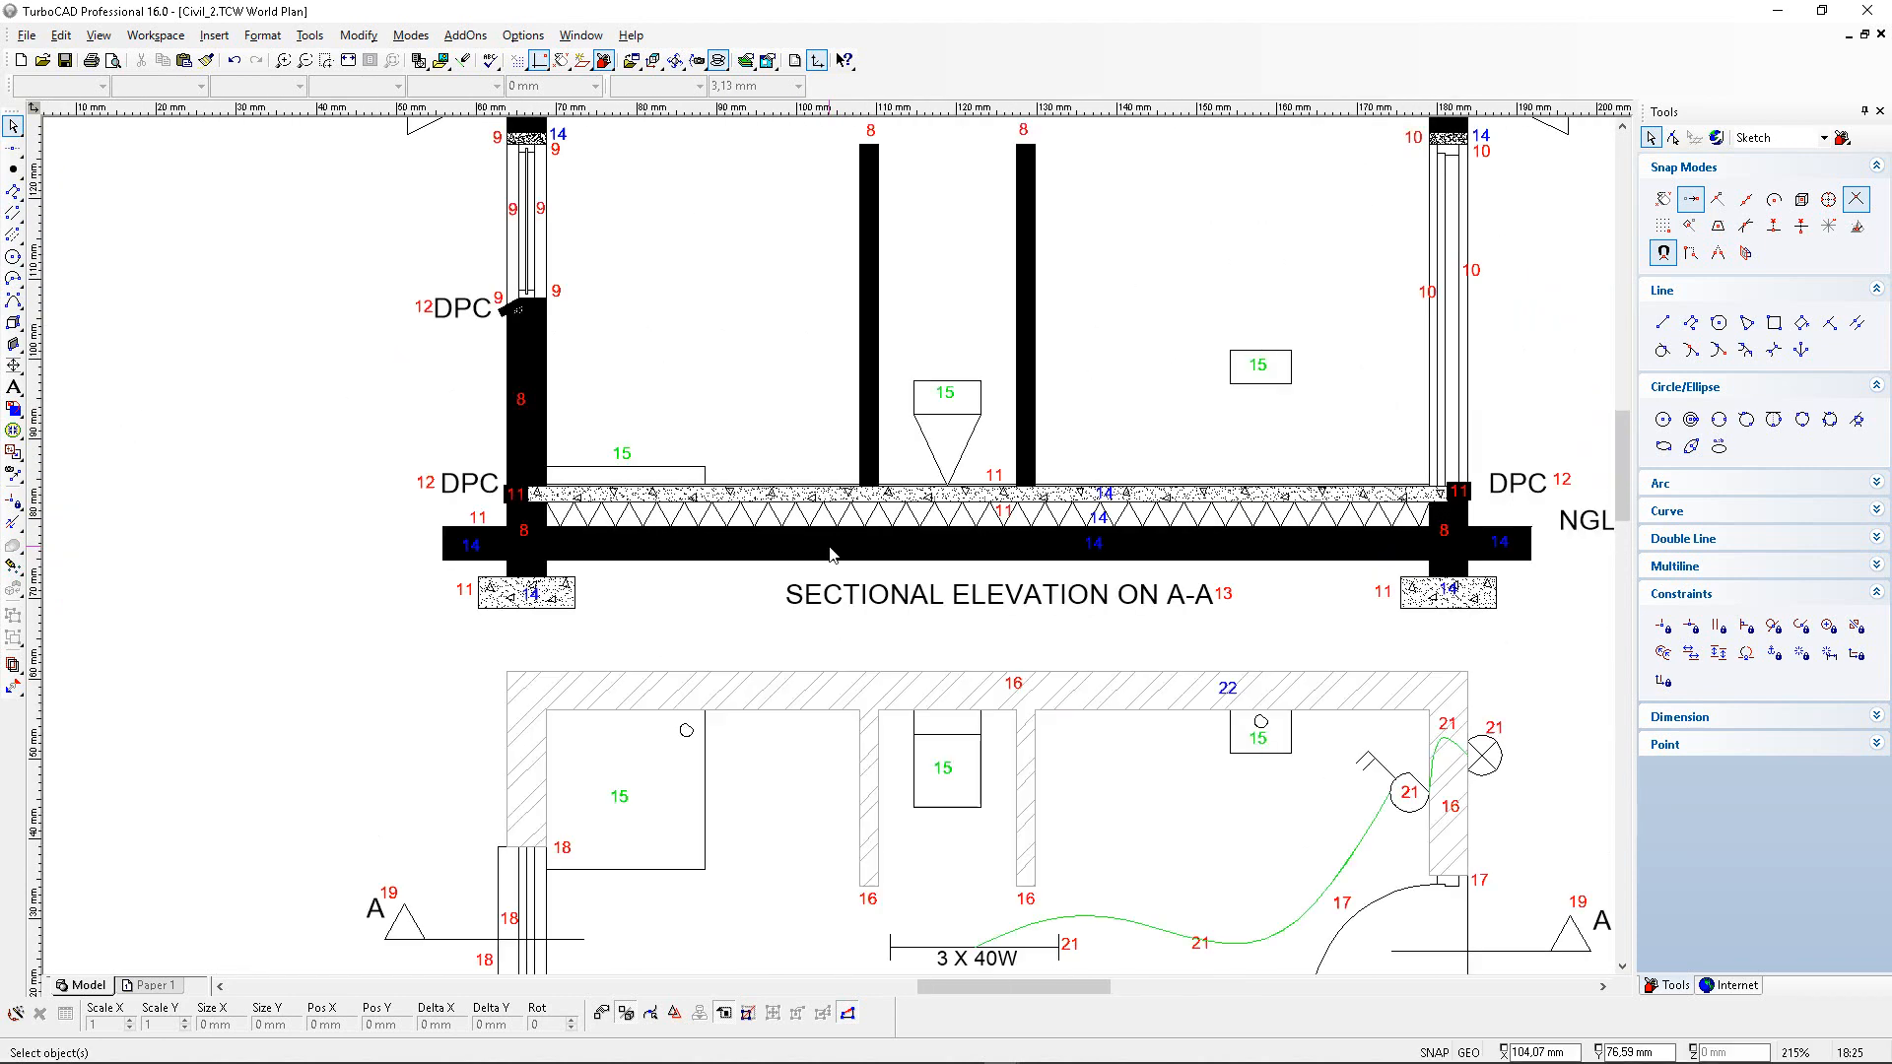
pyautogui.scroll(-1, 832, 554)
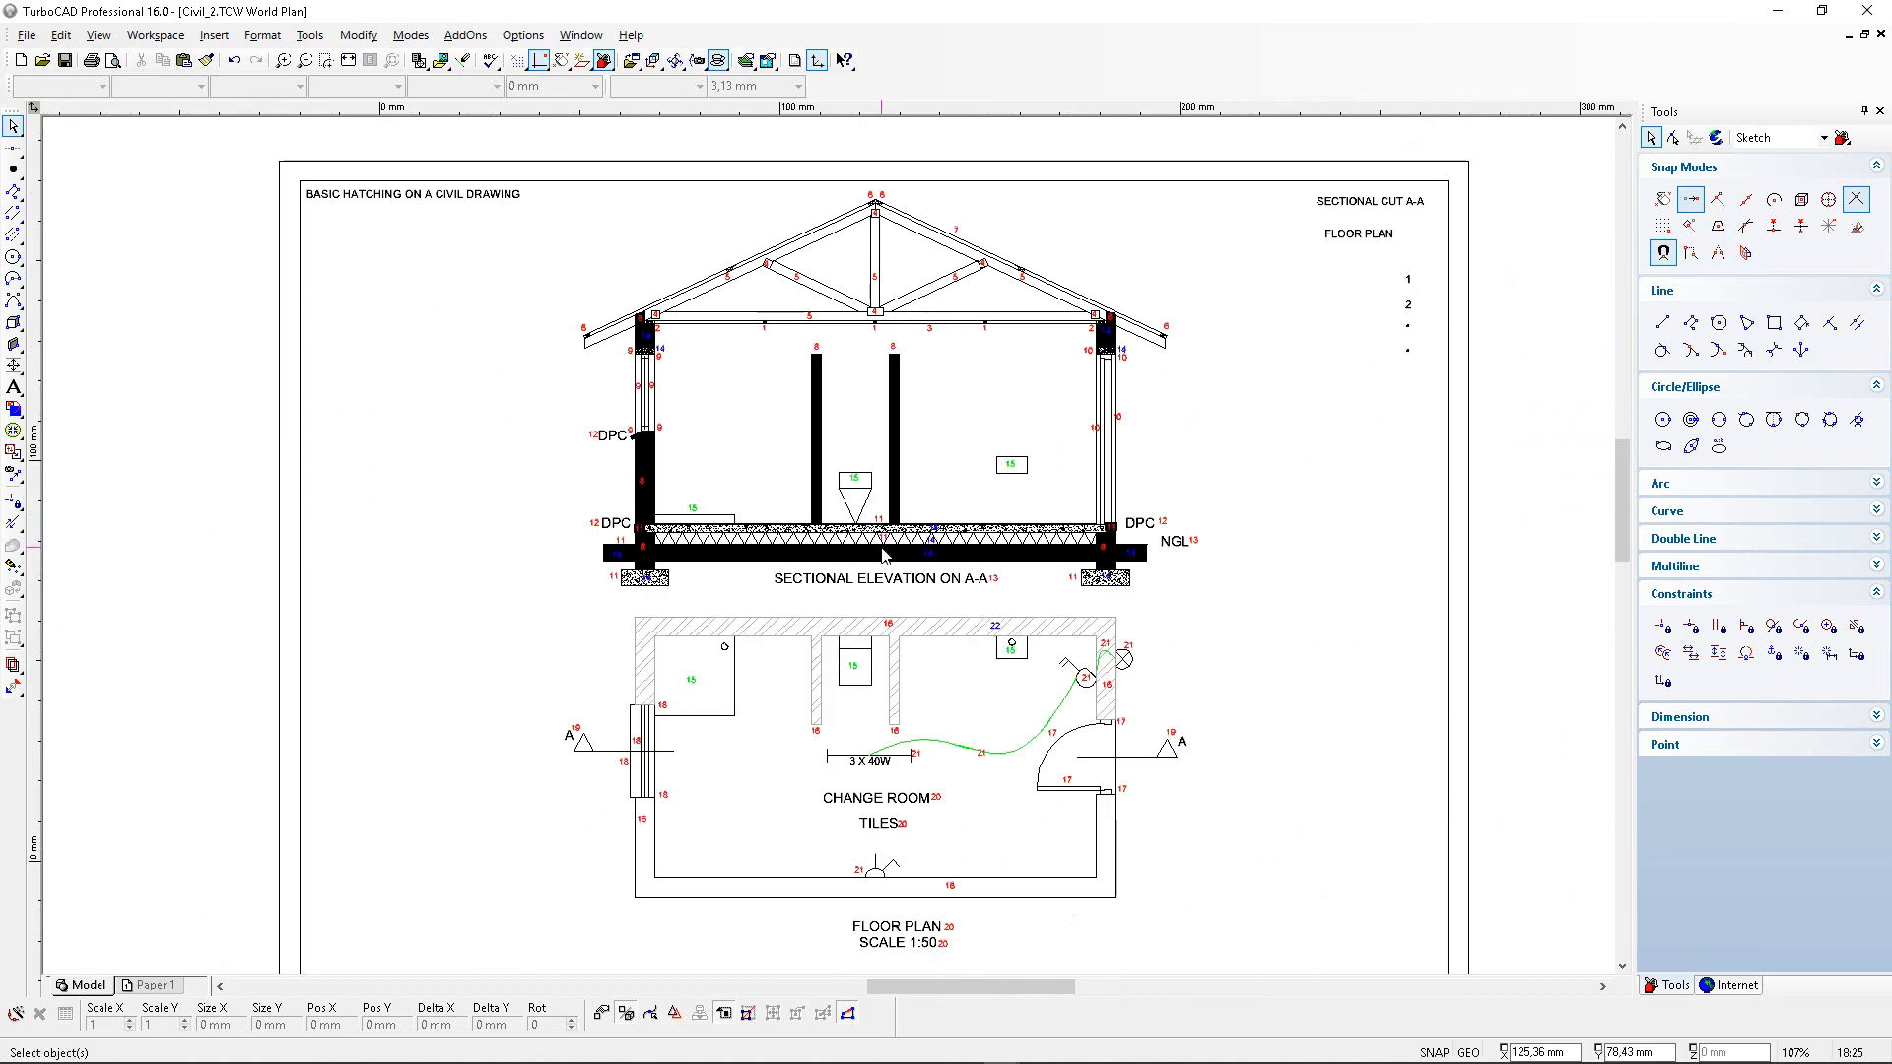
pyautogui.scroll(1, 752, 497)
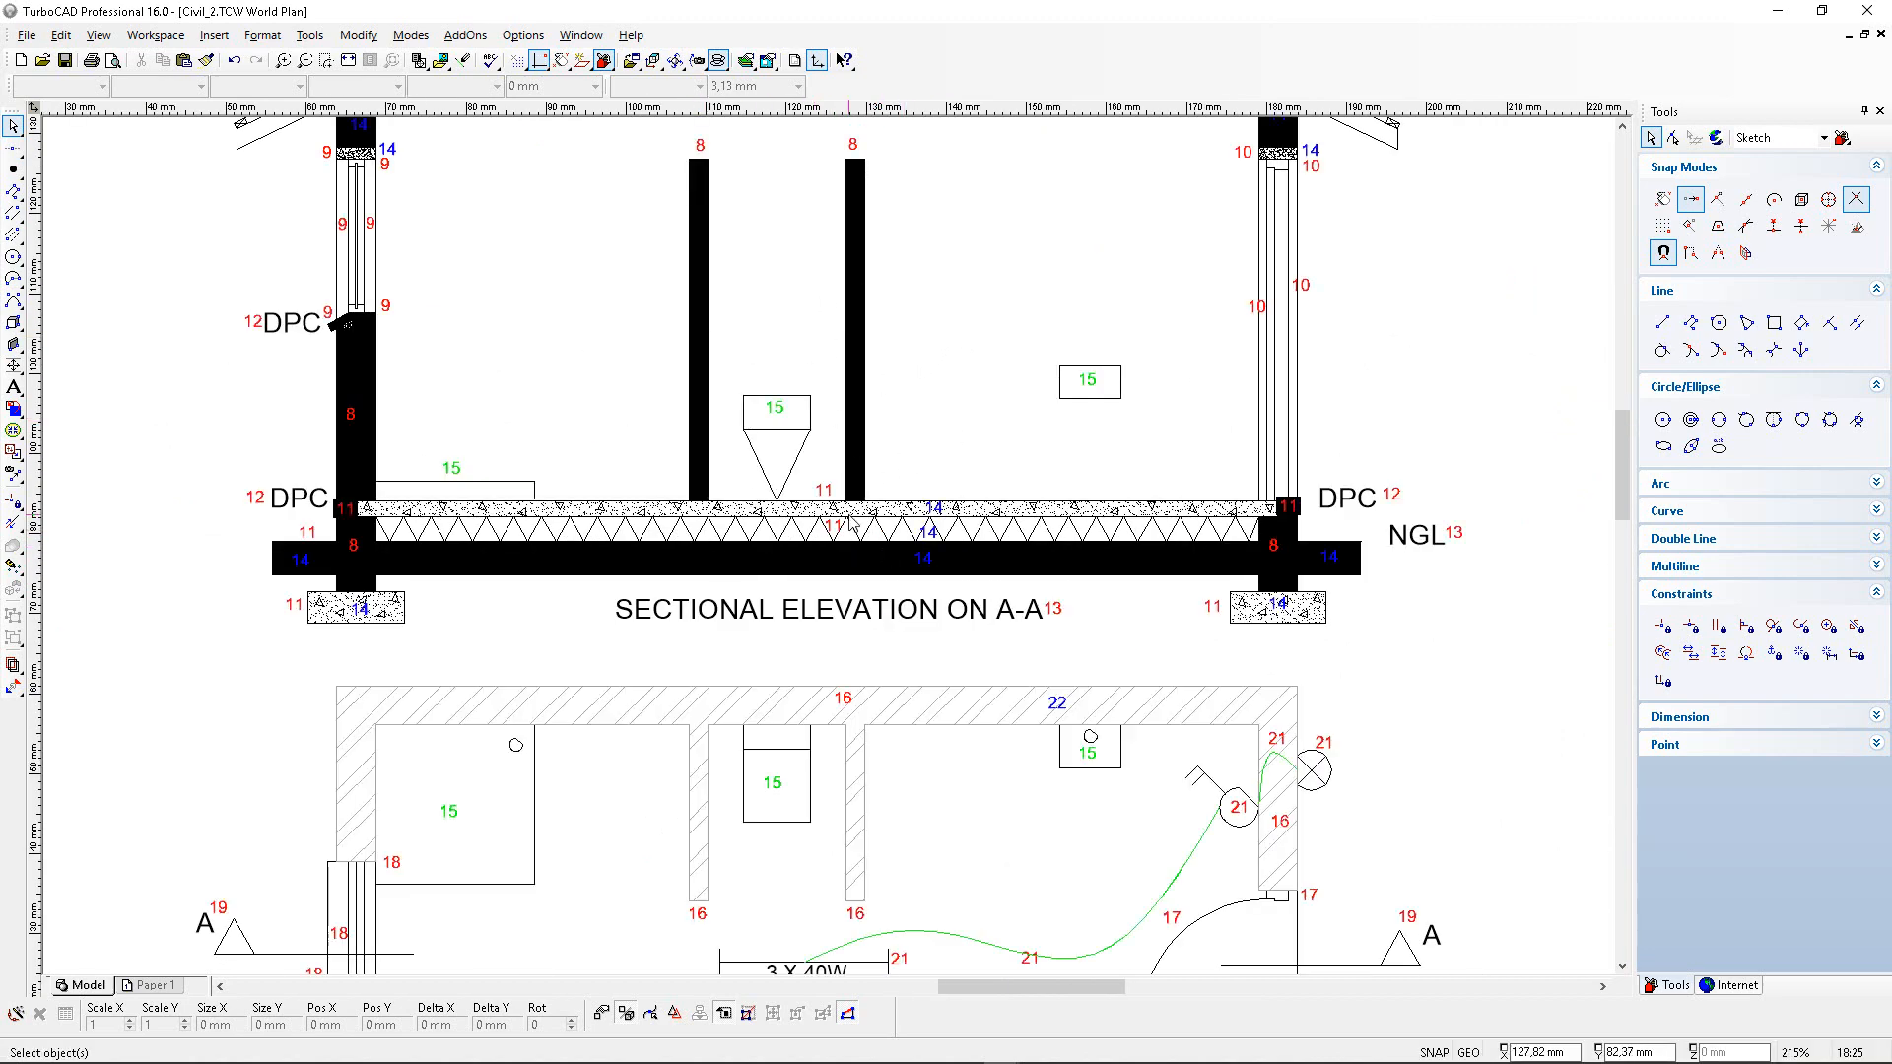
pyautogui.scroll(1, 851, 522)
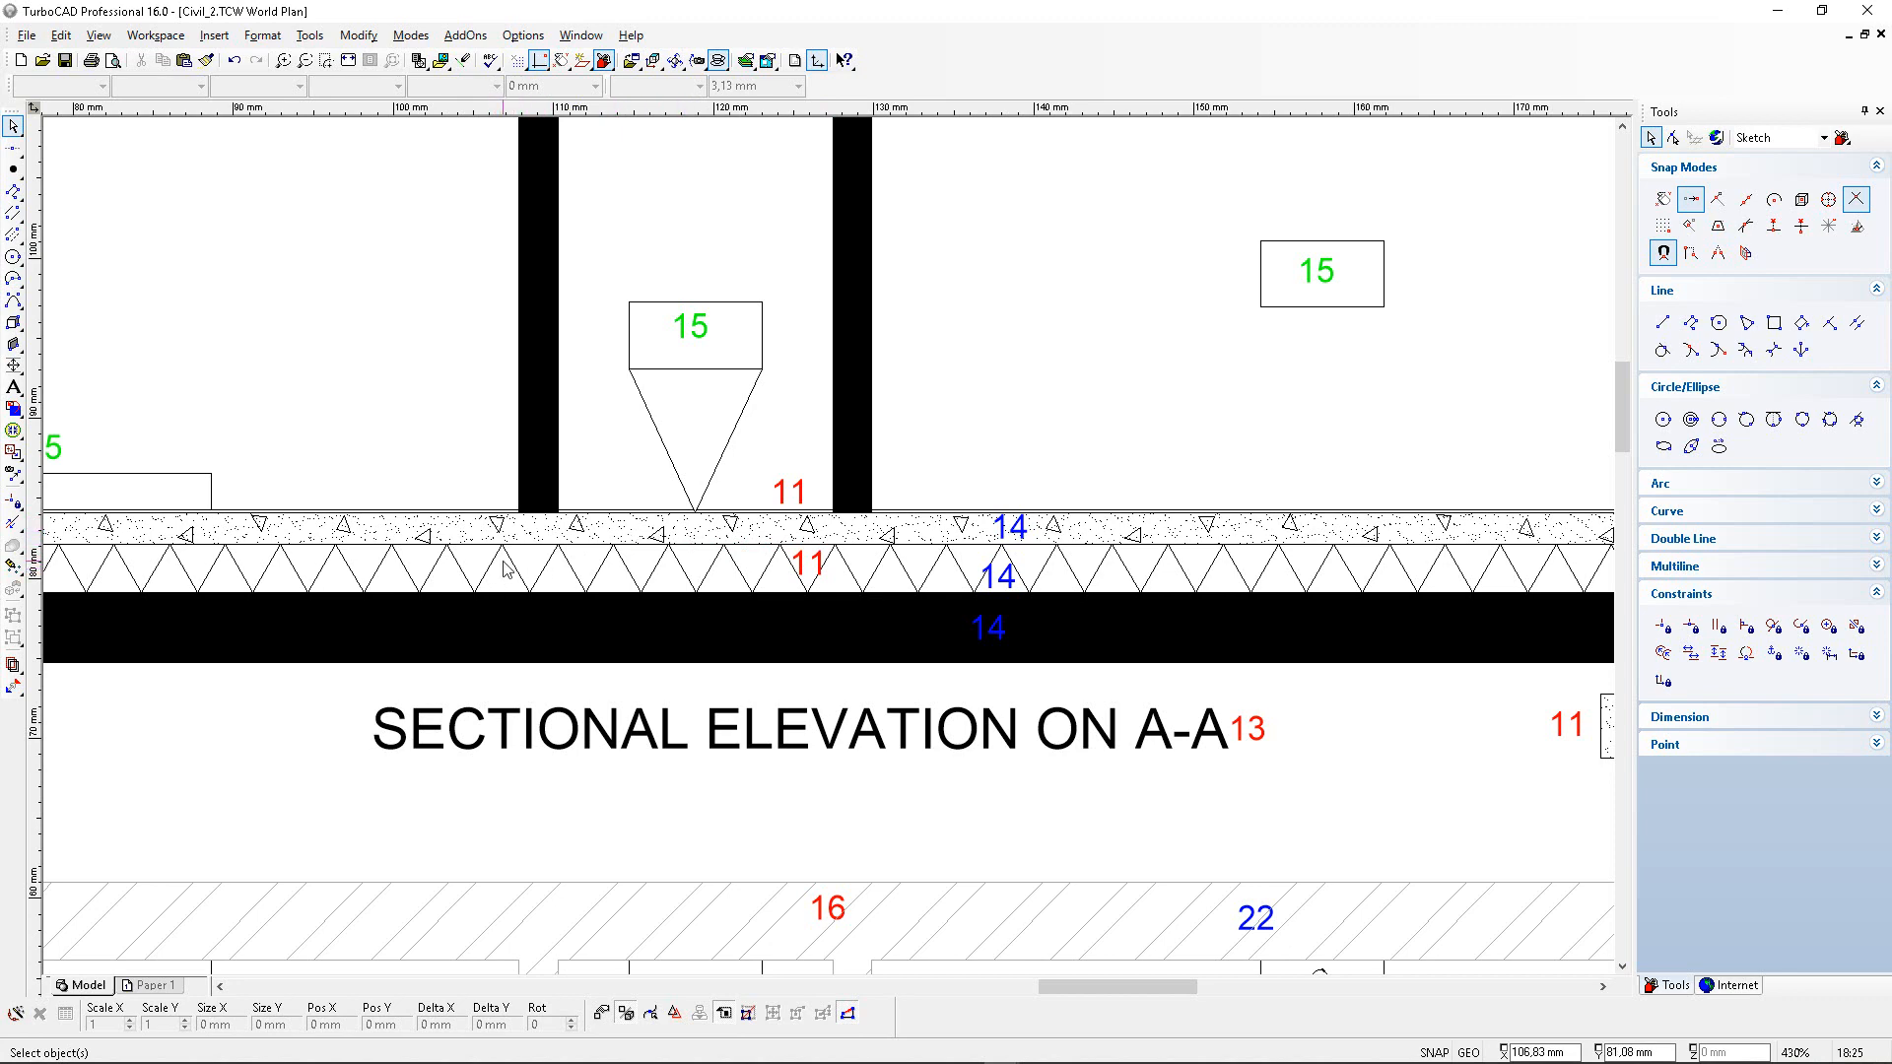
pyautogui.scroll(-1, 505, 569)
pyautogui.scroll(1, 757, 569)
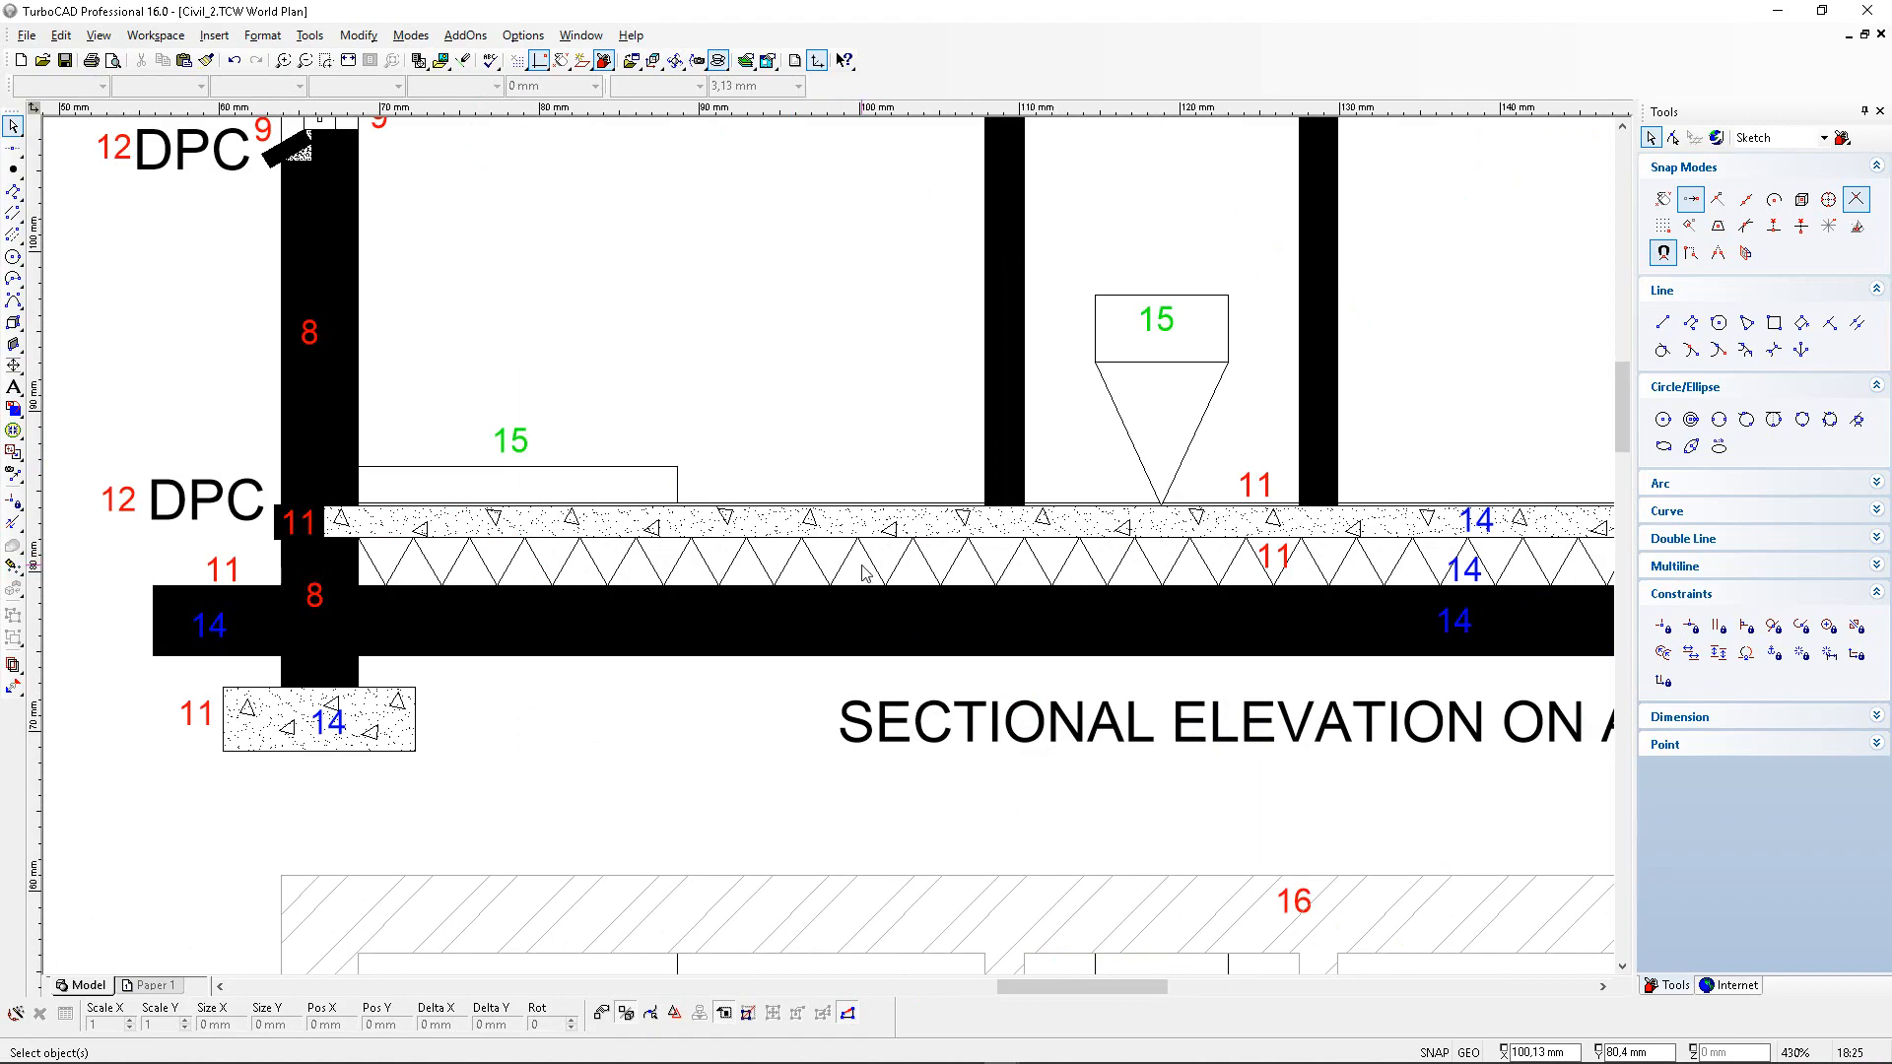
pyautogui.scroll(1, 794, 621)
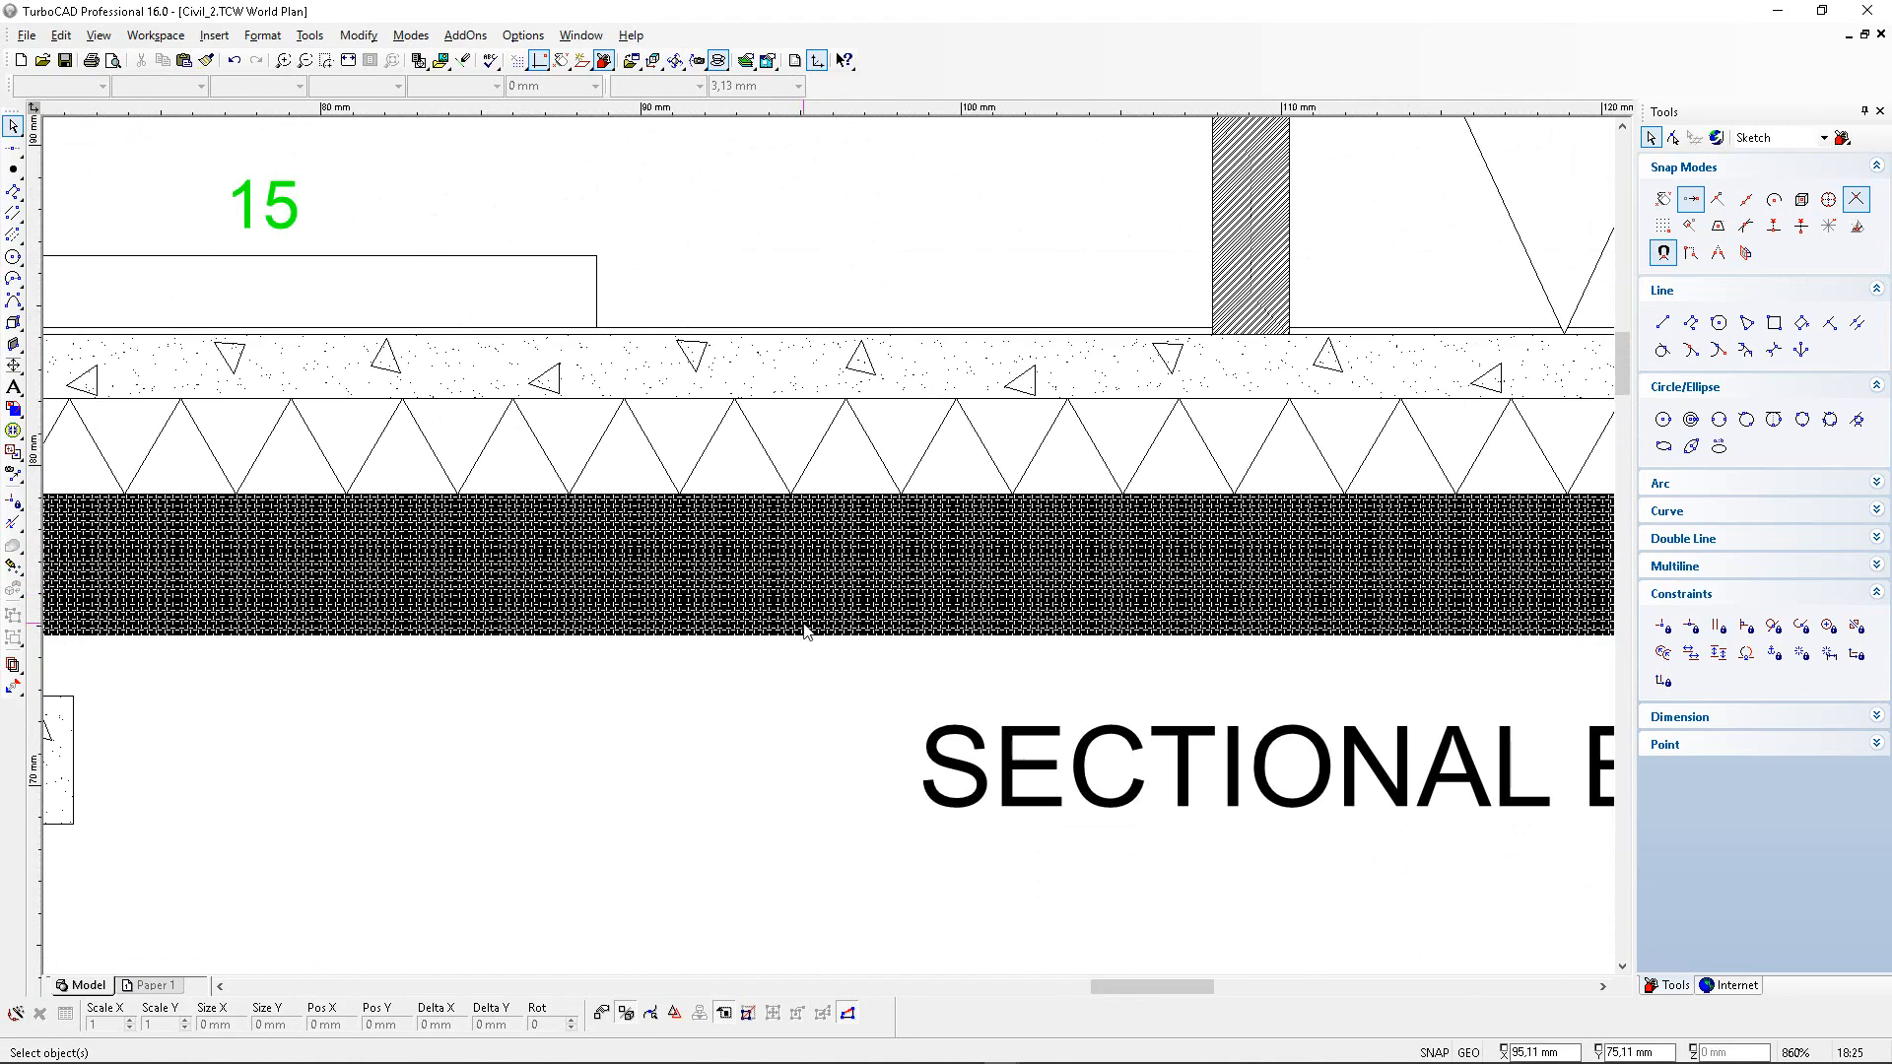
# Select the ground hatch strip beneath the floor in the sectional elevation, inspect its pattern closely and over its full extent, and deselect it.
pyautogui.scroll(1, 806, 631)
pyautogui.click(970, 492)
pyautogui.scroll(-1, 973, 492)
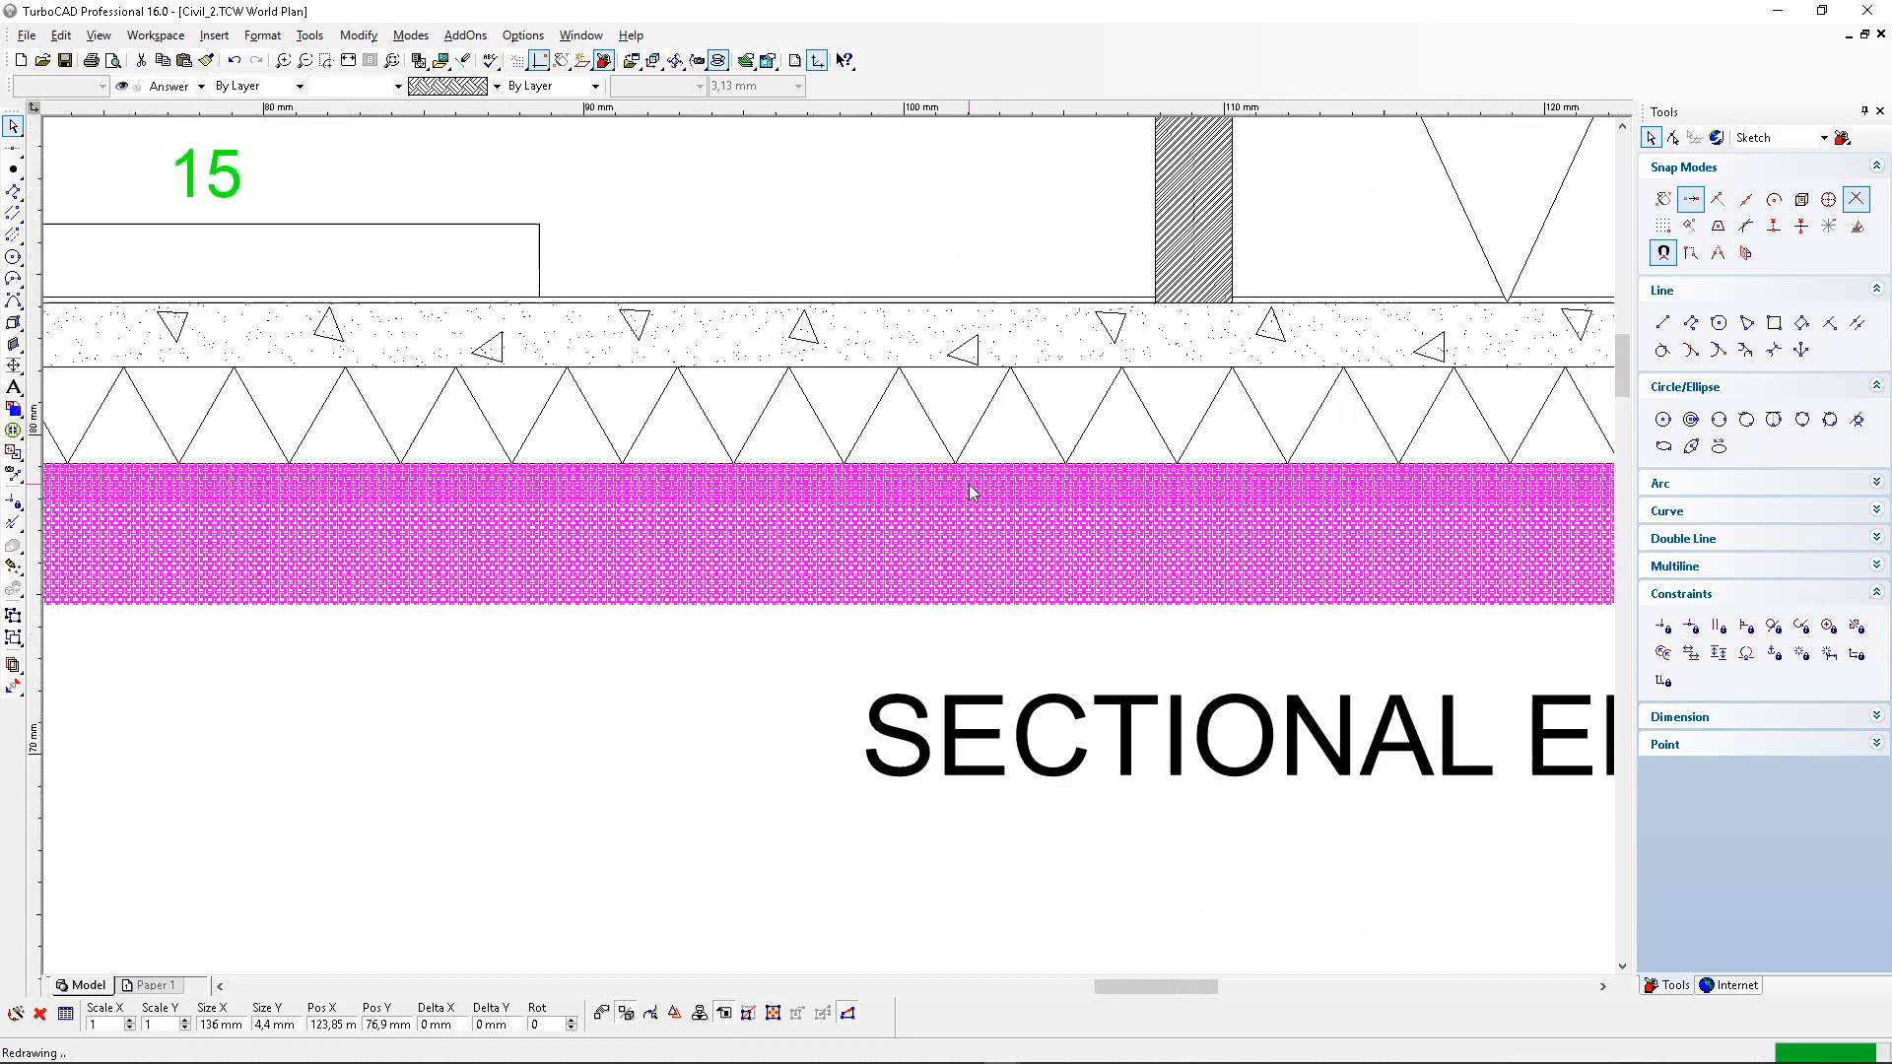
pyautogui.scroll(1, 832, 549)
pyautogui.scroll(-1, 832, 549)
pyautogui.scroll(-1, 832, 548)
pyautogui.scroll(1, 829, 552)
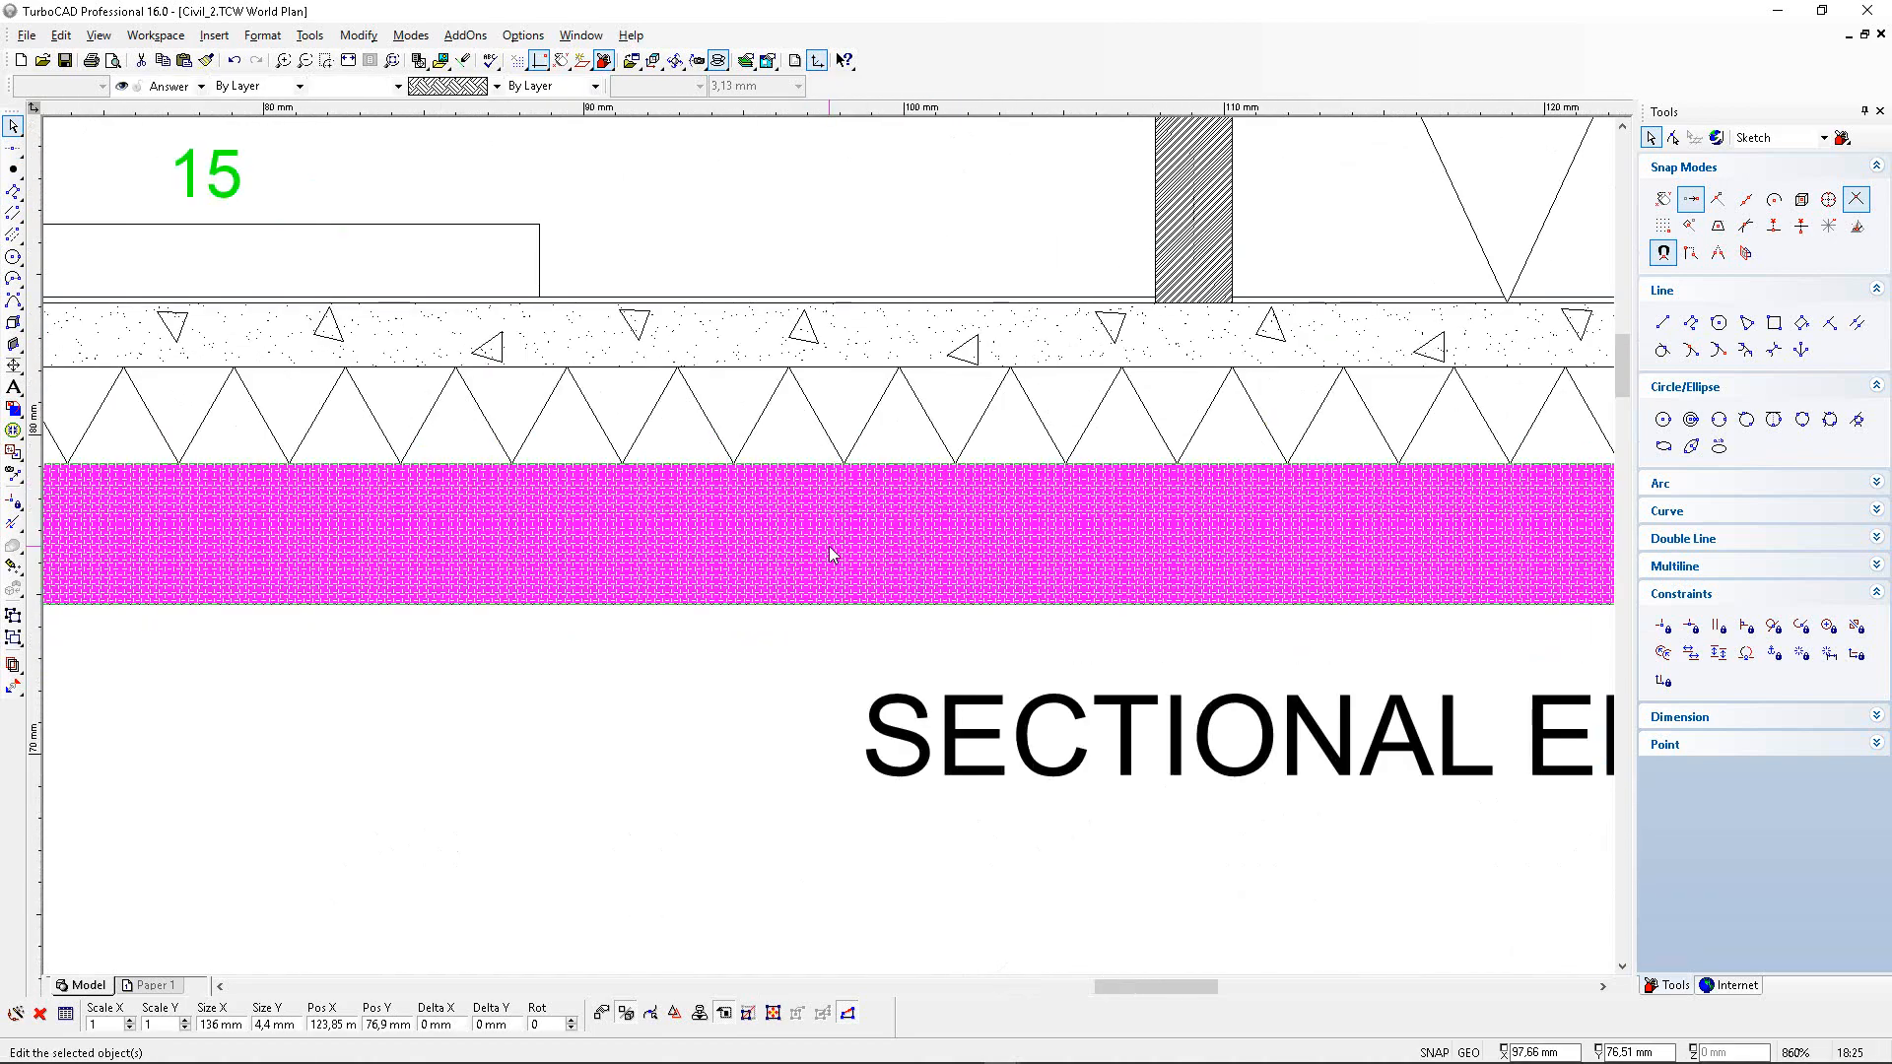
pyautogui.scroll(-2, 725, 680)
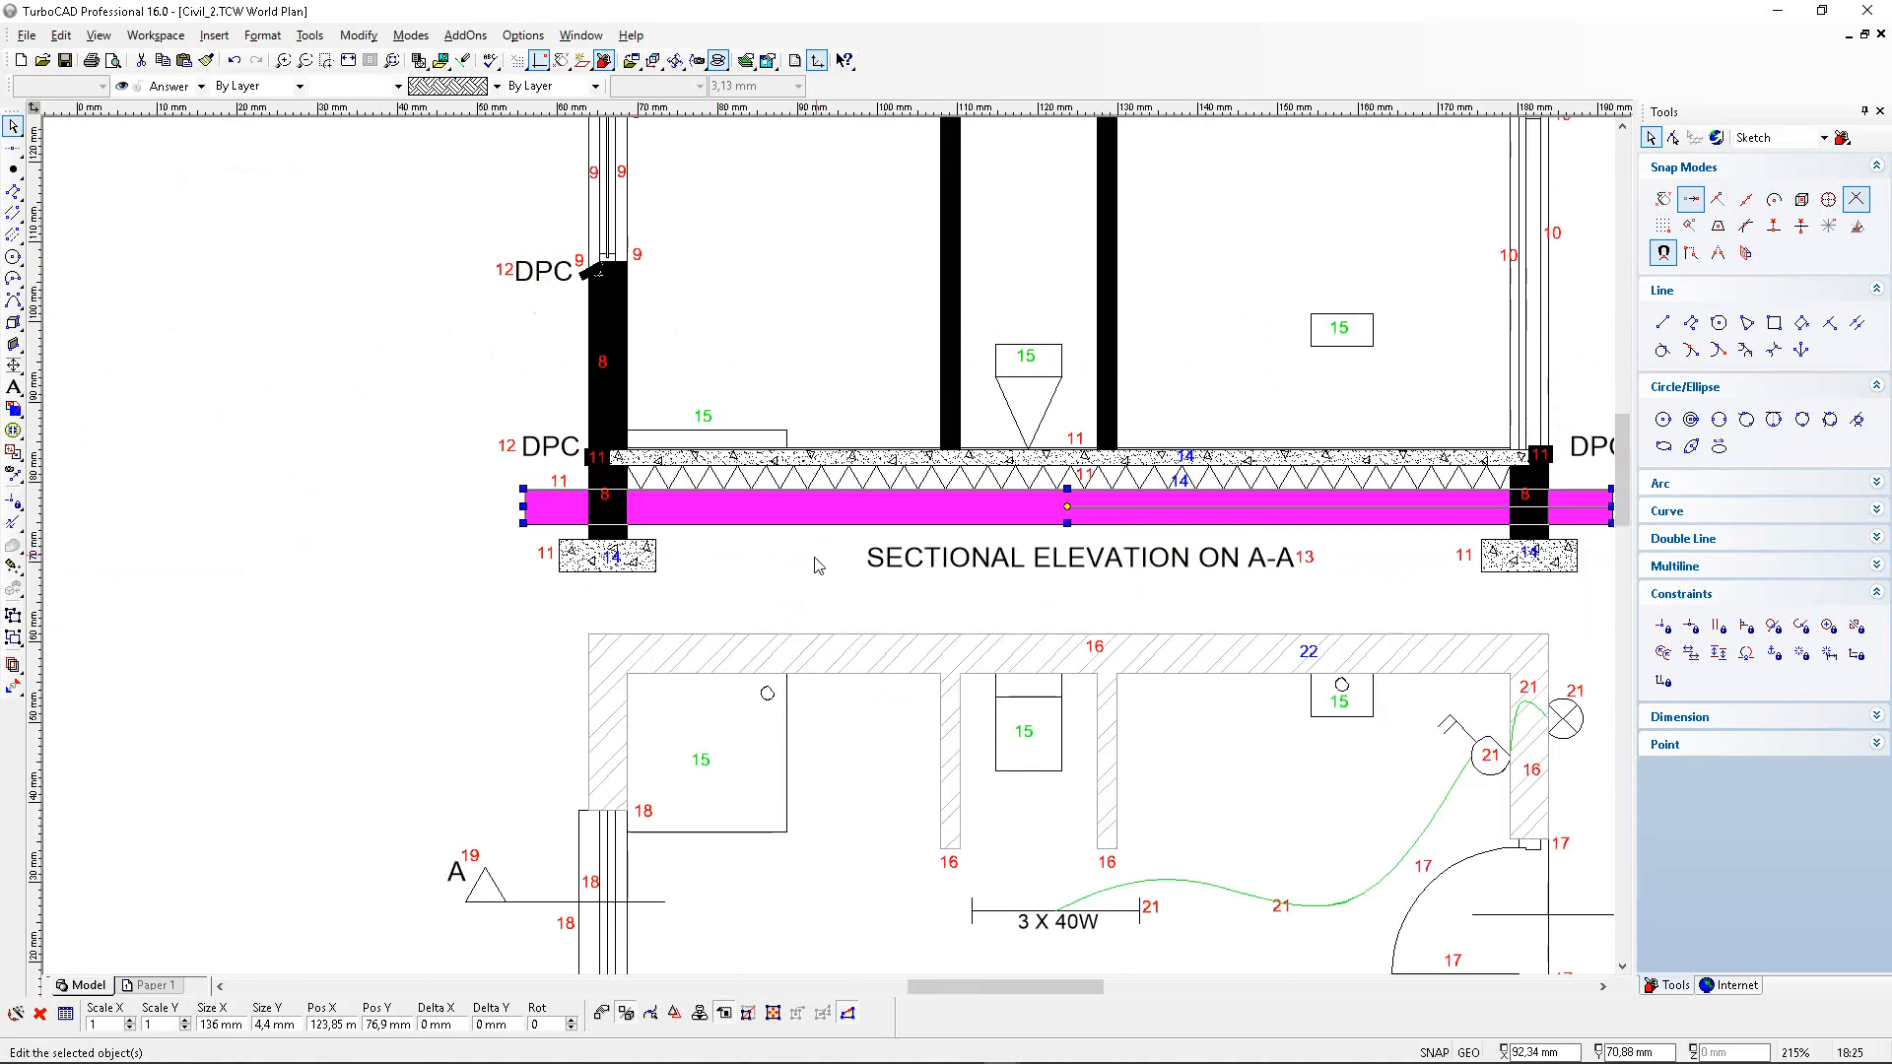
pyautogui.click(808, 559)
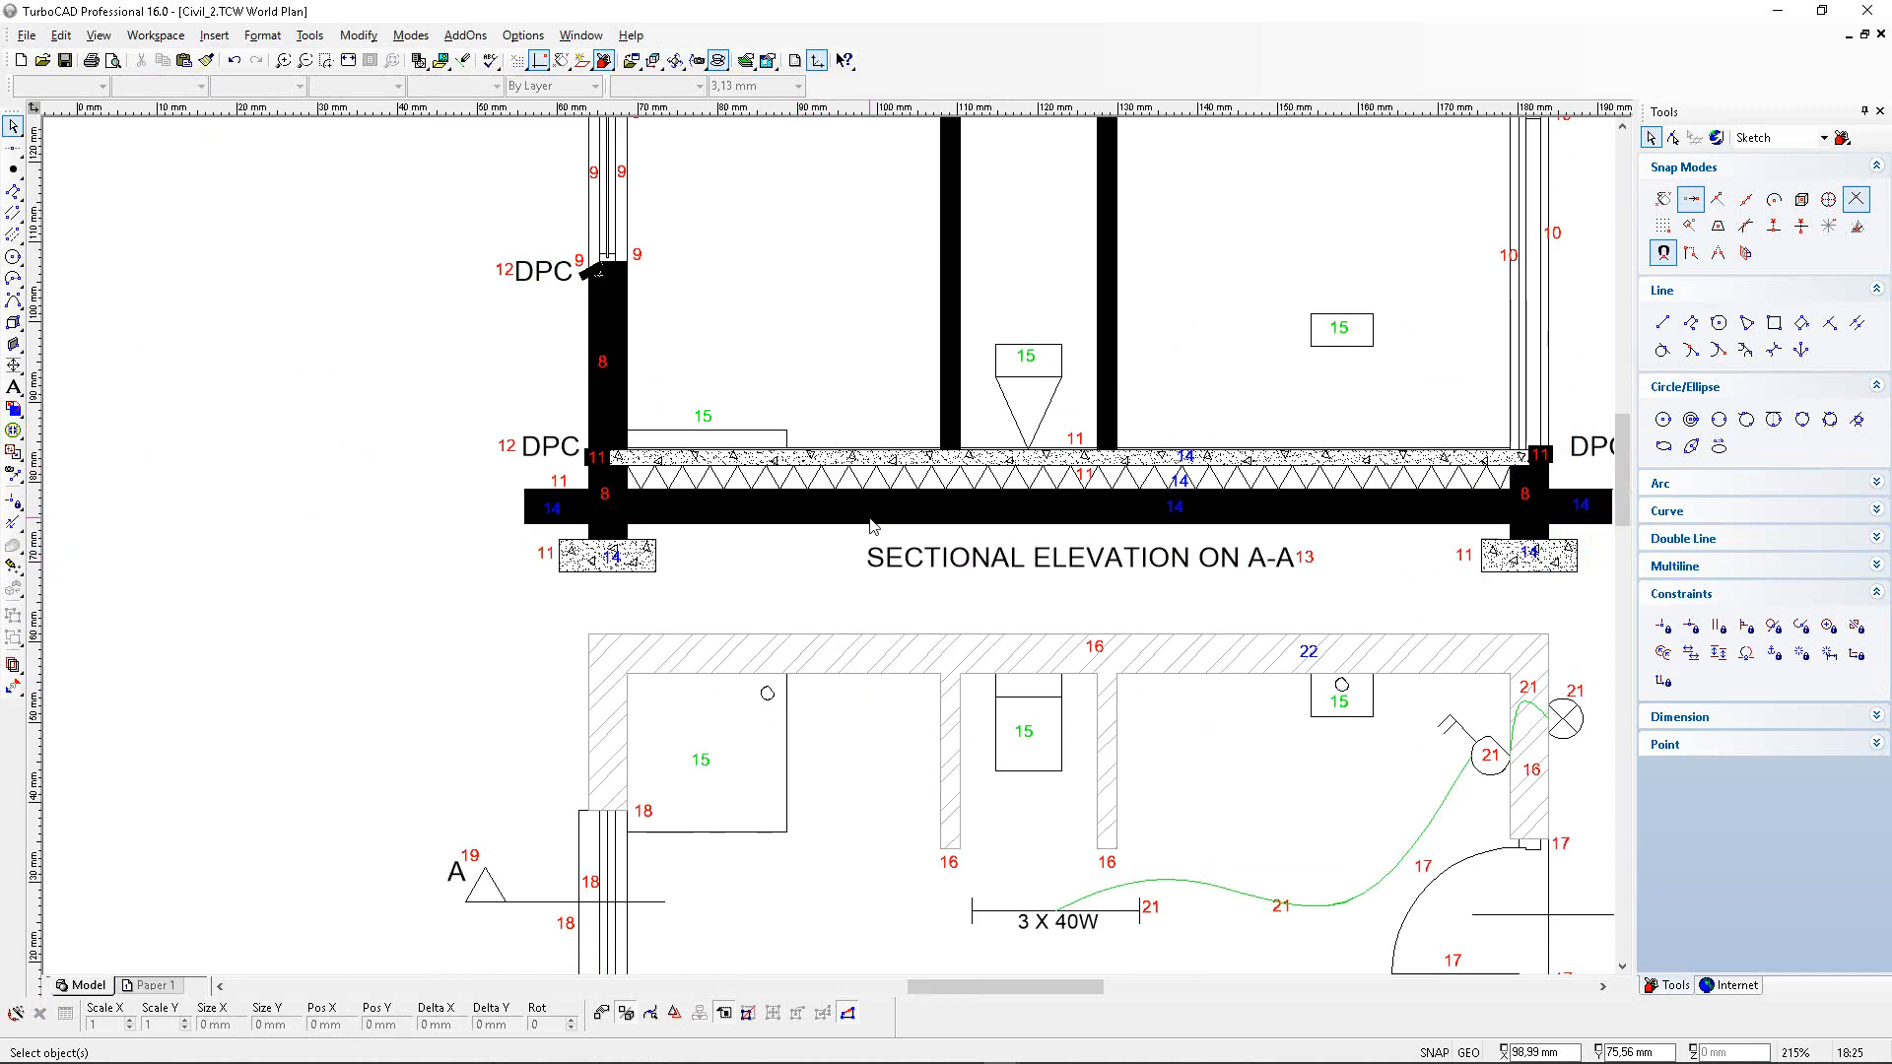
# Compare the diagonal wall hatching in the sectional elevation with the wall hatching in the floor plan.
pyautogui.scroll(4, 616, 394)
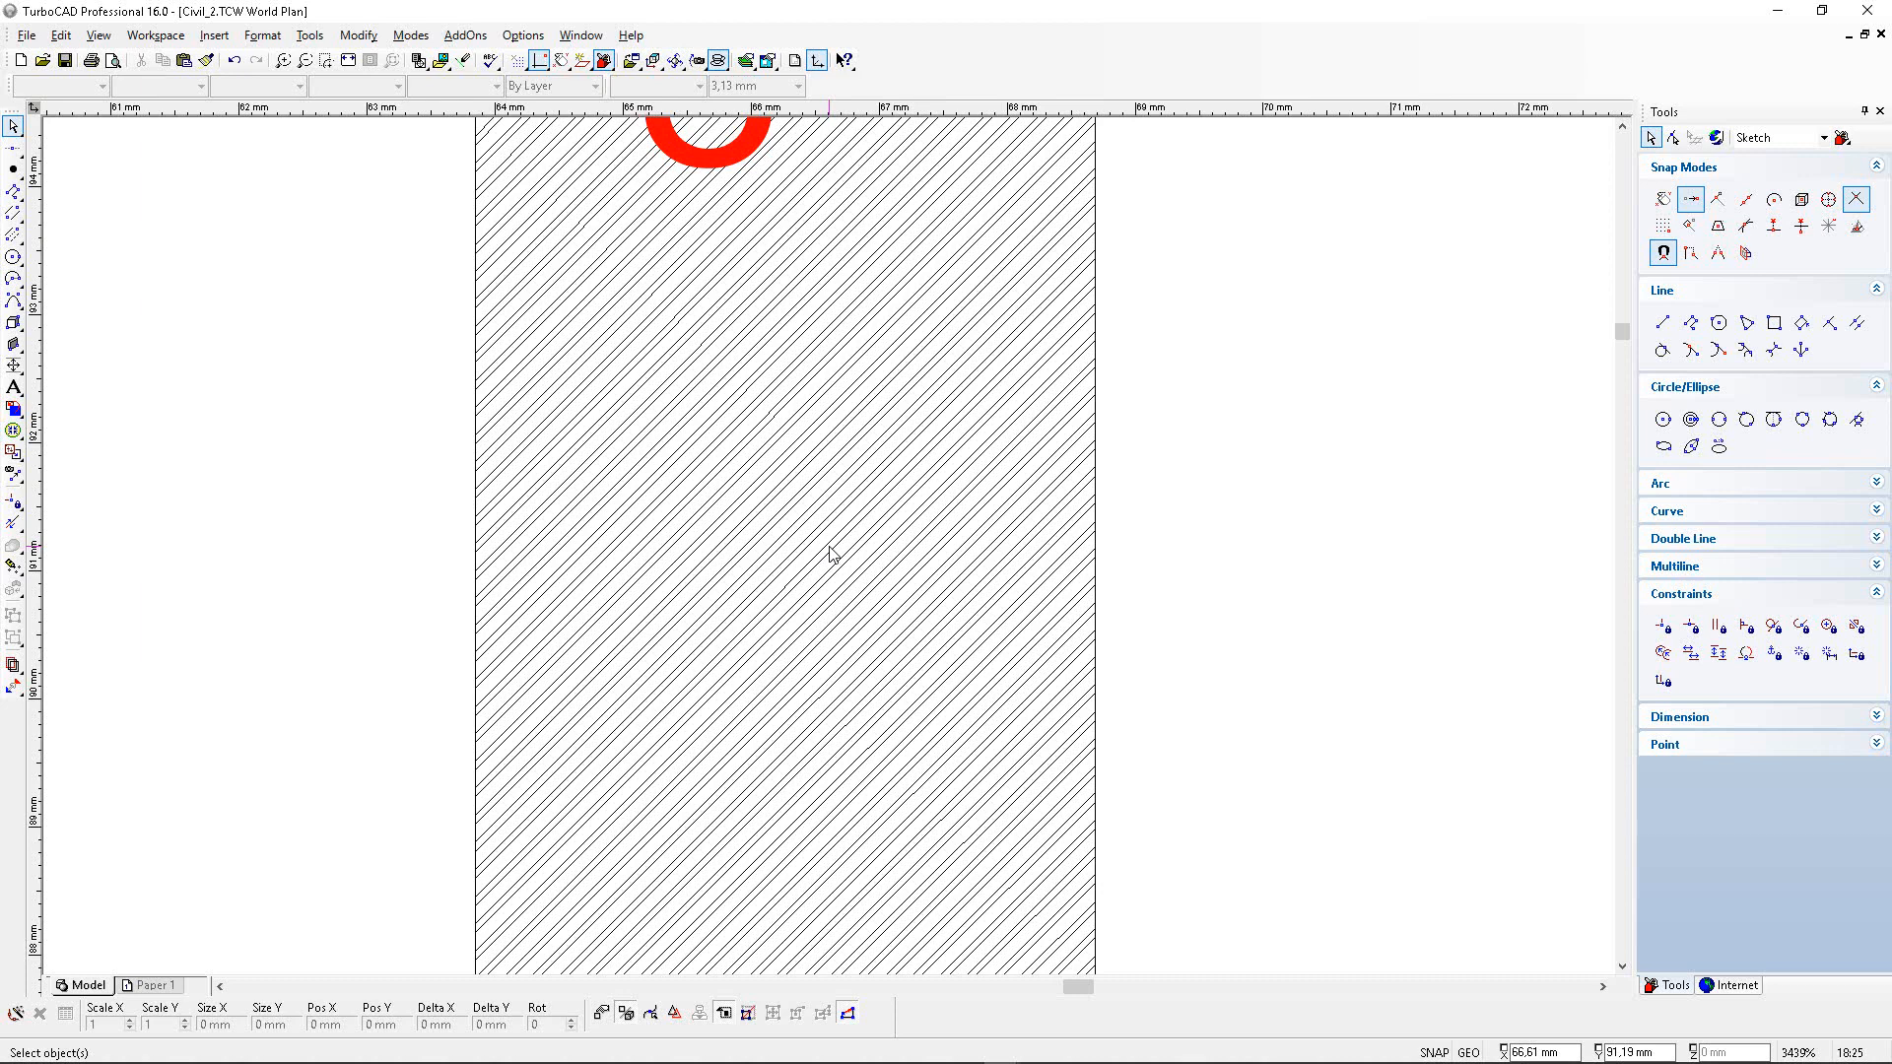
pyautogui.scroll(-2, 829, 555)
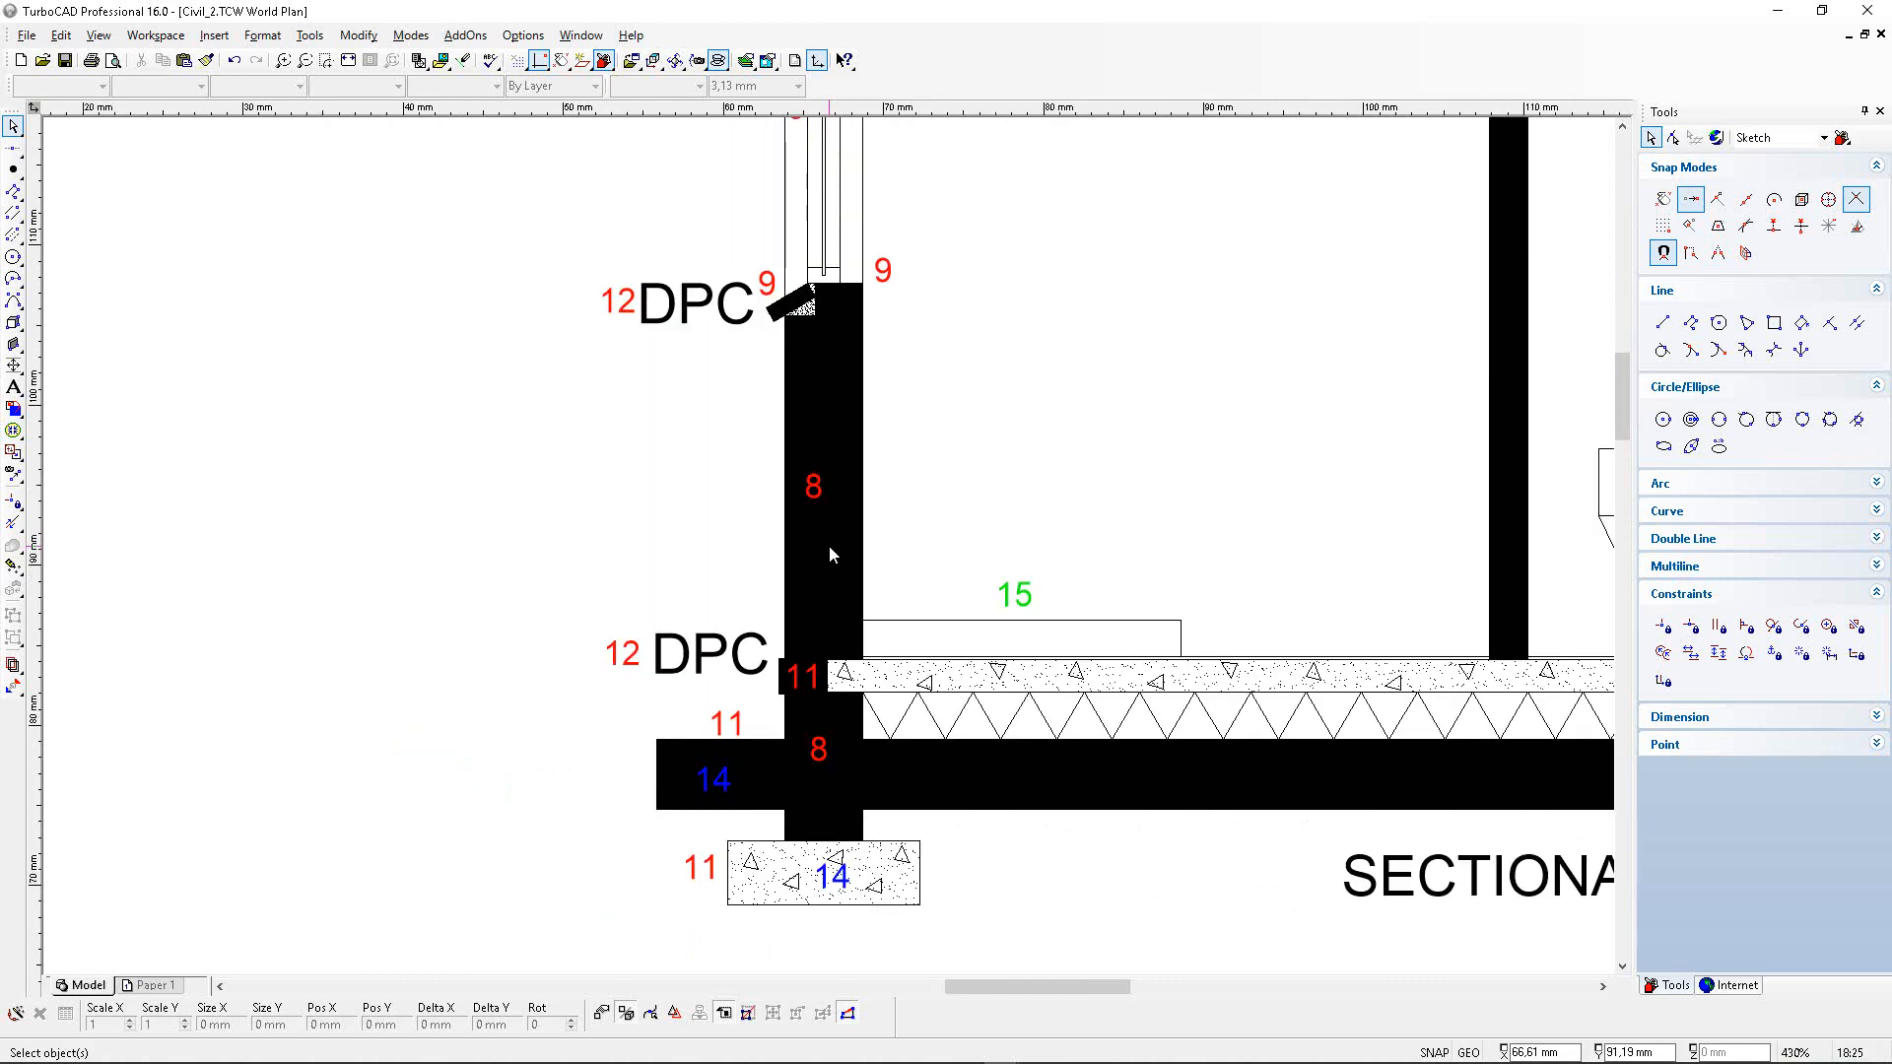
pyautogui.scroll(-1, 829, 554)
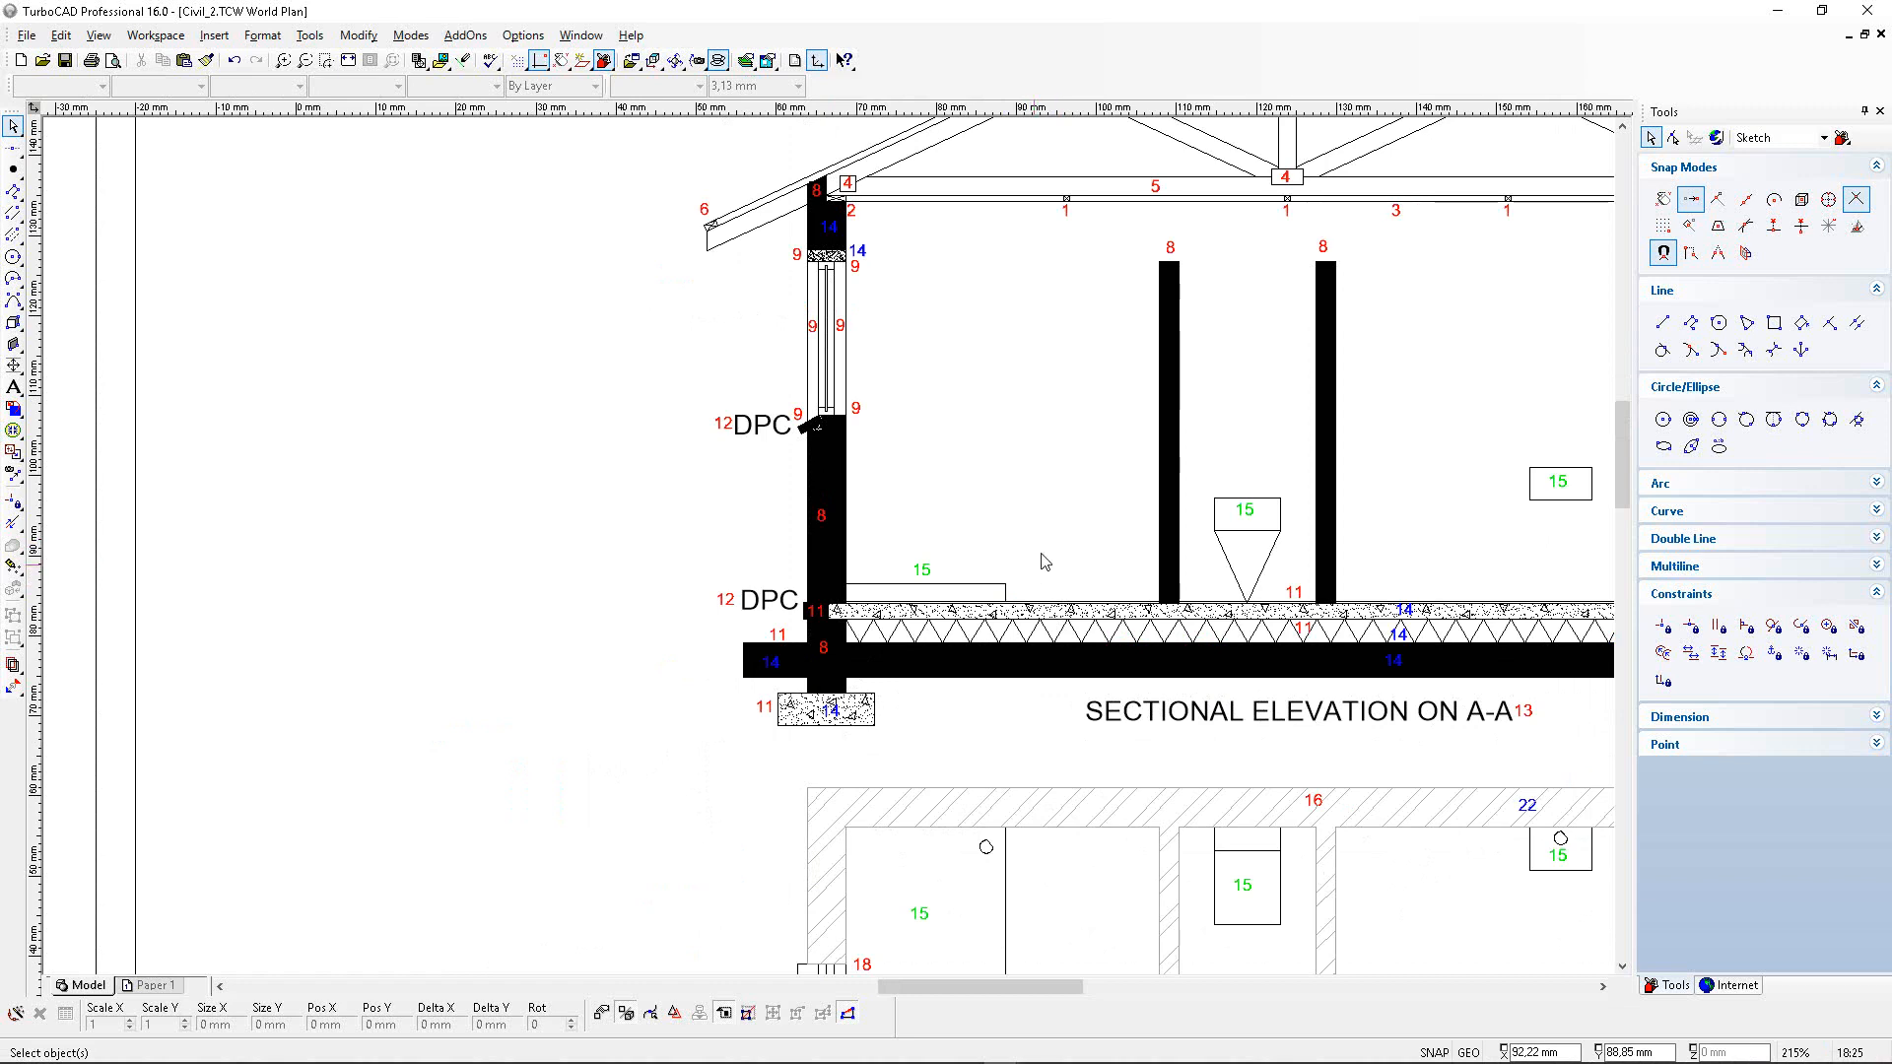
pyautogui.scroll(-2, 1269, 517)
pyautogui.scroll(1, 889, 618)
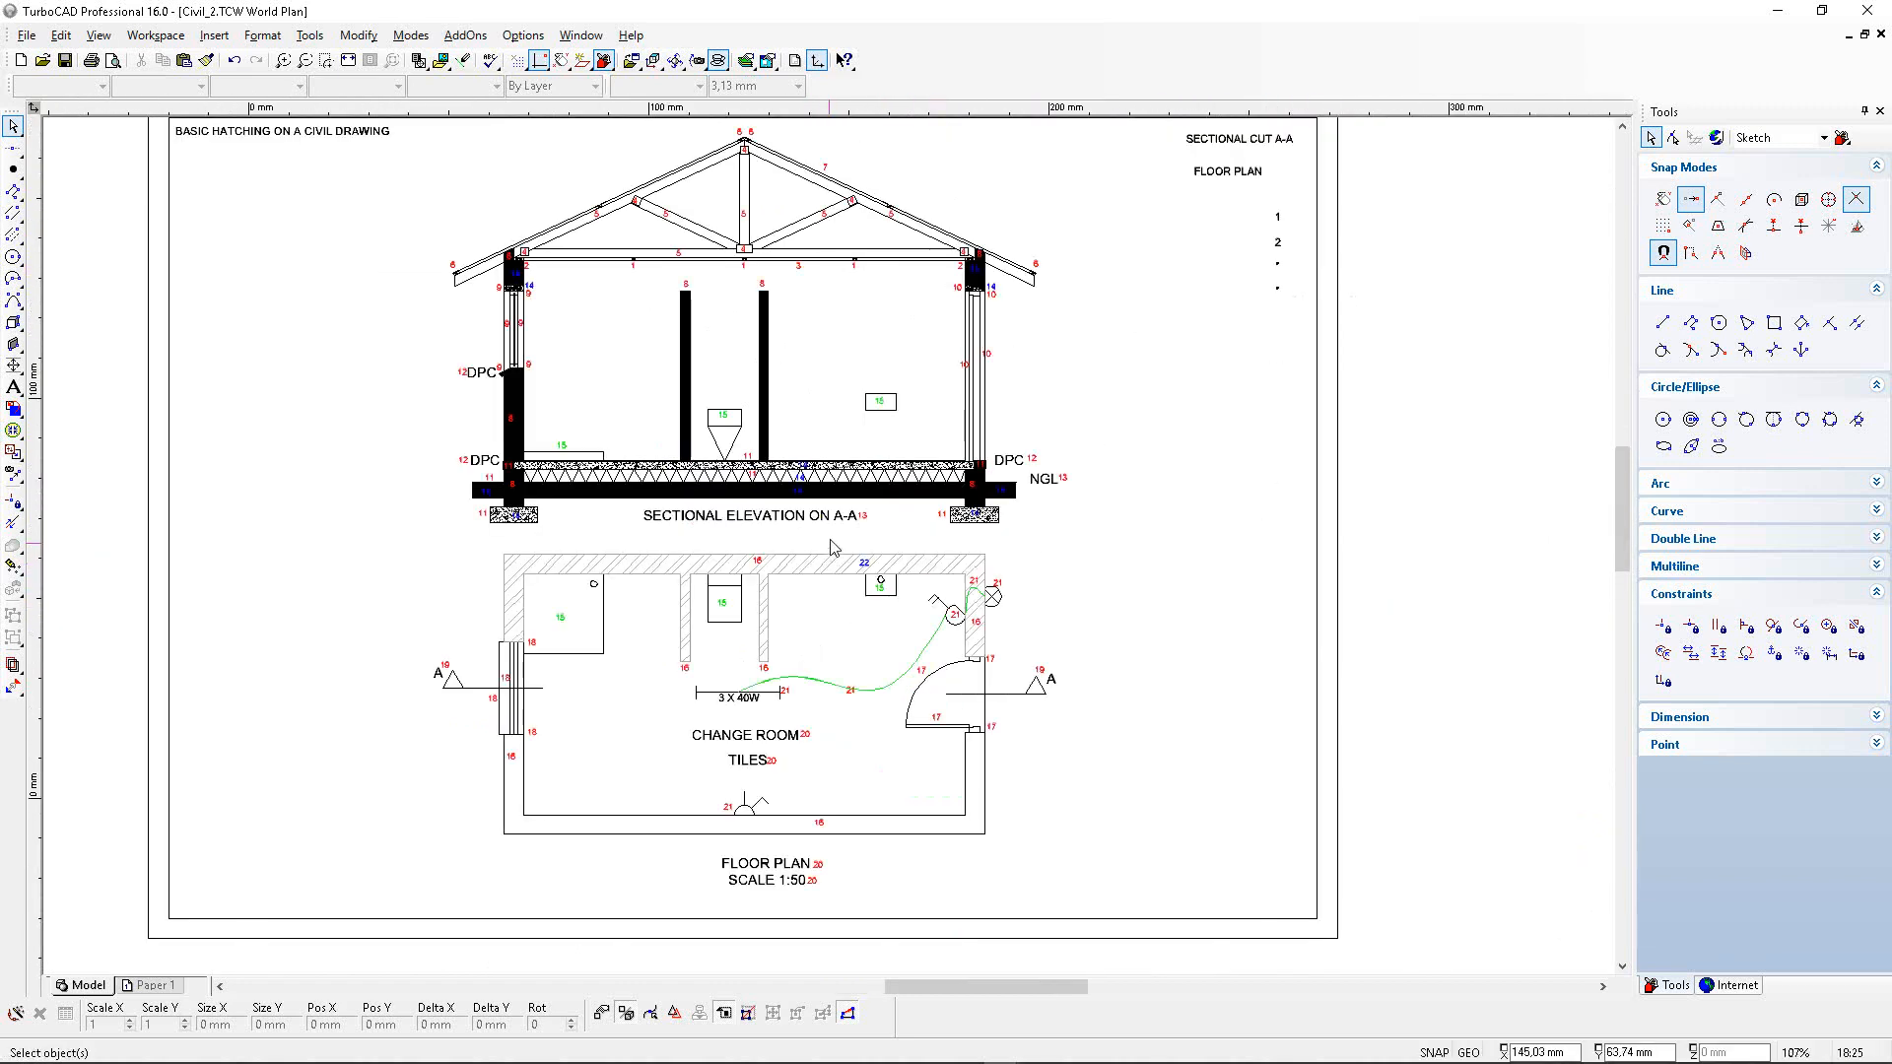
pyautogui.scroll(2, 705, 636)
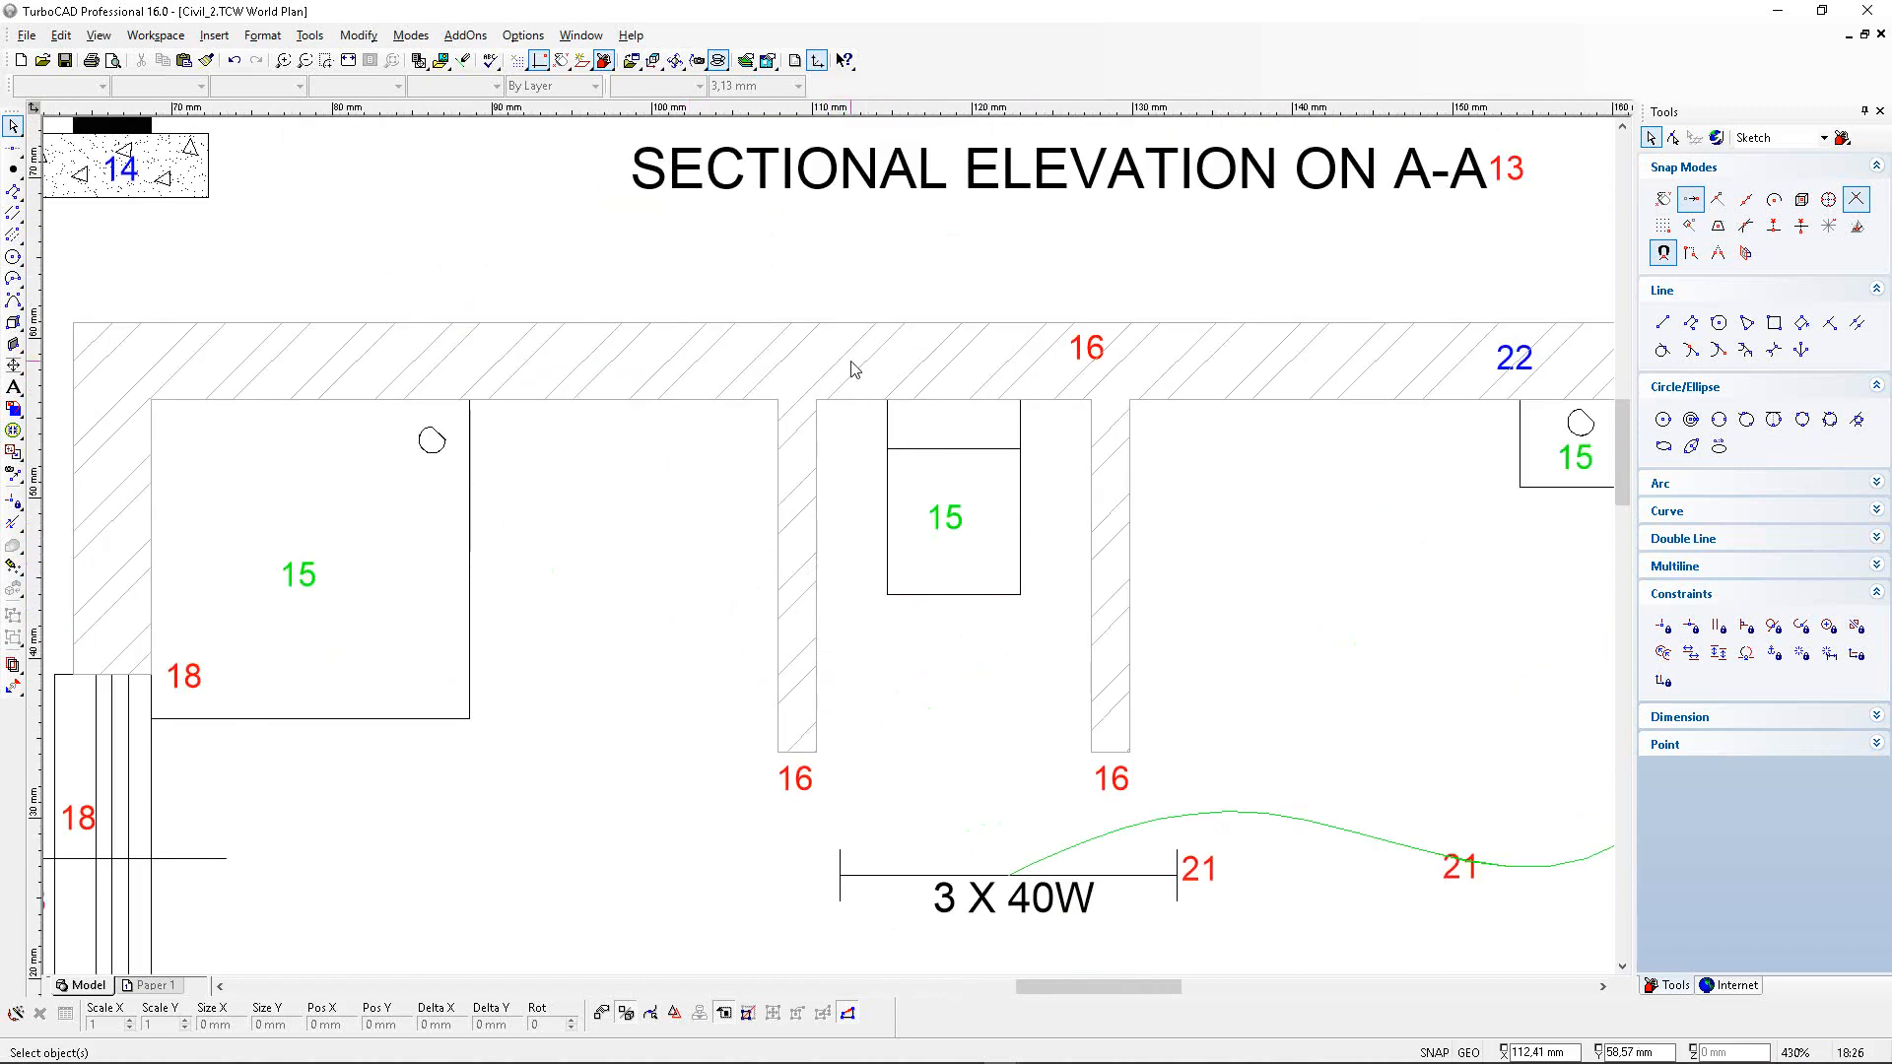
pyautogui.scroll(-1, 766, 370)
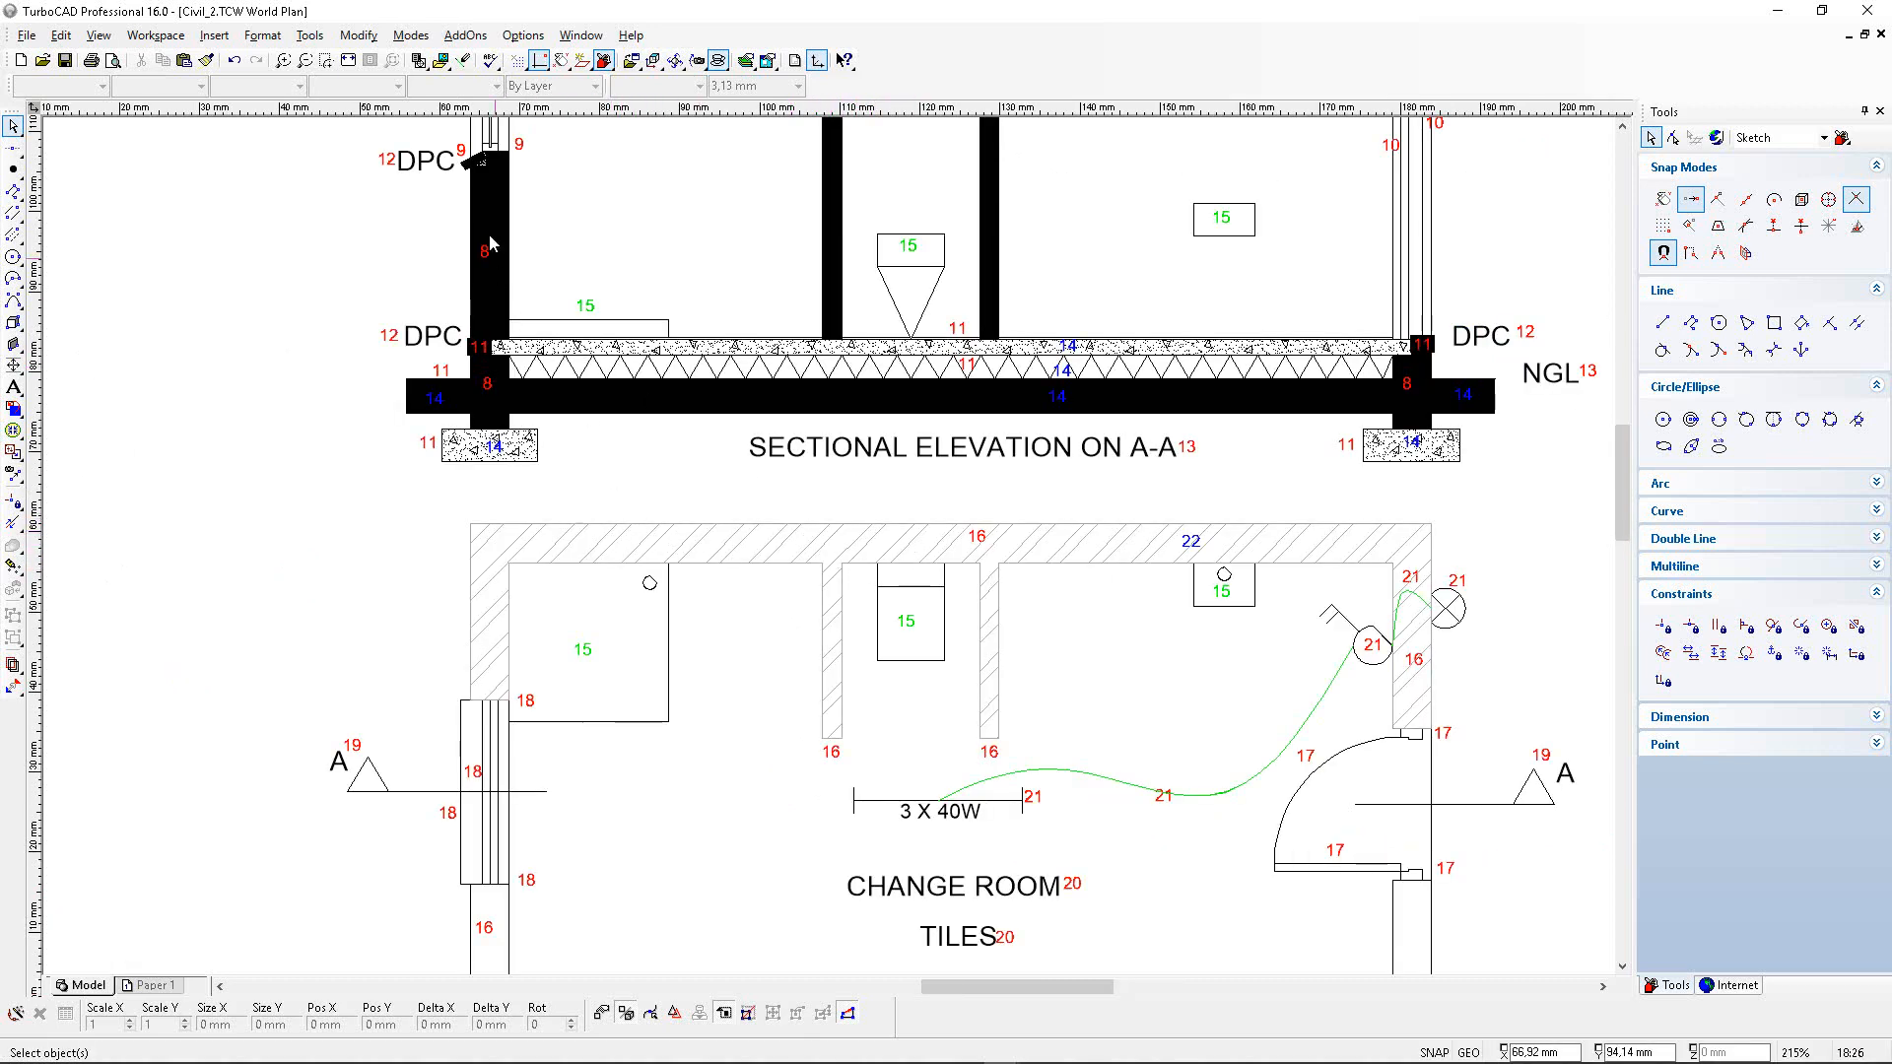
pyautogui.scroll(2, 480, 239)
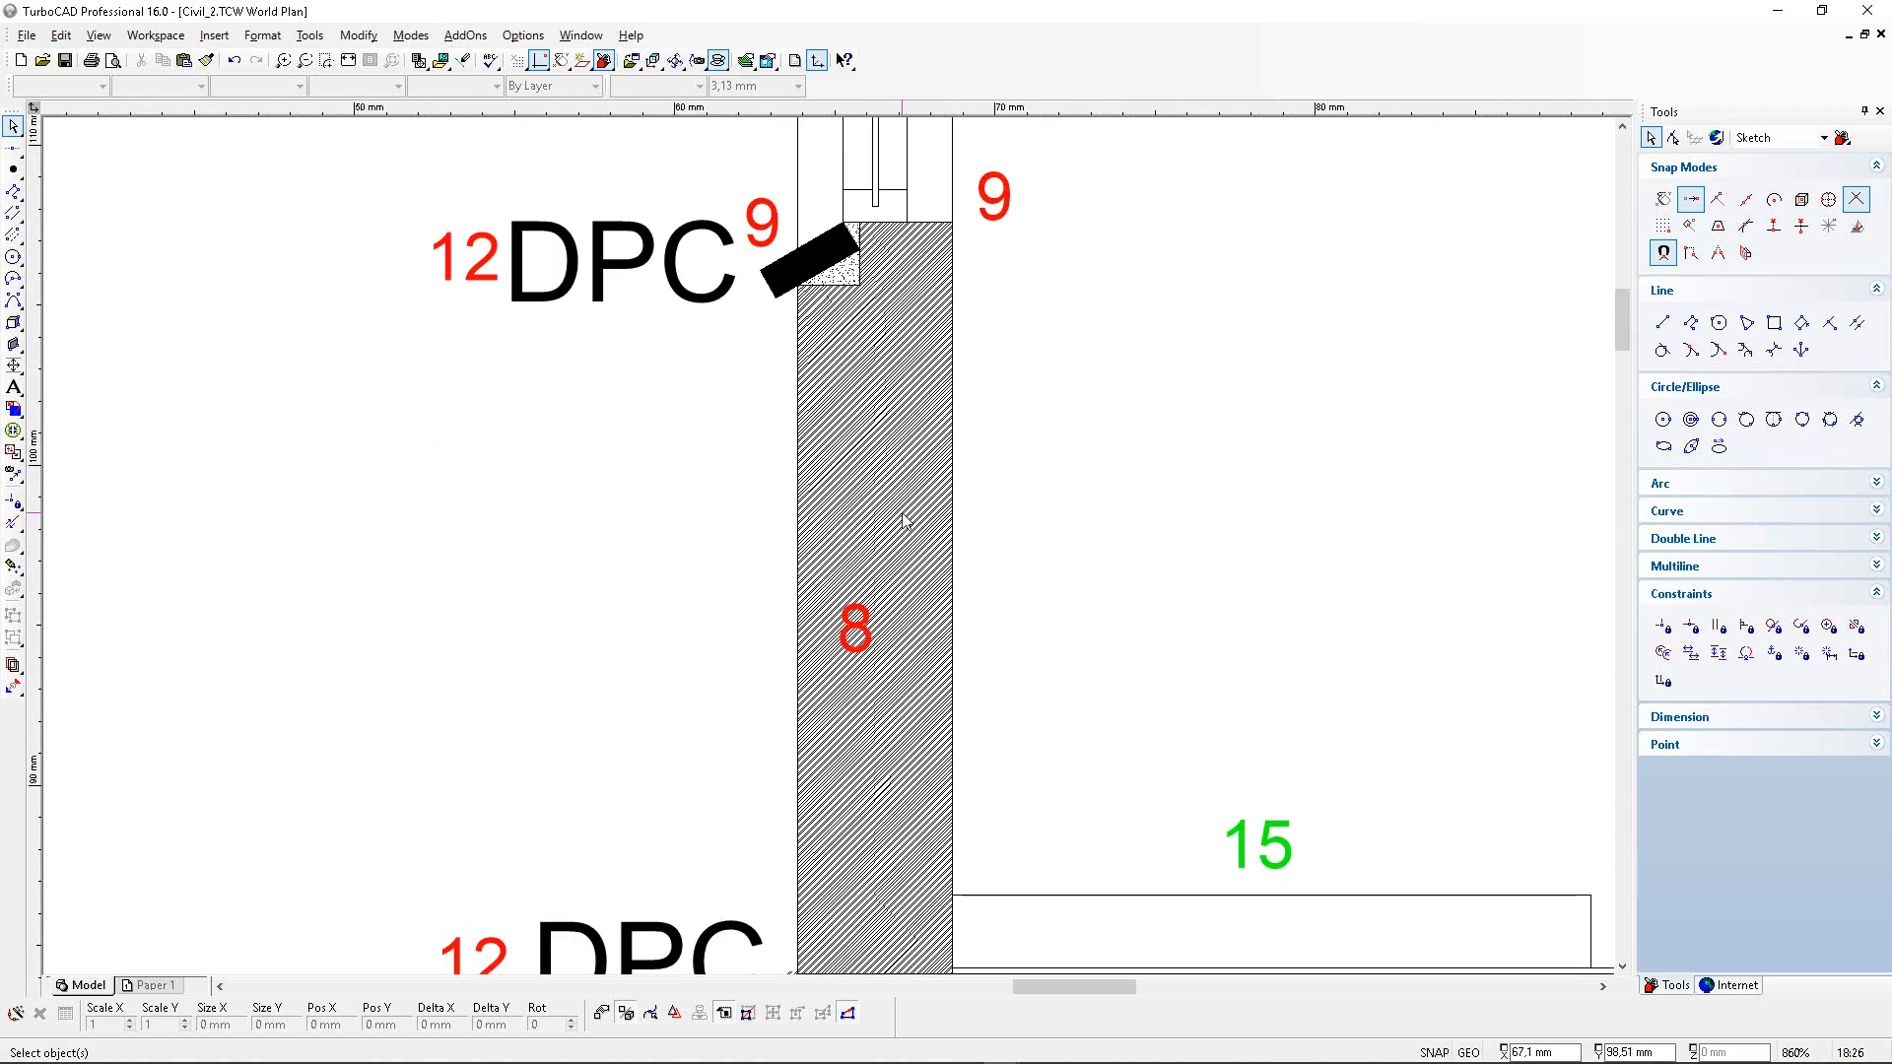
pyautogui.scroll(-2, 903, 519)
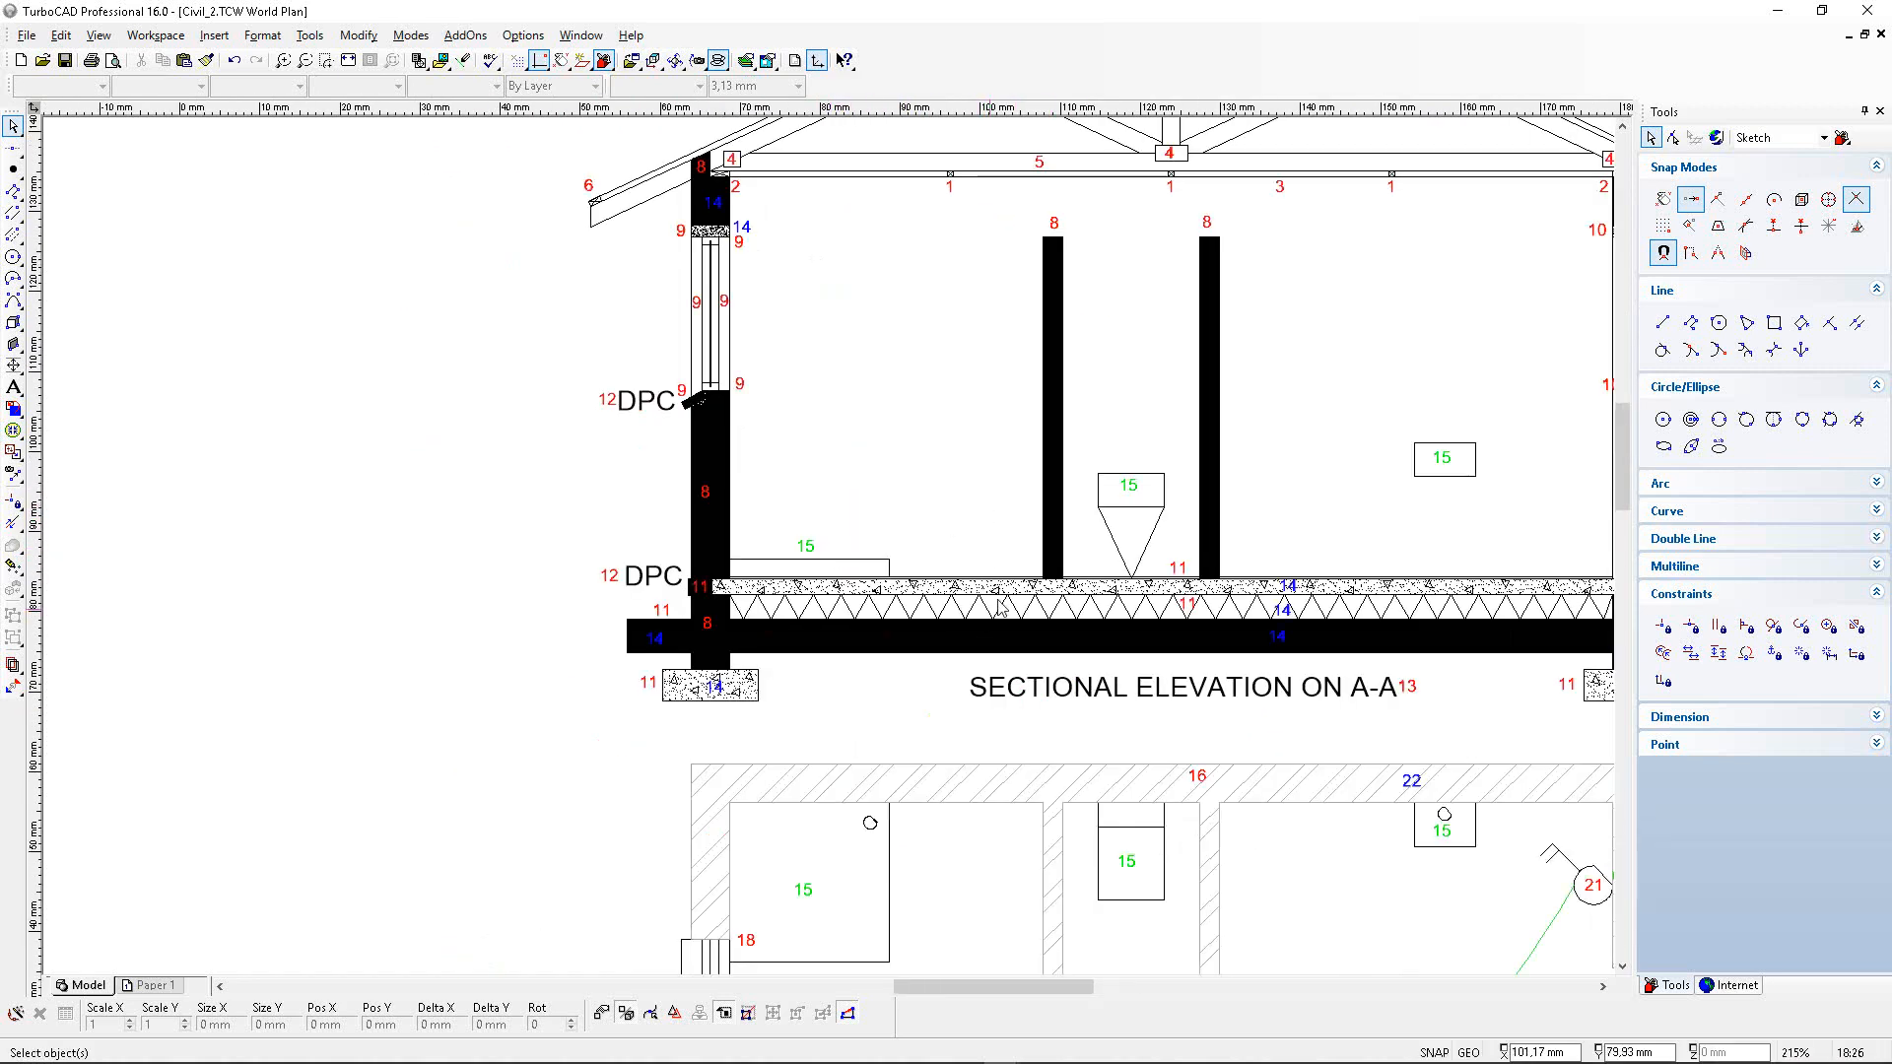
# Delete the diagonal wall hatching from the floor plan.
pyautogui.scroll(1, 1021, 794)
pyautogui.click(827, 500)
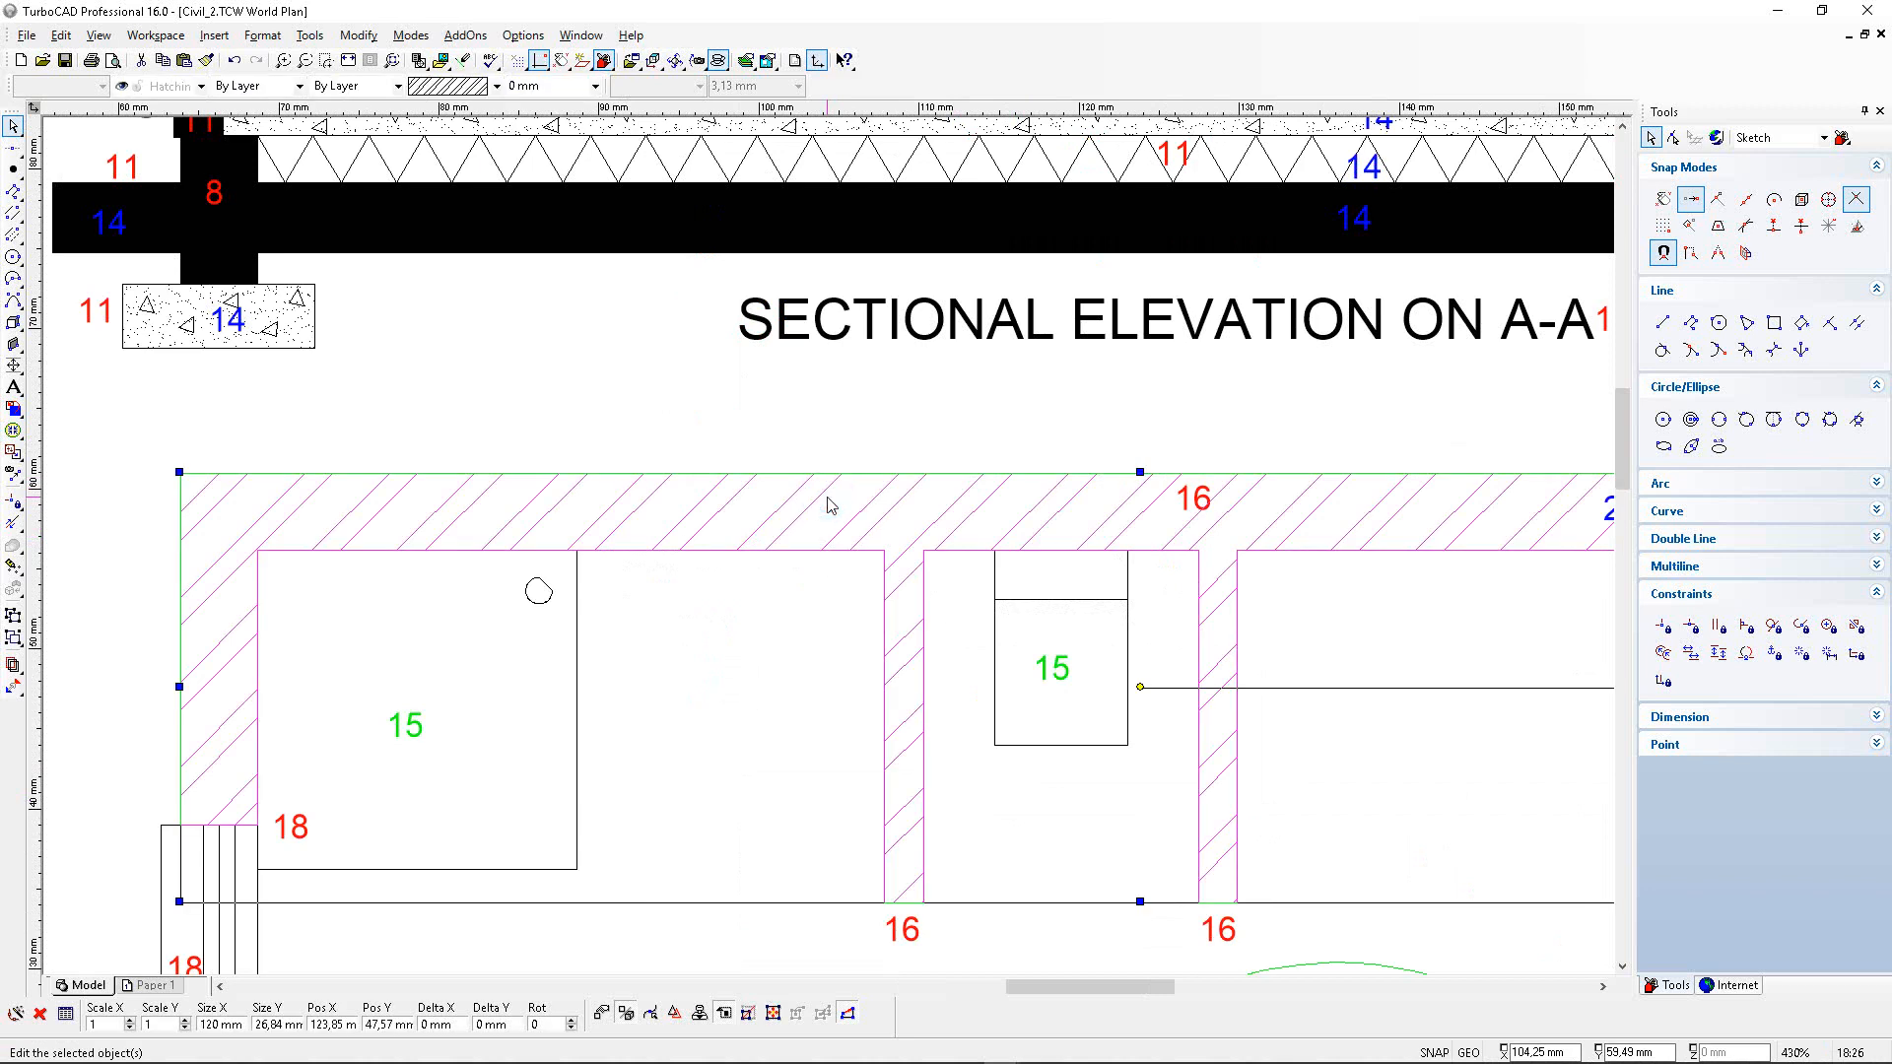
pyautogui.press('Delete')
pyautogui.scroll(-1, 828, 505)
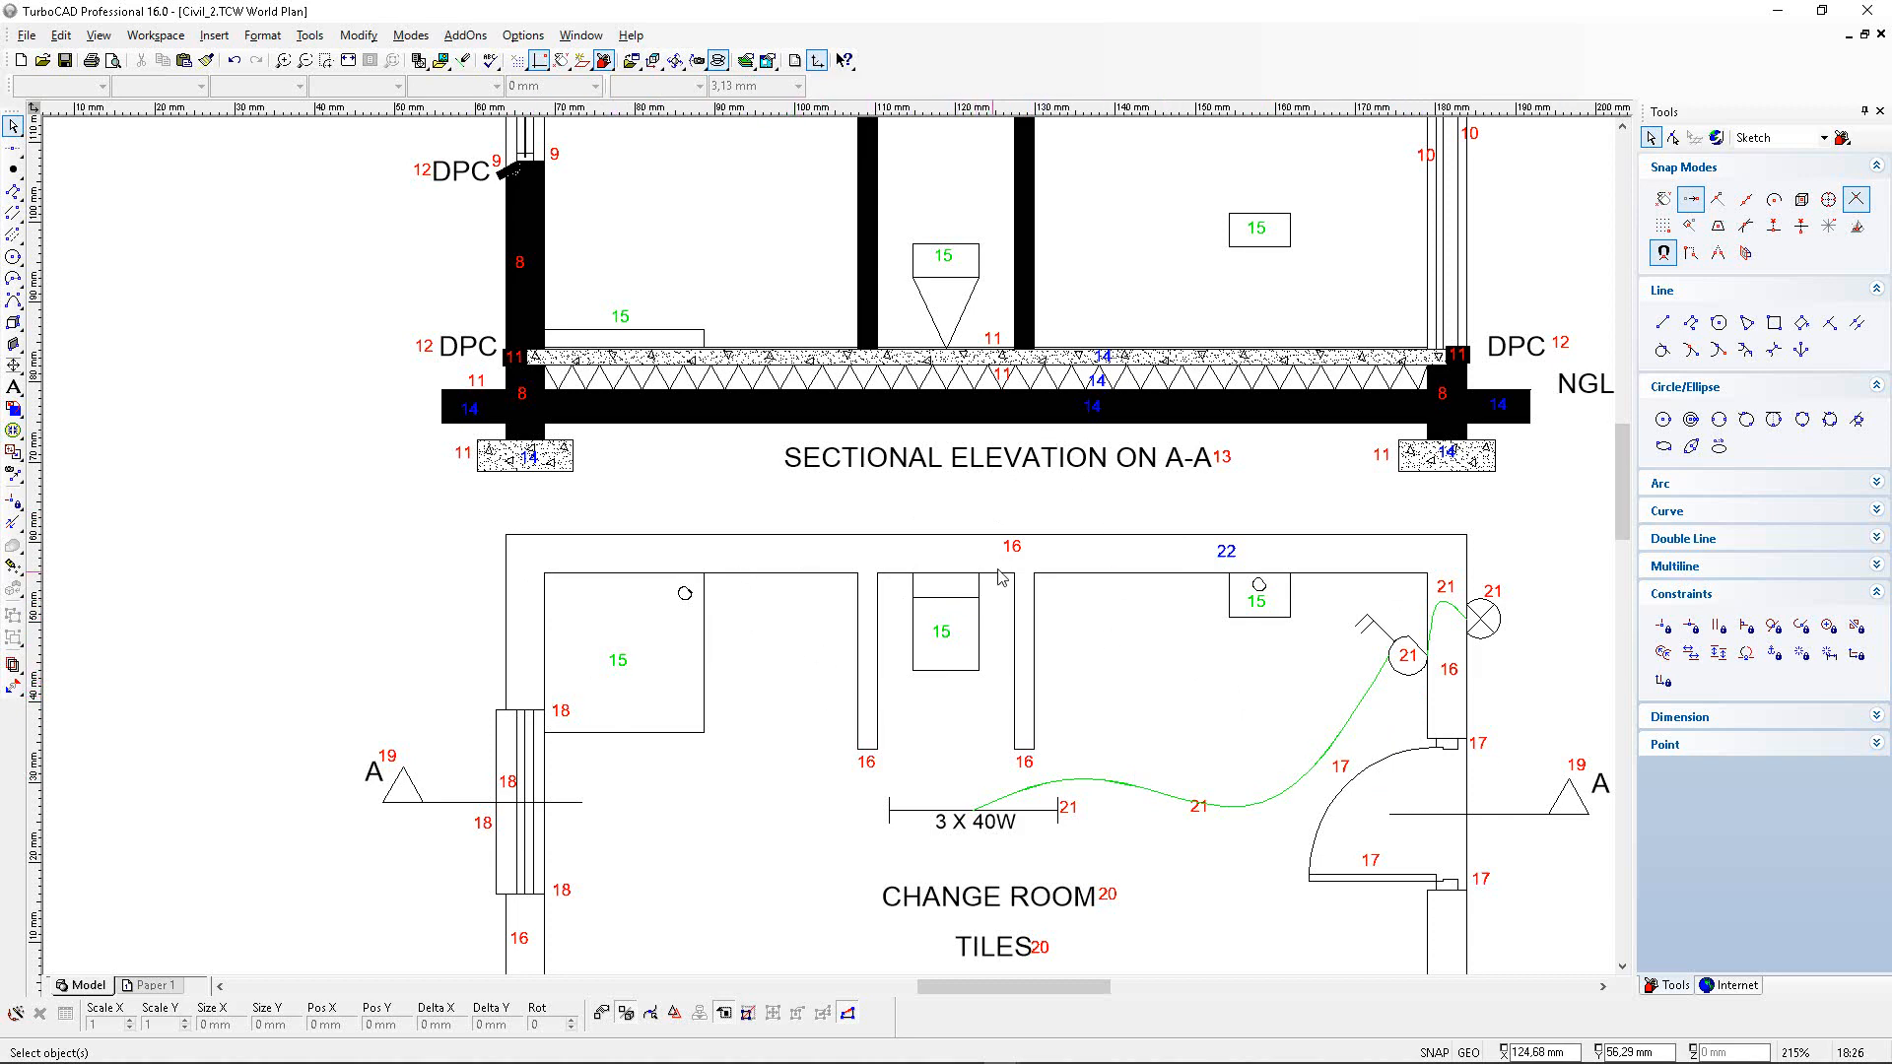
pyautogui.scroll(-3, 1025, 675)
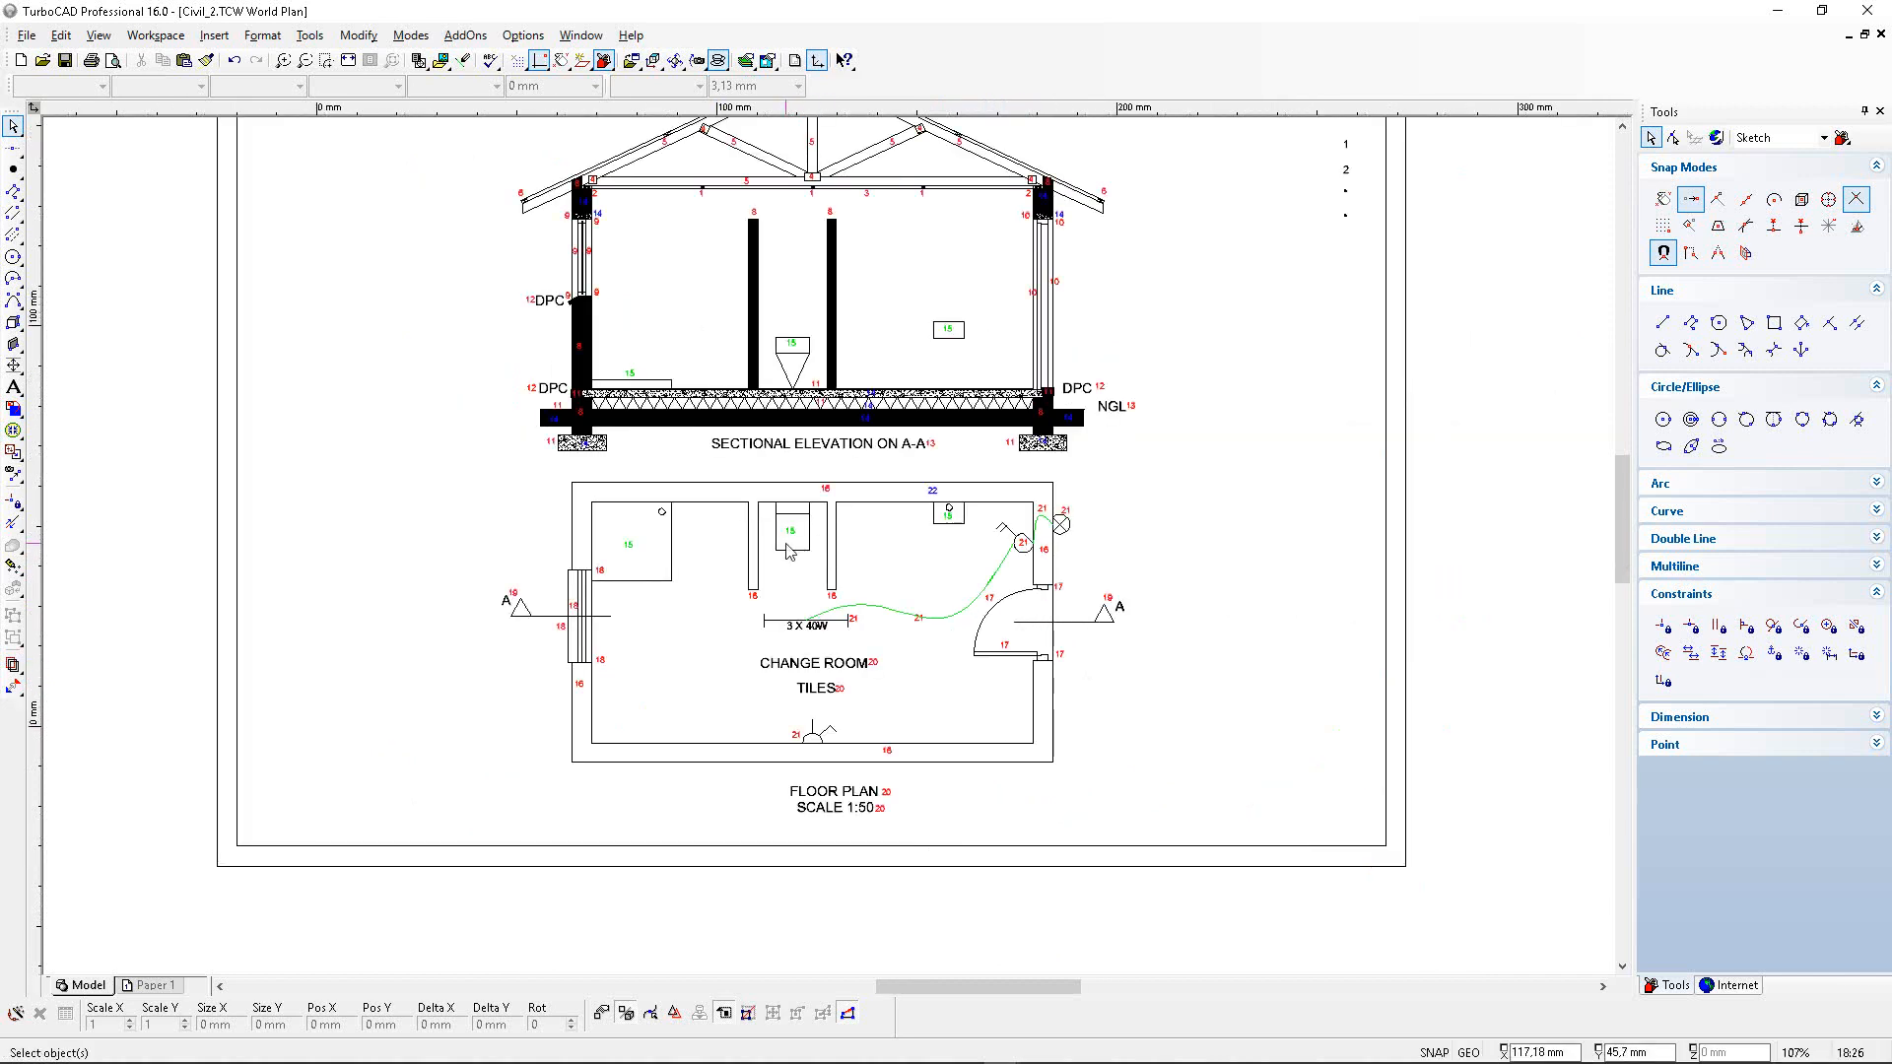
# Activate the Polyline tool with the whole upper part of the floor plan in view.
pyautogui.scroll(3, 833, 554)
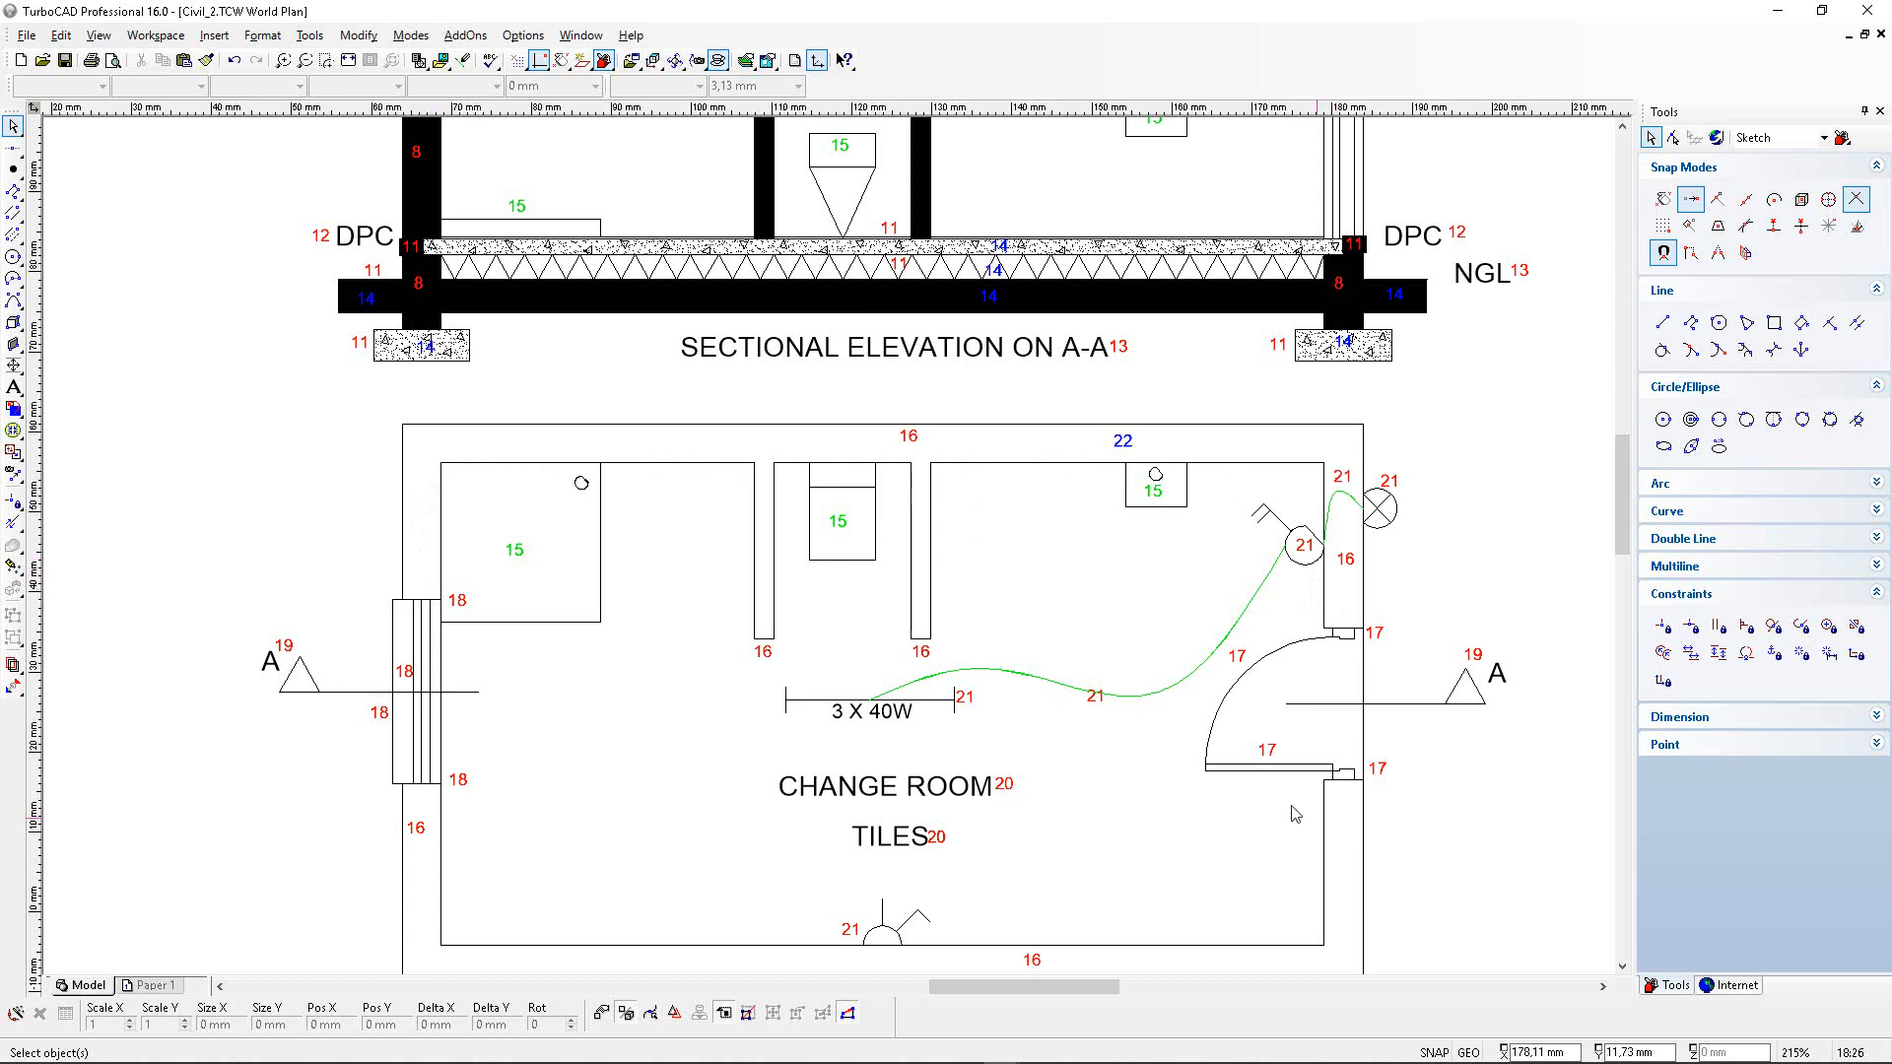
pyautogui.click(15, 194)
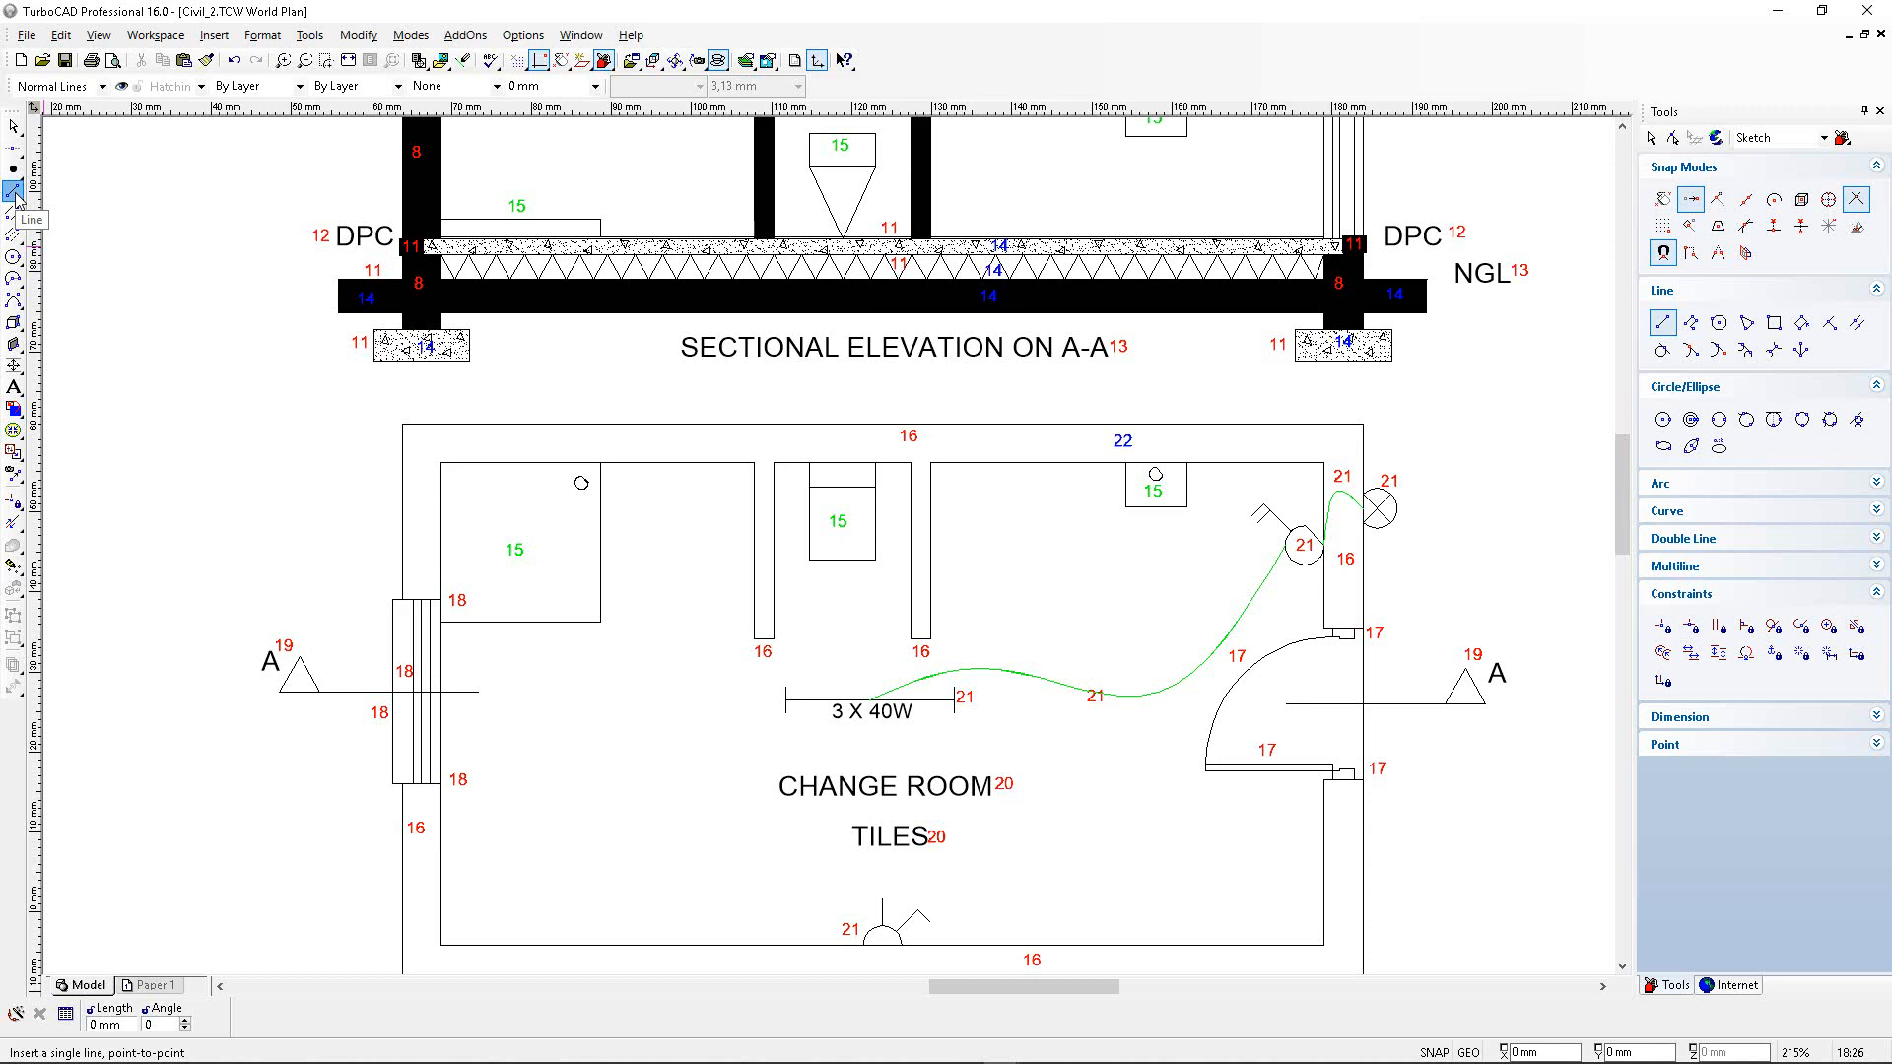
pyautogui.click(15, 195)
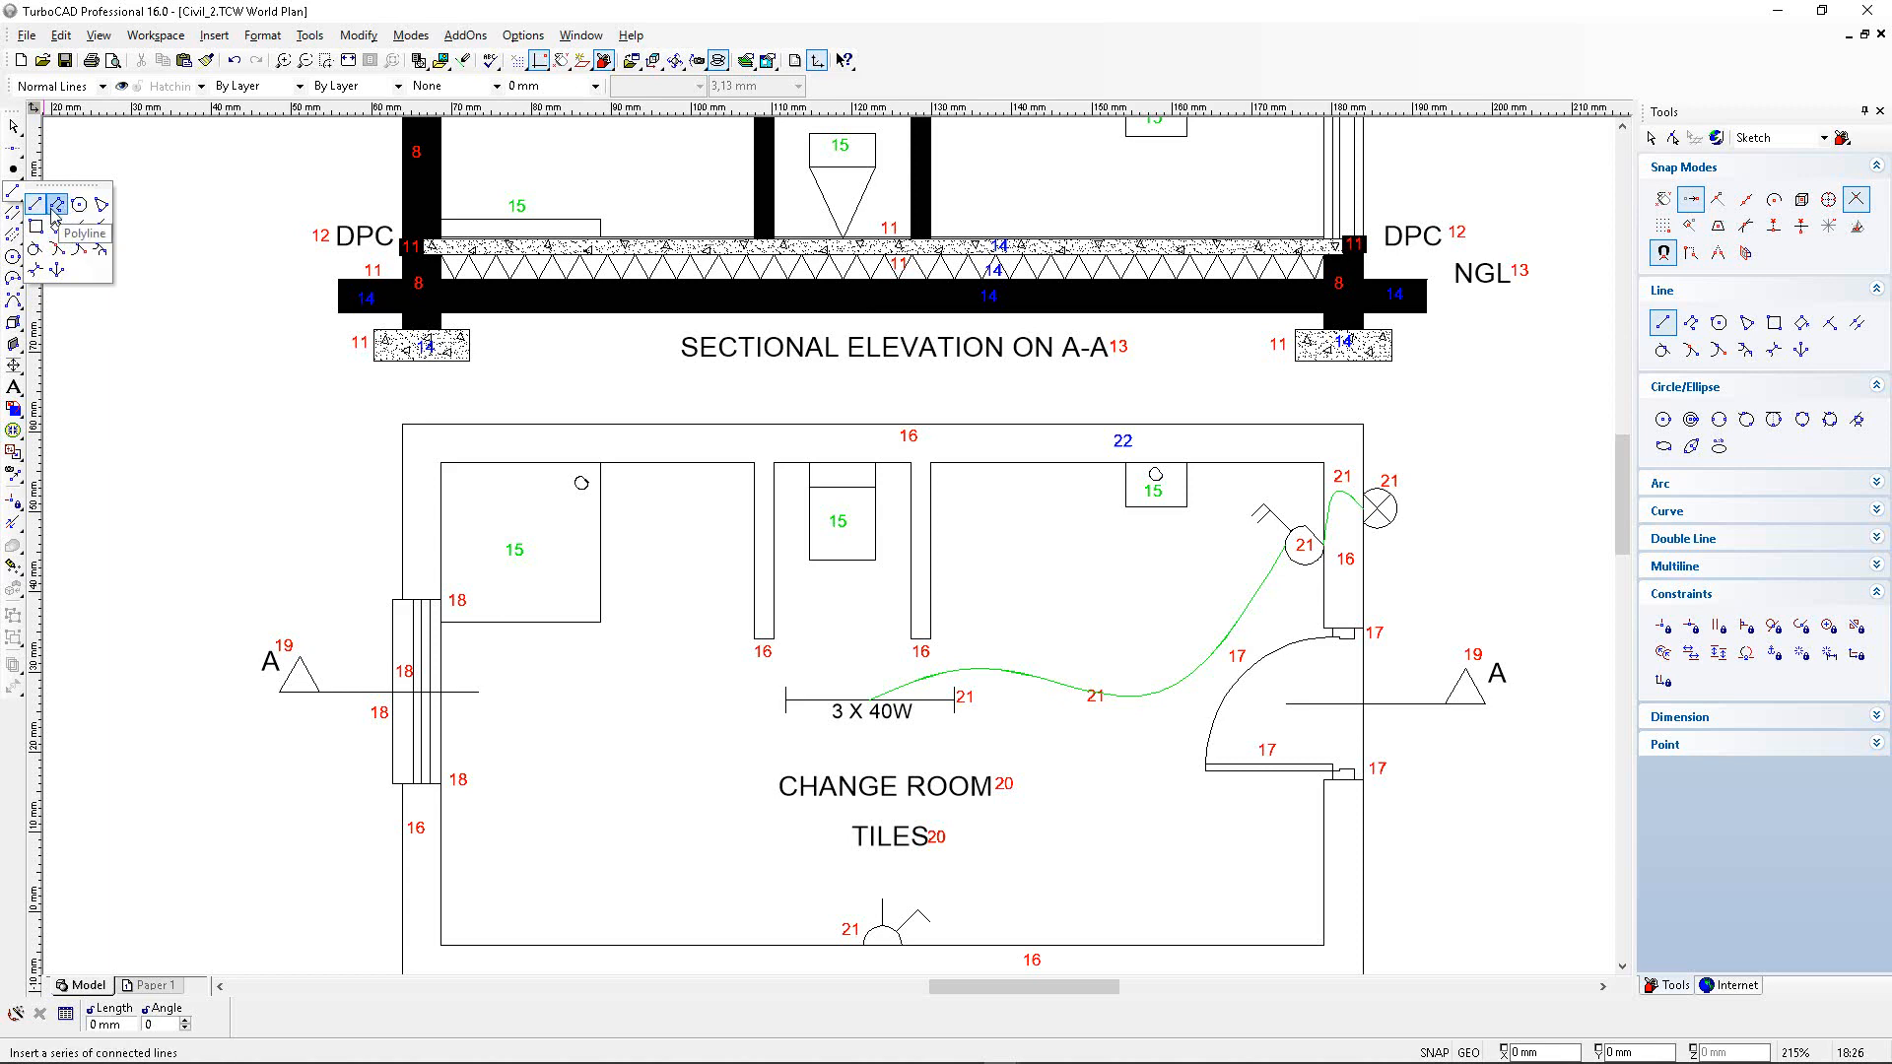
pyautogui.click(57, 204)
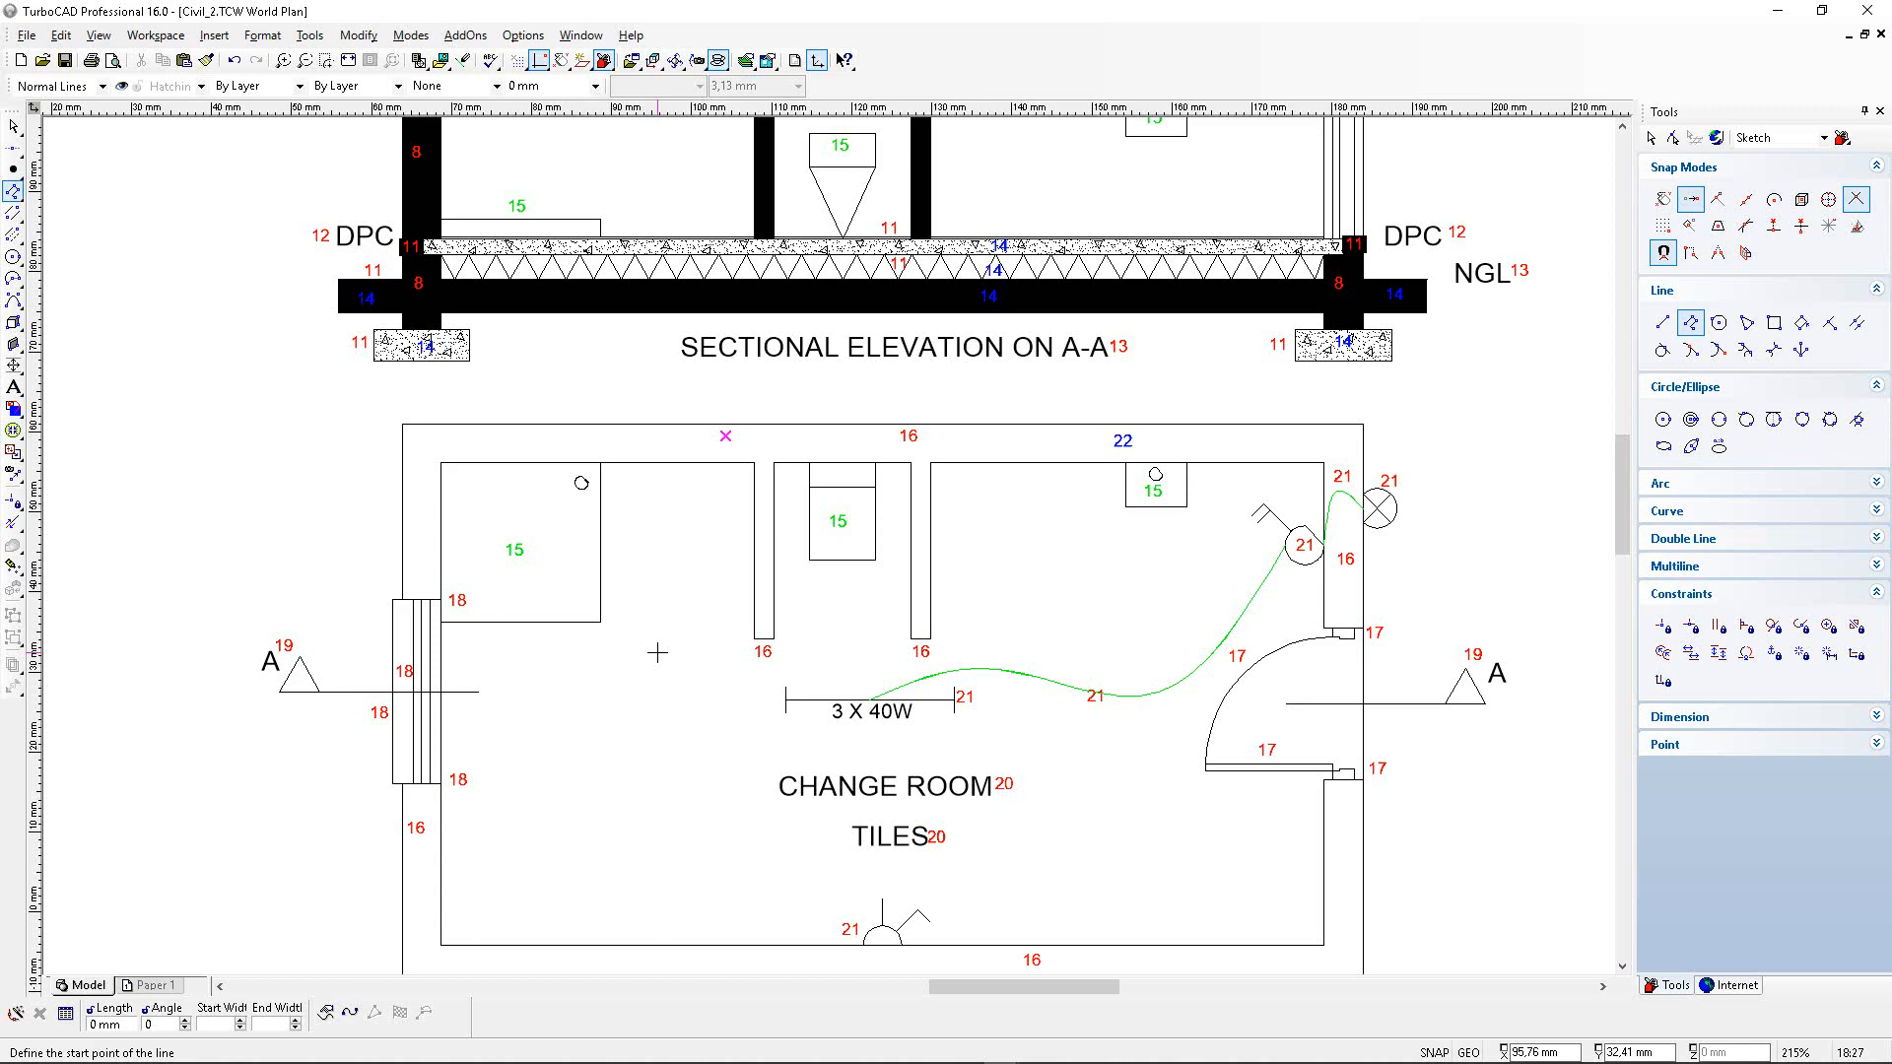
# Review the available layers and the colour and line settings of the Hatching Floor Plan layer in the drawing setup.
pyautogui.click(200, 87)
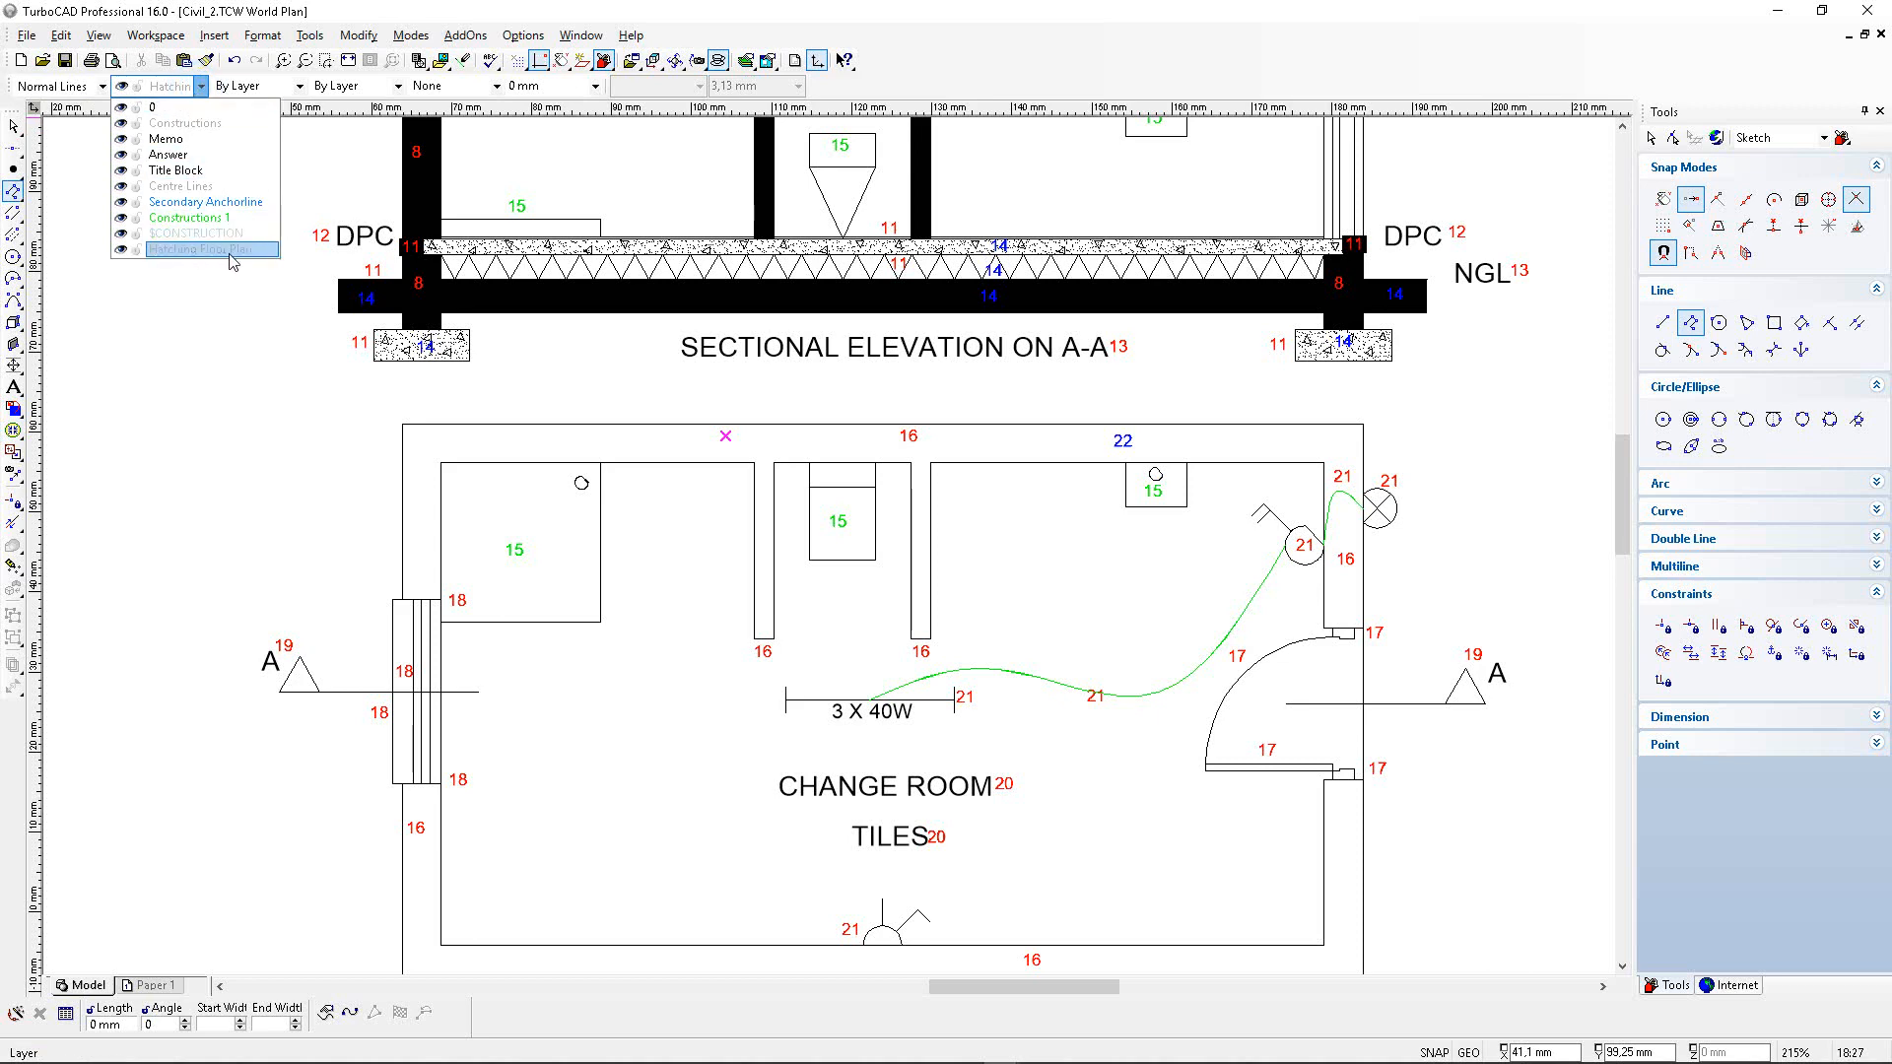
pyautogui.click(947, 55)
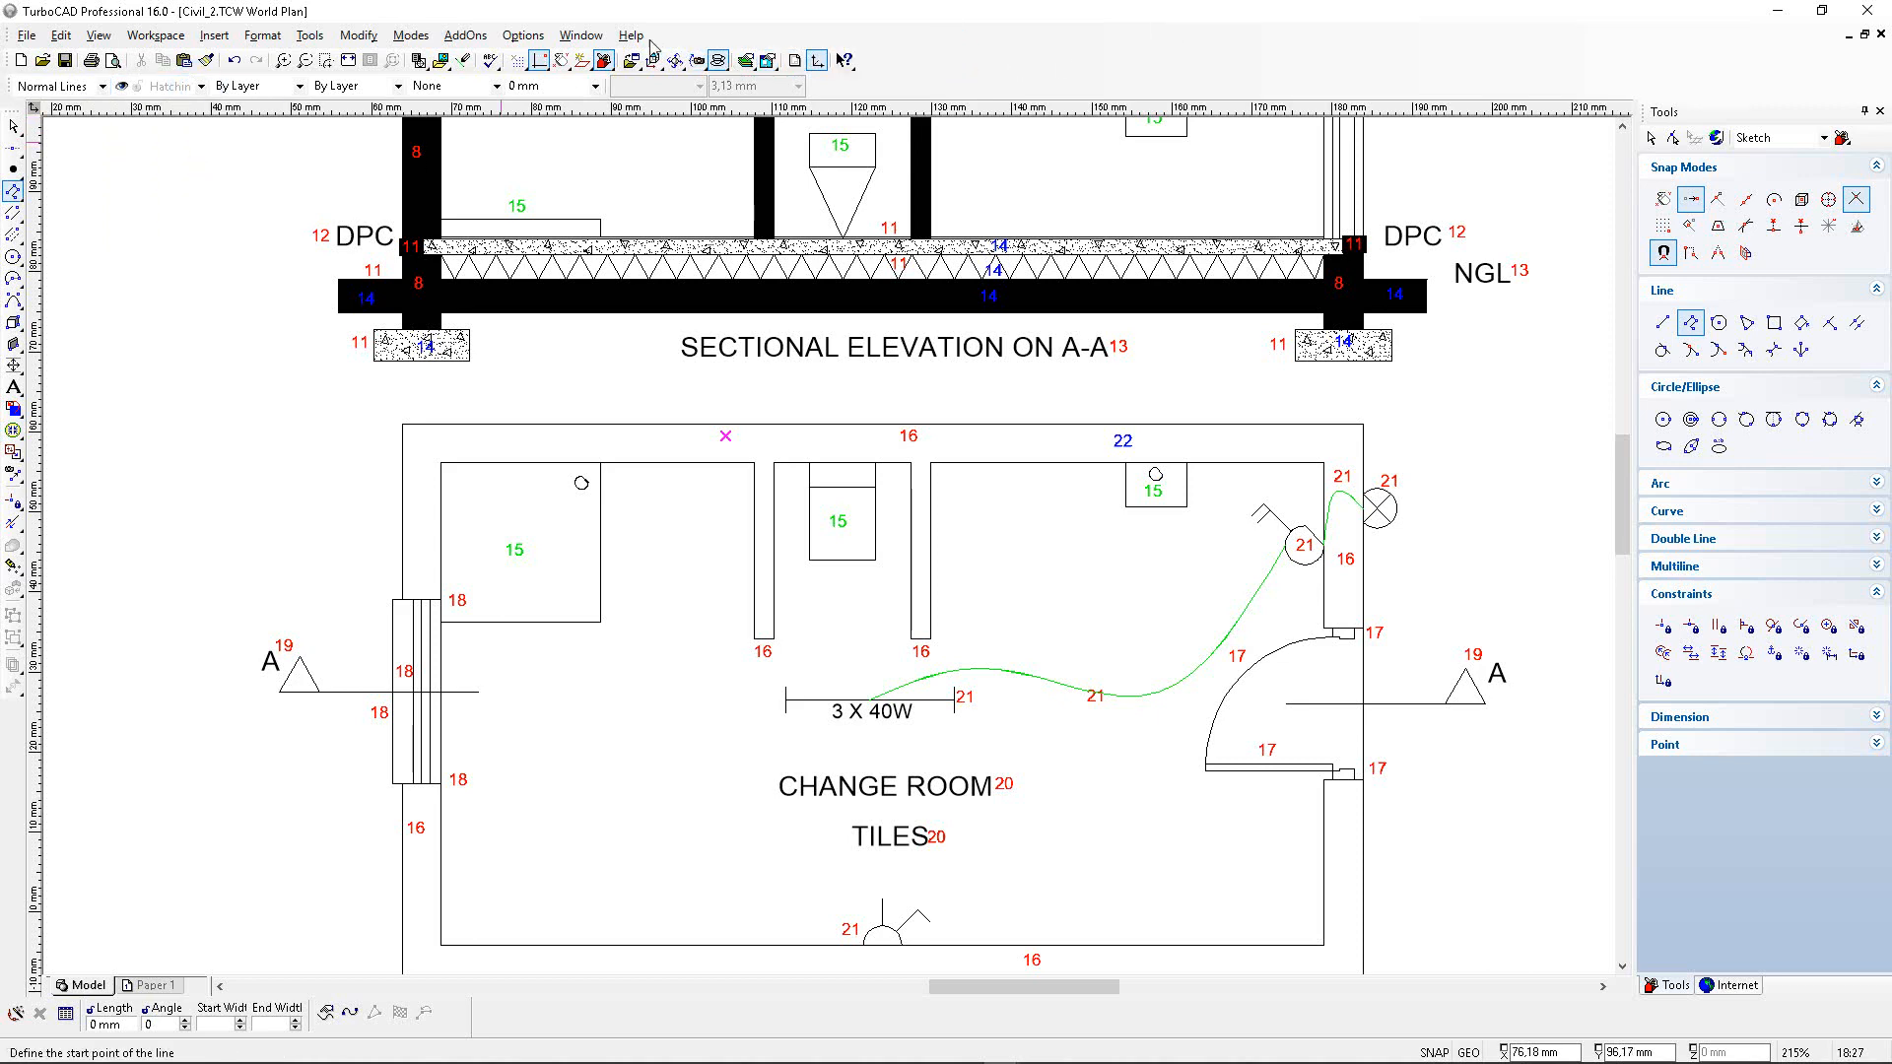
pyautogui.click(523, 35)
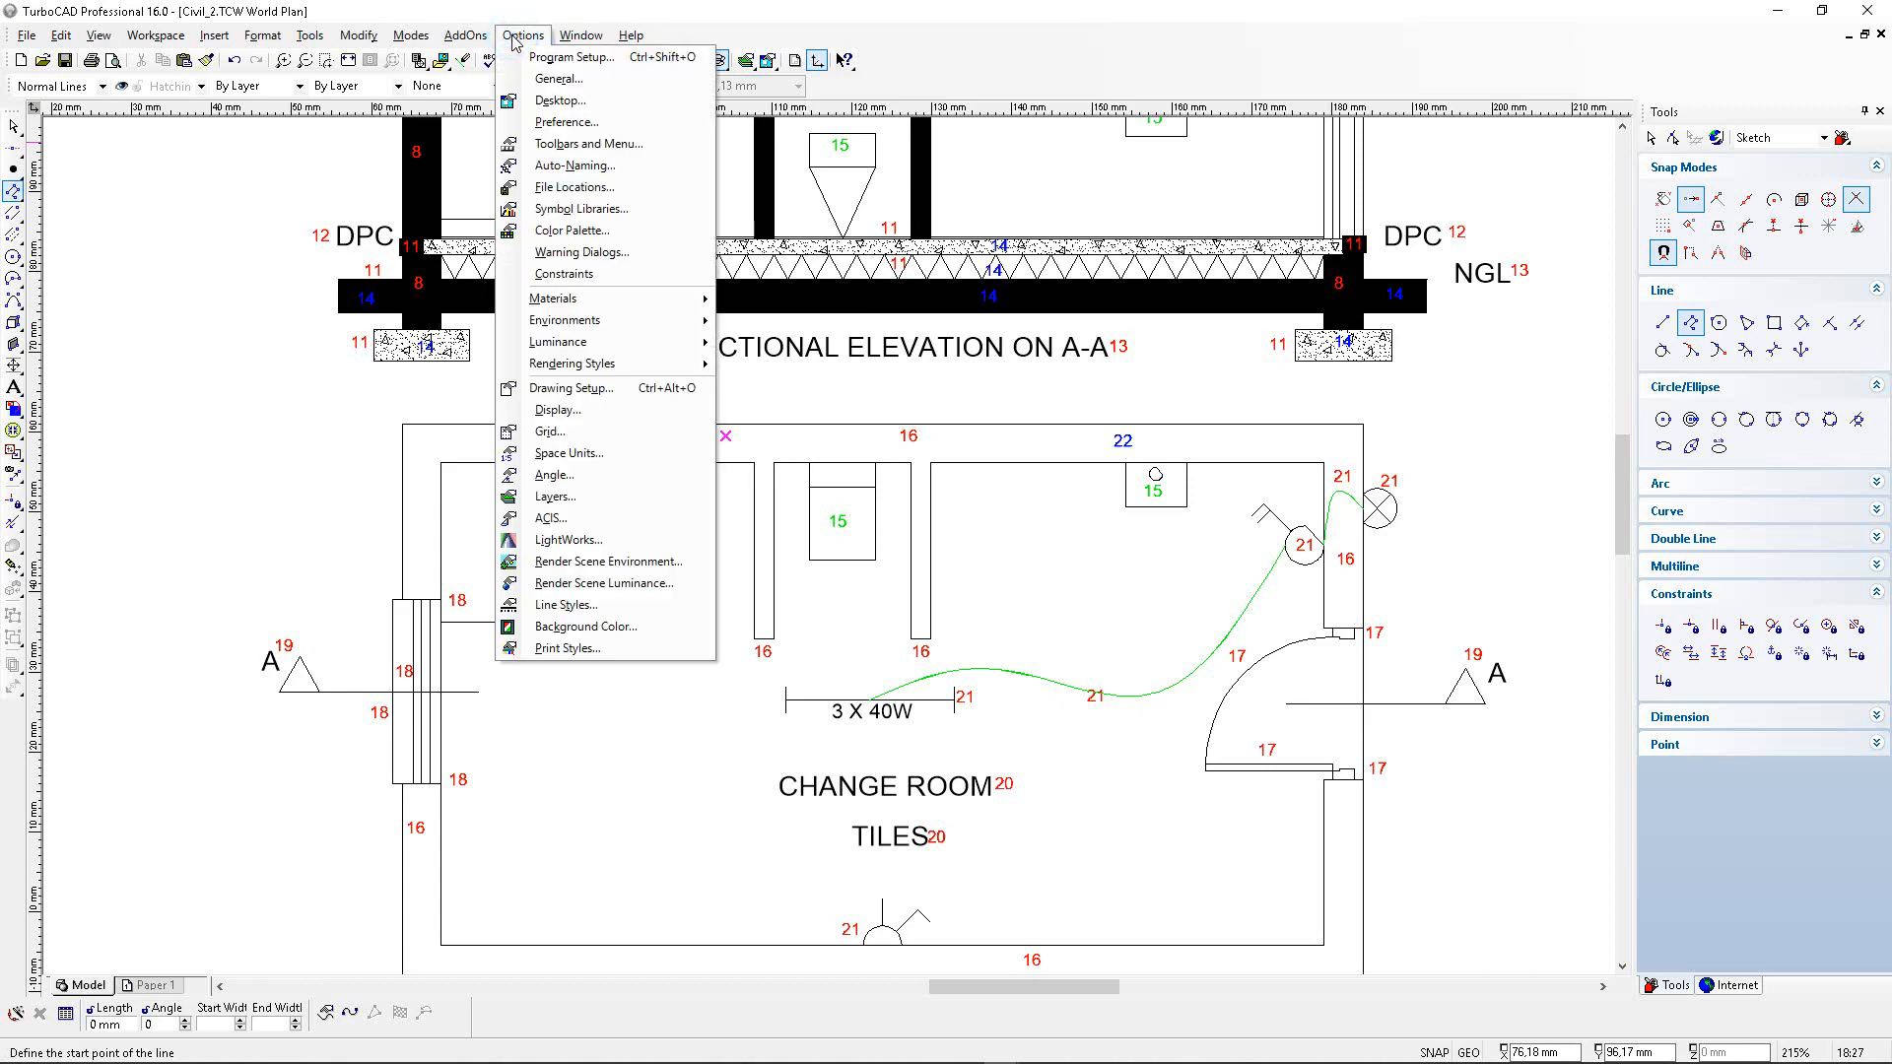
pyautogui.click(552, 497)
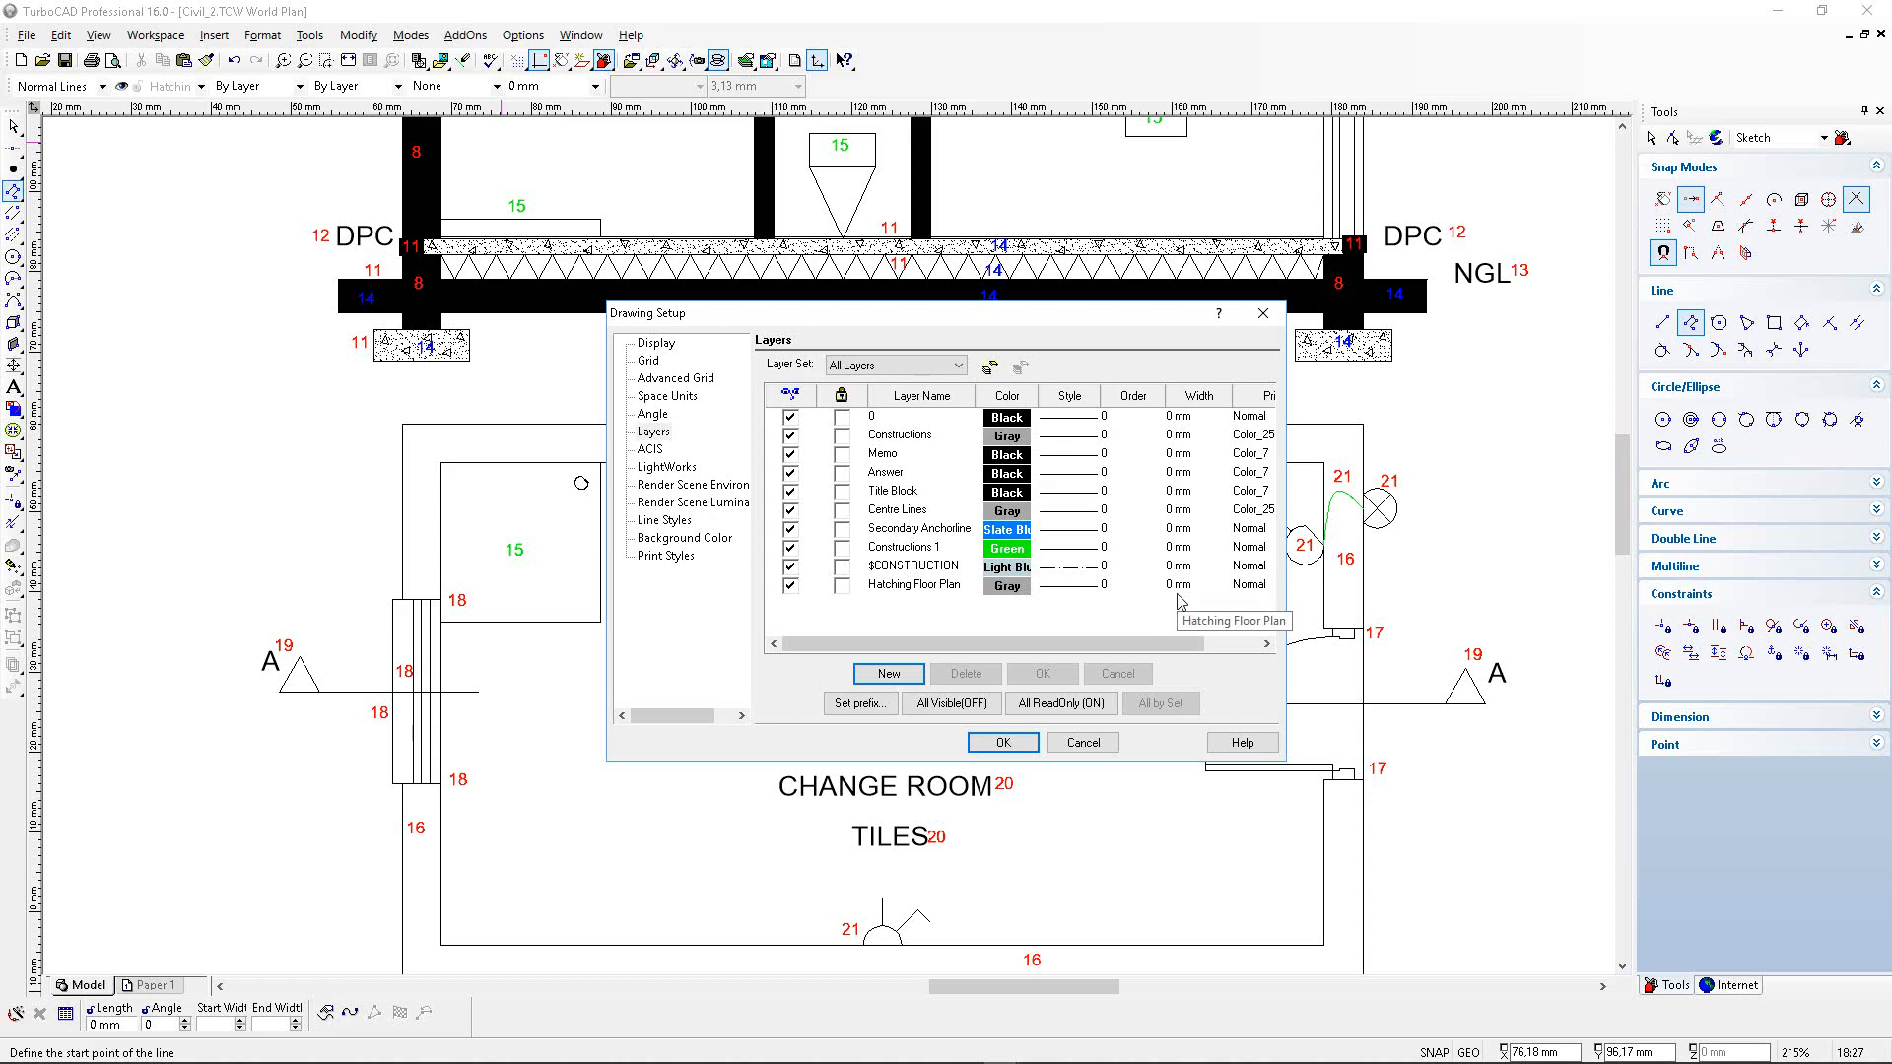
pyautogui.click(1020, 745)
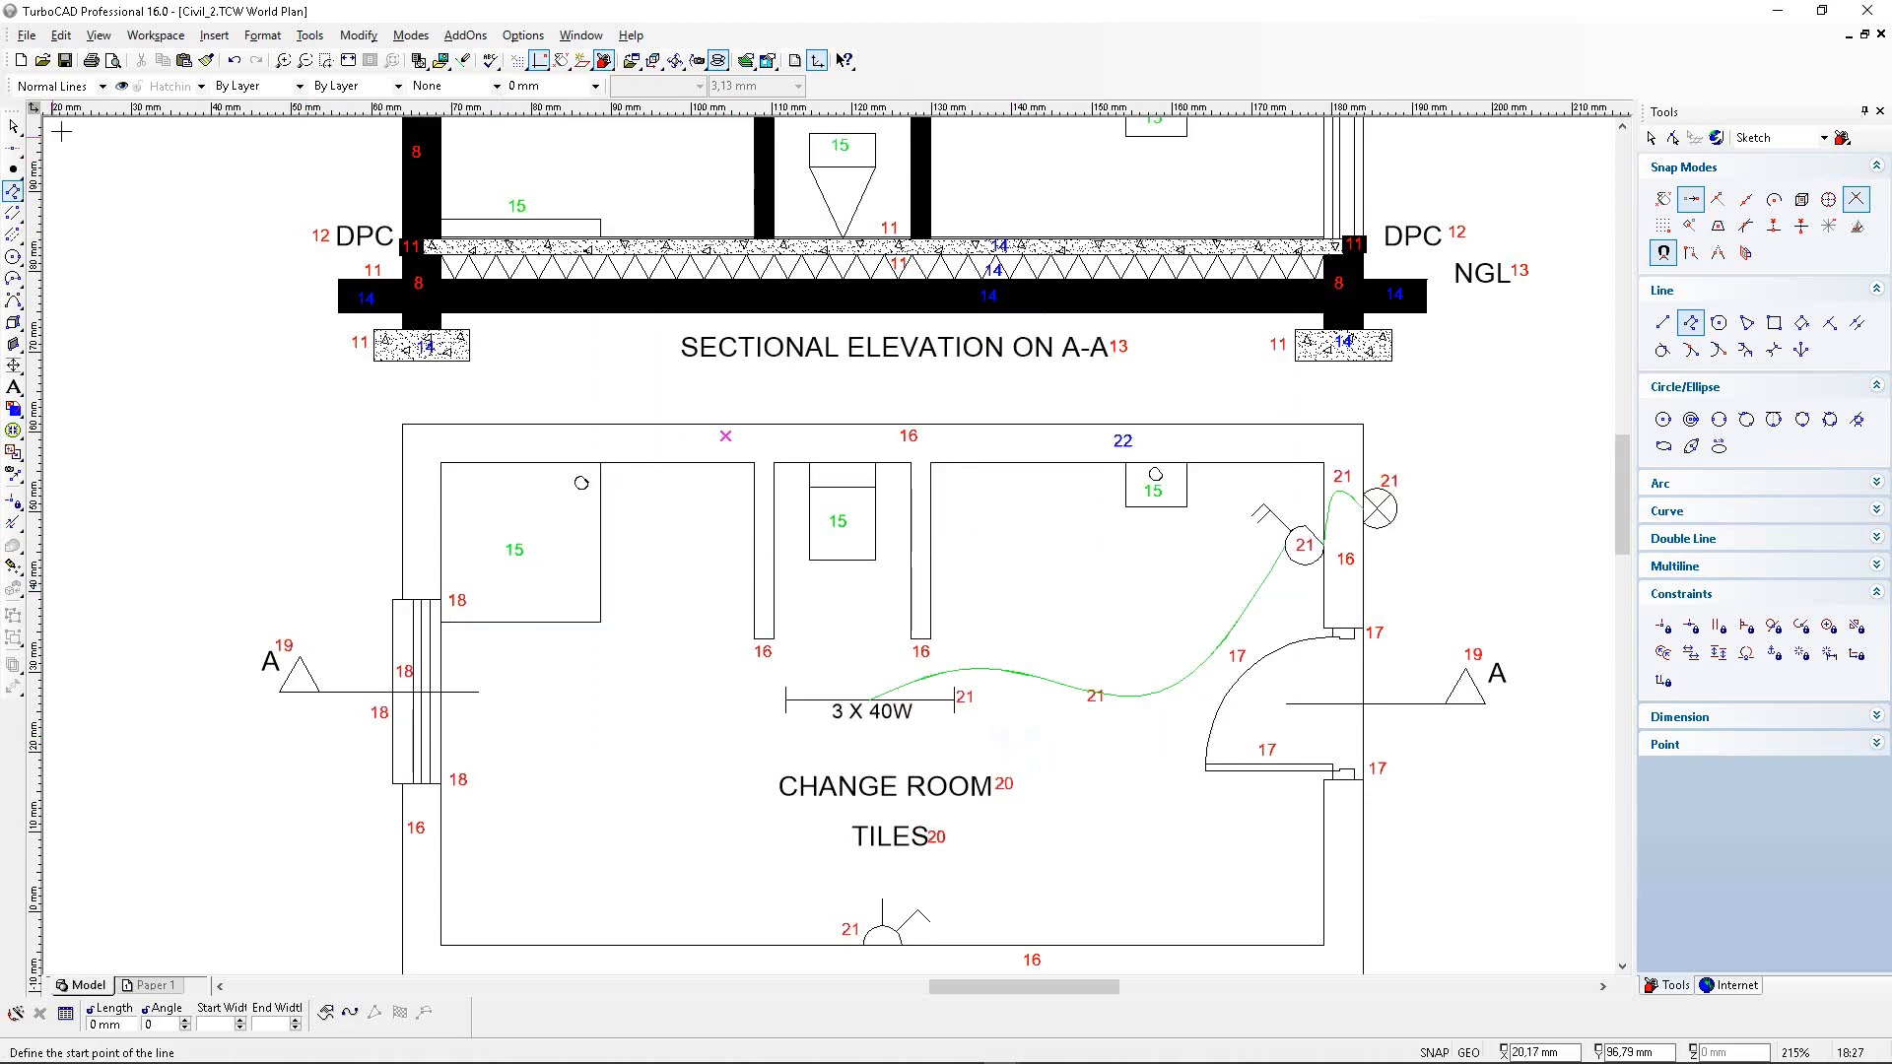
# Set the Polyline tool to draw on the Hatching Floor Plan layer.
pyautogui.click(15, 192)
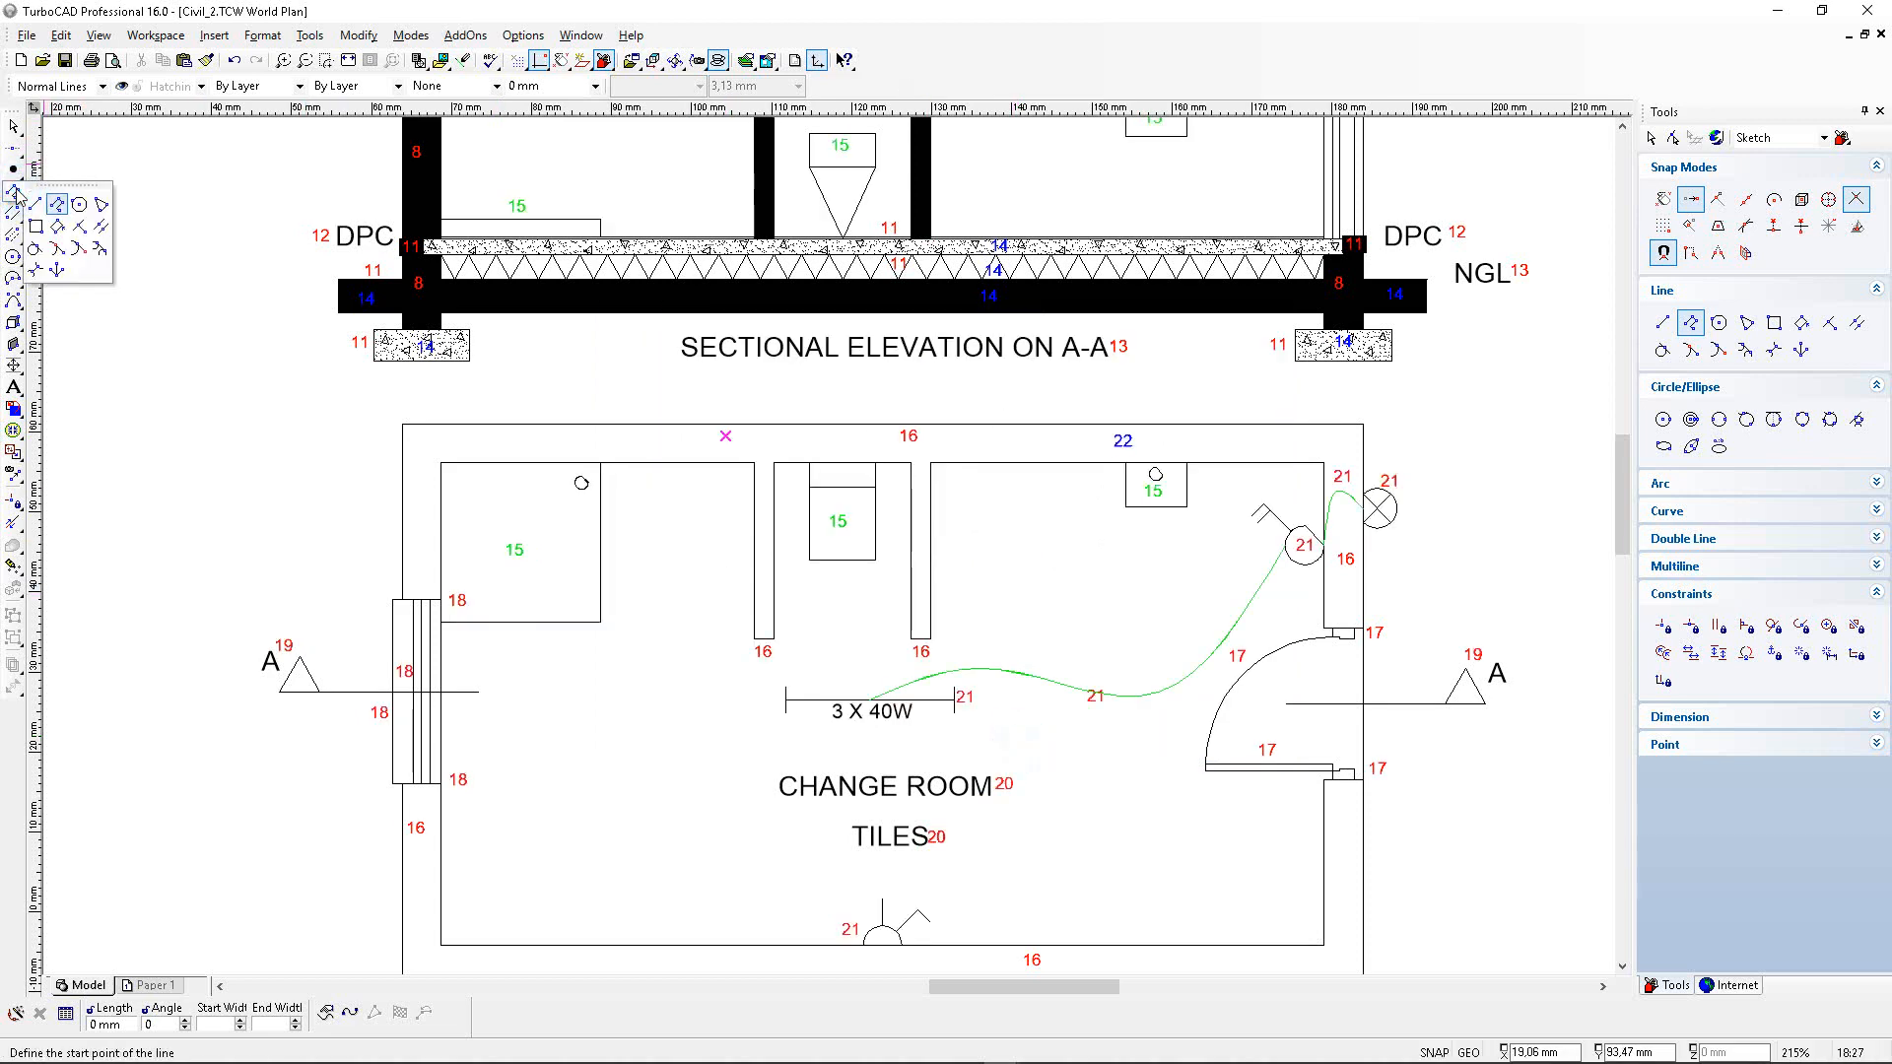
pyautogui.click(200, 87)
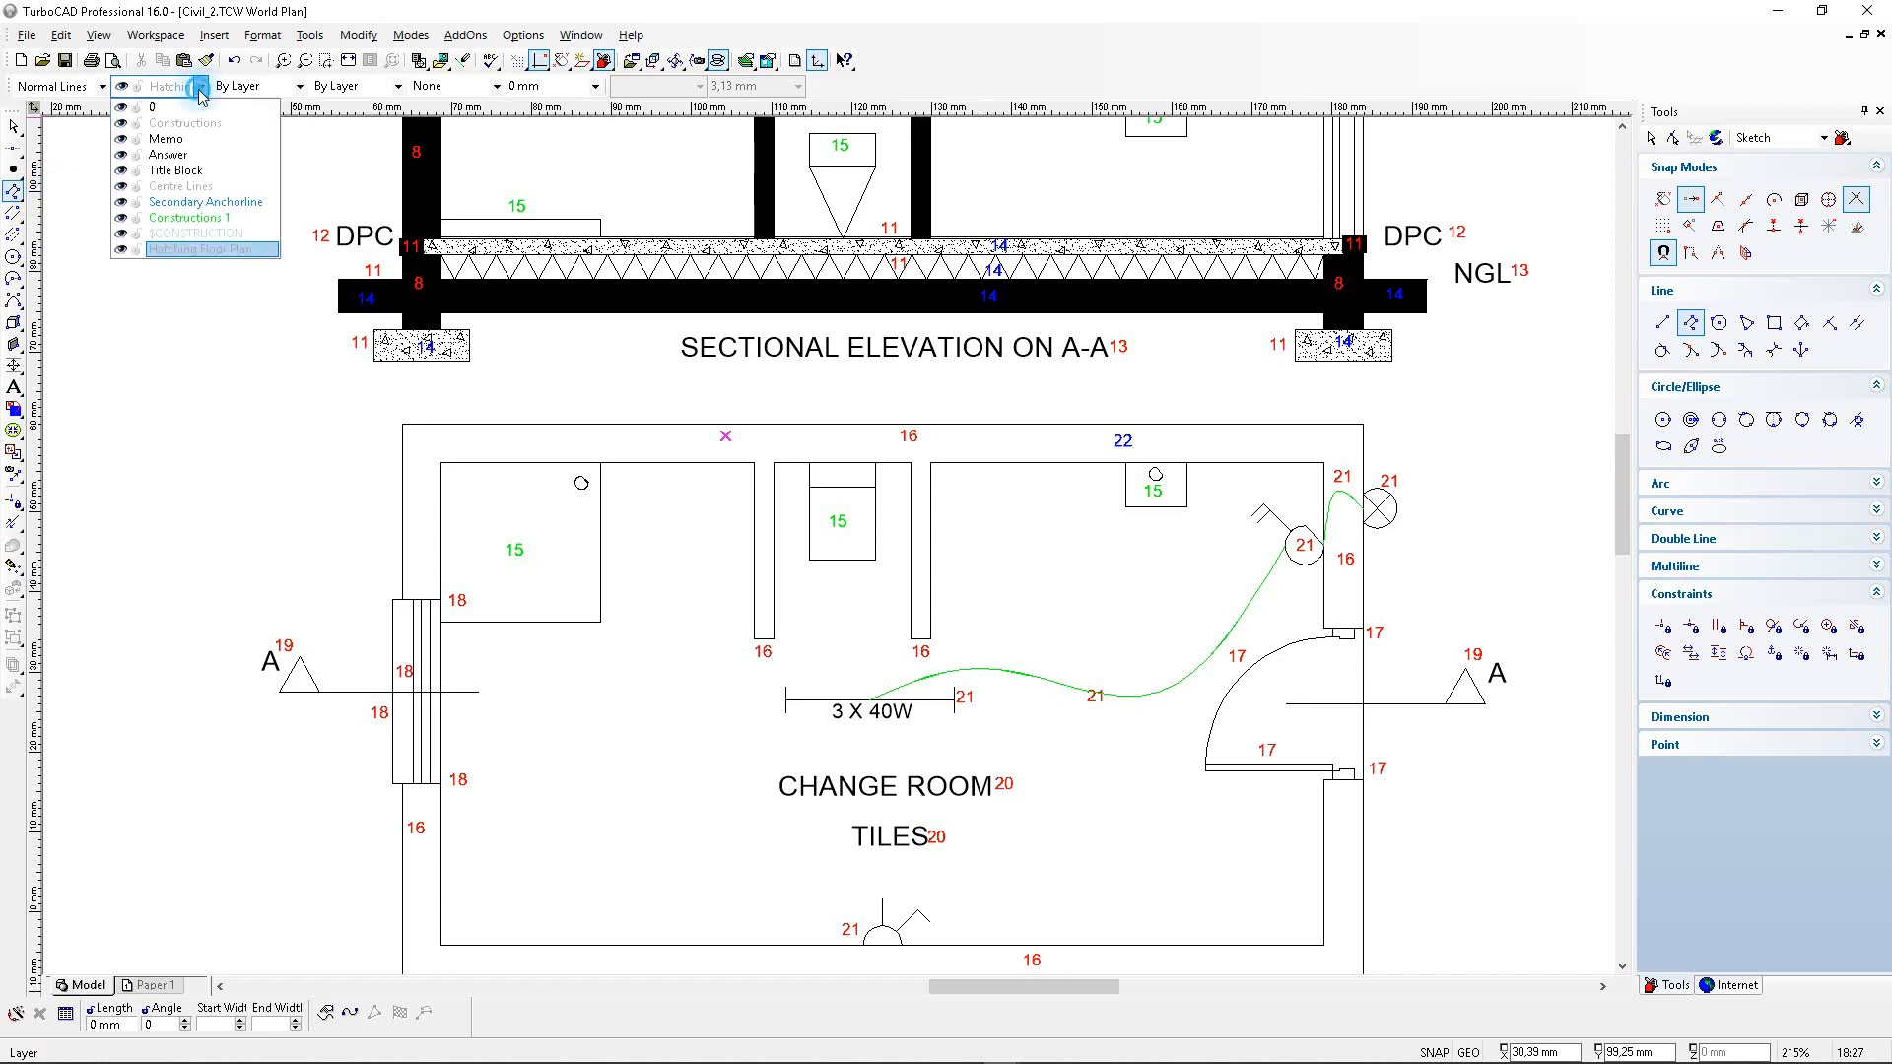
pyautogui.click(200, 250)
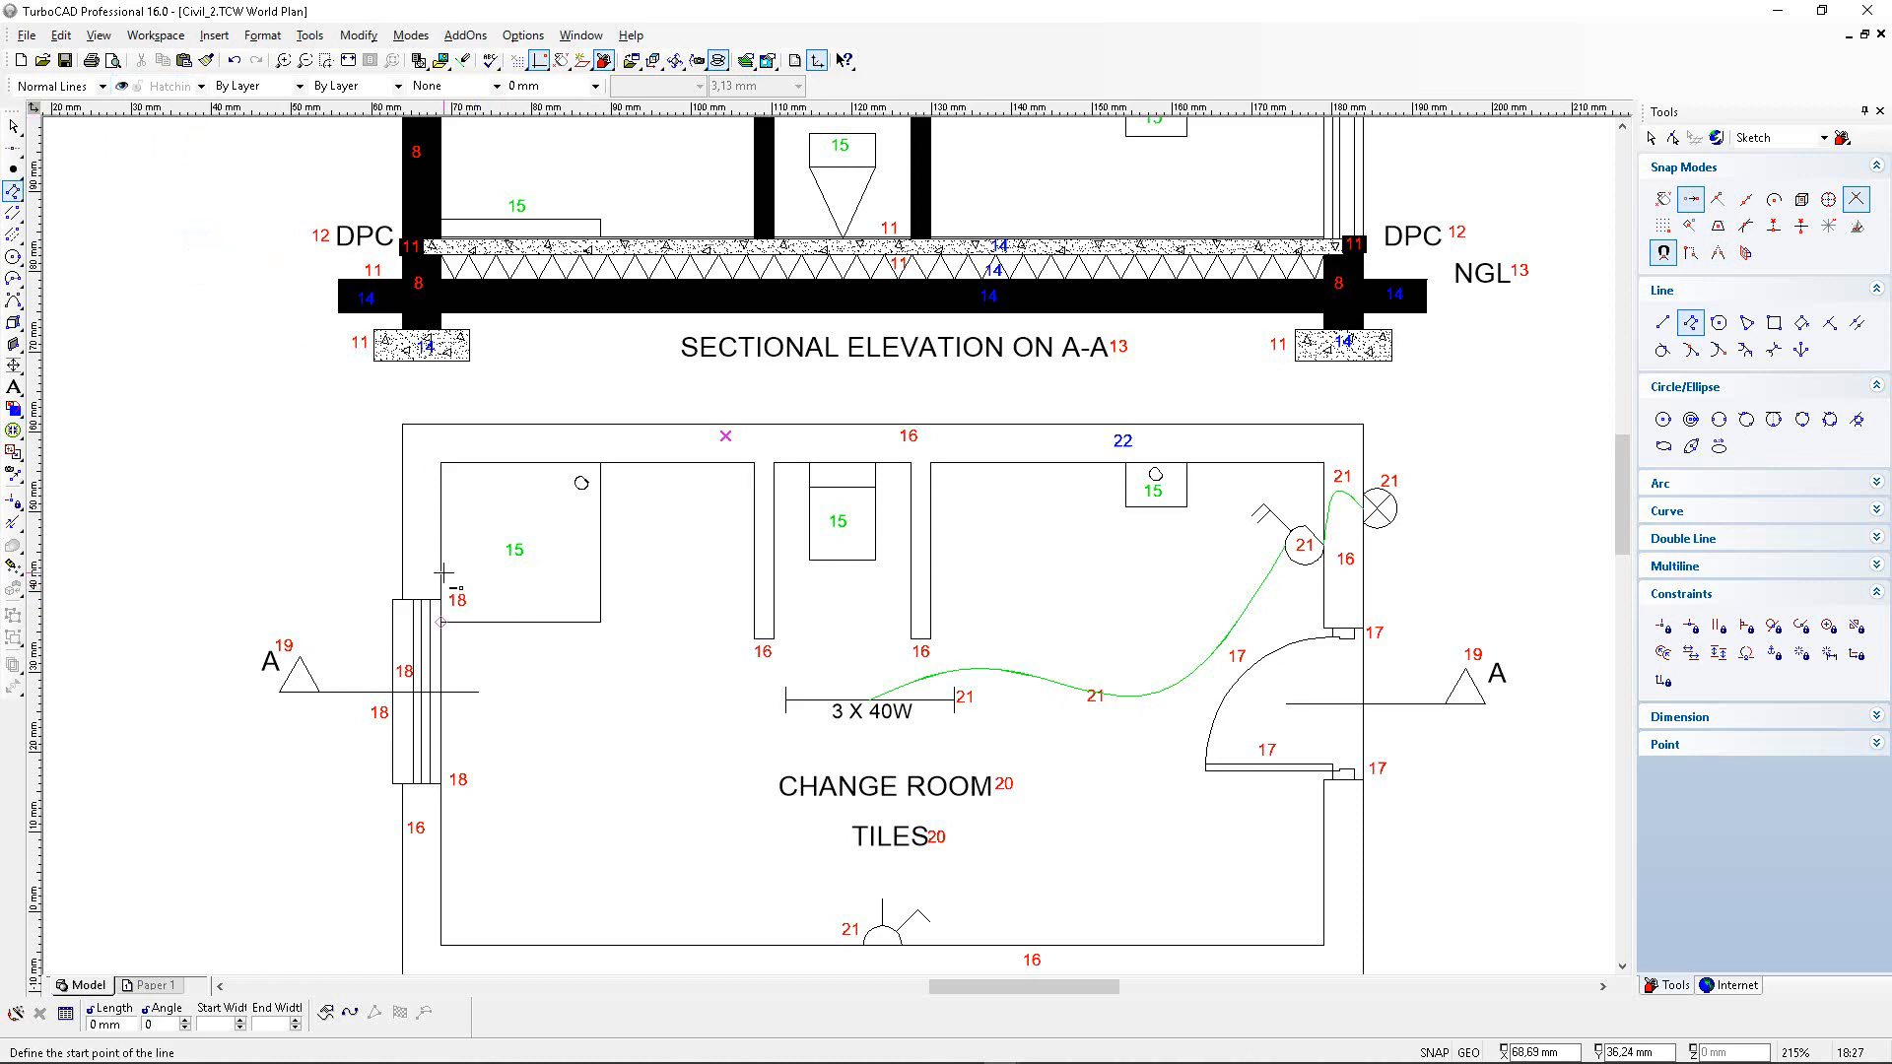
# Start the wall outline where the outer wall meets the window's upper edge and trace the outer face around to the opposite upper corner.
pyautogui.scroll(2, 443, 573)
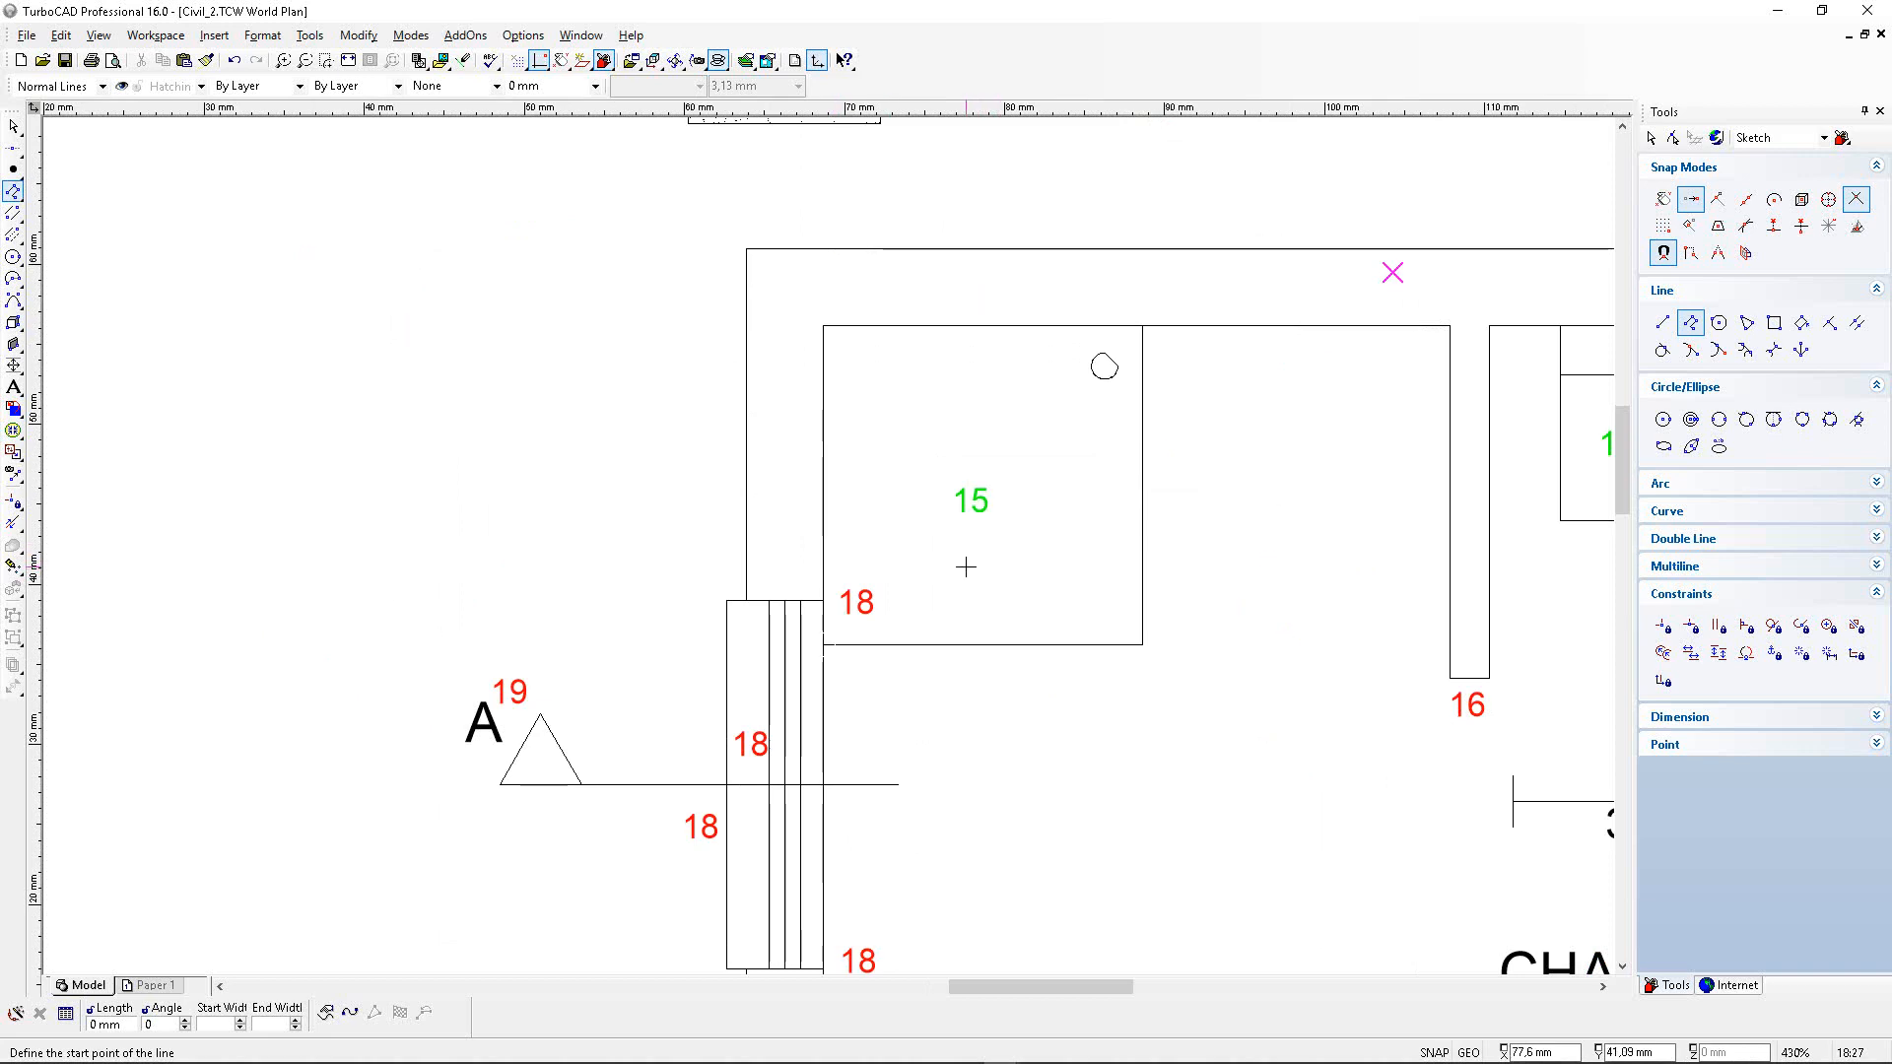
pyautogui.scroll(2, 759, 587)
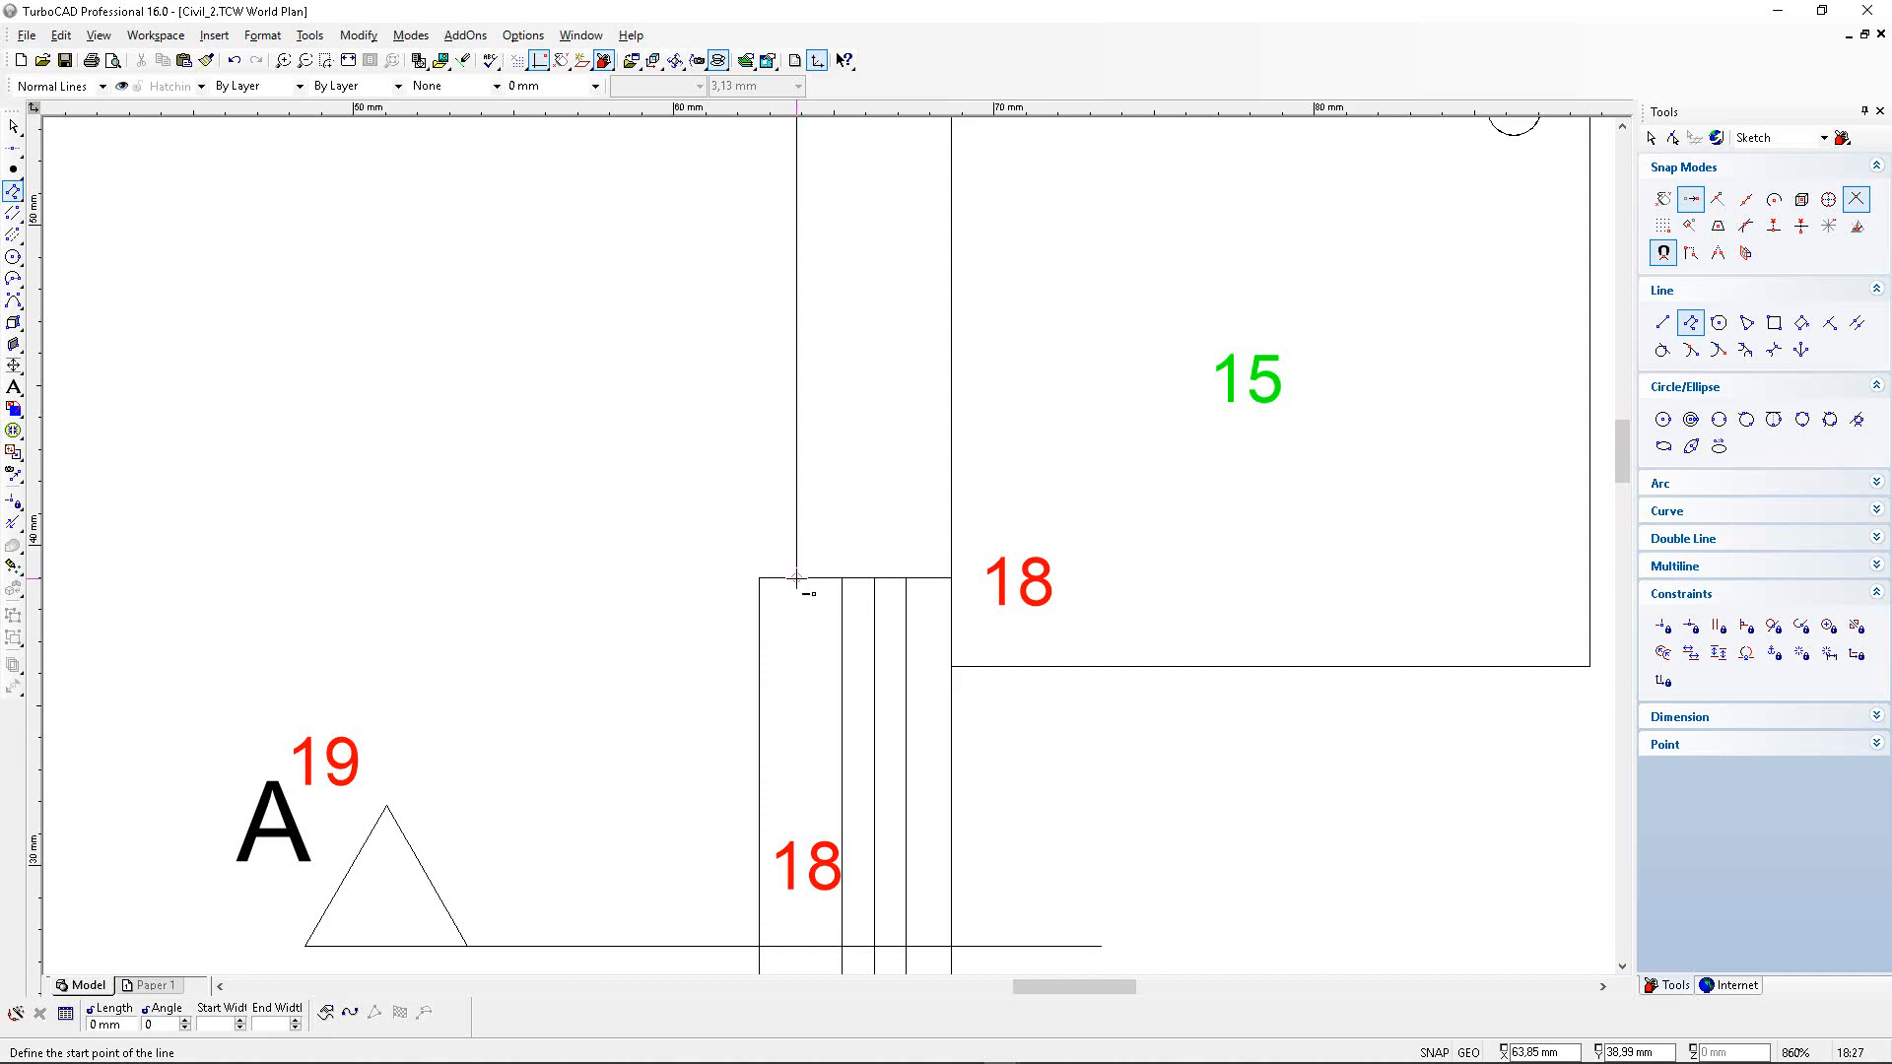
pyautogui.click(796, 580)
pyautogui.scroll(-3, 827, 515)
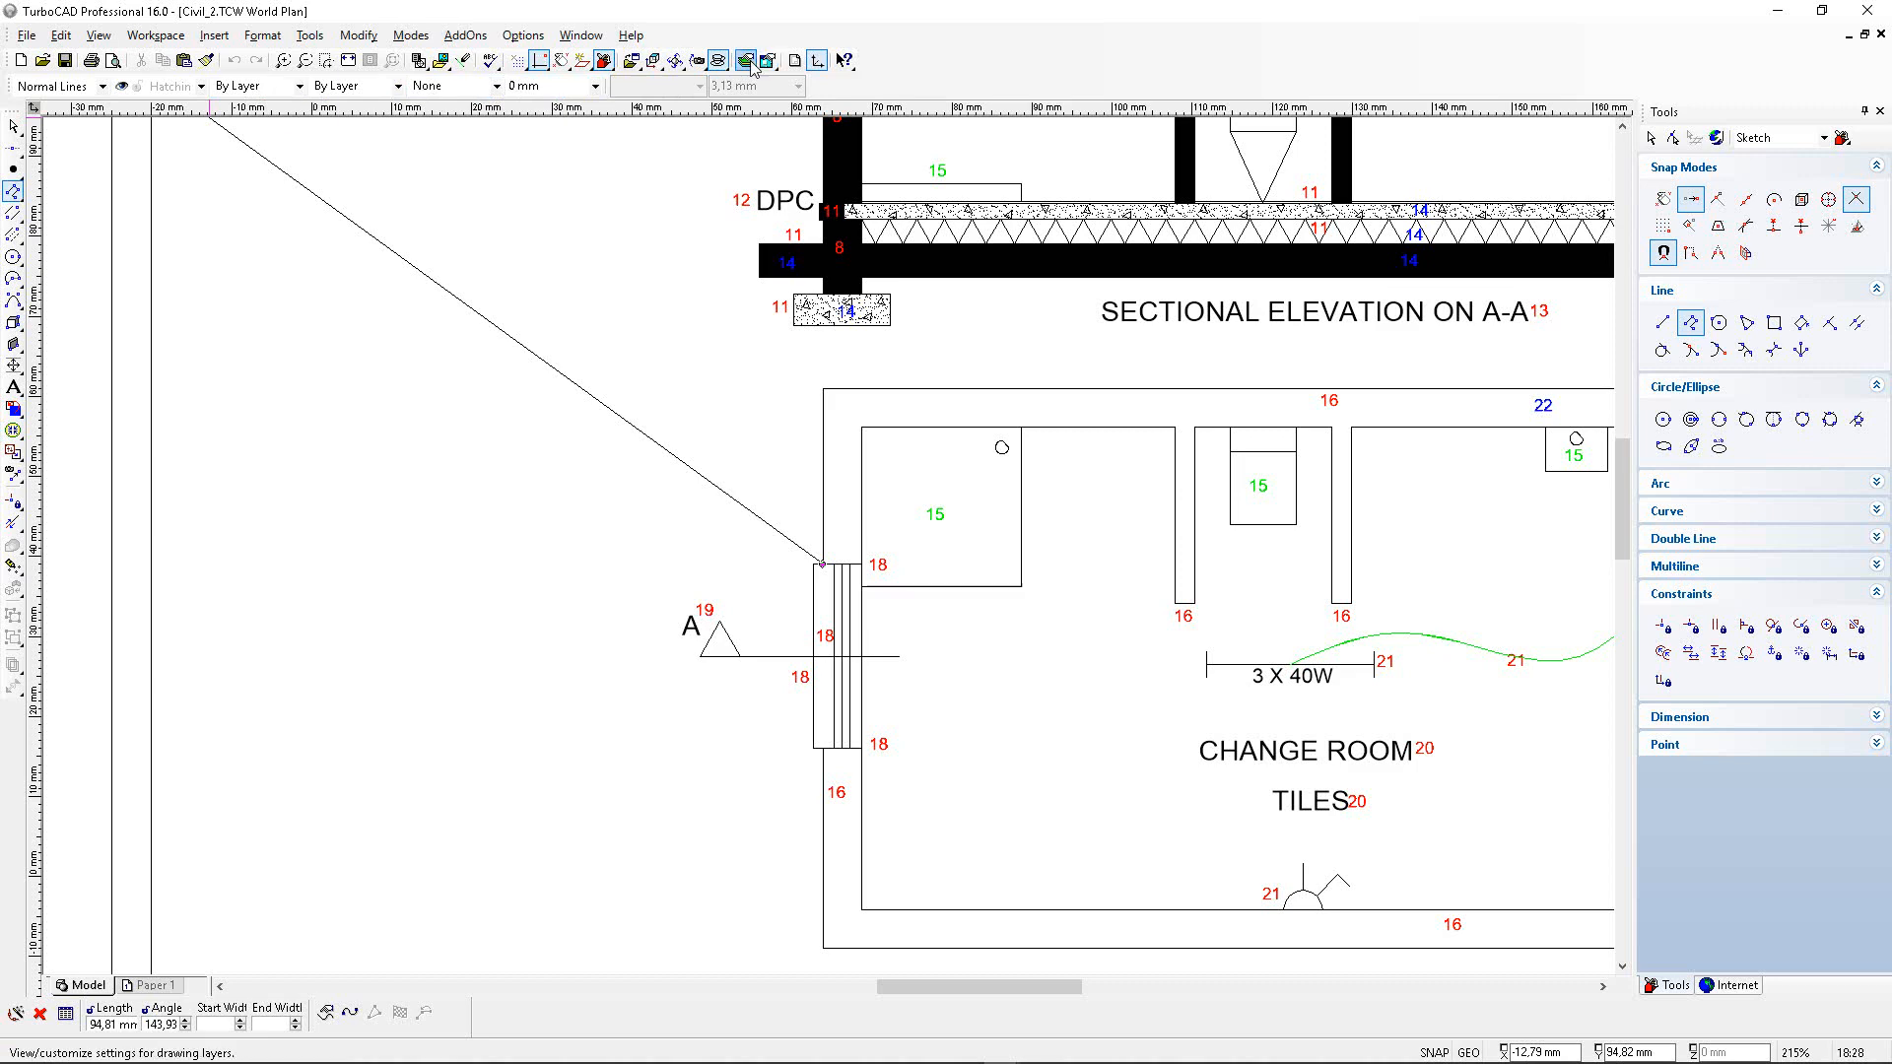
pyautogui.click(821, 387)
pyautogui.scroll(-1, 874, 387)
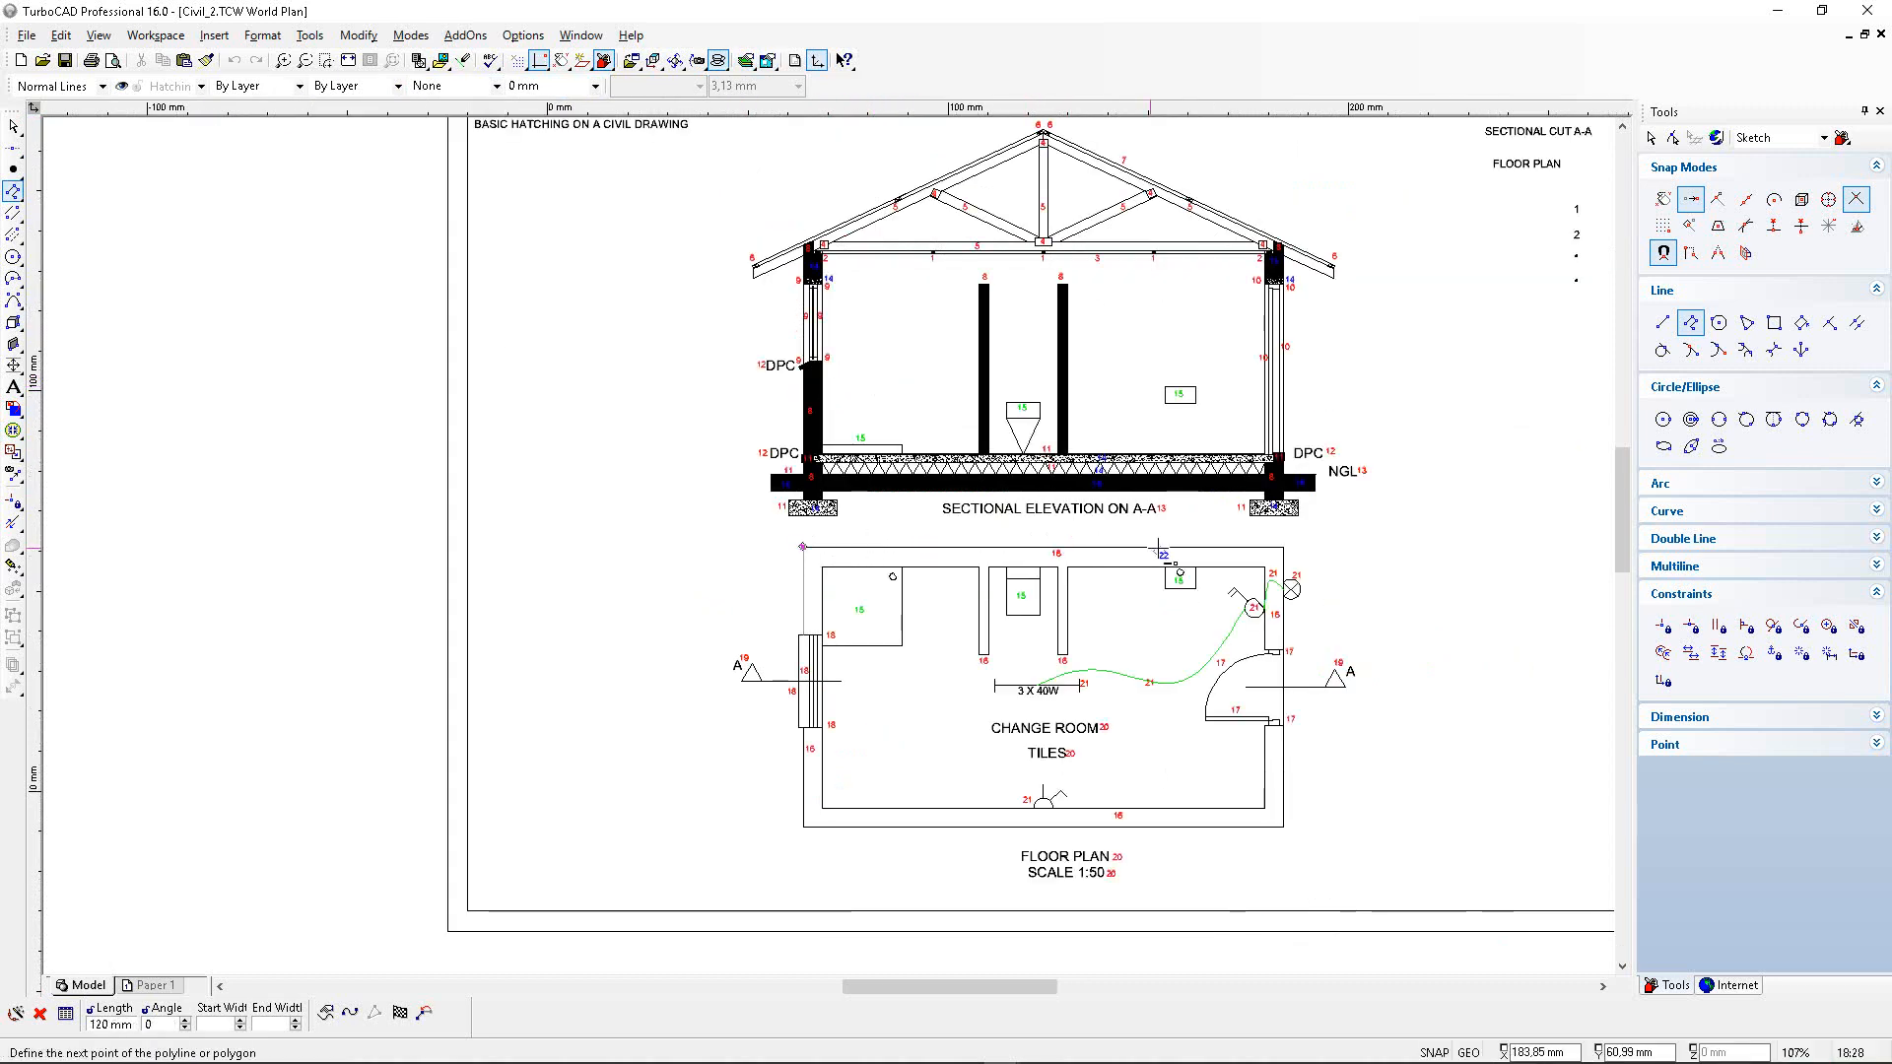
pyautogui.scroll(1, 1283, 537)
pyautogui.scroll(2, 829, 563)
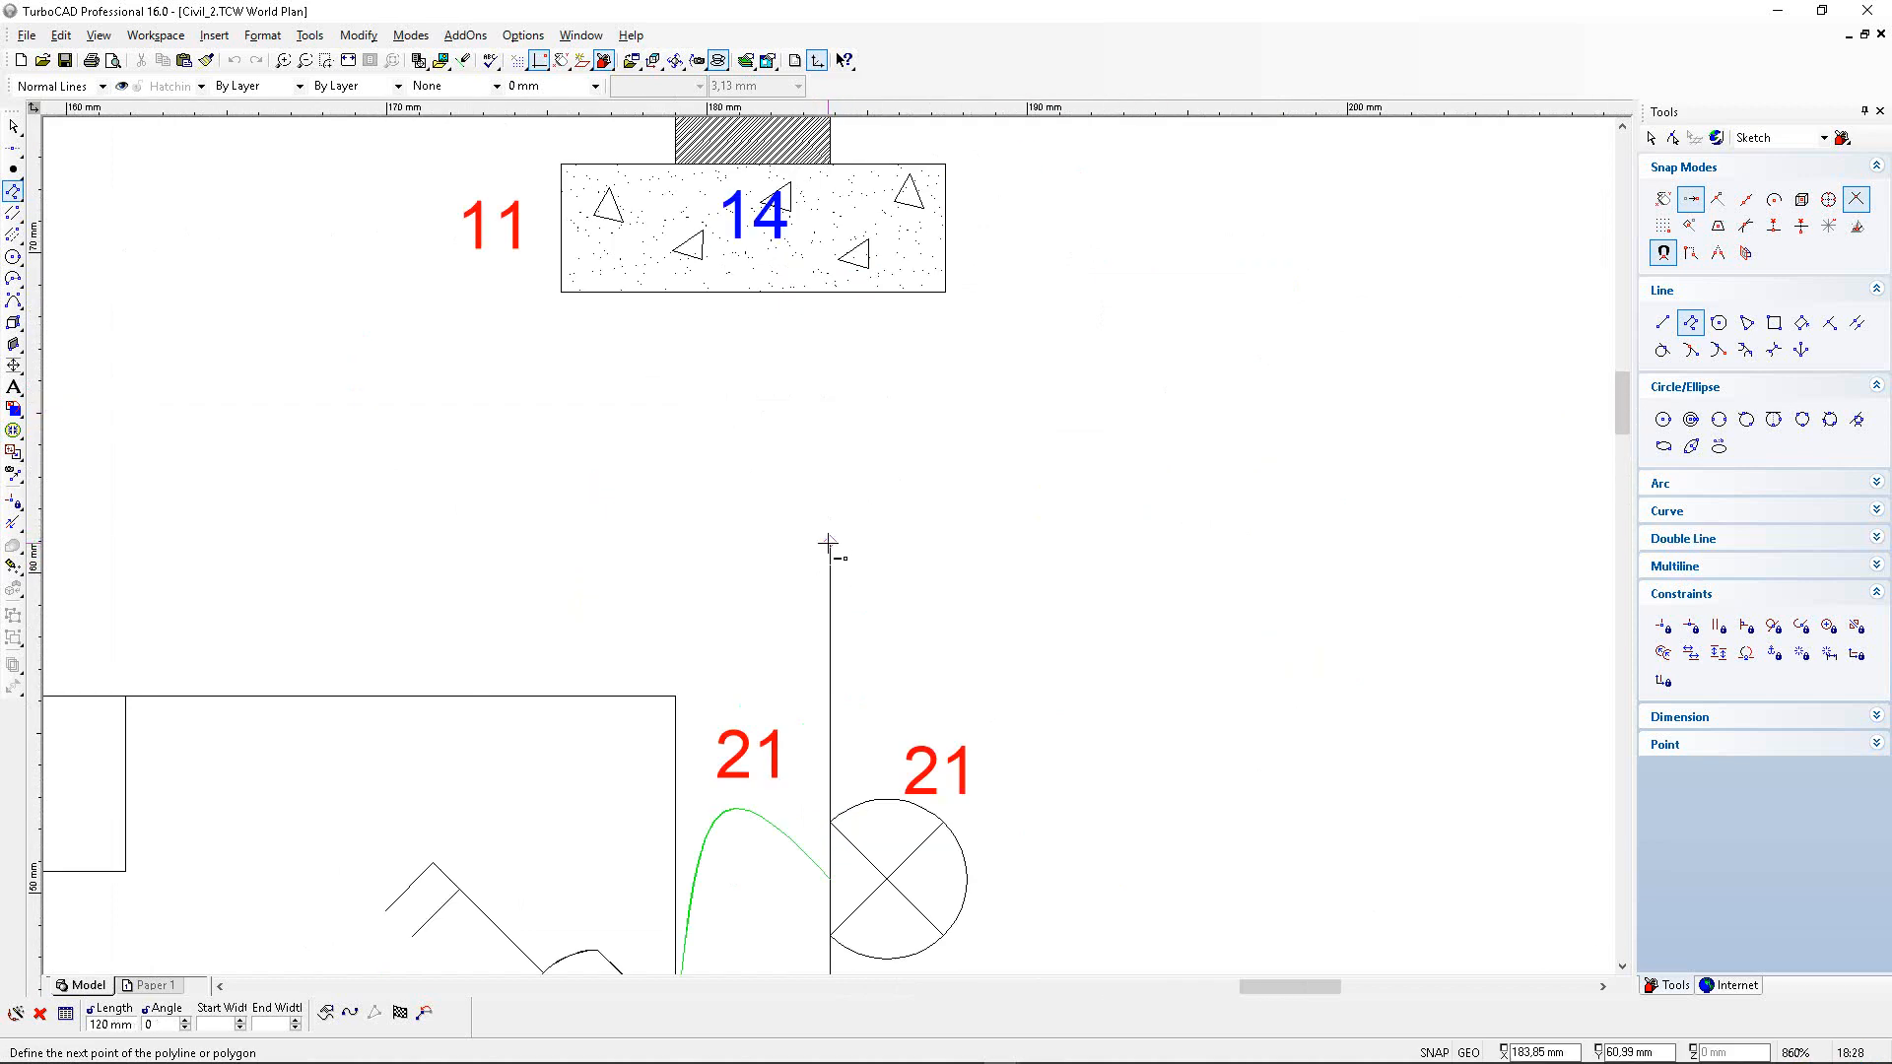
pyautogui.click(828, 540)
# Continue the outline down to the door opening, across the wall thickness and up to the room's inner corner.
pyautogui.scroll(-2, 839, 560)
pyautogui.scroll(2, 828, 734)
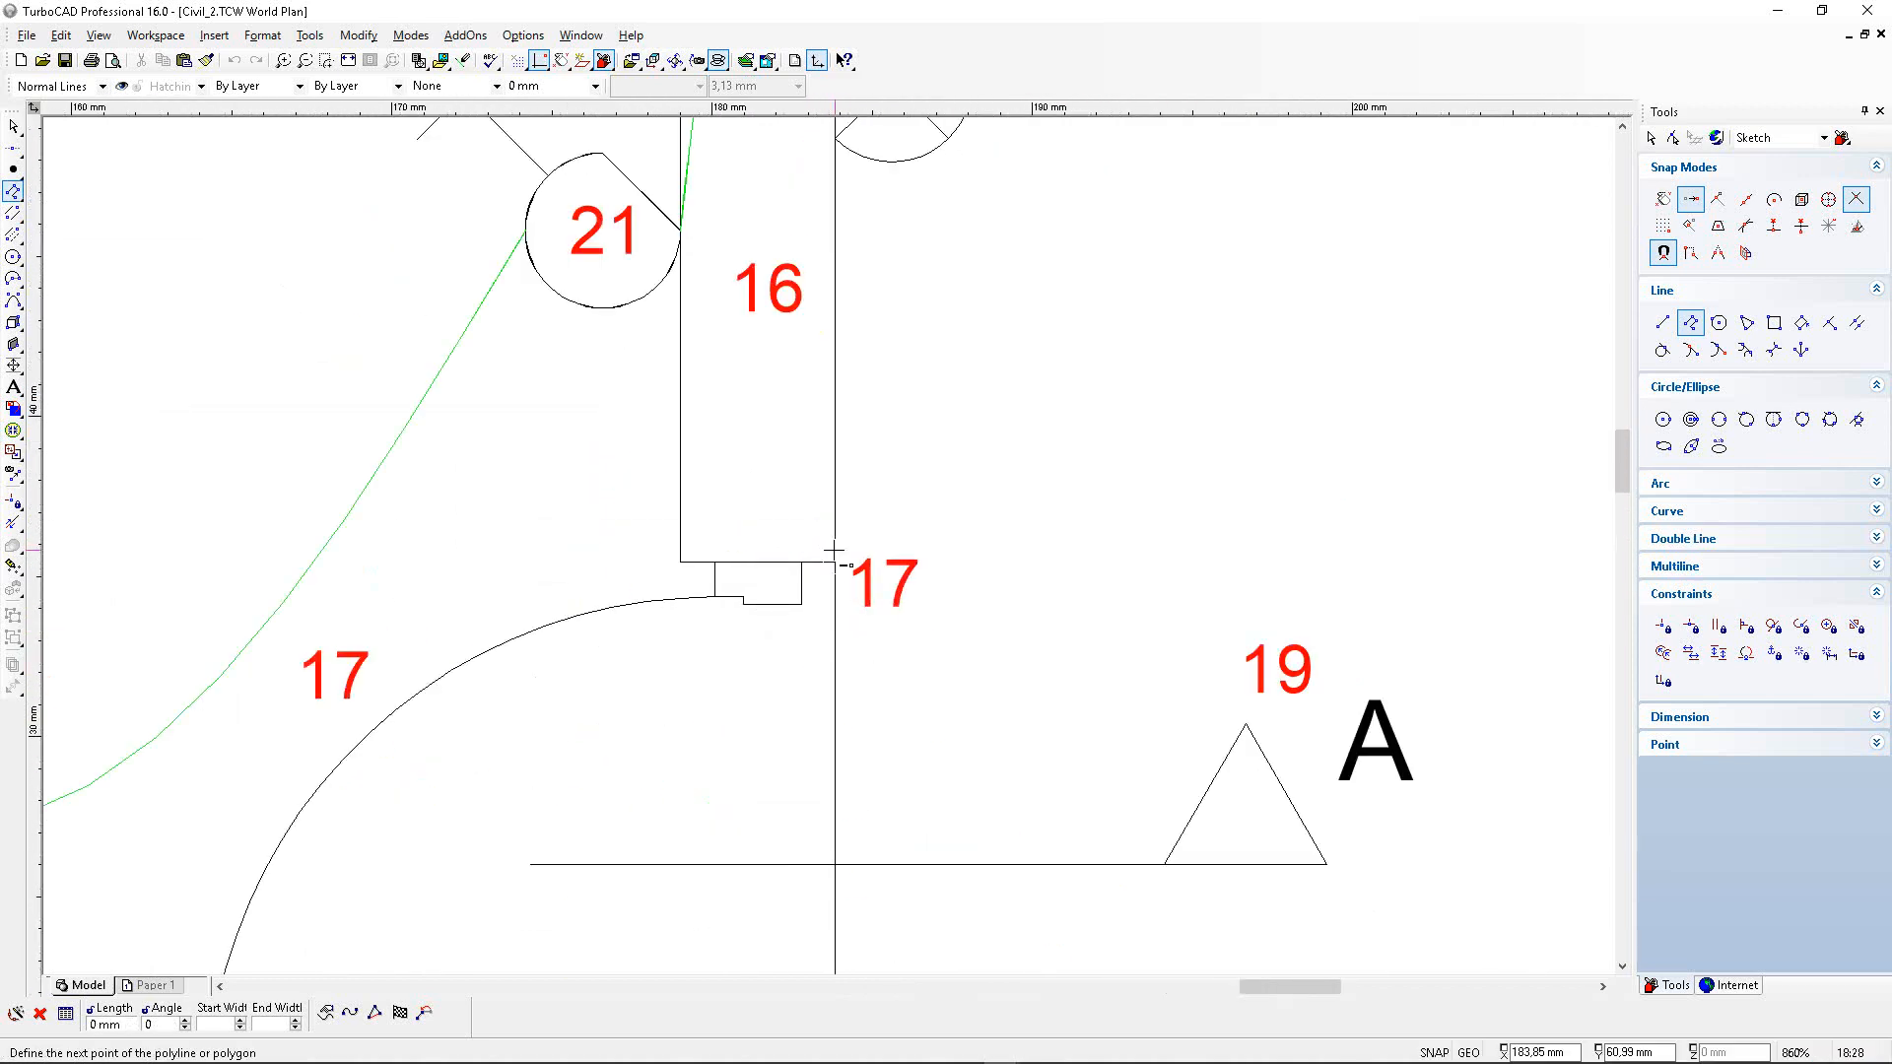
pyautogui.click(678, 560)
pyautogui.scroll(-2, 678, 561)
pyautogui.scroll(2, 855, 443)
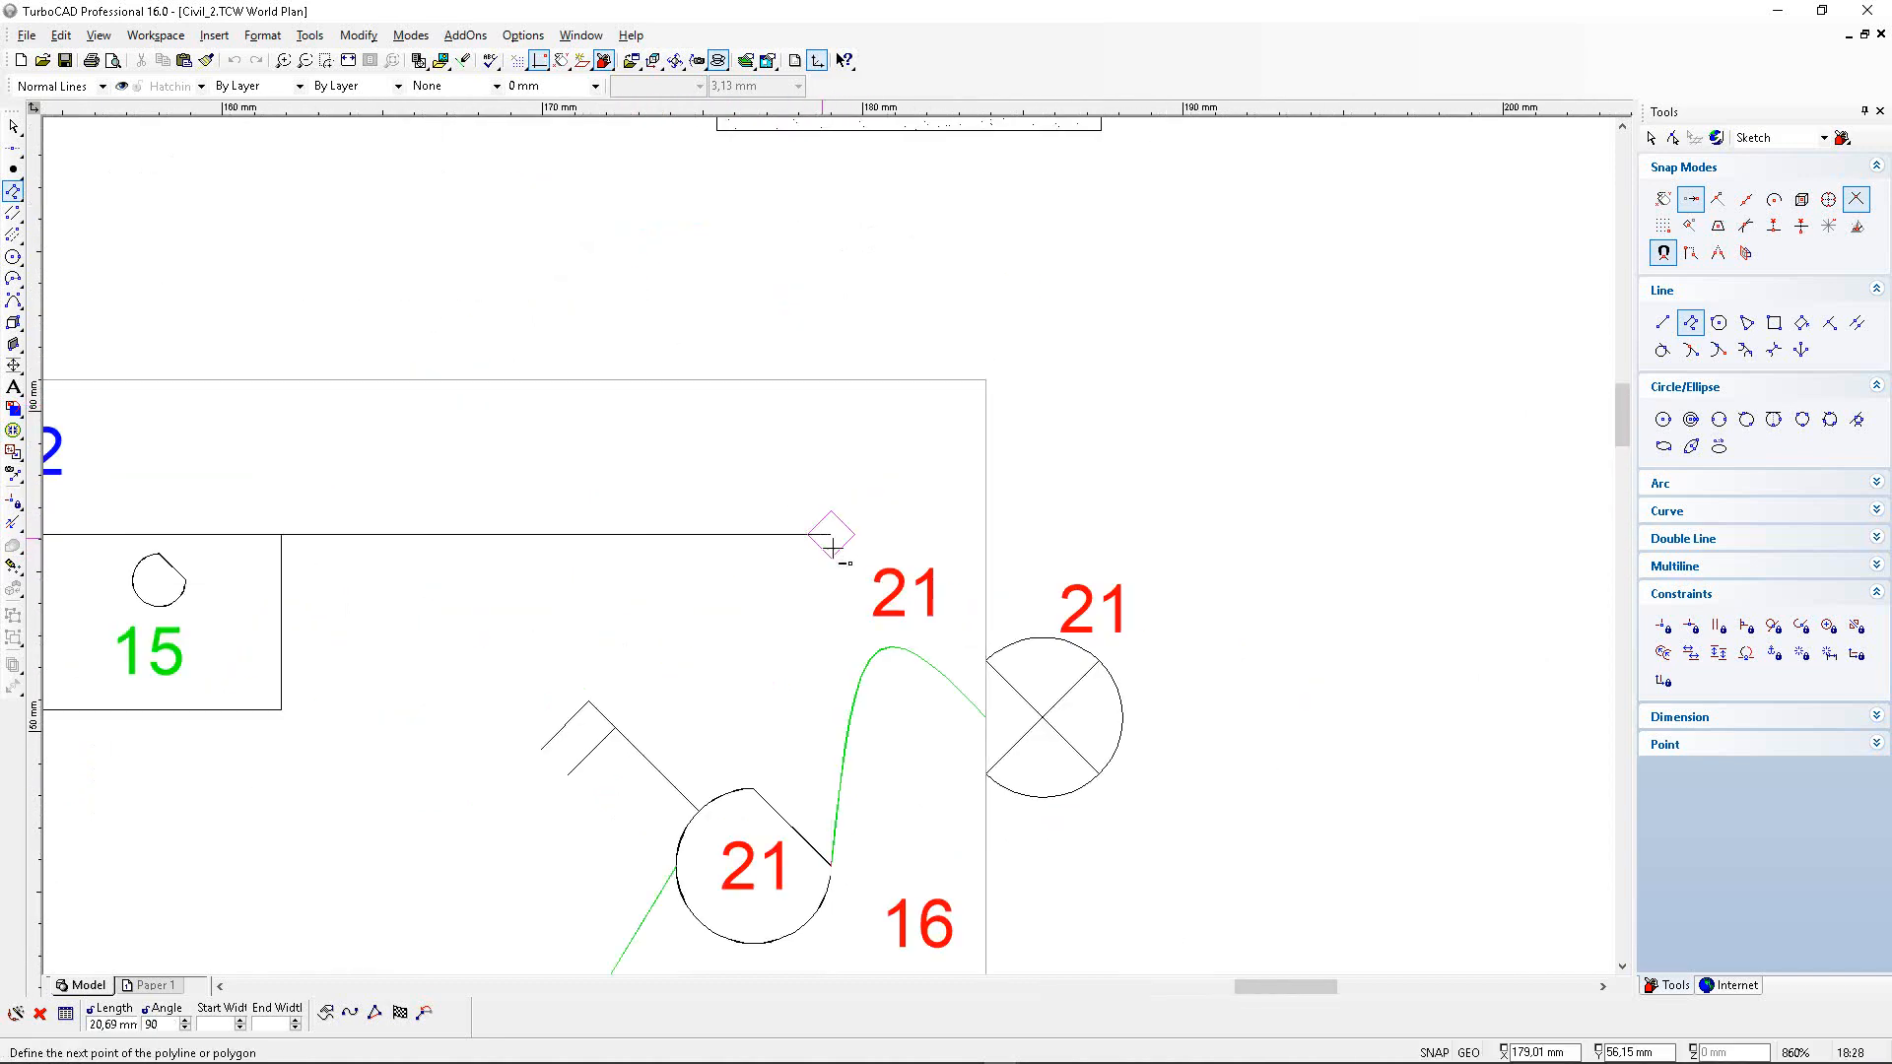
pyautogui.click(828, 535)
# Trace the inner wall face to the partition nearest the door and follow the partition around its free end back to the wall.
pyautogui.scroll(-1, 549, 532)
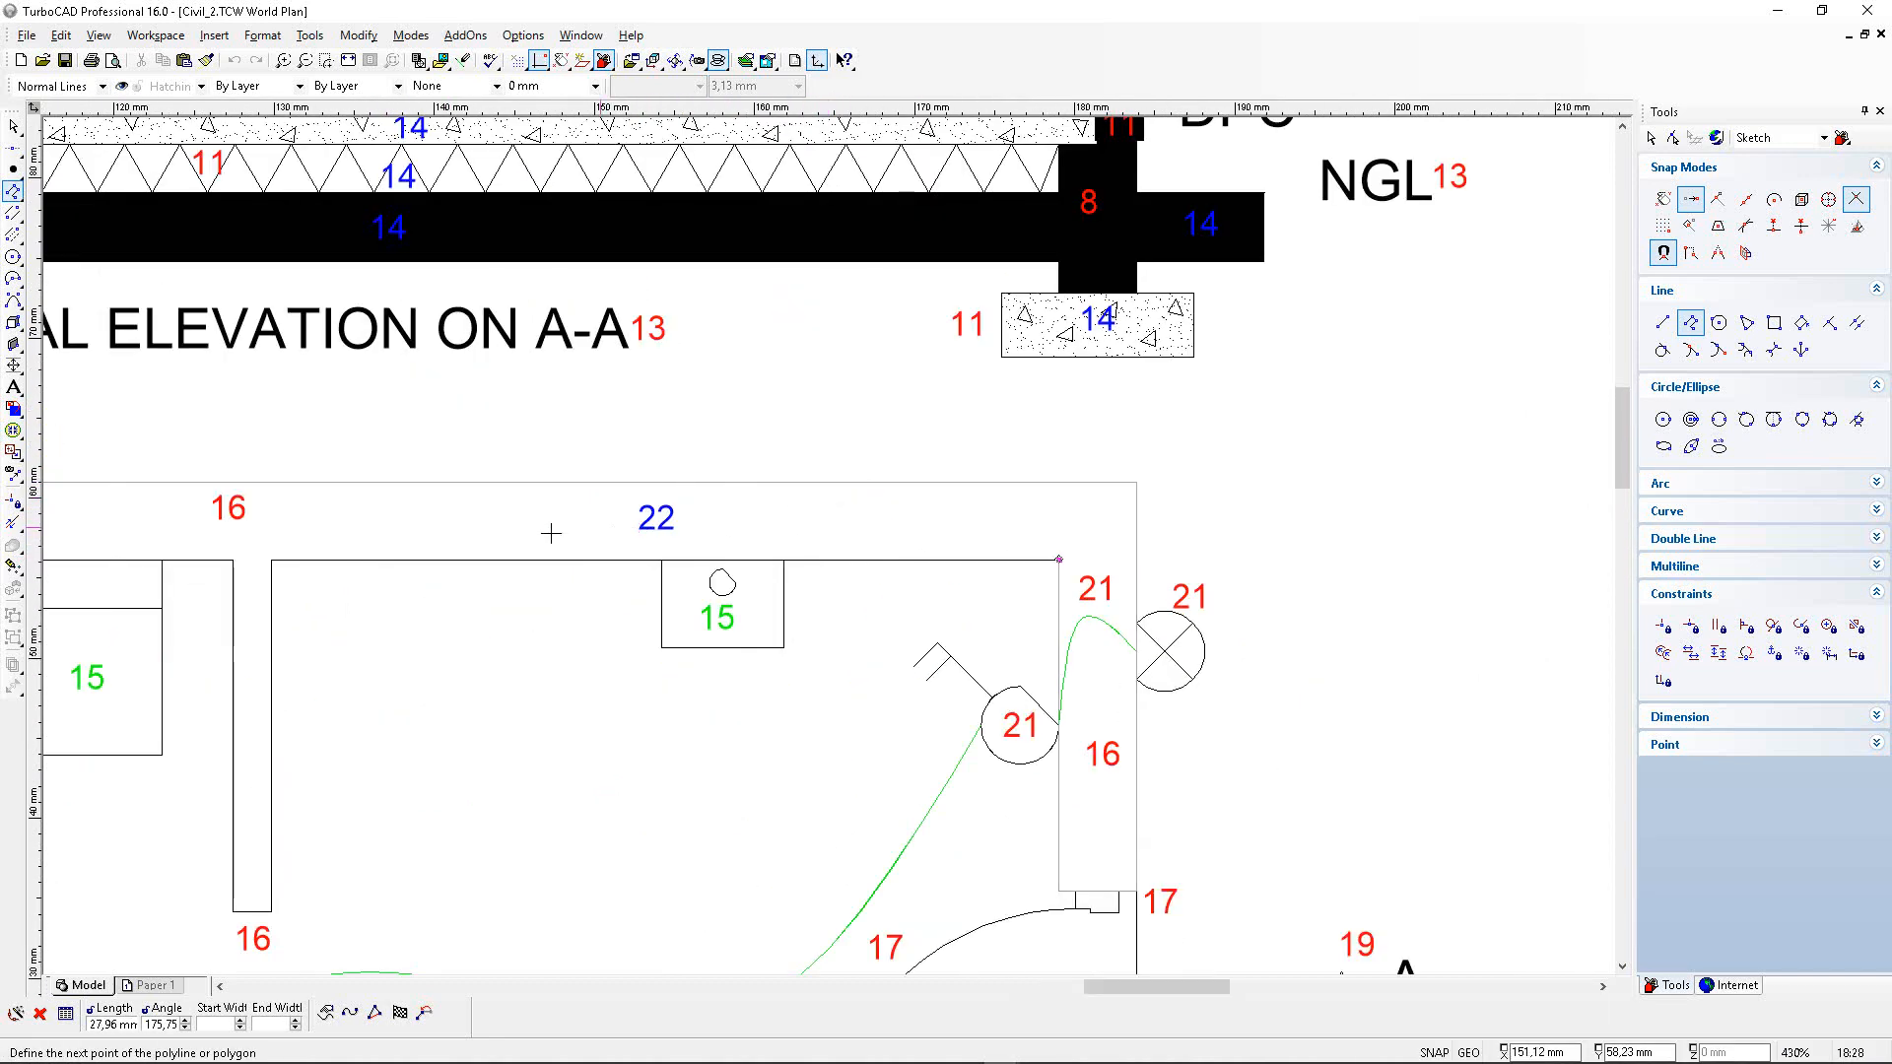
pyautogui.click(273, 561)
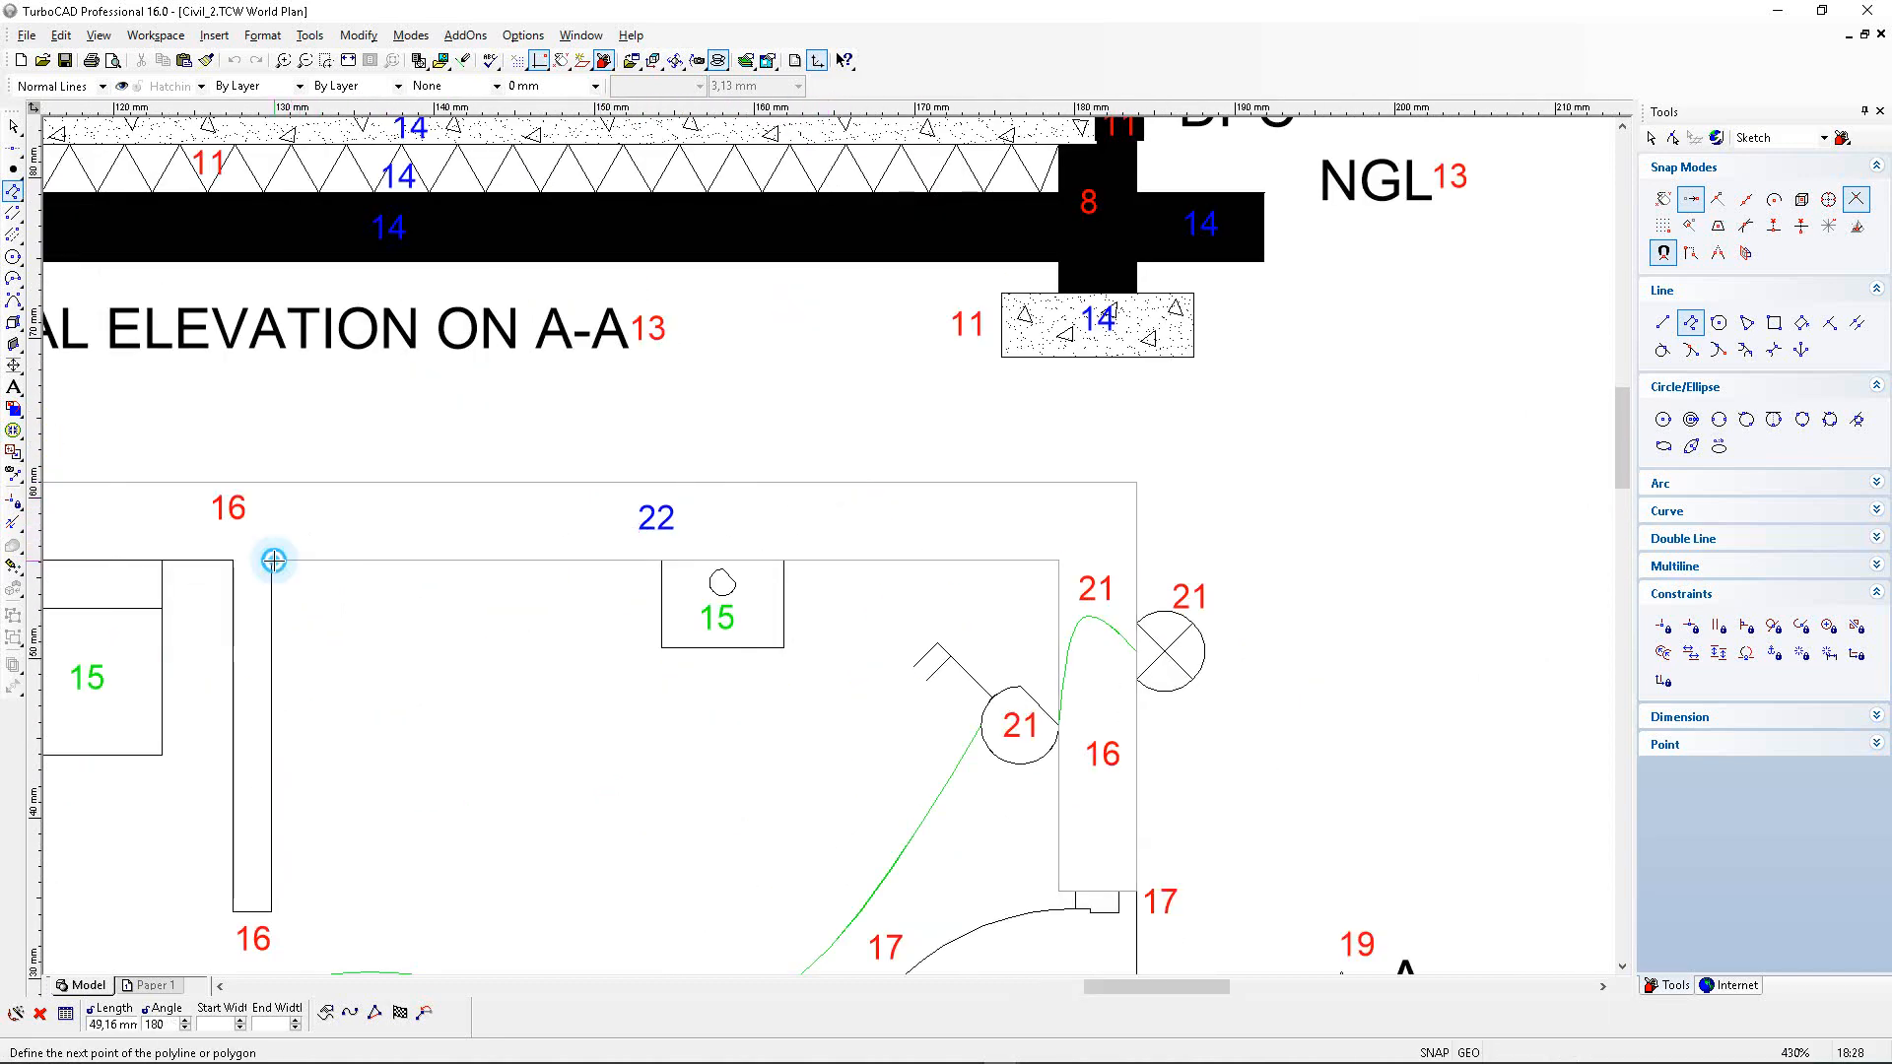
pyautogui.click(270, 905)
pyautogui.click(235, 909)
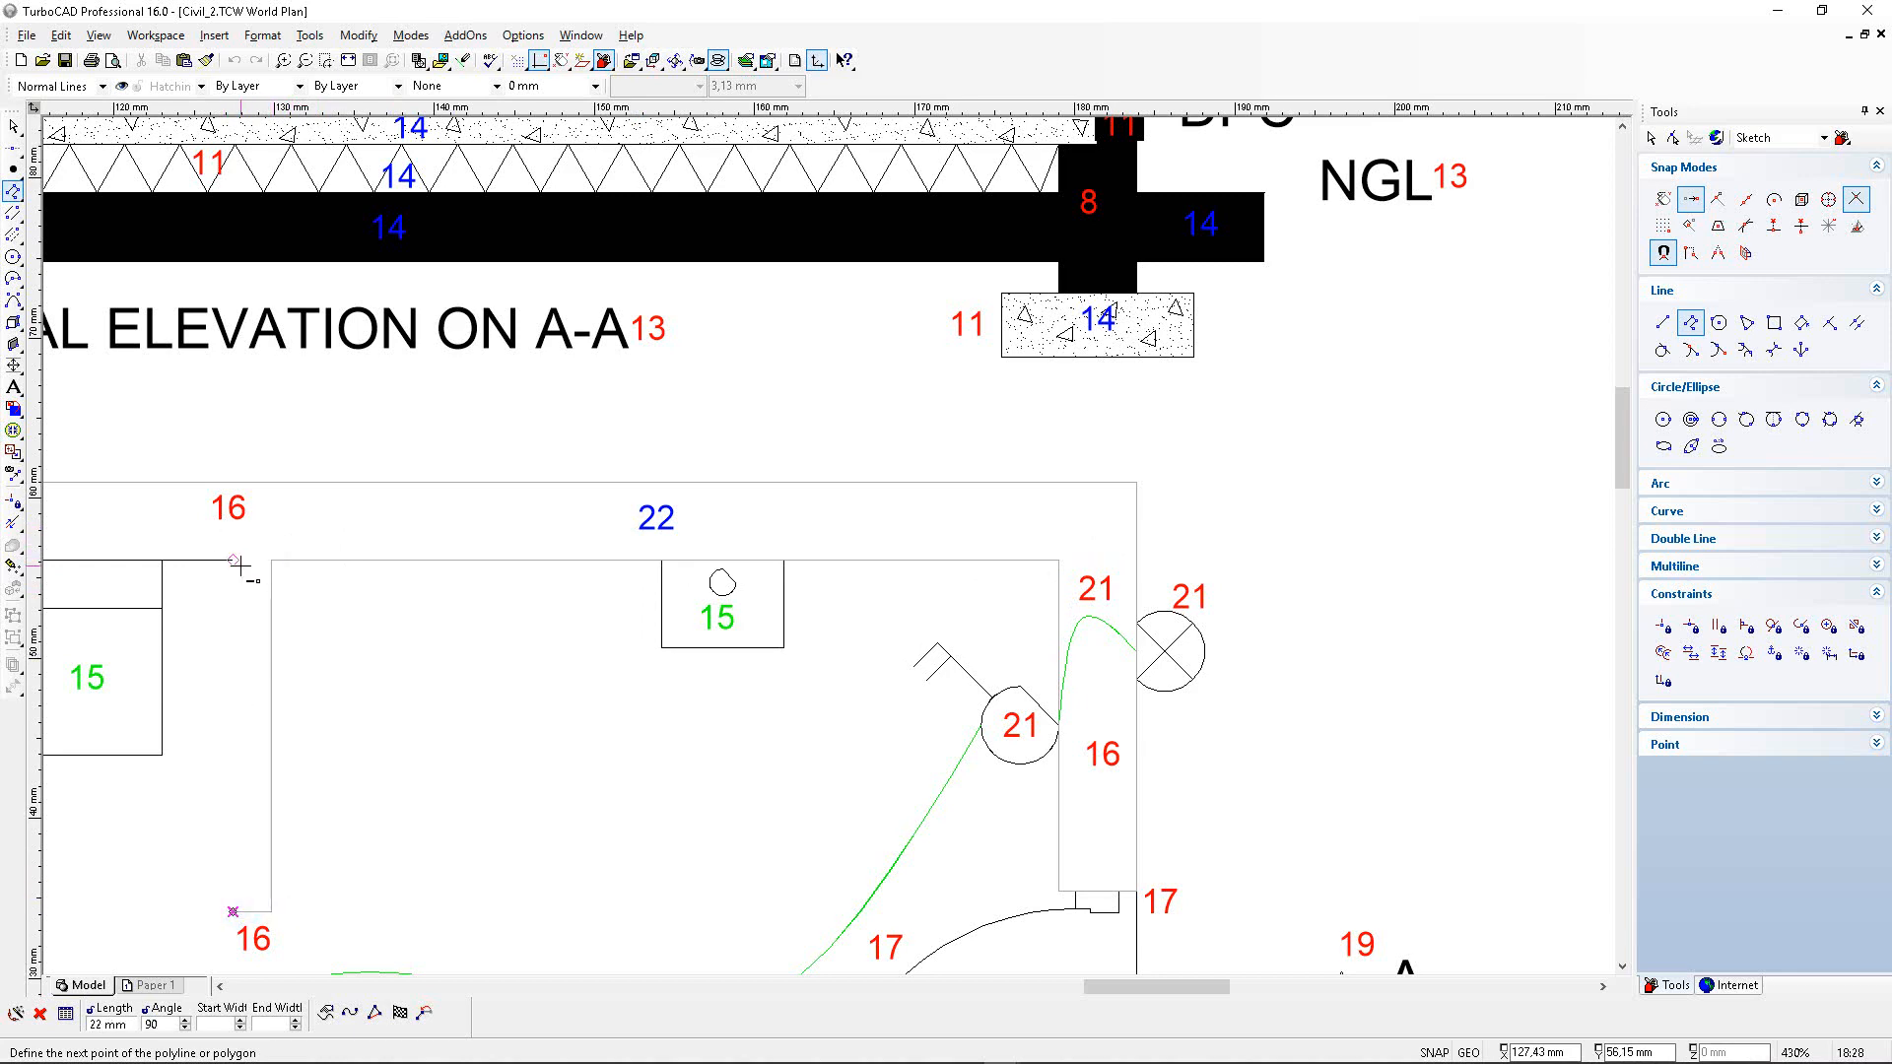
pyautogui.click(240, 564)
# Extend the outline along the inner wall face to the room corner beside the window and down to the window's upper edge.
pyautogui.scroll(-2, 240, 564)
pyautogui.scroll(1, 628, 541)
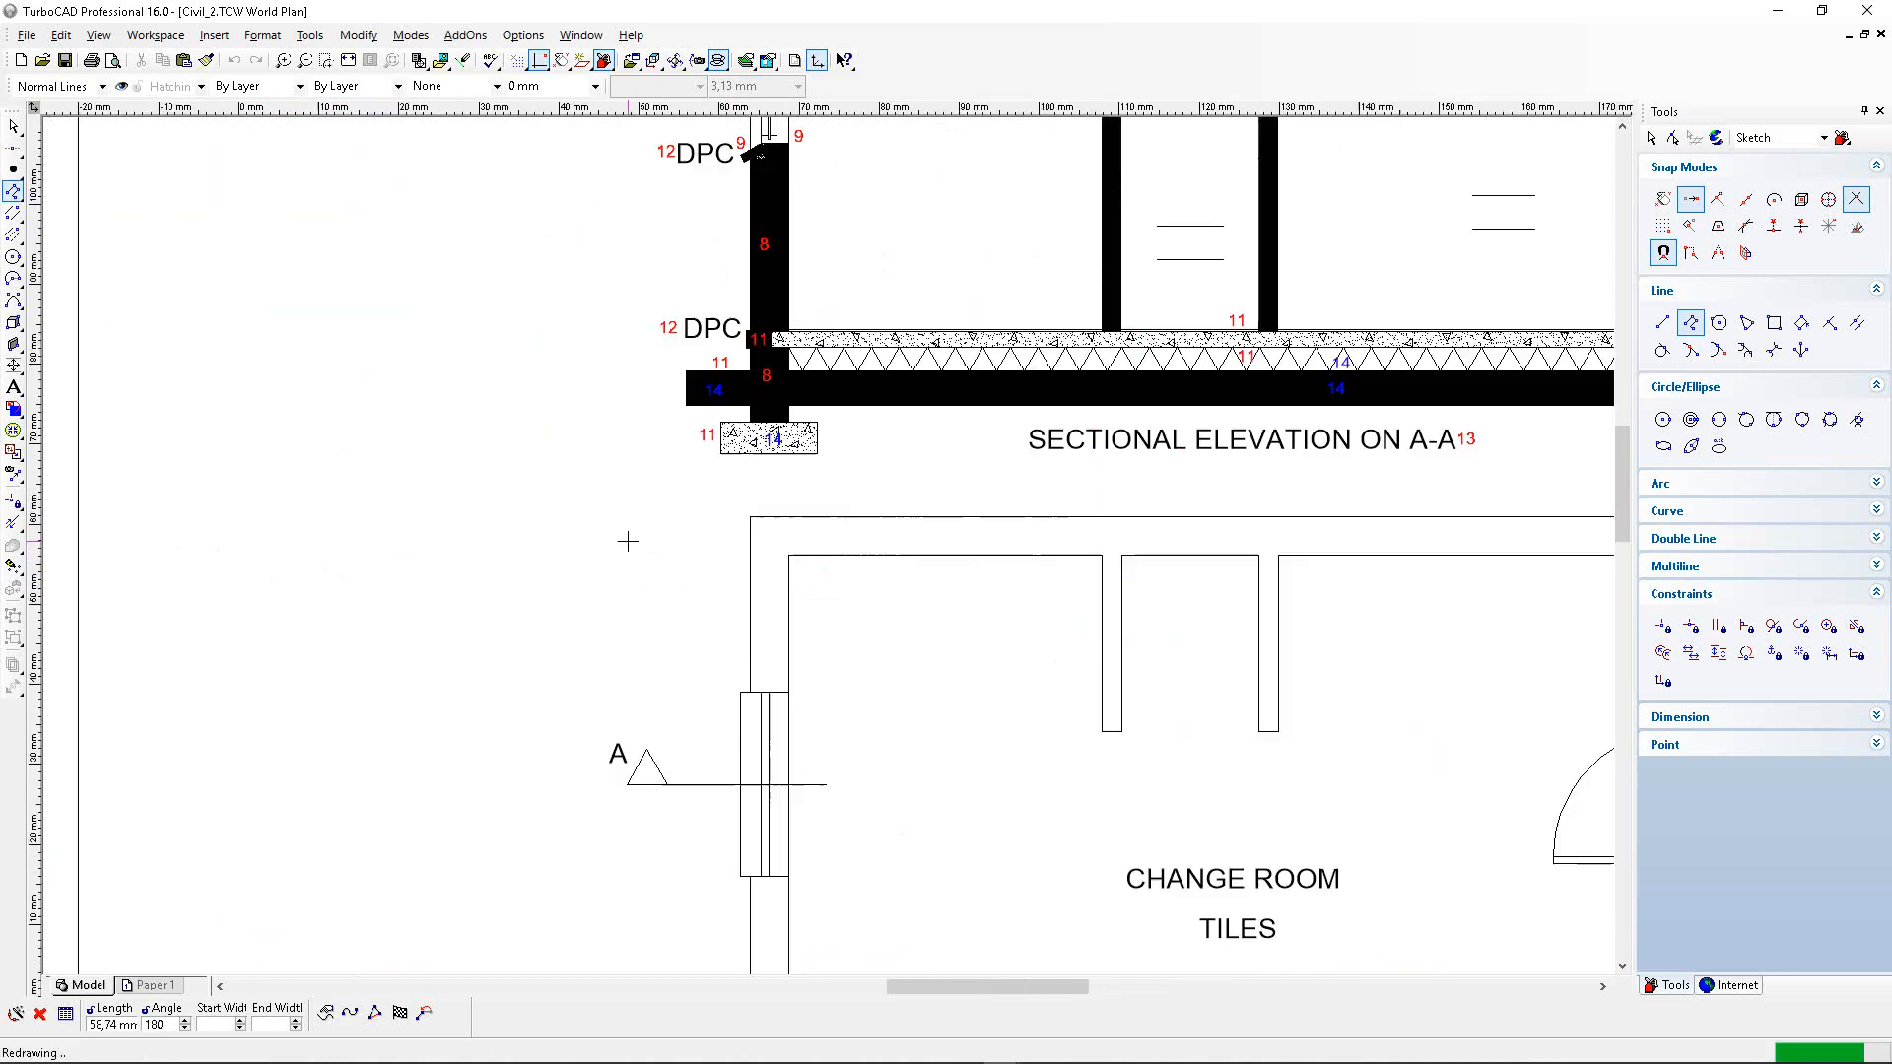
pyautogui.scroll(1, 772, 549)
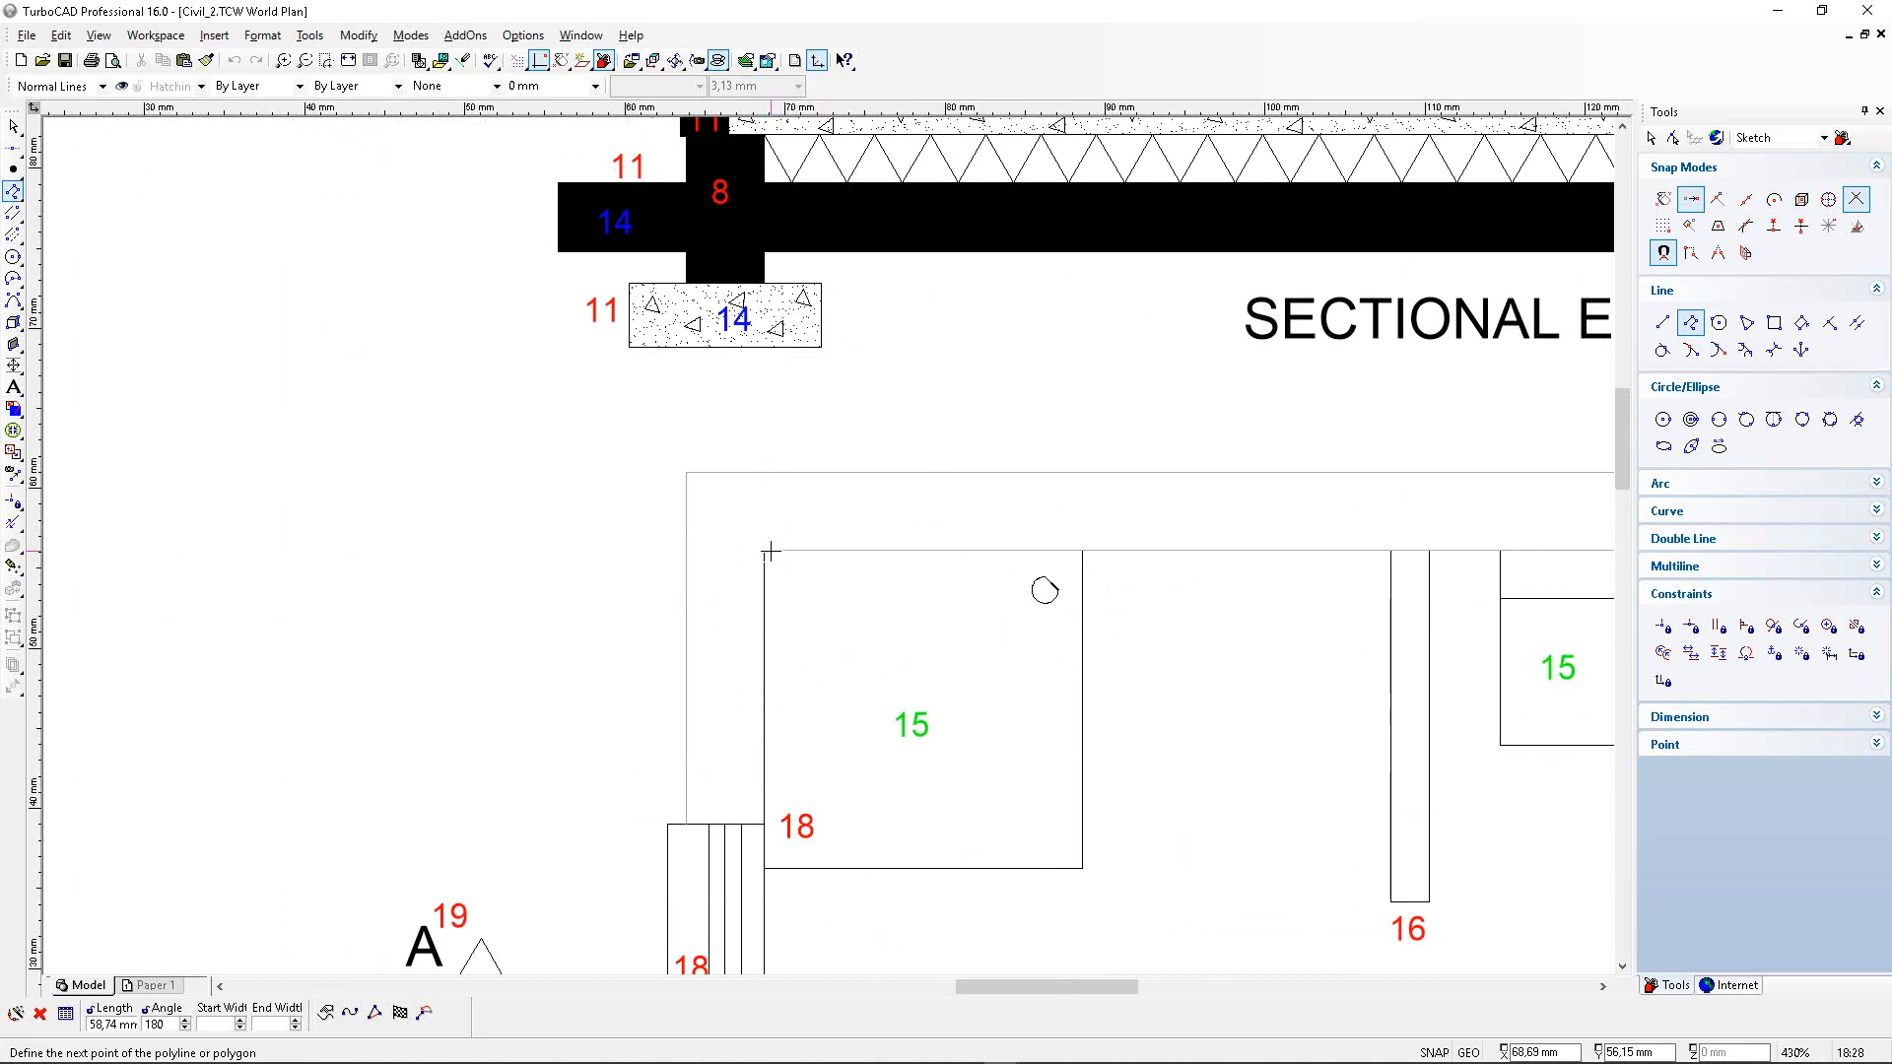
pyautogui.click(765, 550)
pyautogui.scroll(2, 761, 824)
pyautogui.click(763, 823)
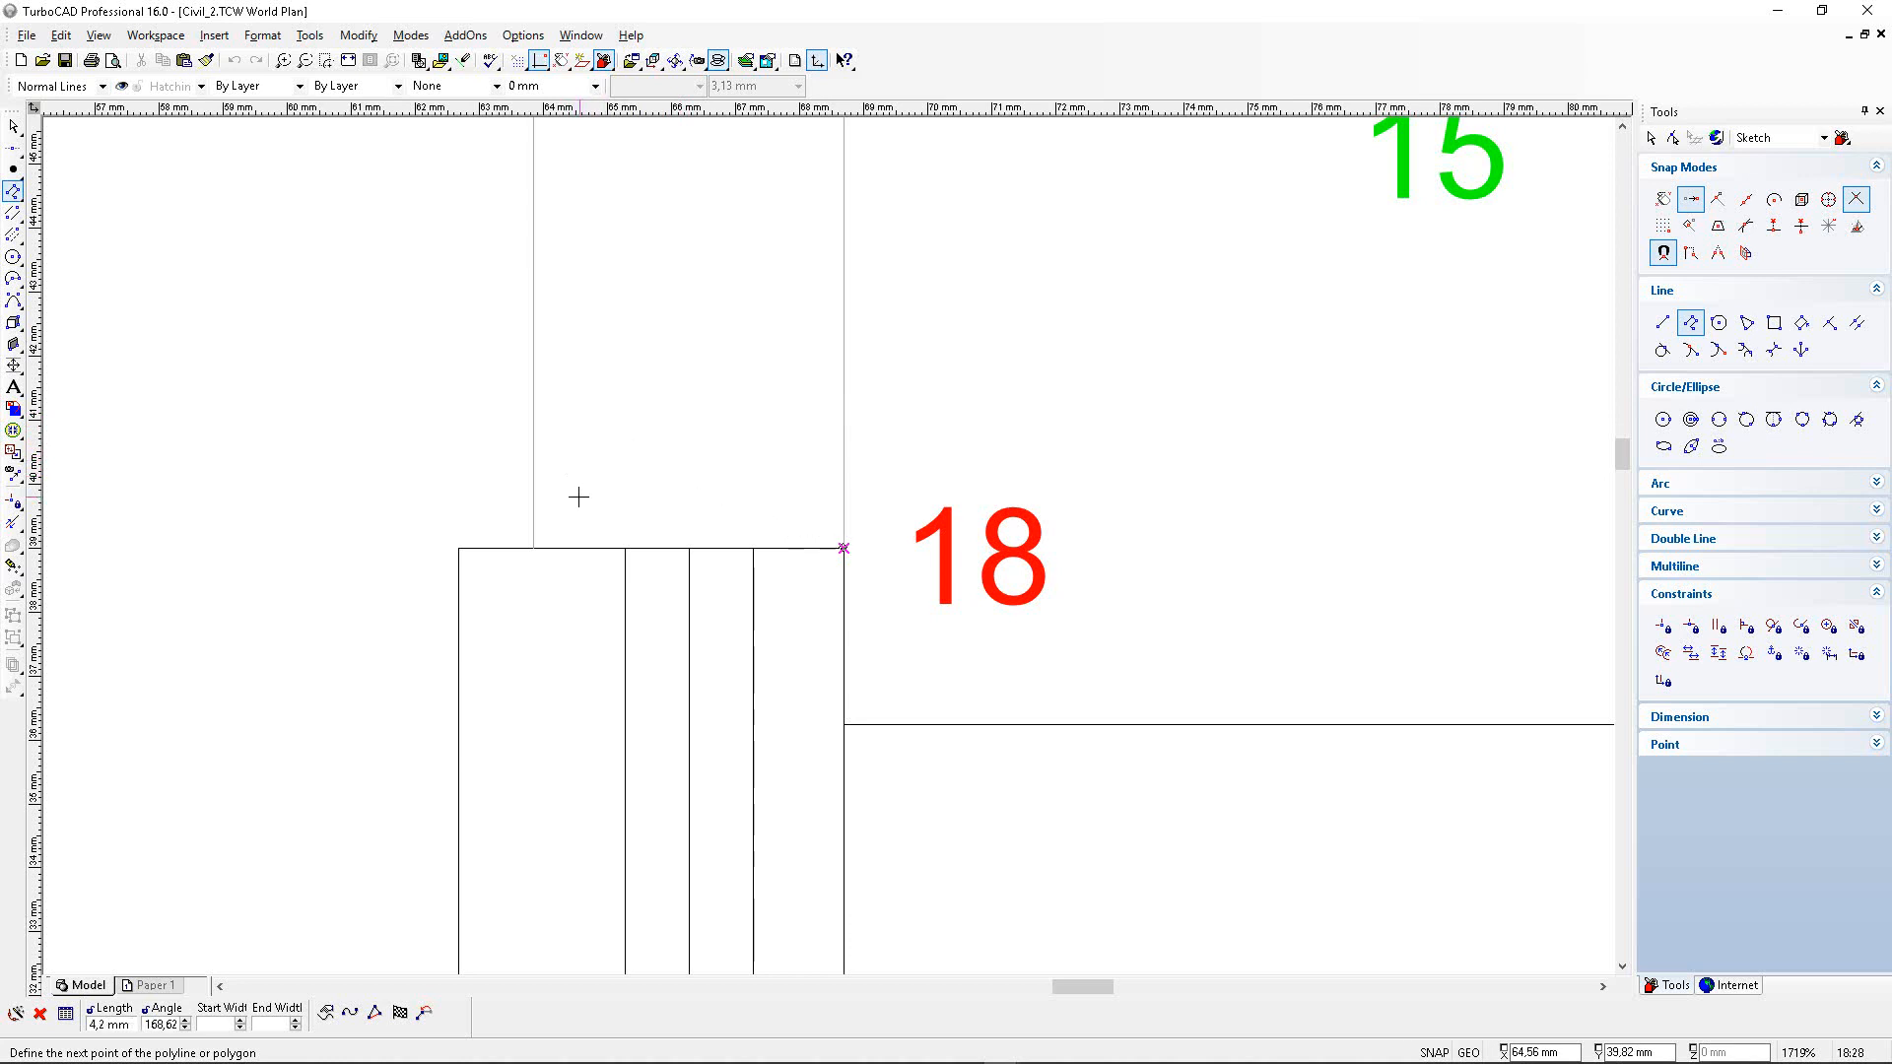
# Bring the outline across the wall thickness to its starting point, close the polyline, and switch to the Select tool.
pyautogui.click(533, 547)
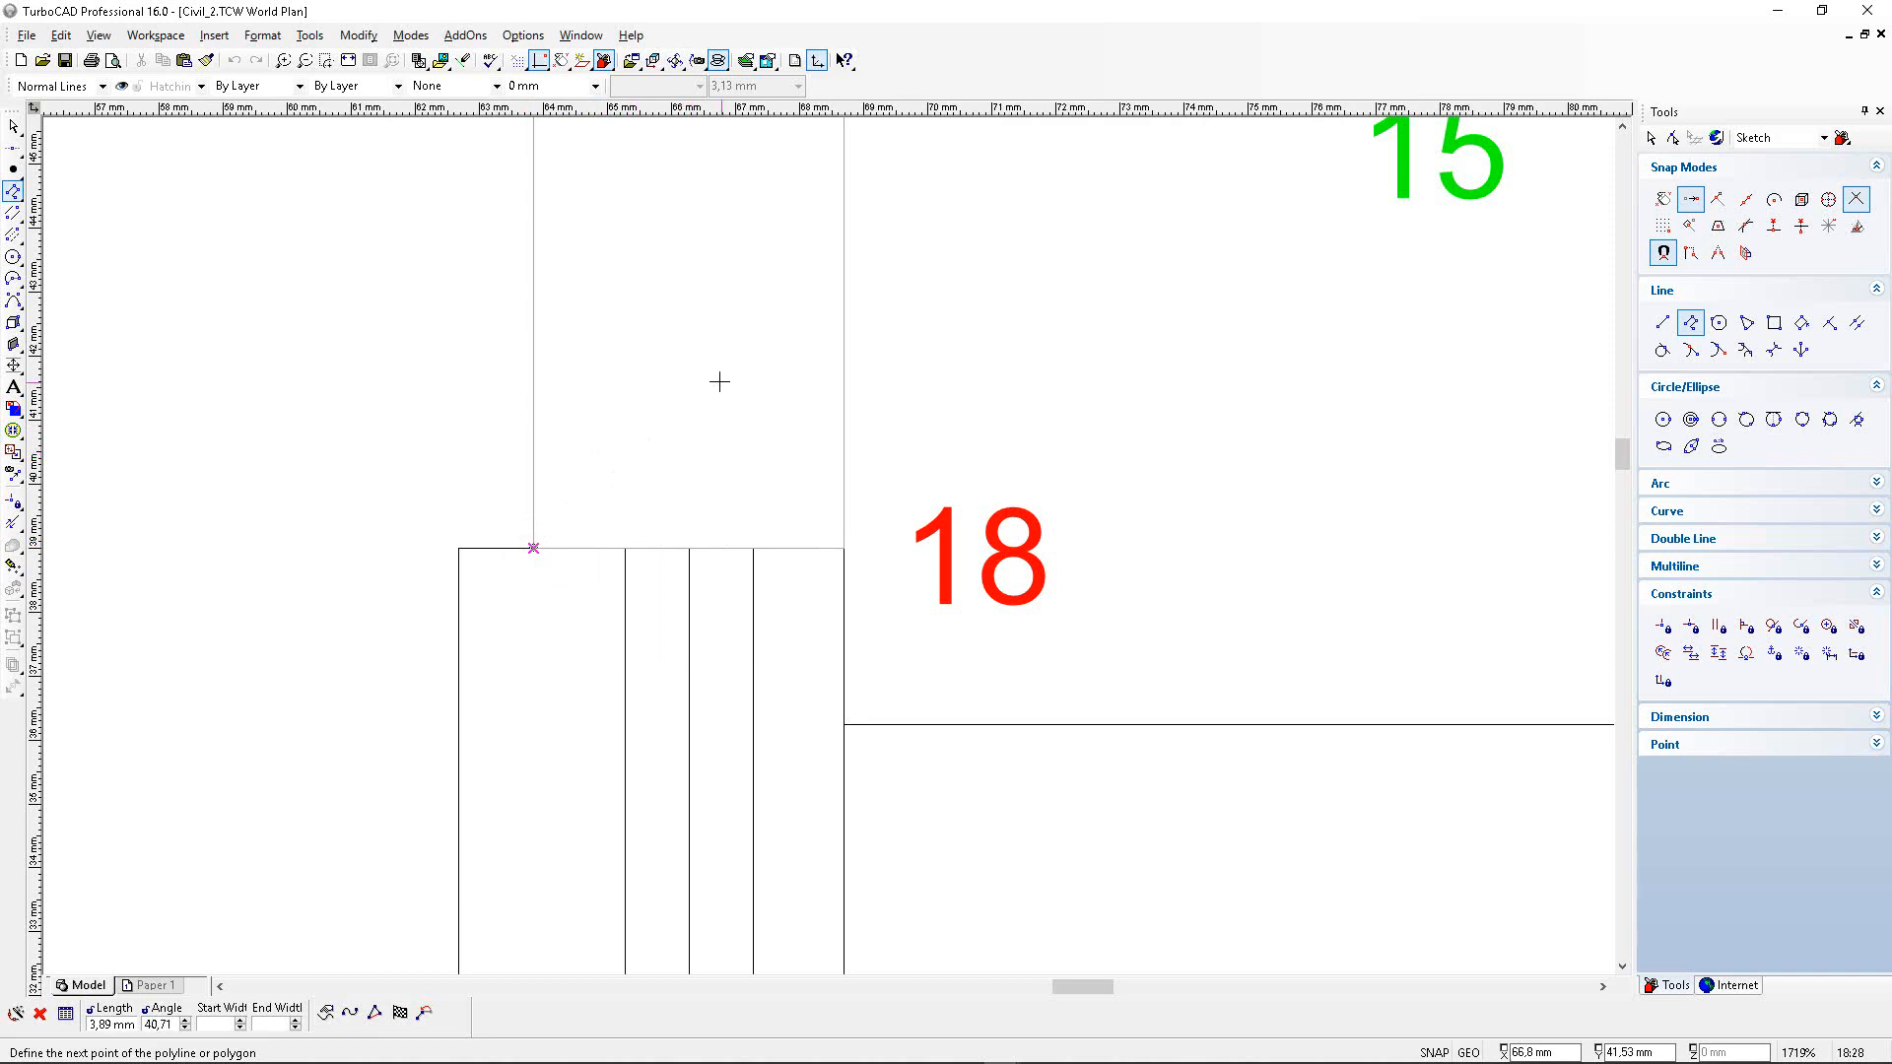
pyautogui.rightClick(702, 406)
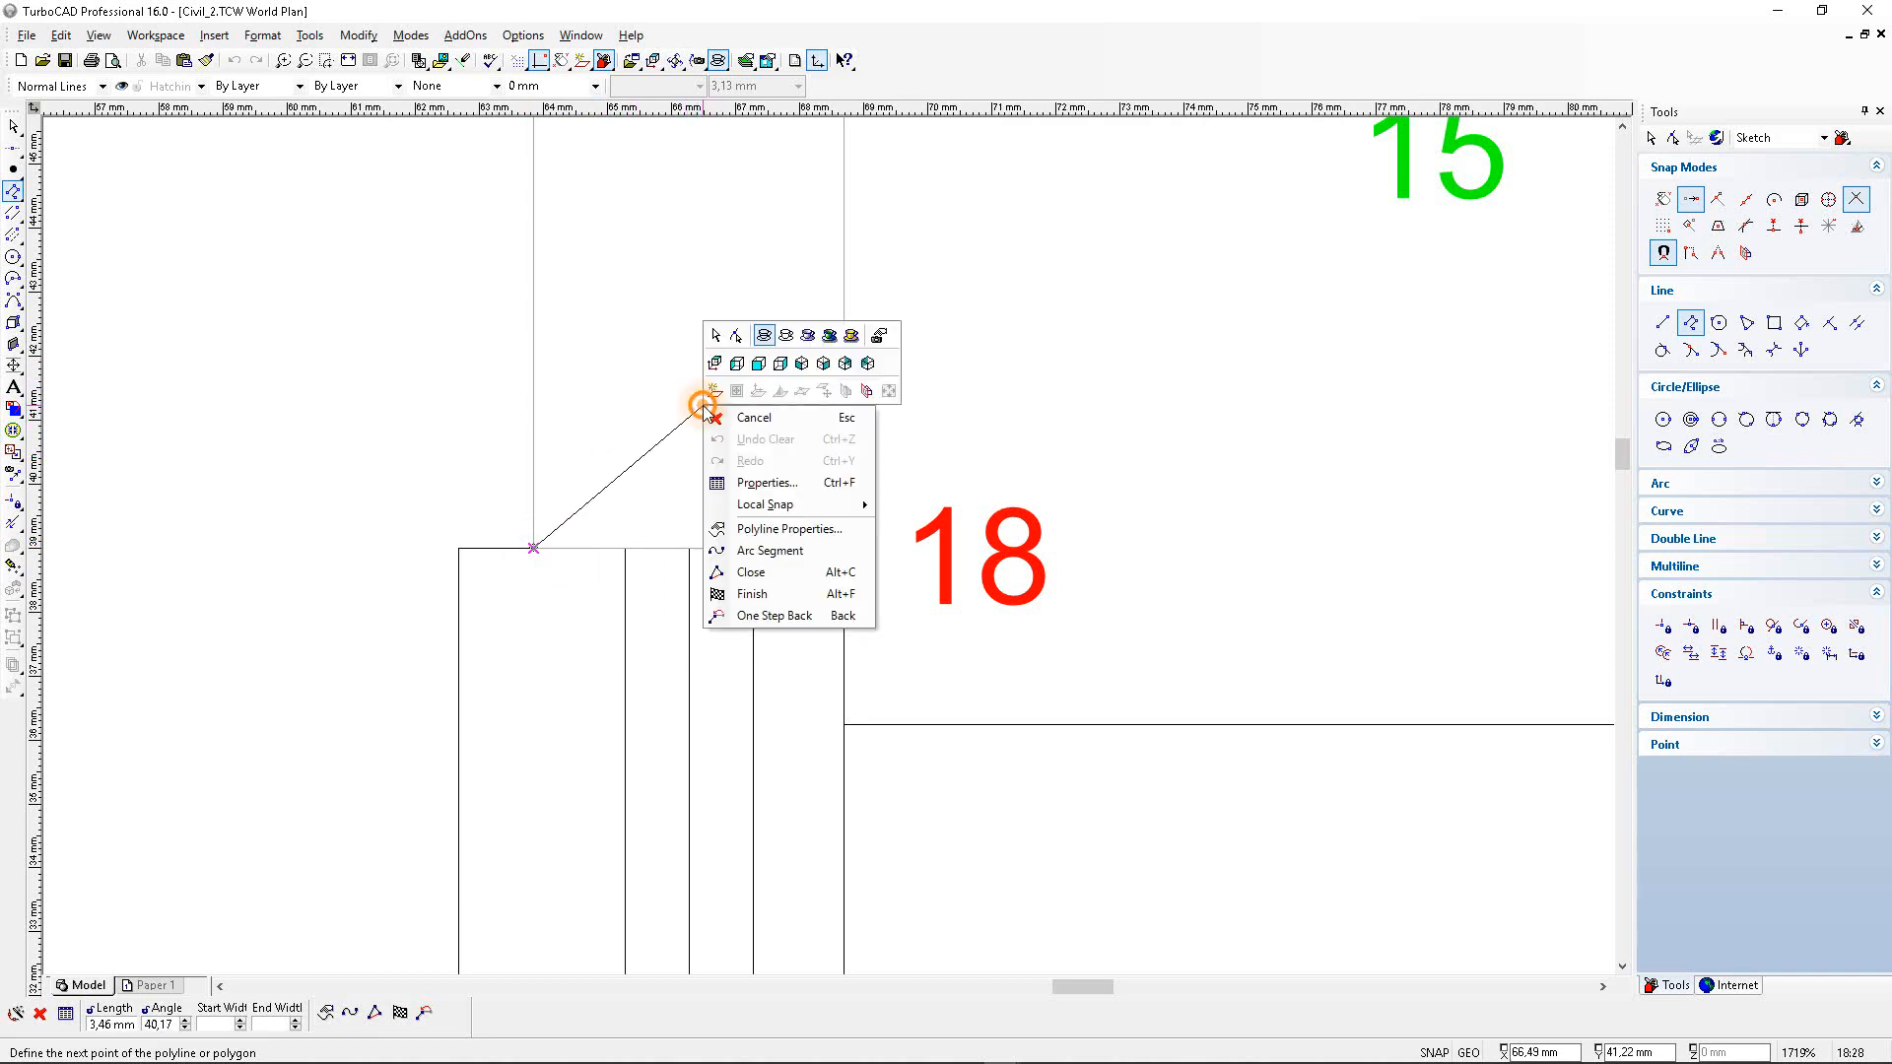
pyautogui.click(786, 574)
pyautogui.scroll(-5, 794, 542)
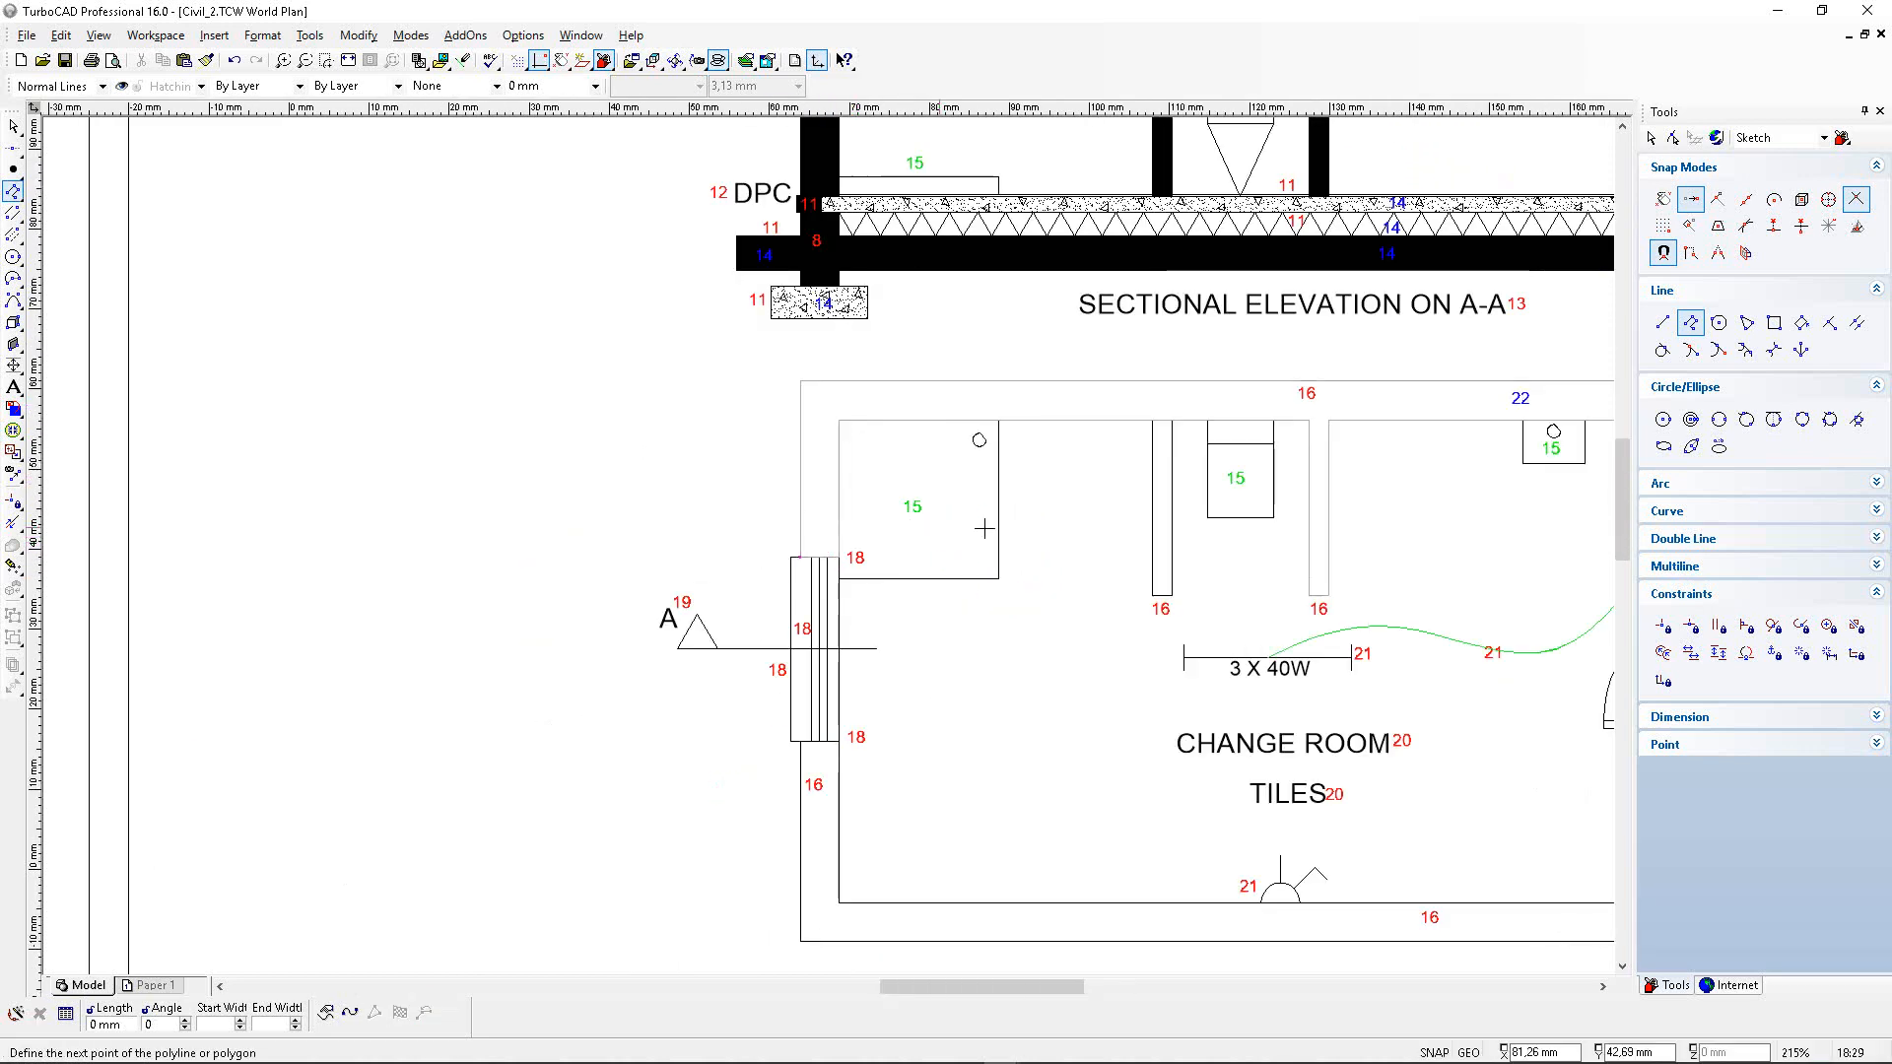
pyautogui.moveTo(1105, 527); pyautogui.dragTo(844, 541, button='middle')
pyautogui.scroll(-1, 844, 541)
pyautogui.scroll(1, 847, 541)
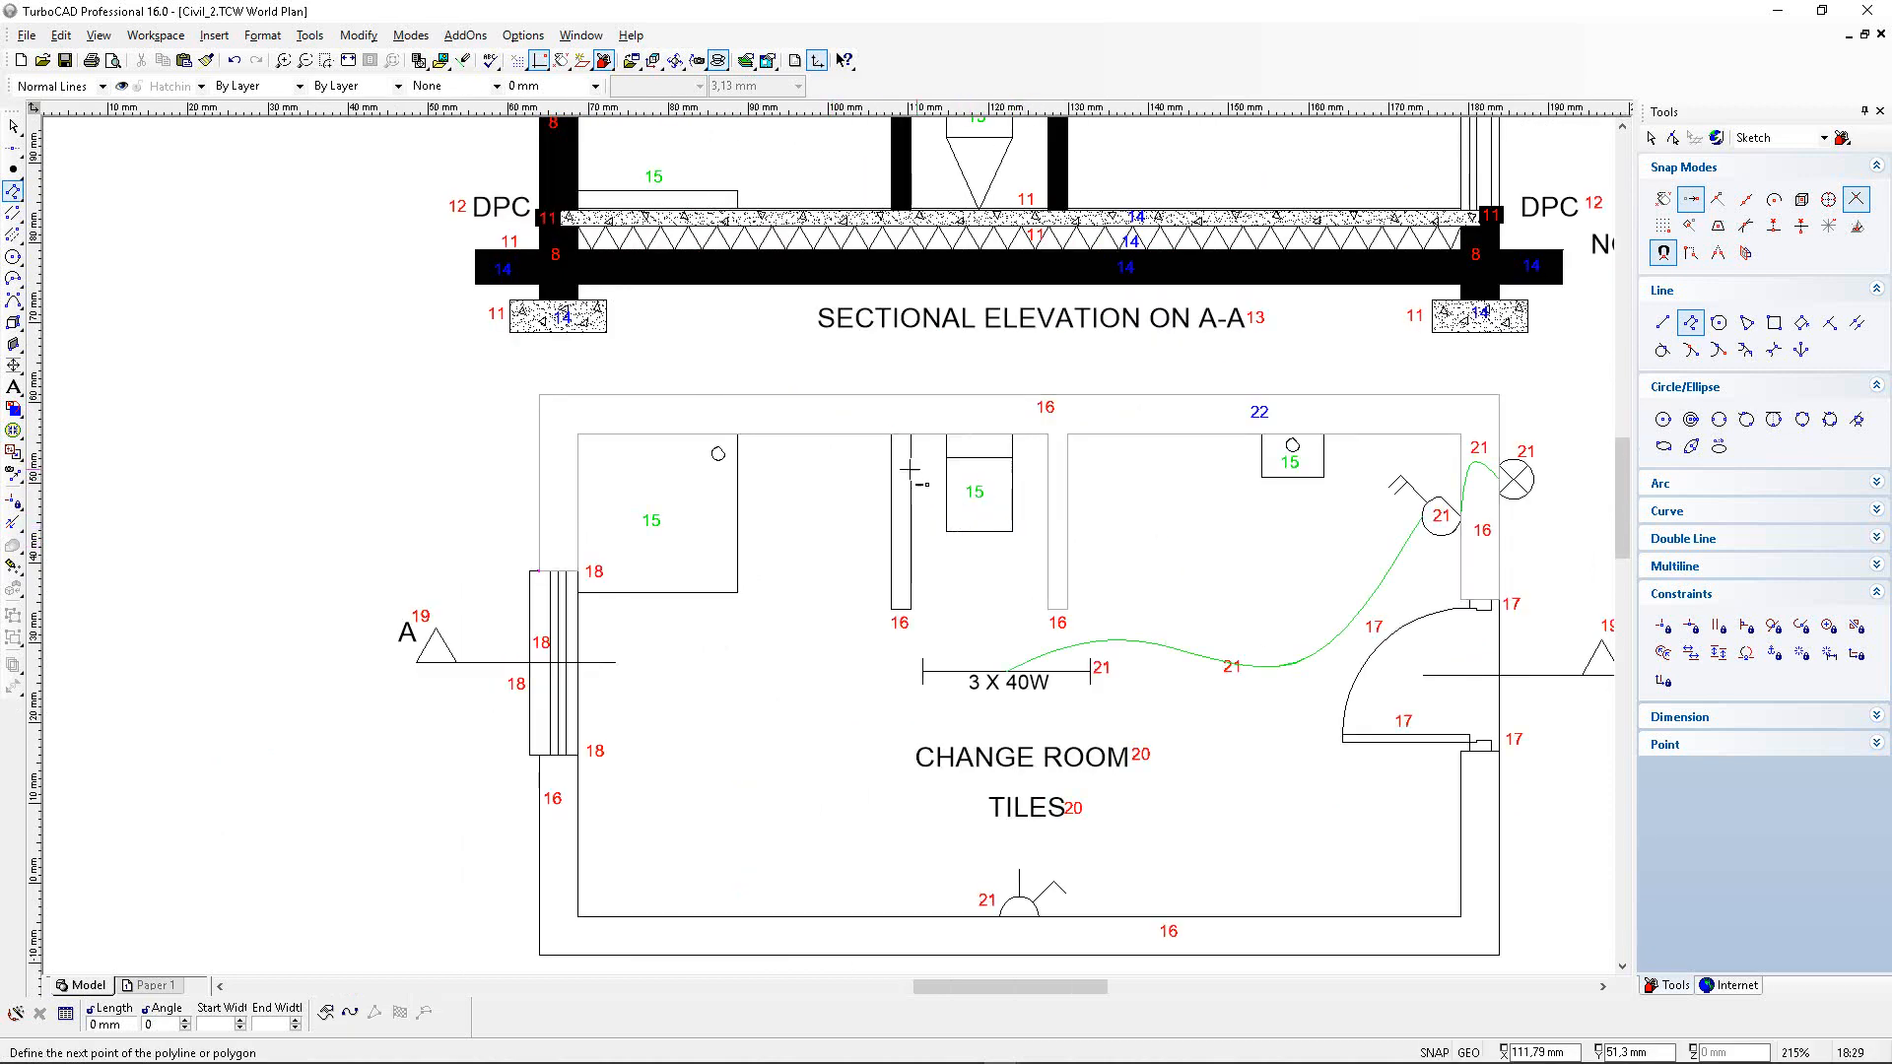
pyautogui.click(15, 132)
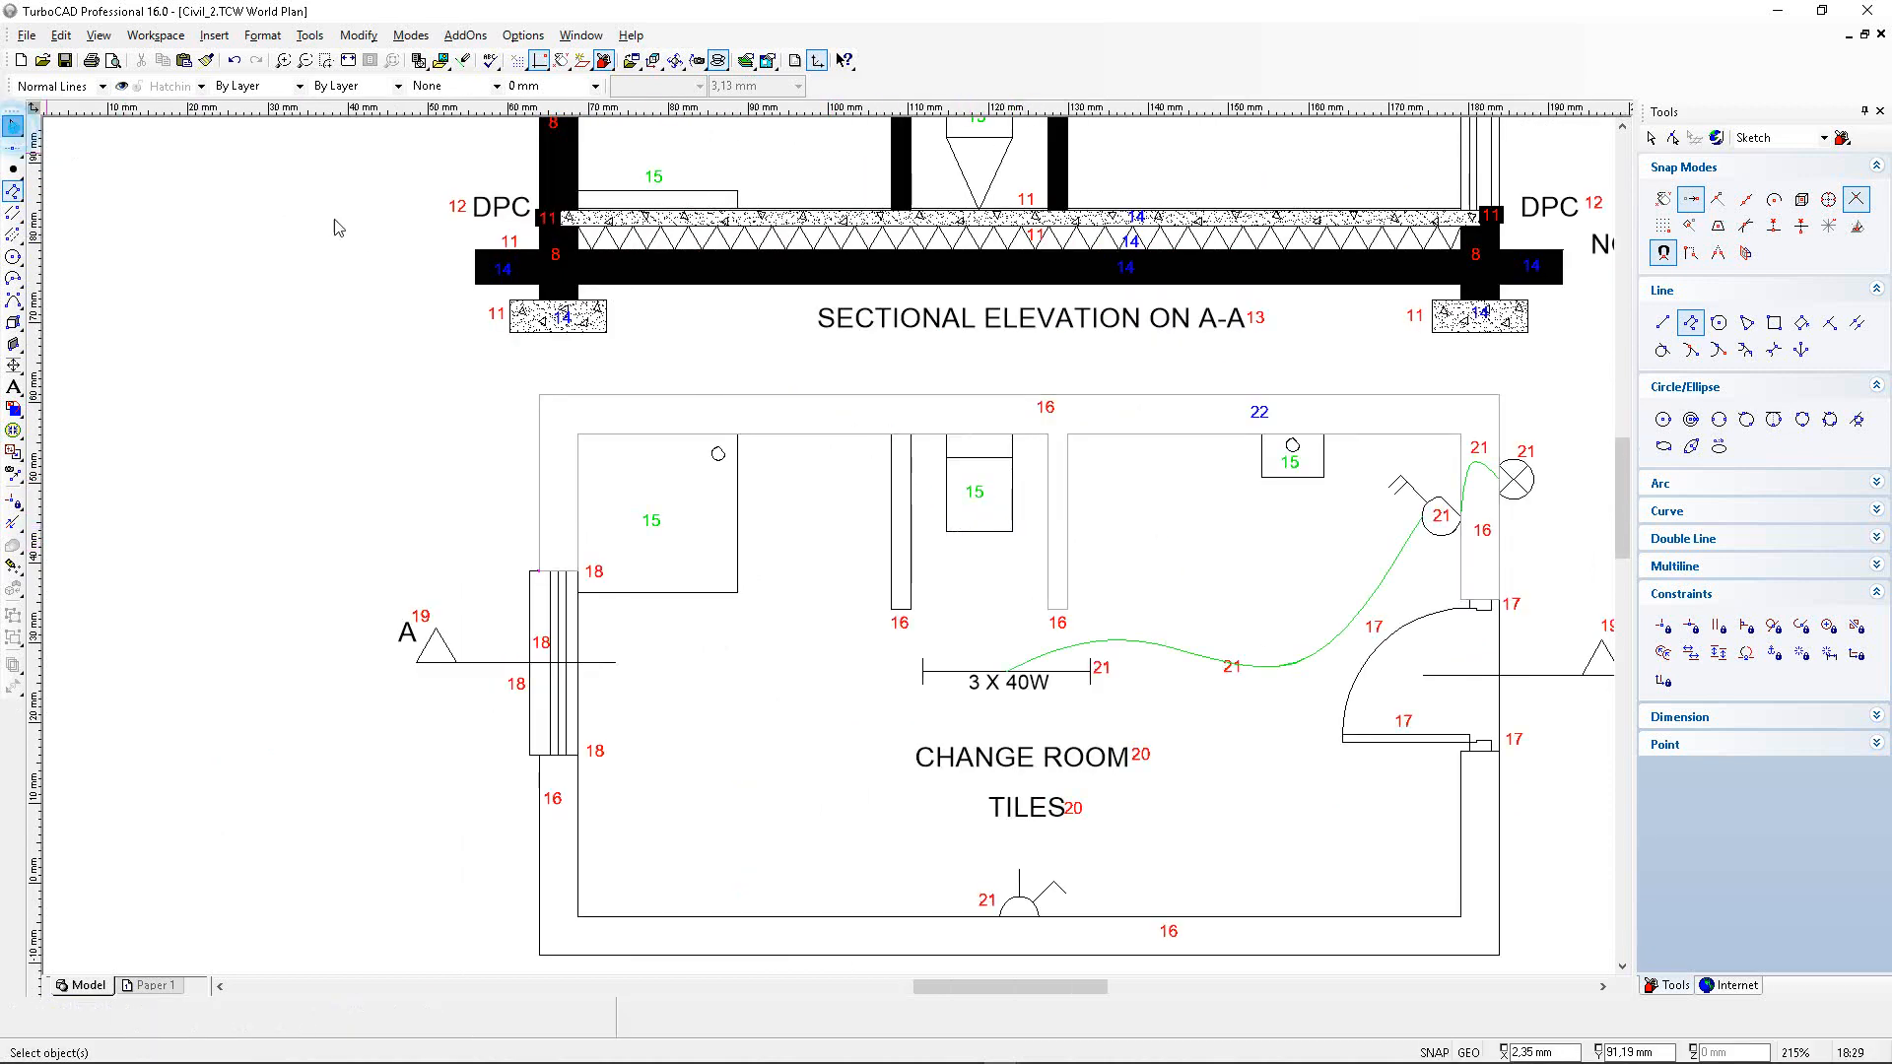
pyautogui.rightClick(777, 402)
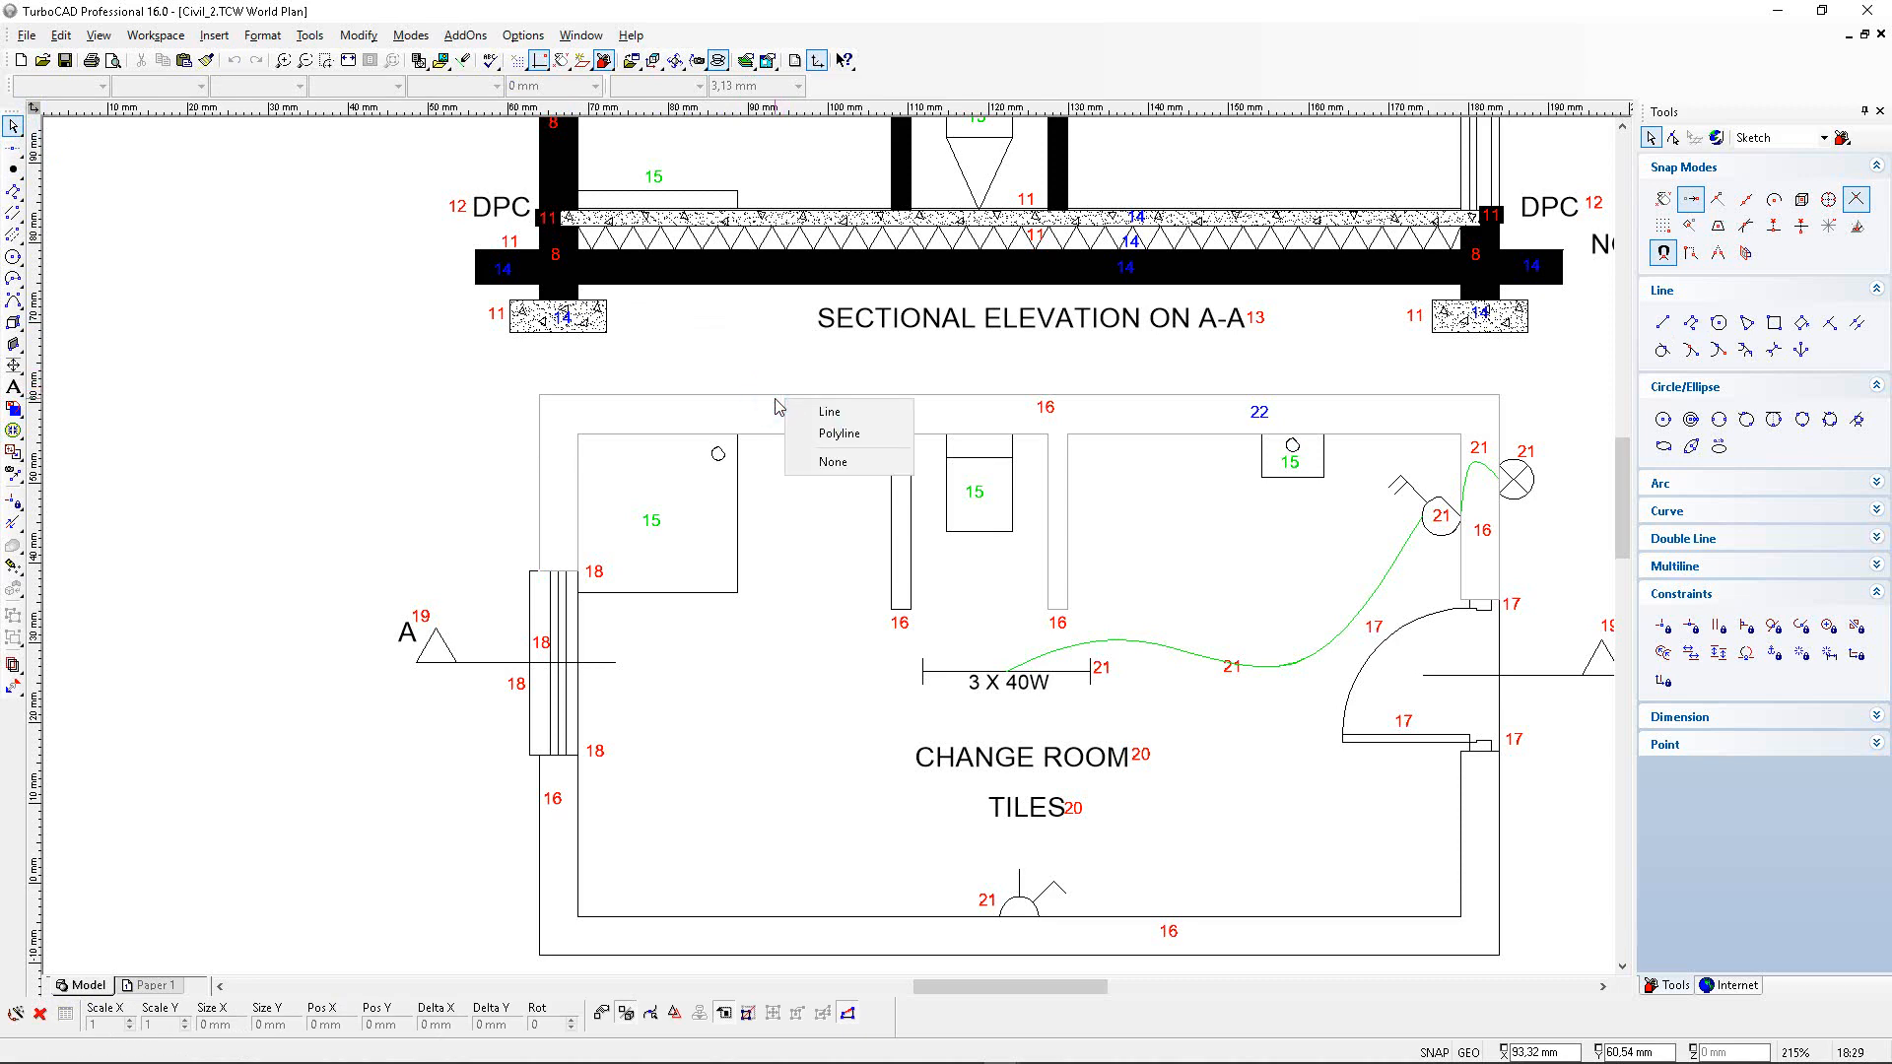
pyautogui.click(849, 414)
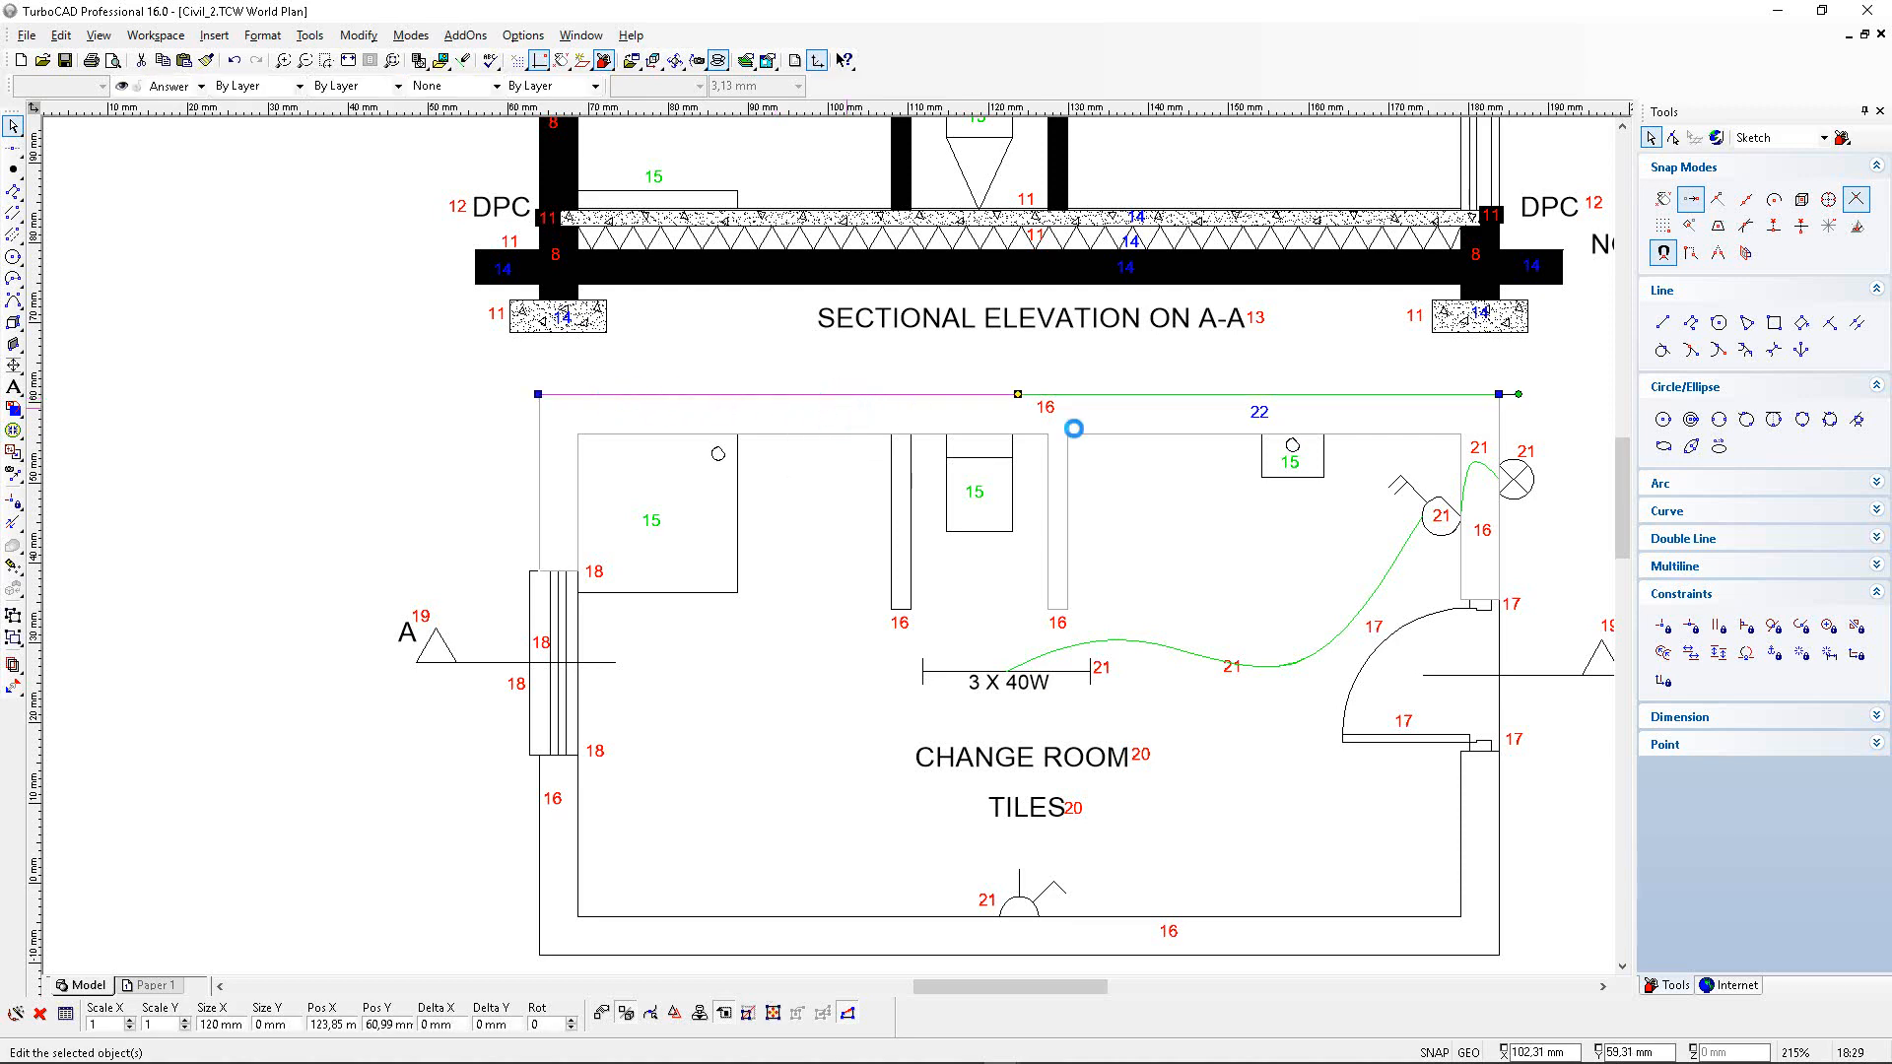
pyautogui.click(852, 370)
# Select the wall outline polyline instead of the overlapping line and give it the ANSI32 brush pattern.
pyautogui.click(836, 394)
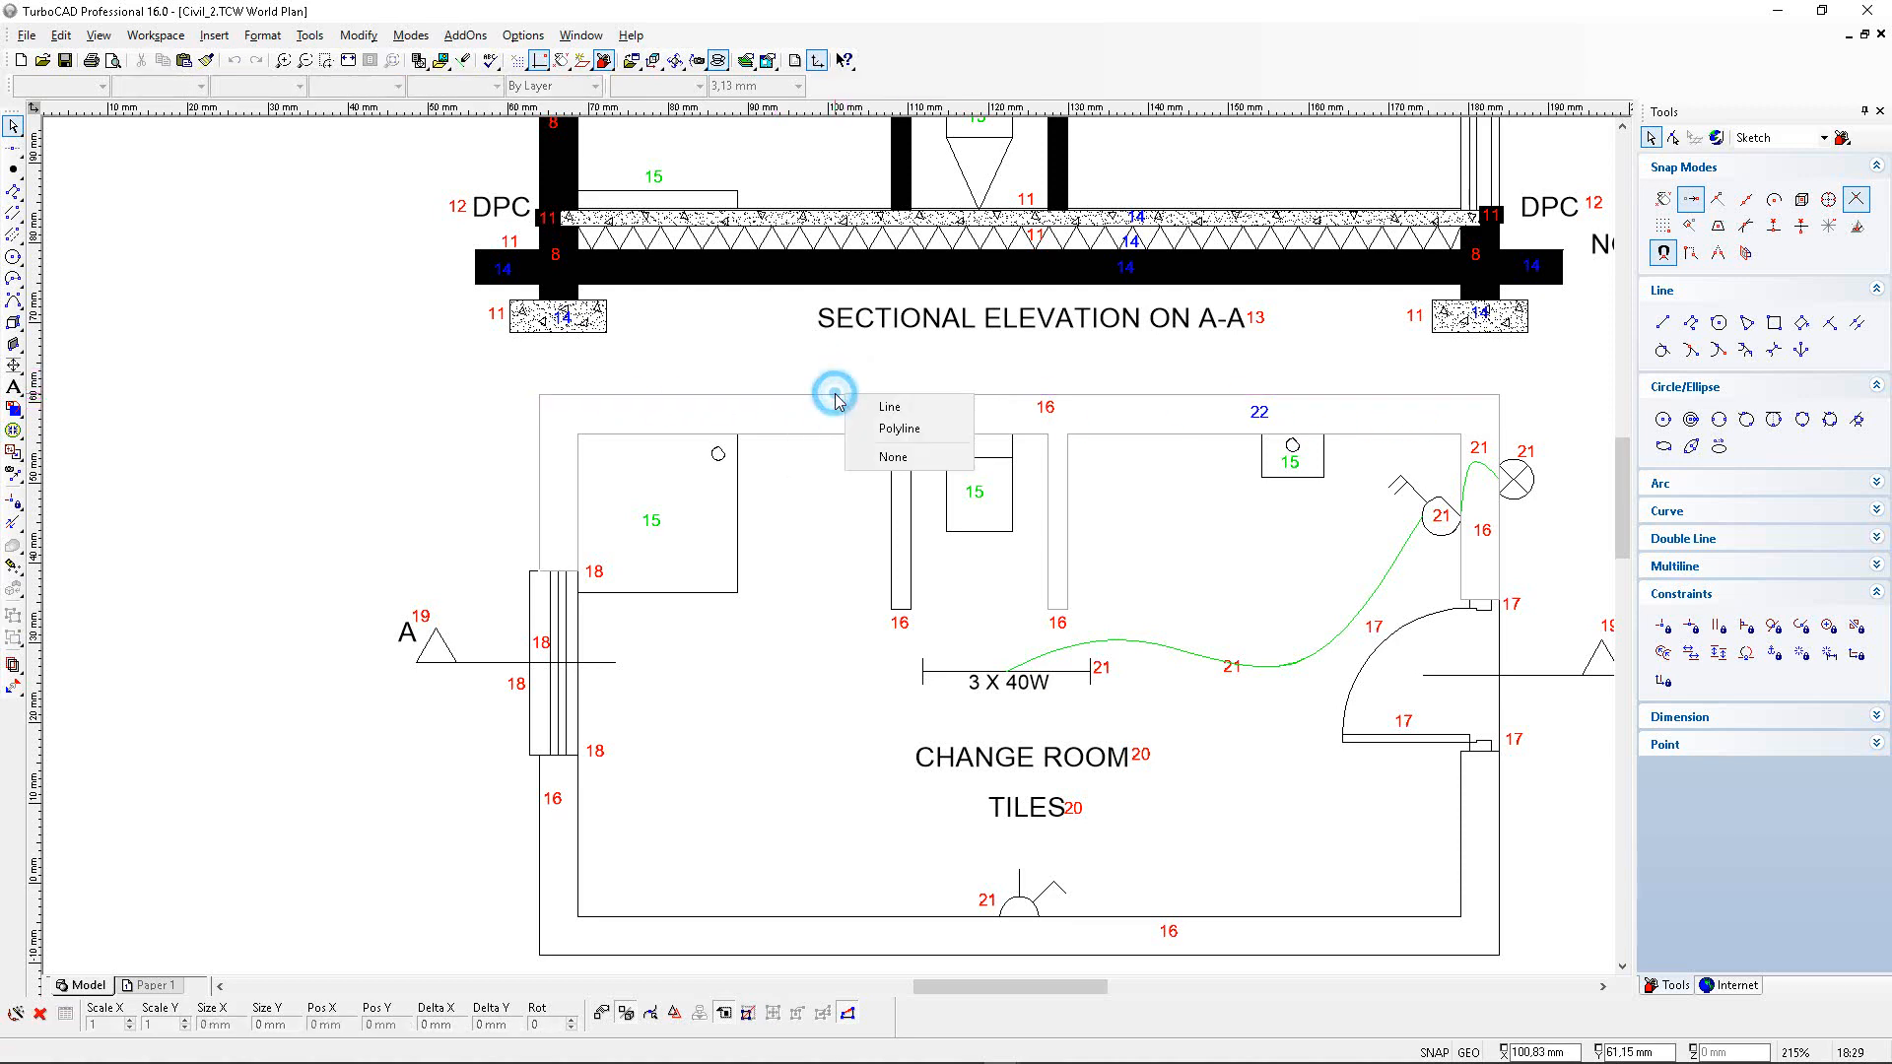
pyautogui.click(902, 429)
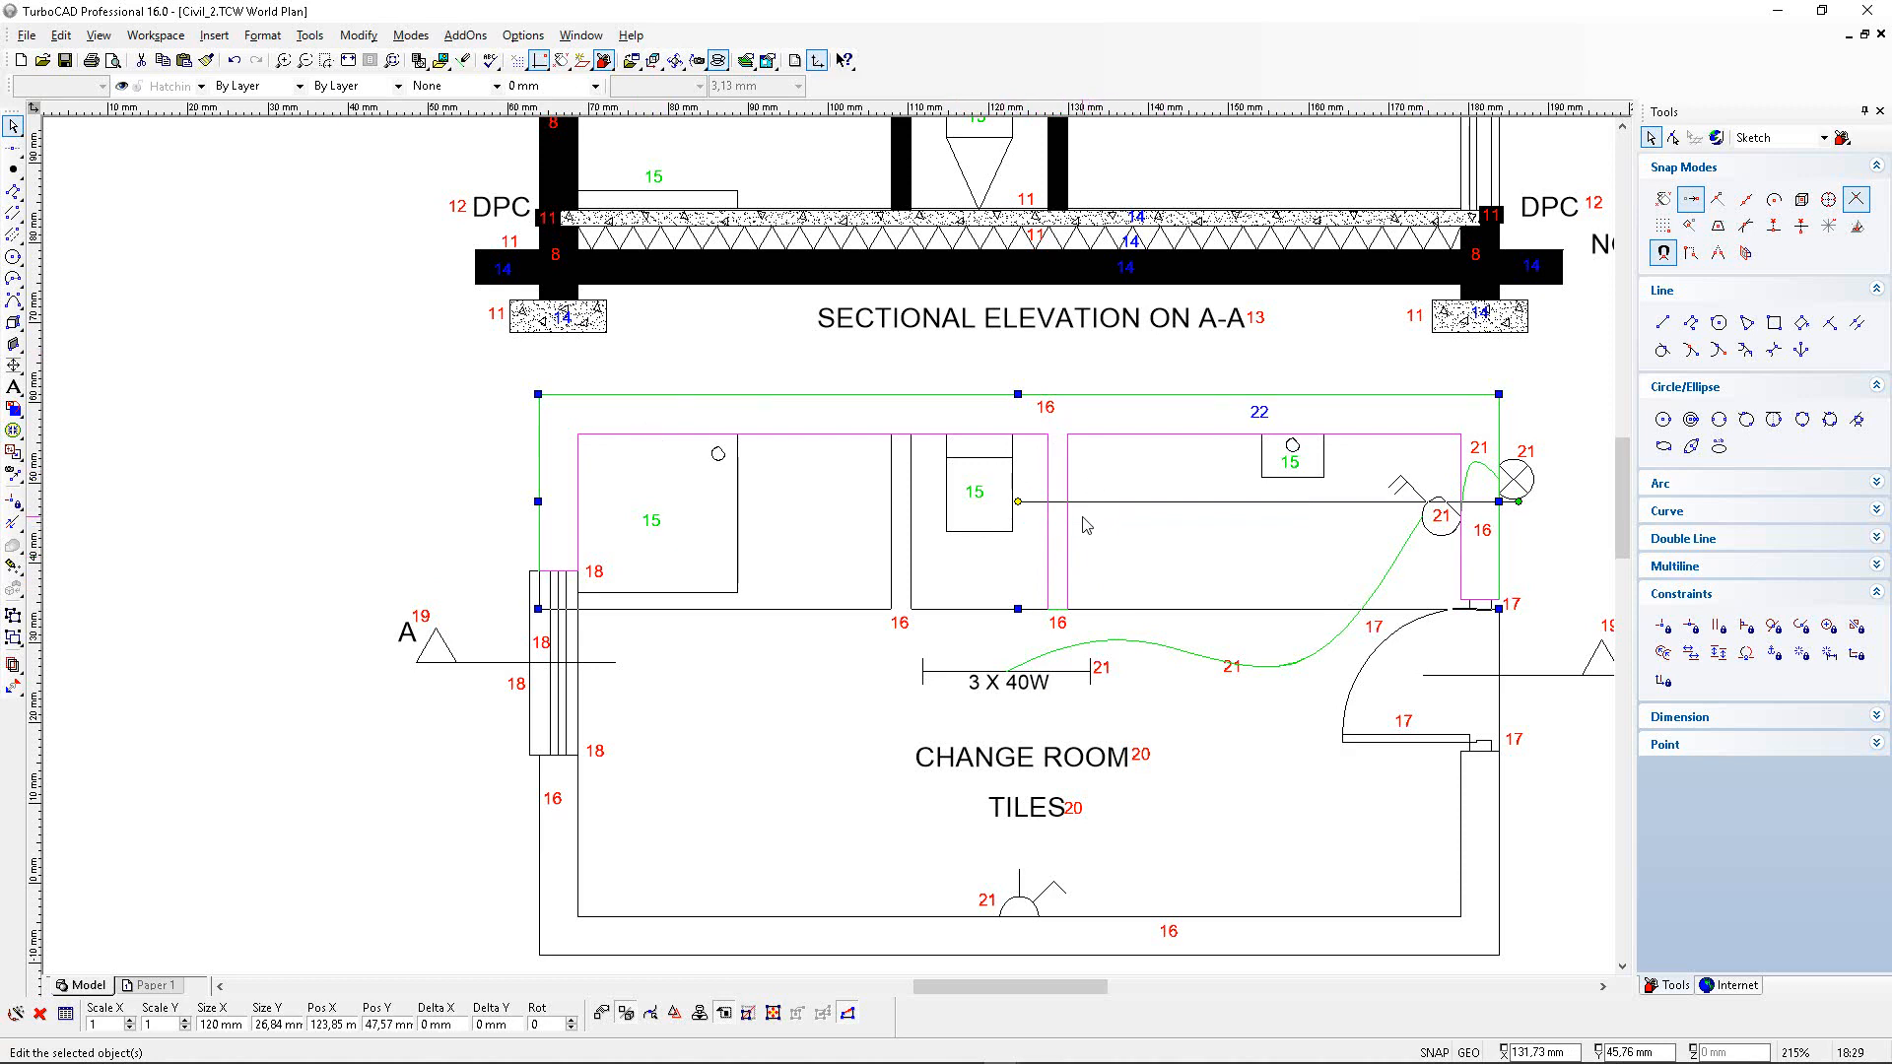
pyautogui.scroll(1, 1024, 511)
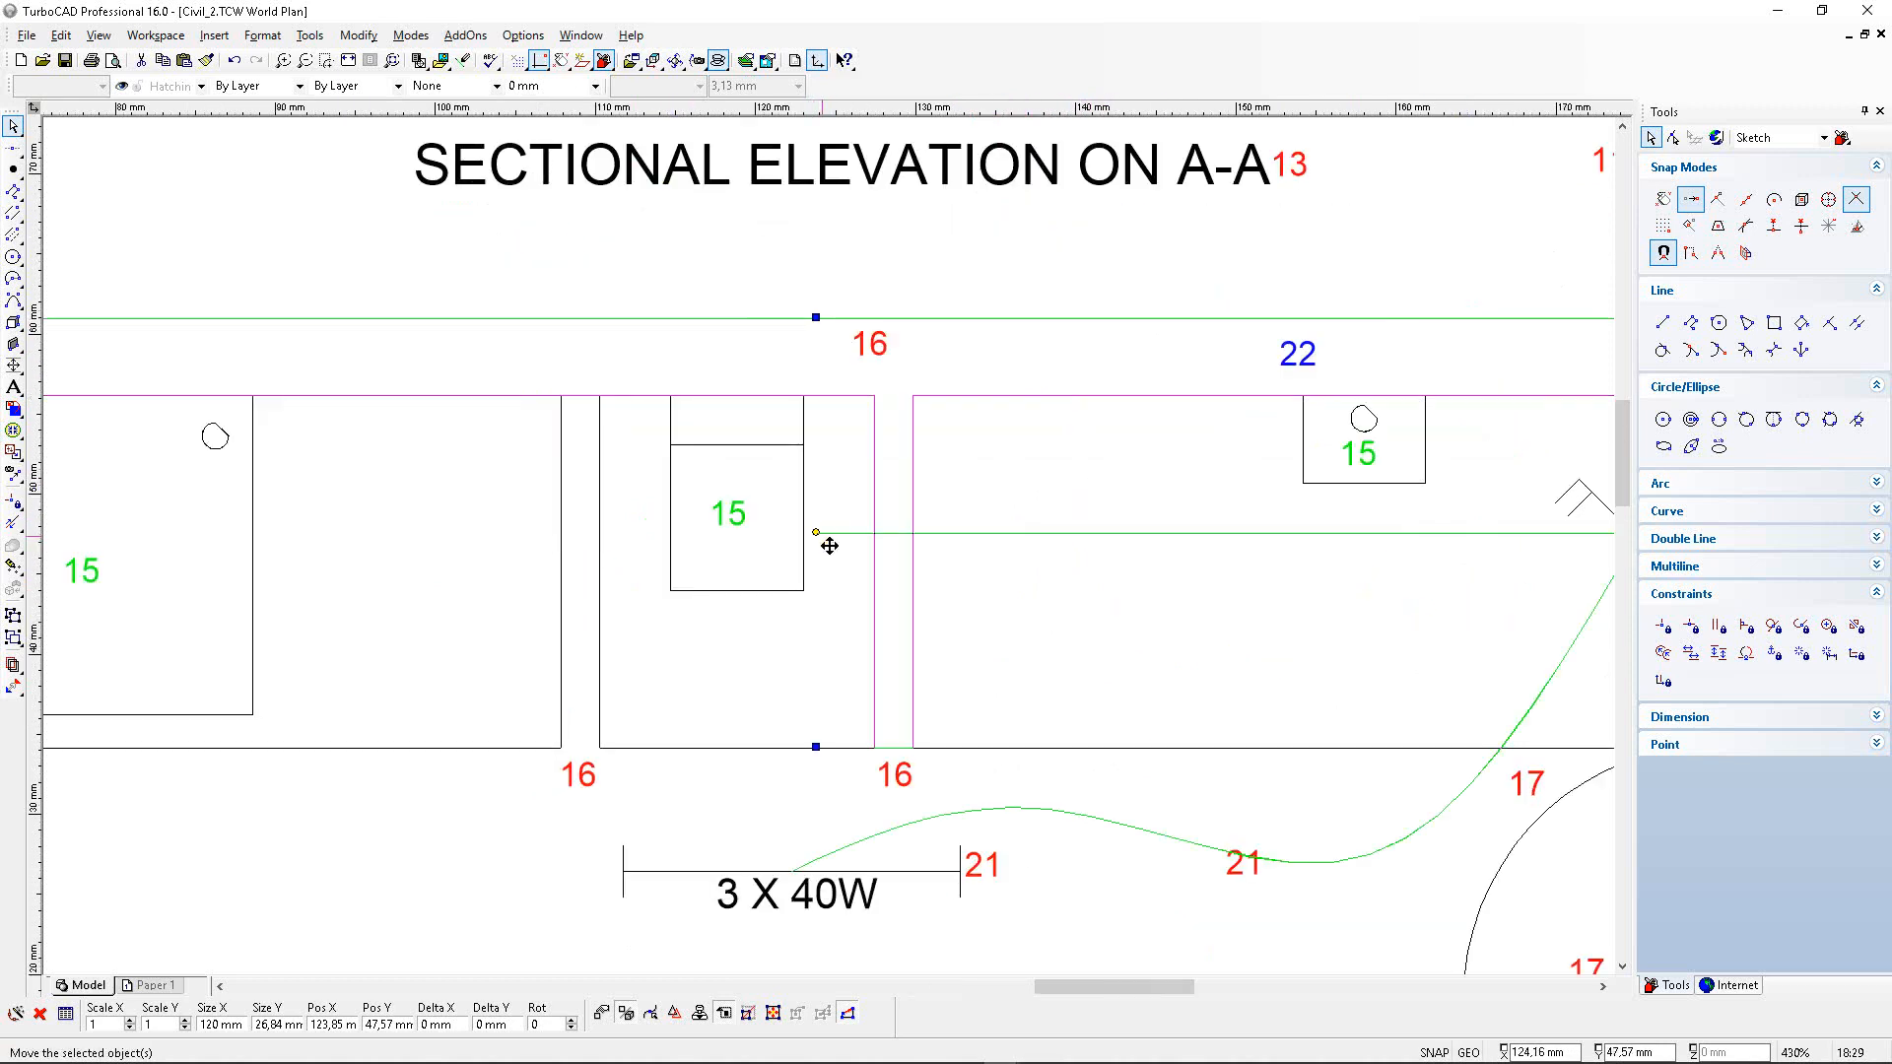
pyautogui.doubleClick(817, 533)
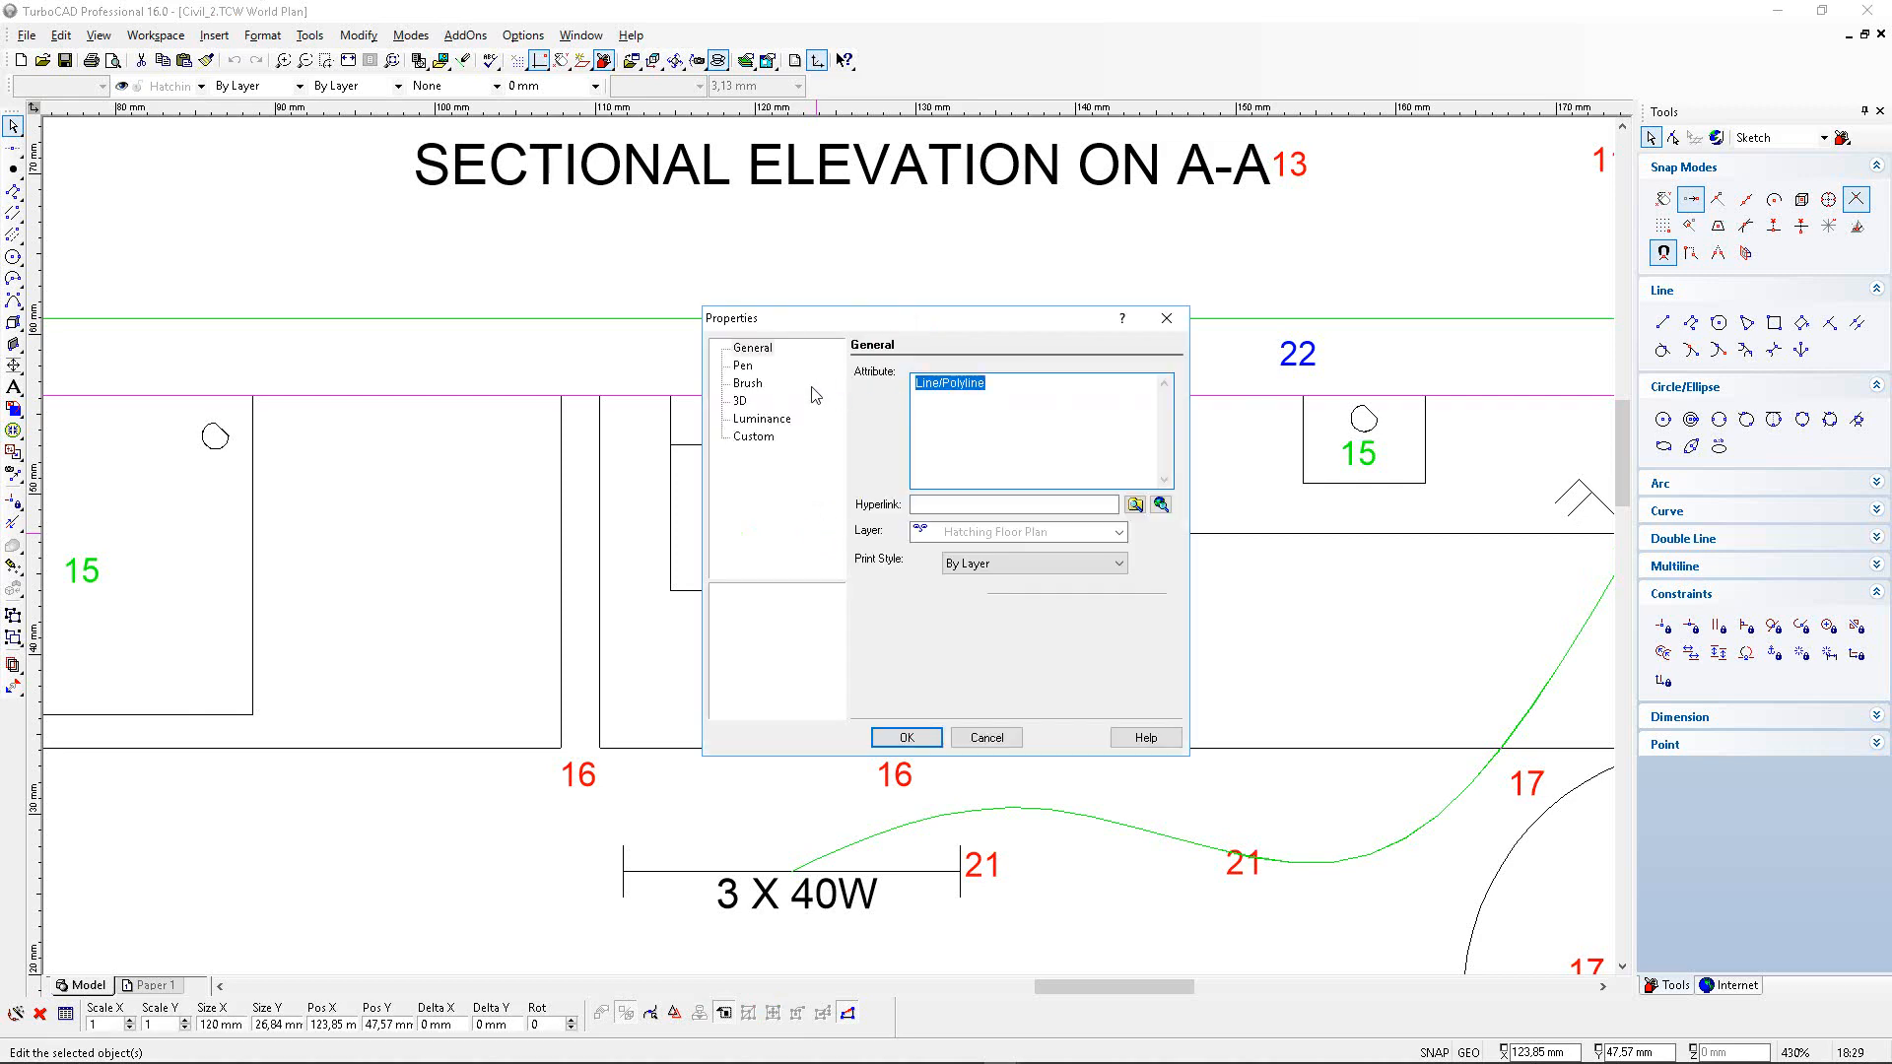
pyautogui.click(747, 384)
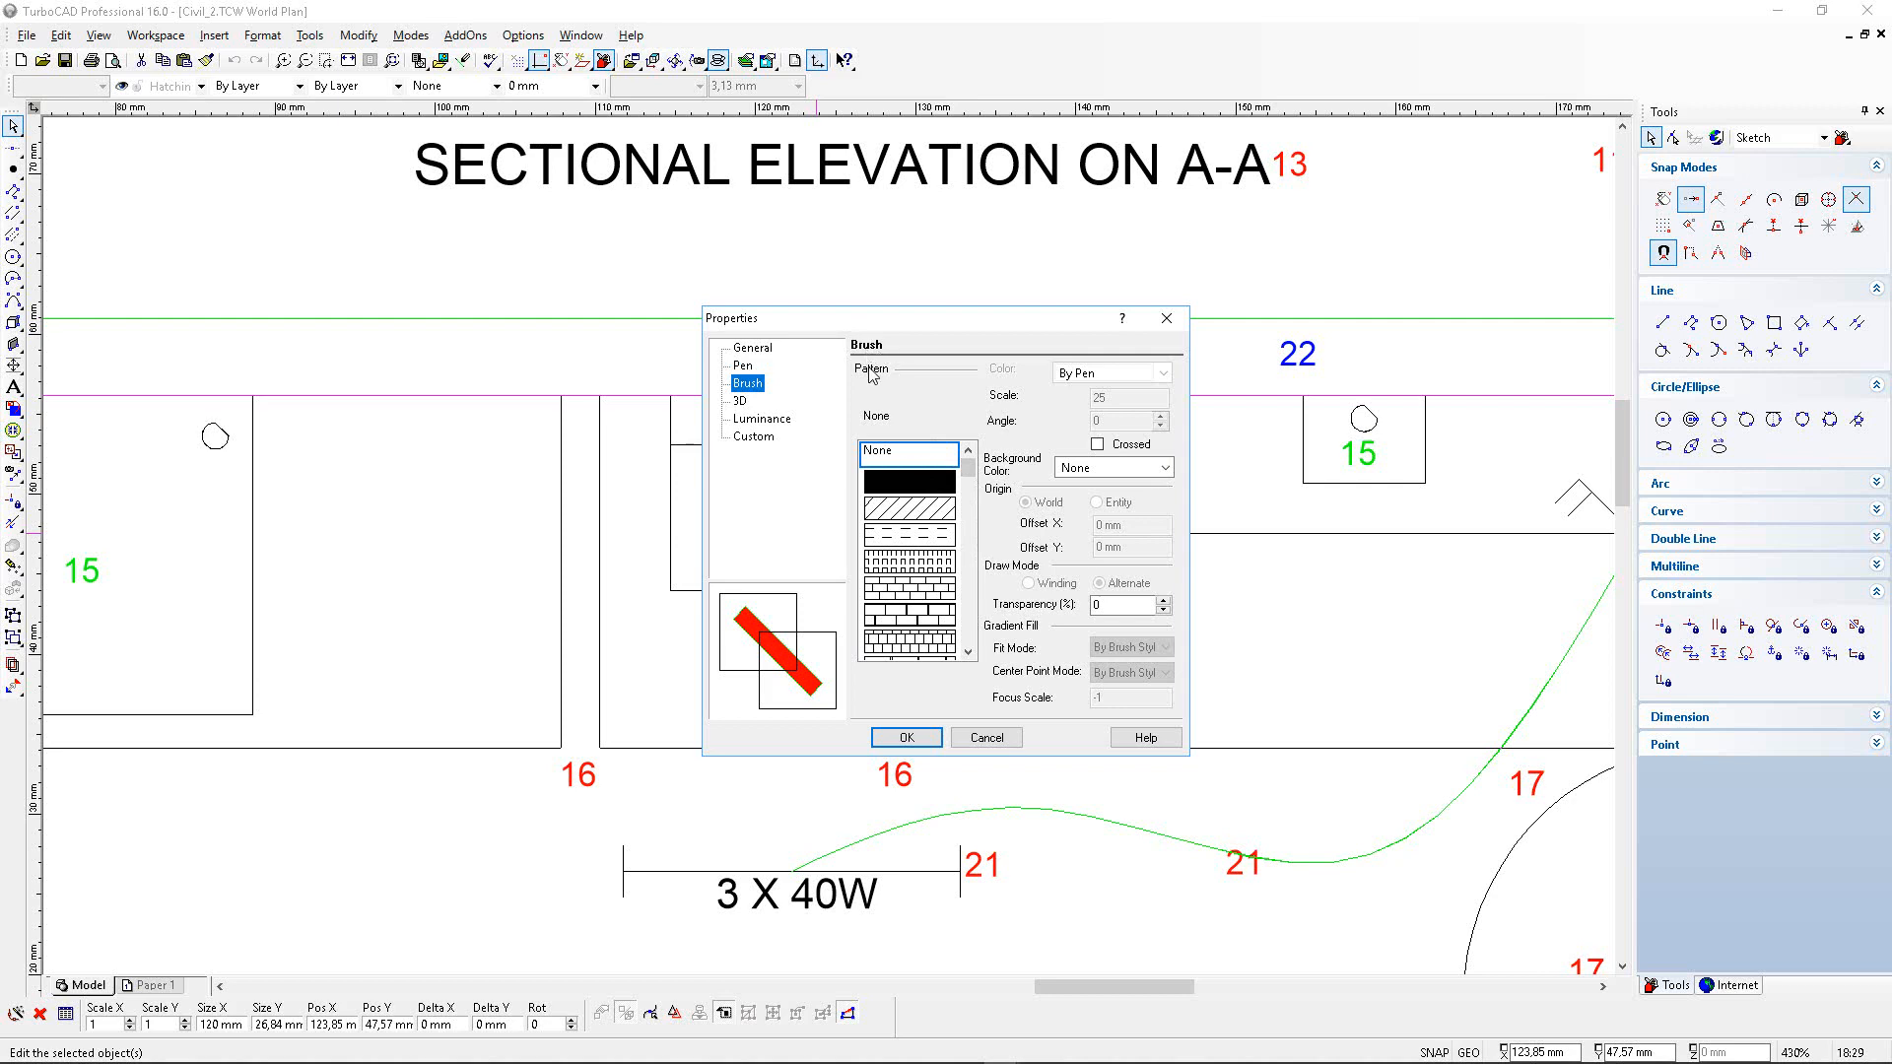
pyautogui.click(968, 654)
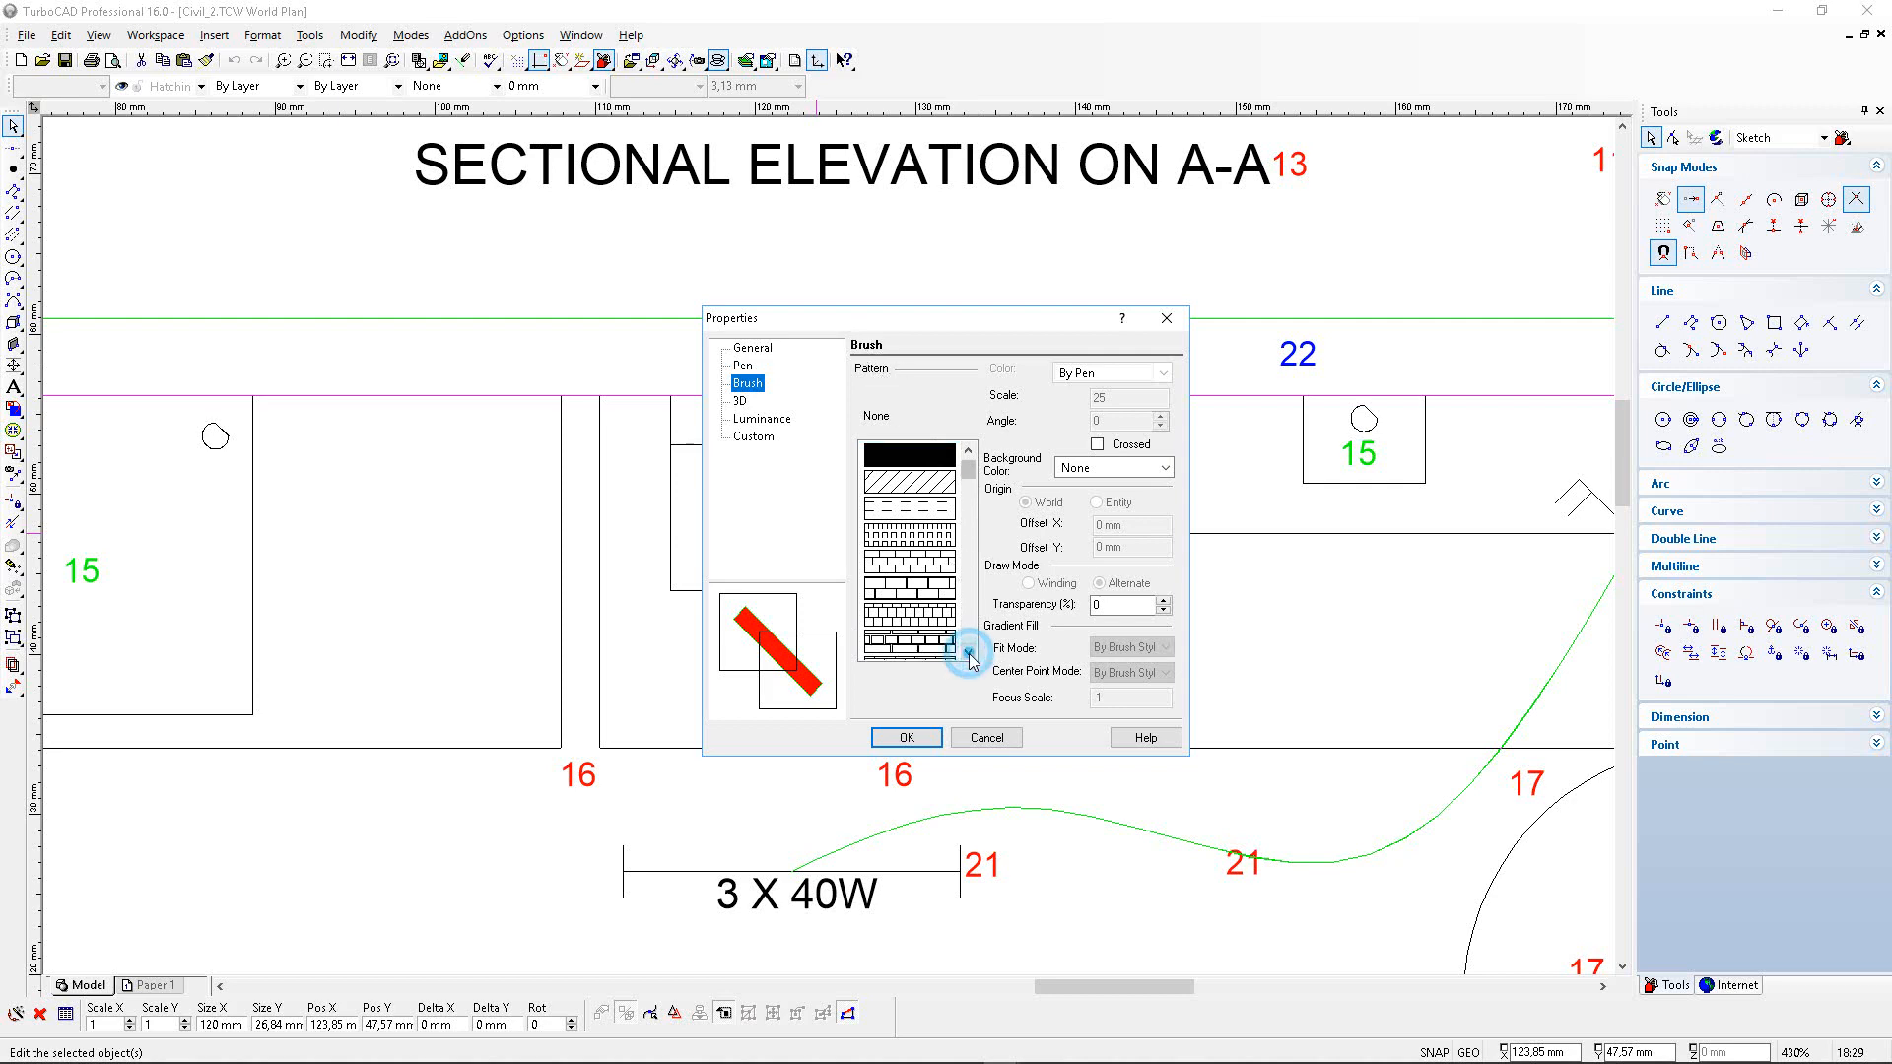
pyautogui.click(968, 655)
pyautogui.click(969, 654)
pyautogui.click(969, 655)
pyautogui.click(969, 654)
pyautogui.click(968, 654)
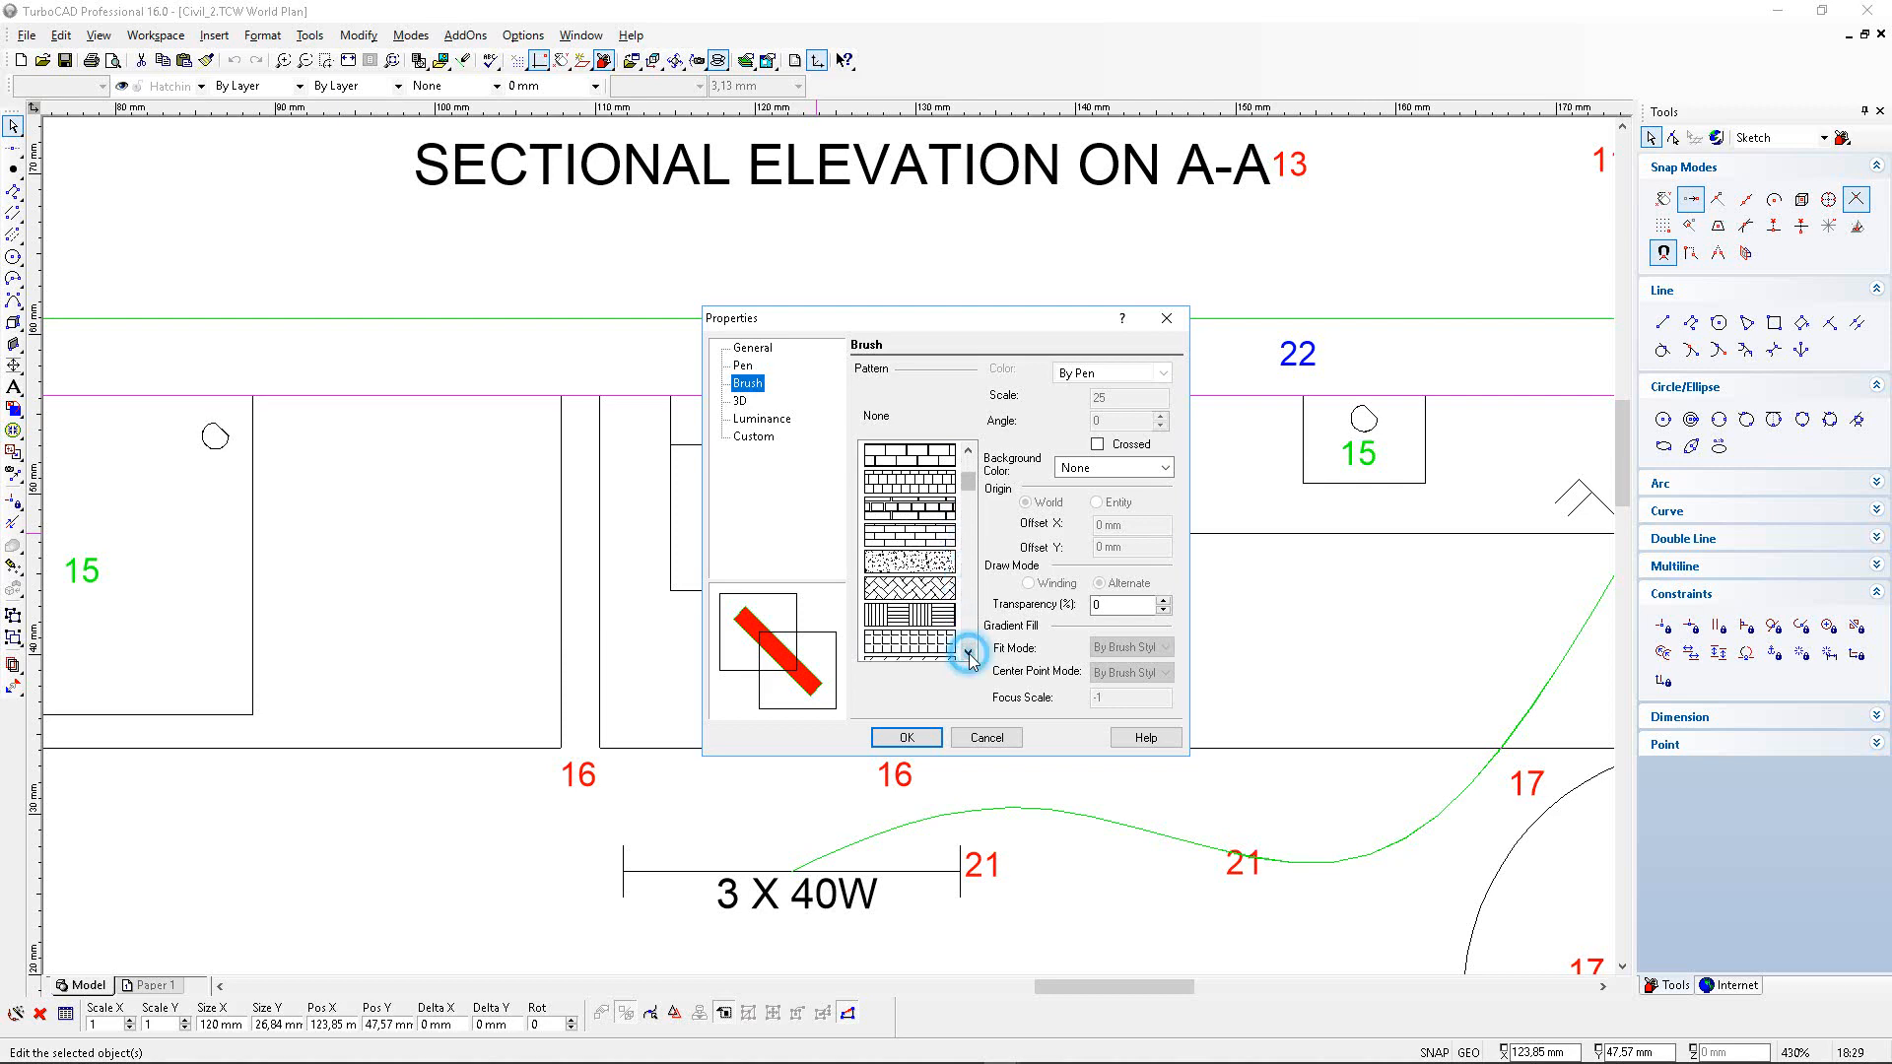
pyautogui.click(969, 655)
pyautogui.click(969, 654)
pyautogui.click(914, 643)
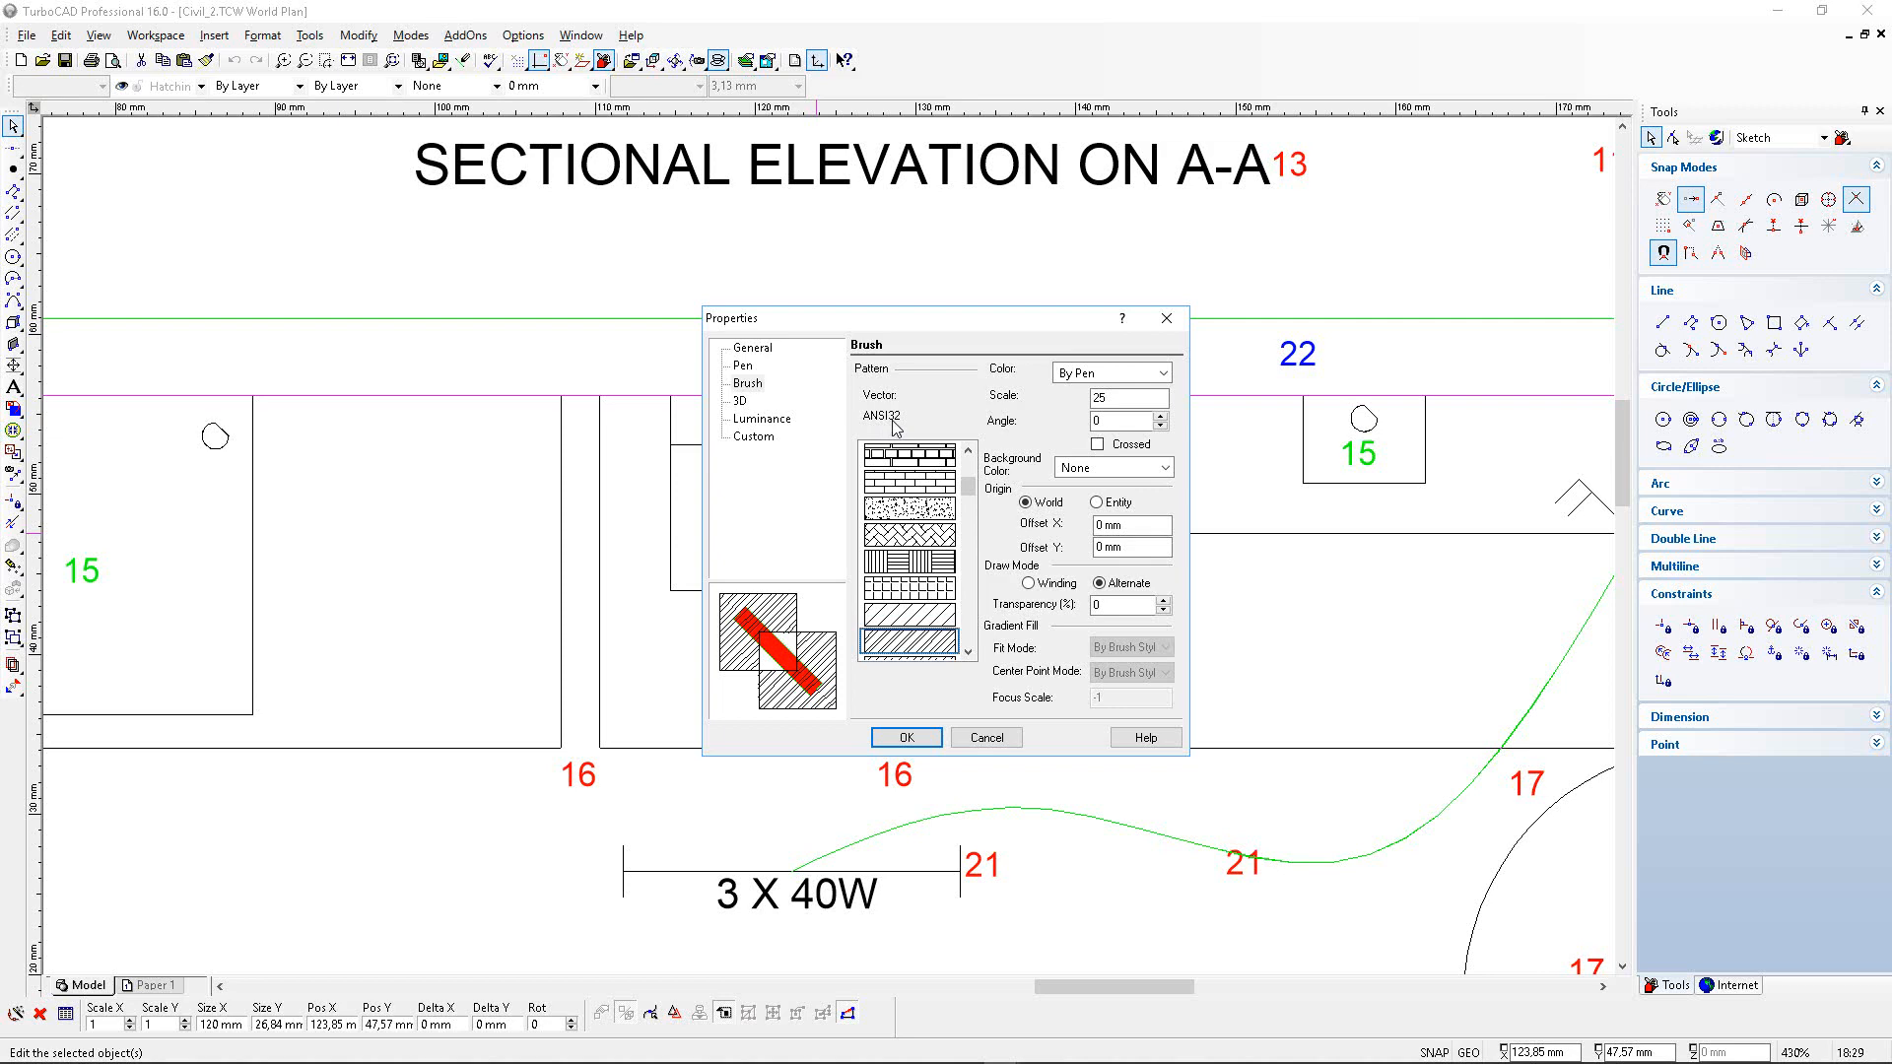
pyautogui.click(1107, 398)
pyautogui.click(907, 738)
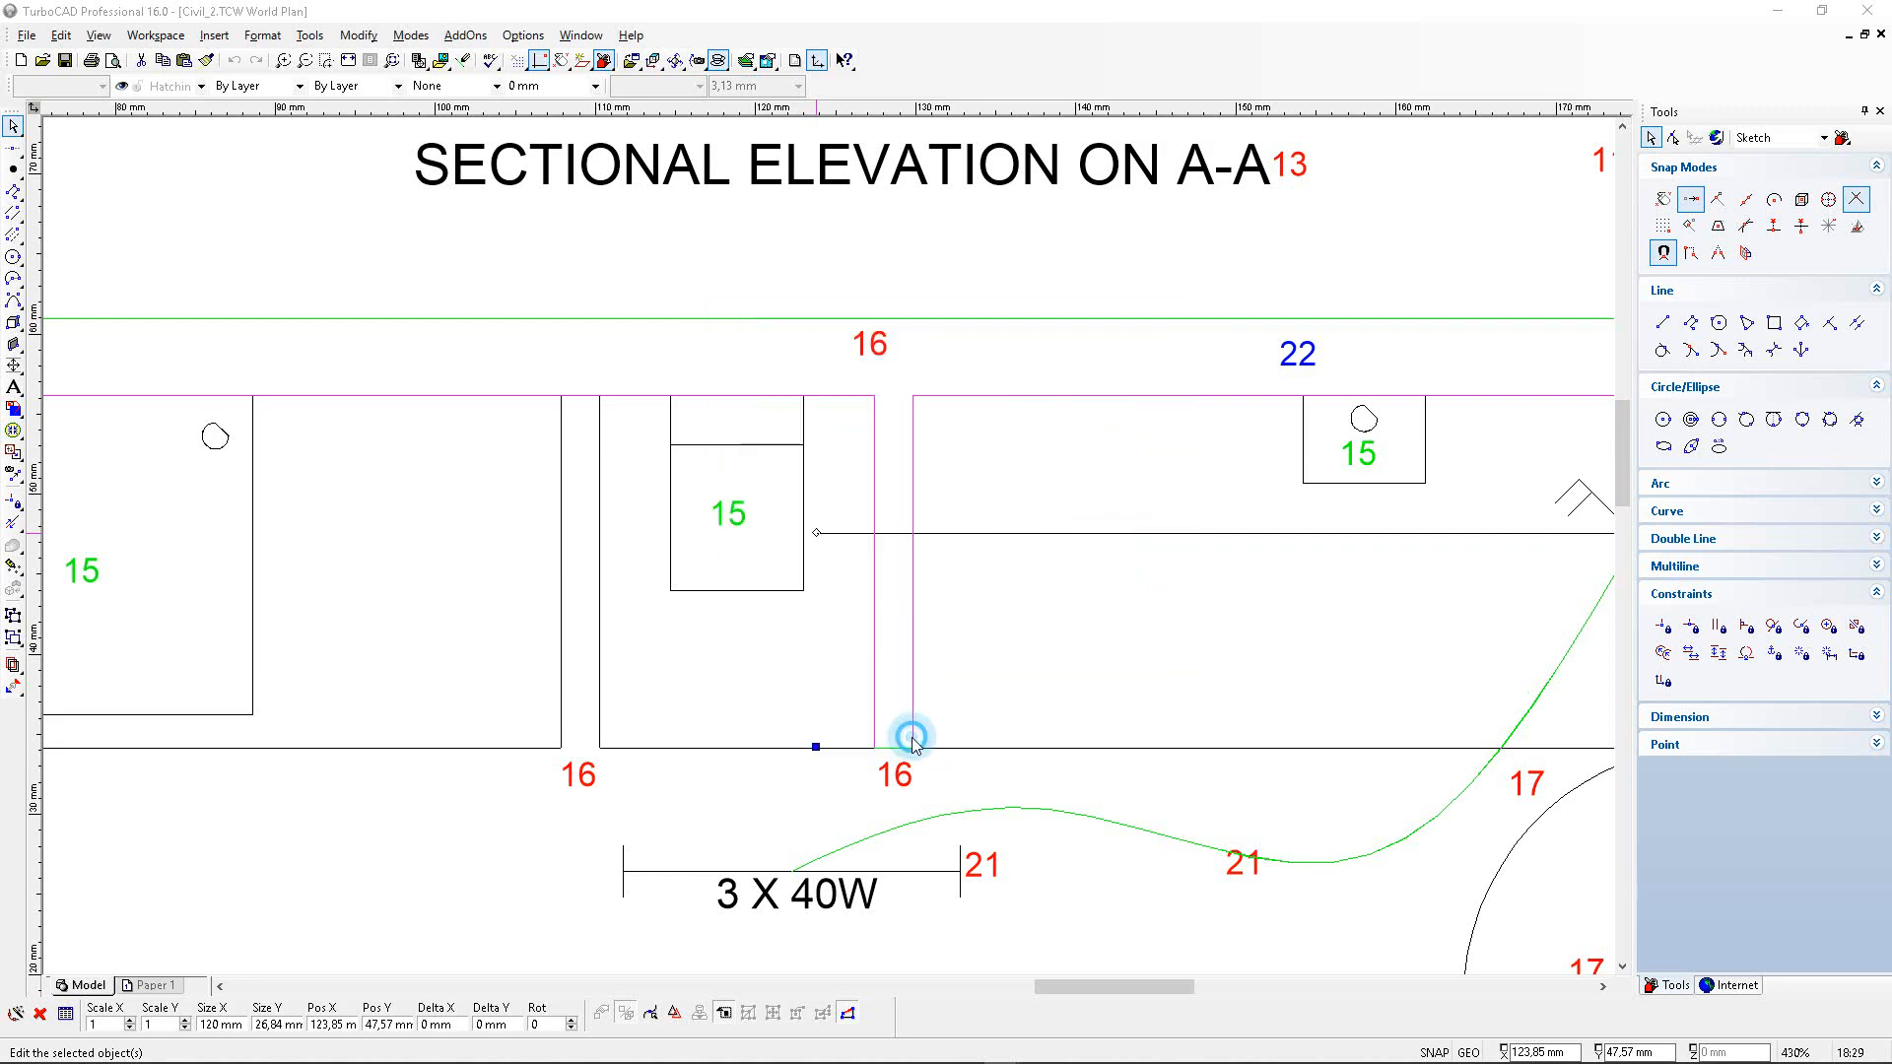
pyautogui.scroll(-2, 761, 357)
pyautogui.click(236, 364)
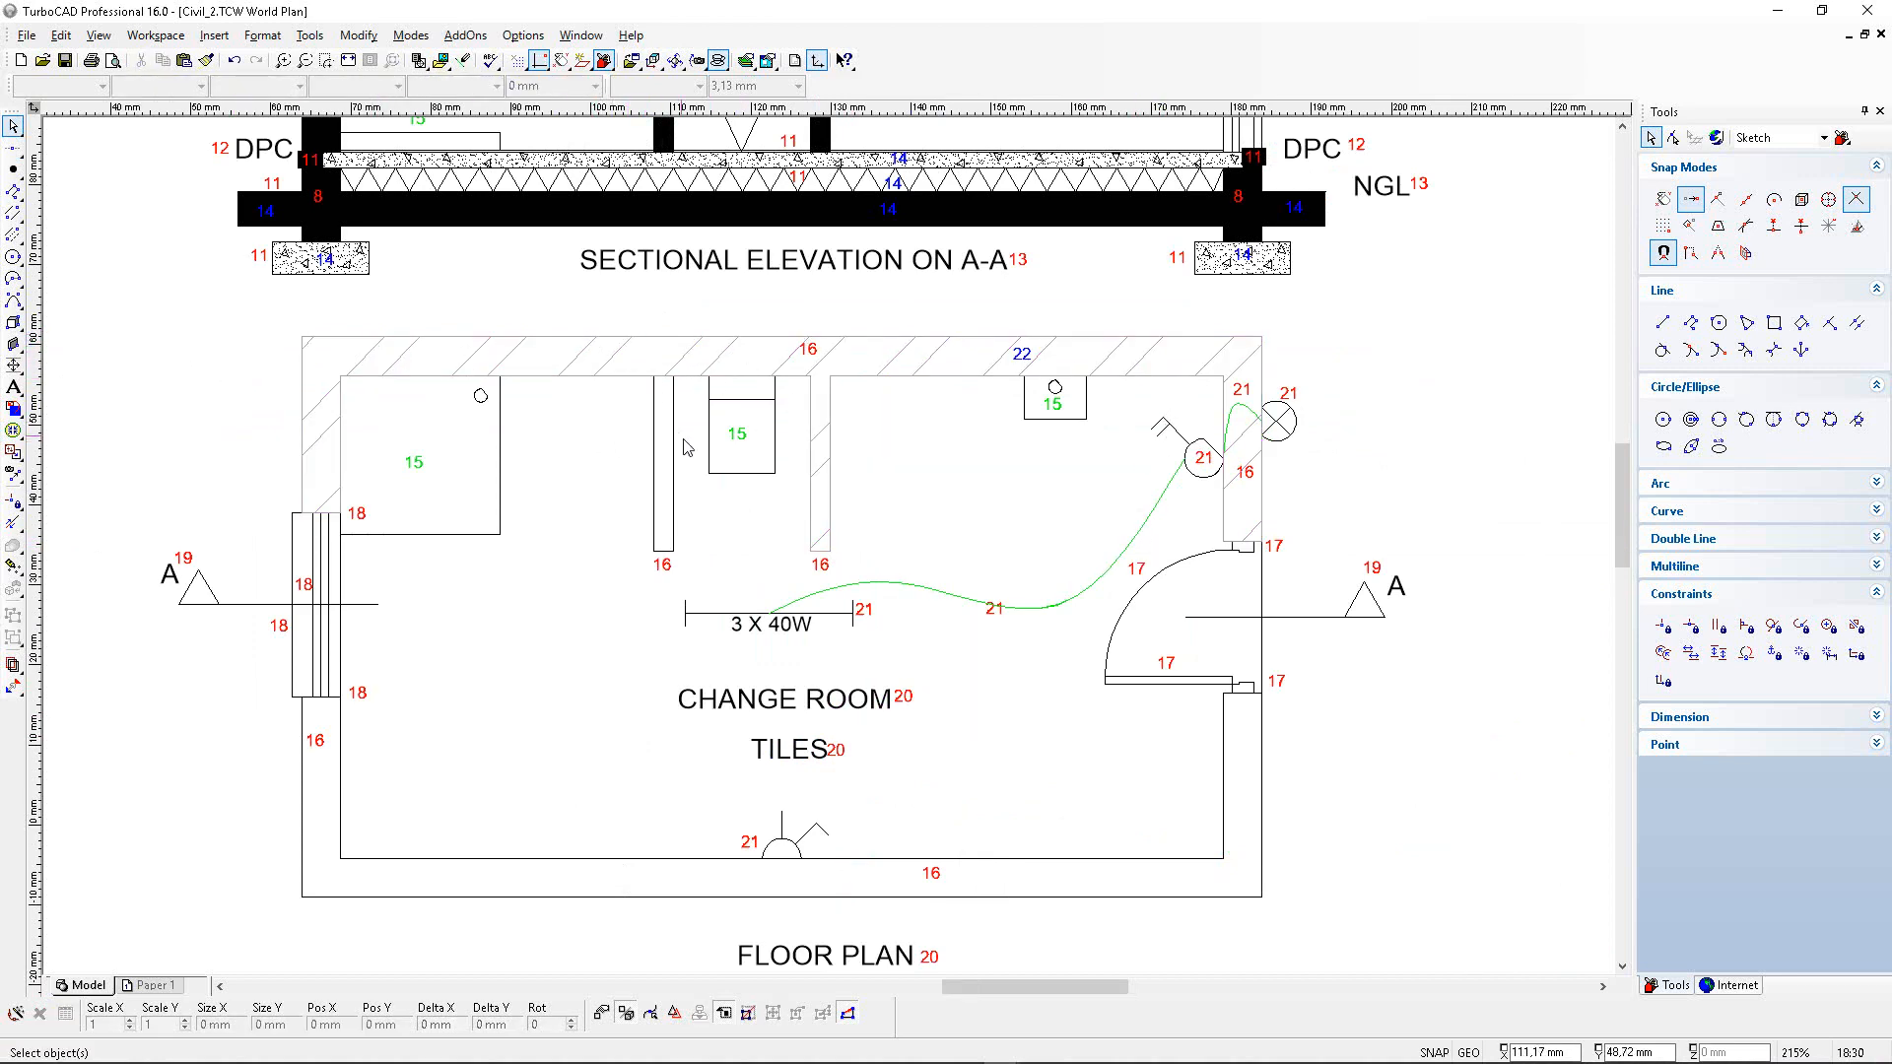
# Set the brush pattern scale of the wall hatching to 10.
pyautogui.scroll(2, 670, 410)
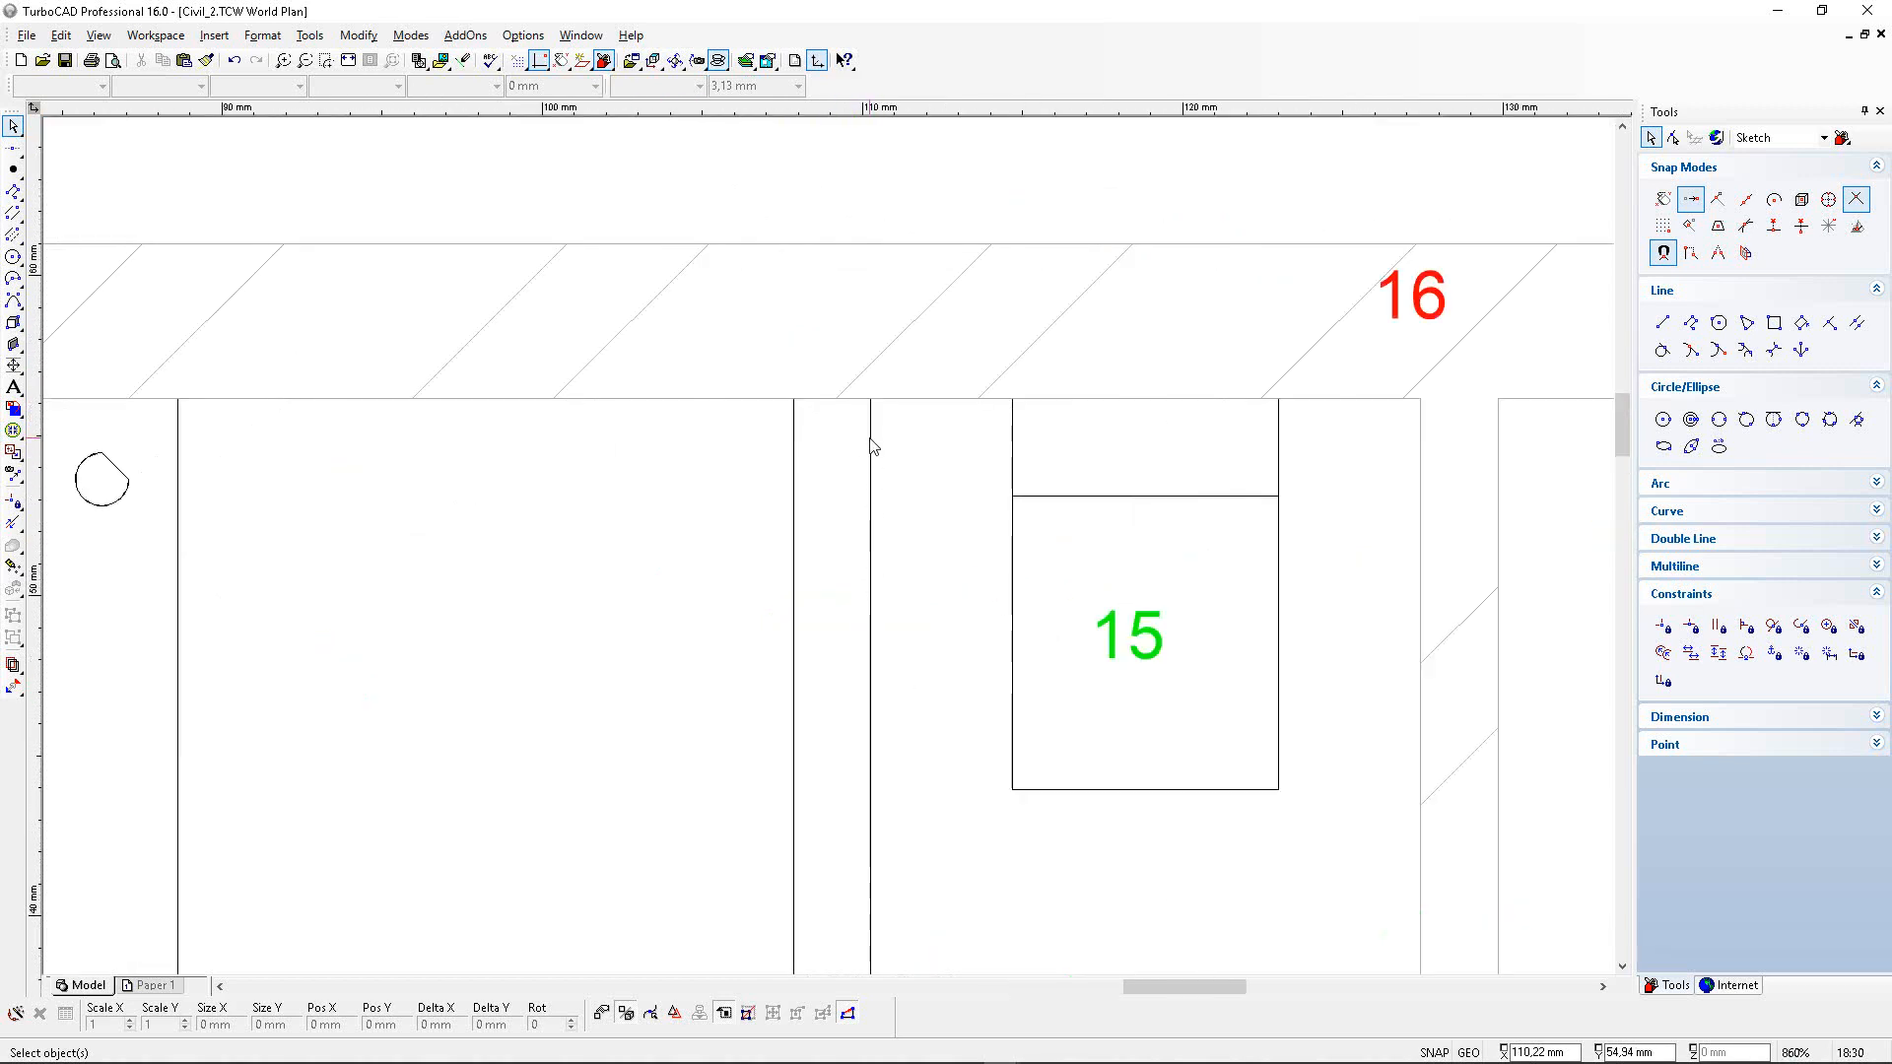
pyautogui.scroll(-1, 857, 541)
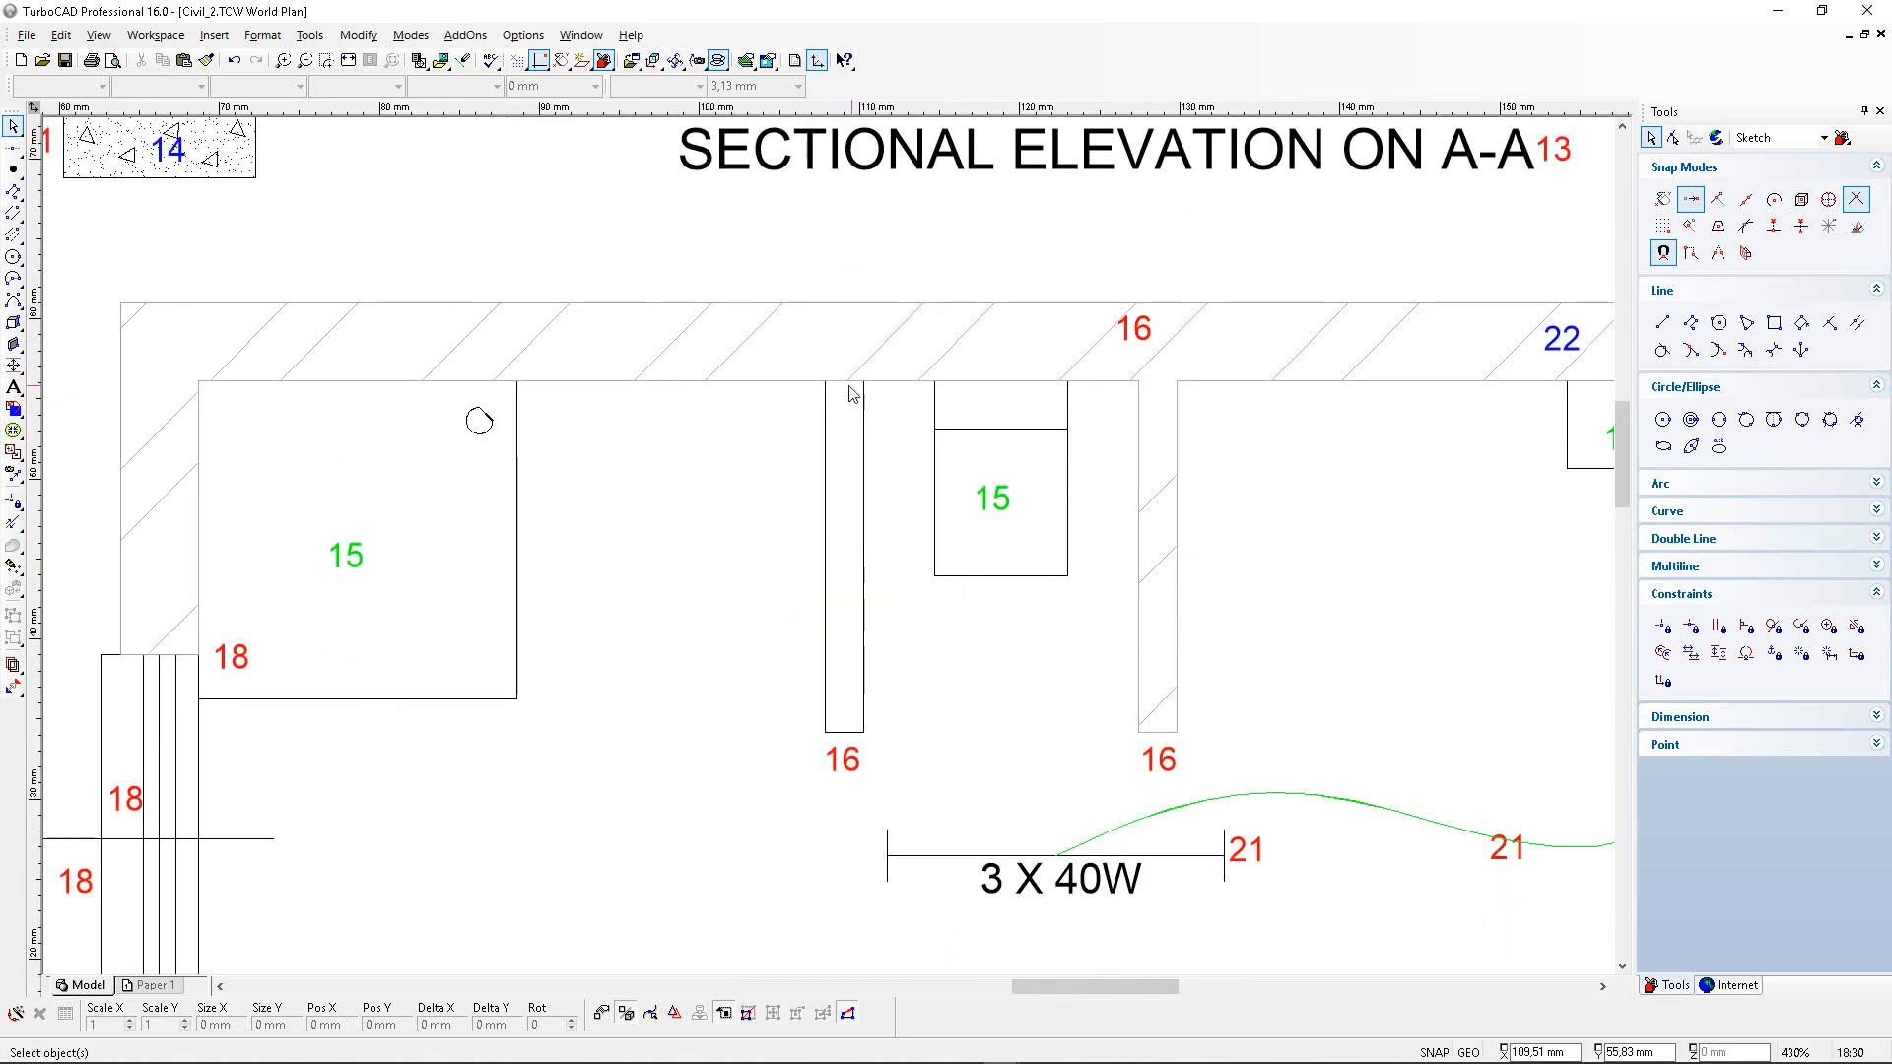
pyautogui.scroll(1, 899, 335)
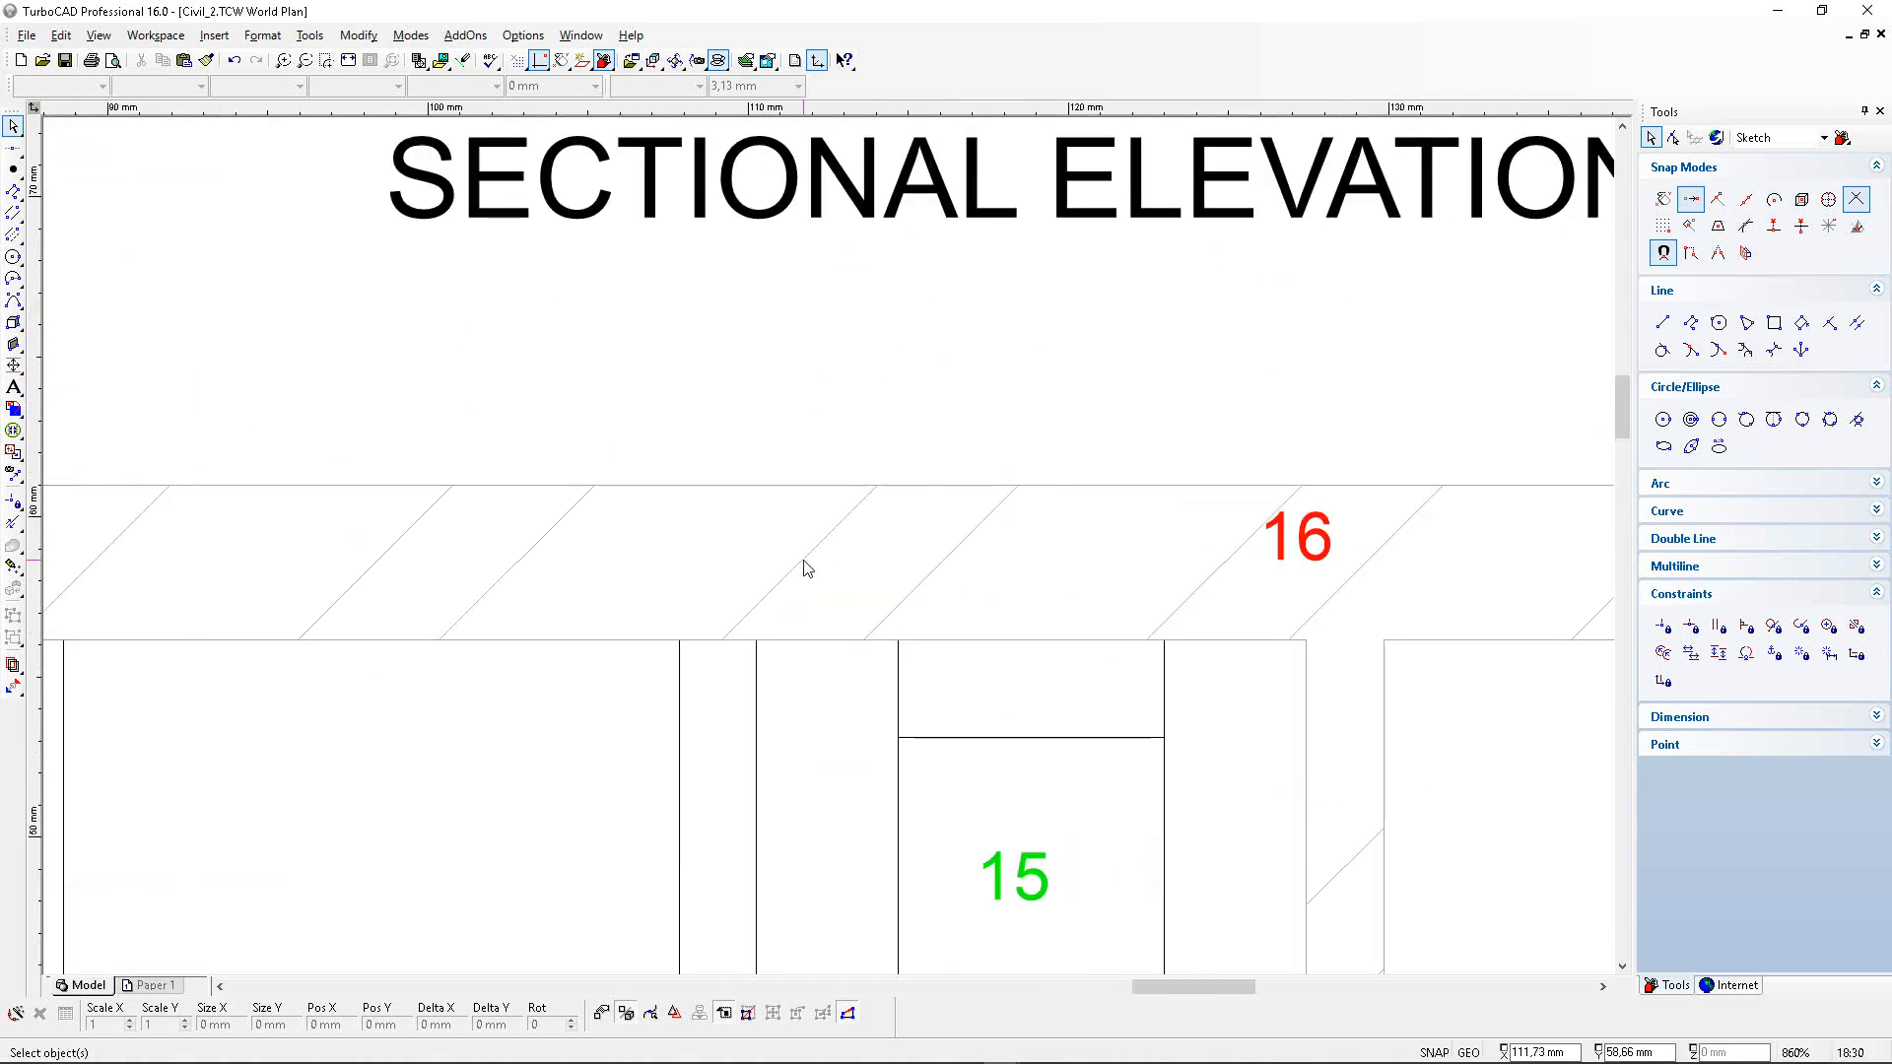
pyautogui.doubleClick(802, 559)
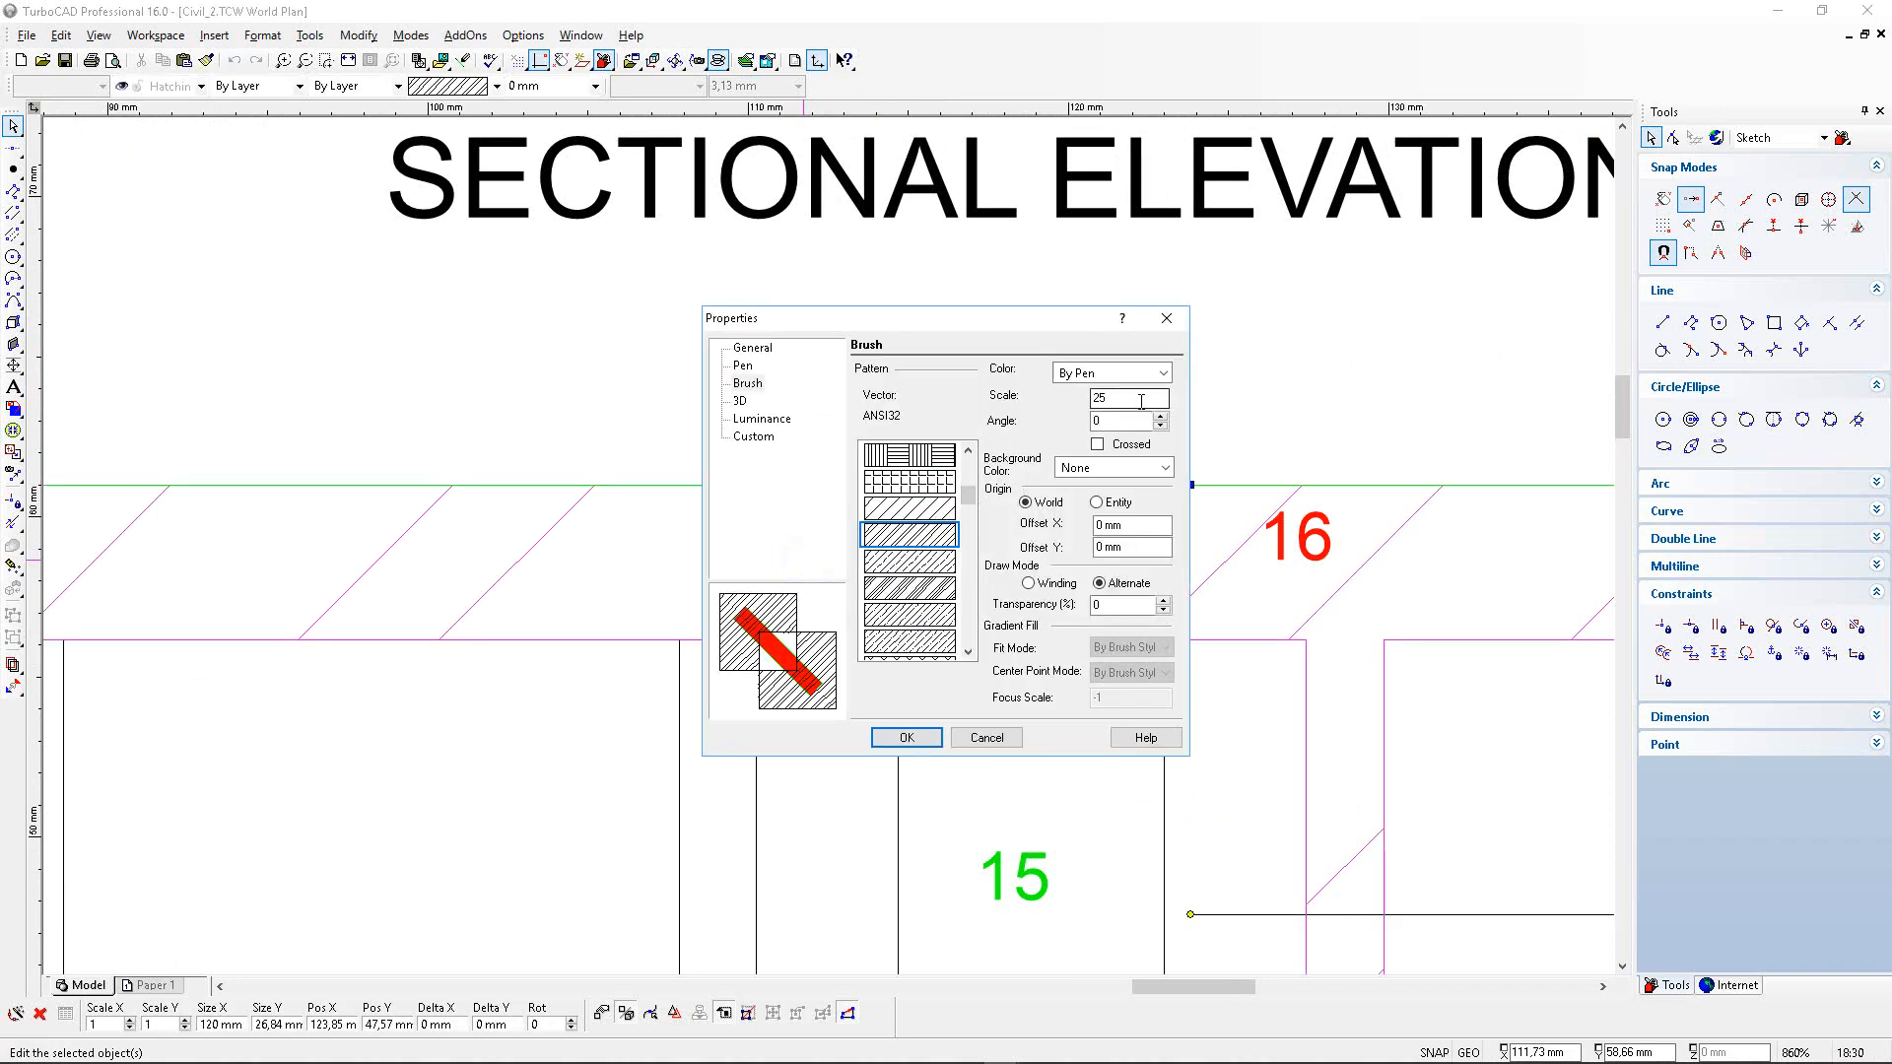
pyautogui.doubleClick(1143, 398)
pyautogui.write('10')
pyautogui.click(906, 738)
pyautogui.click(1006, 415)
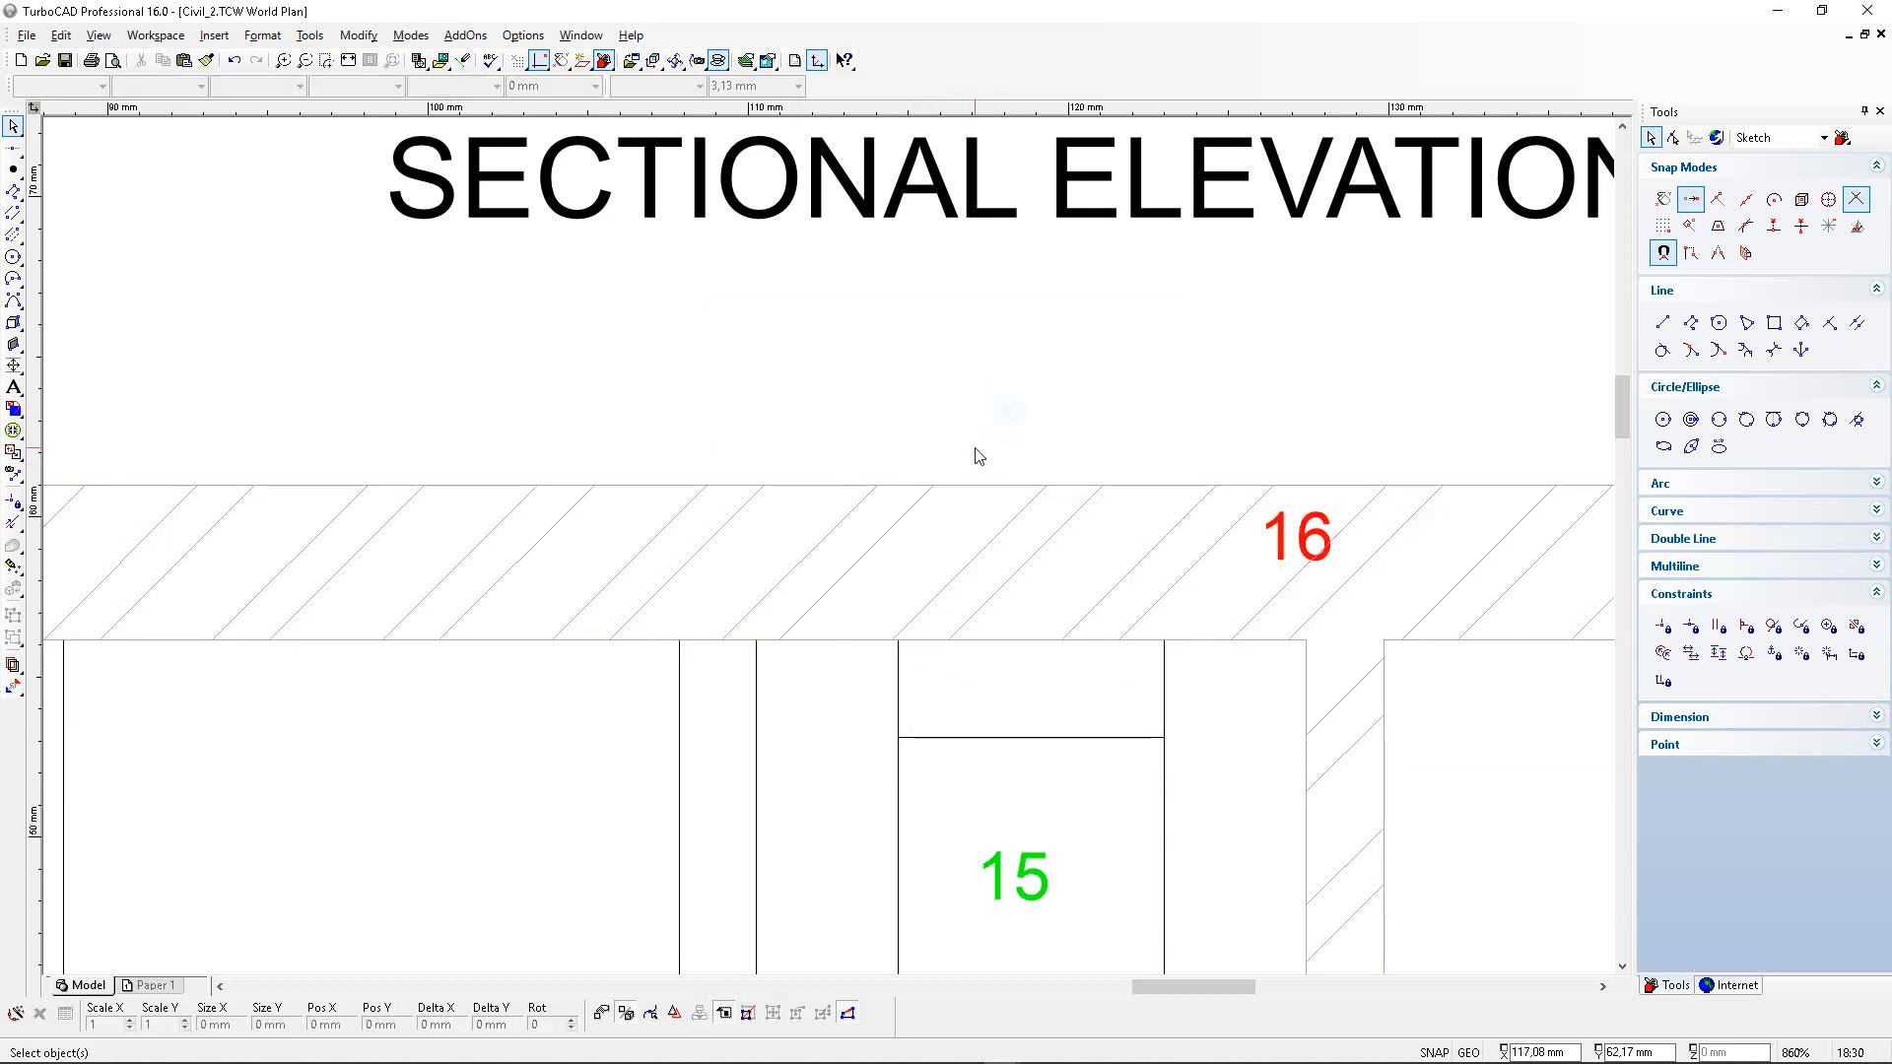
# Try a smaller brush pattern scale on the floor plan's ANSI32 wall hatching and deselect the outline.
pyautogui.scroll(-2, 977, 453)
pyautogui.scroll(1, 825, 599)
pyautogui.scroll(-1, 828, 547)
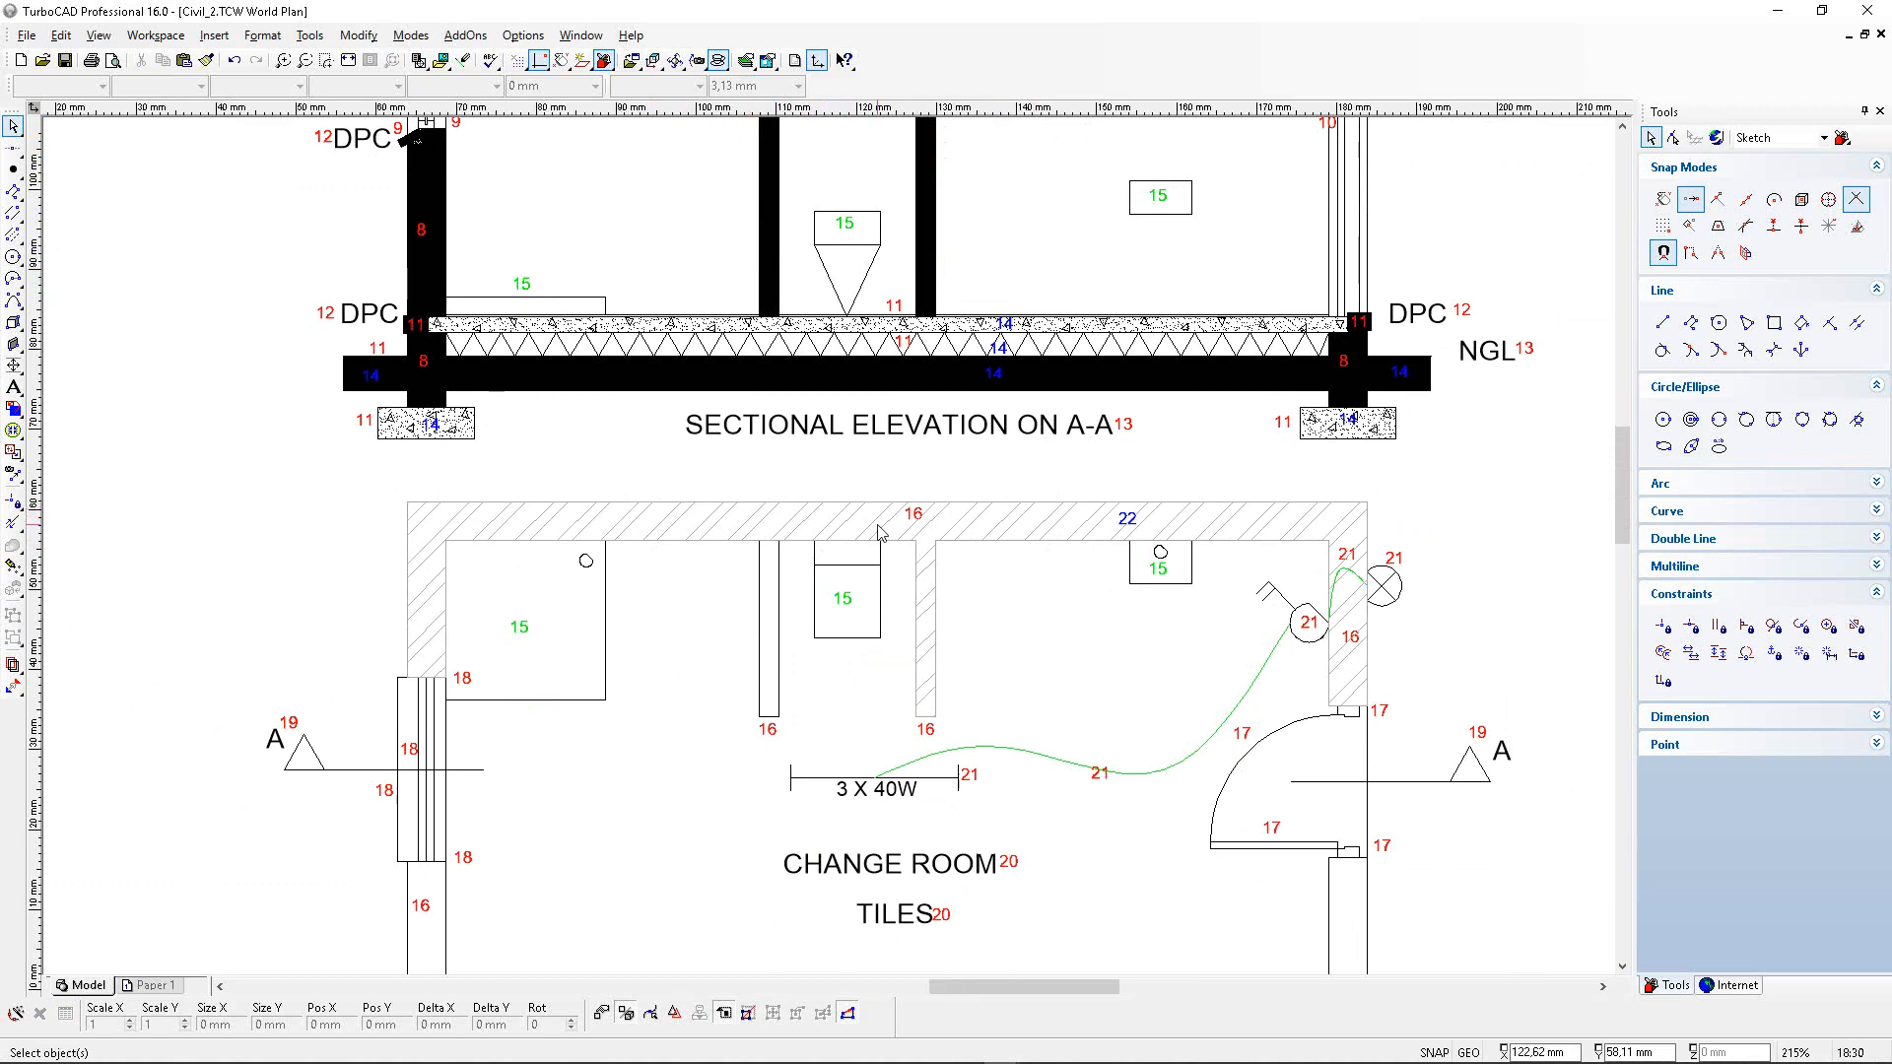
pyautogui.doubleClick(781, 529)
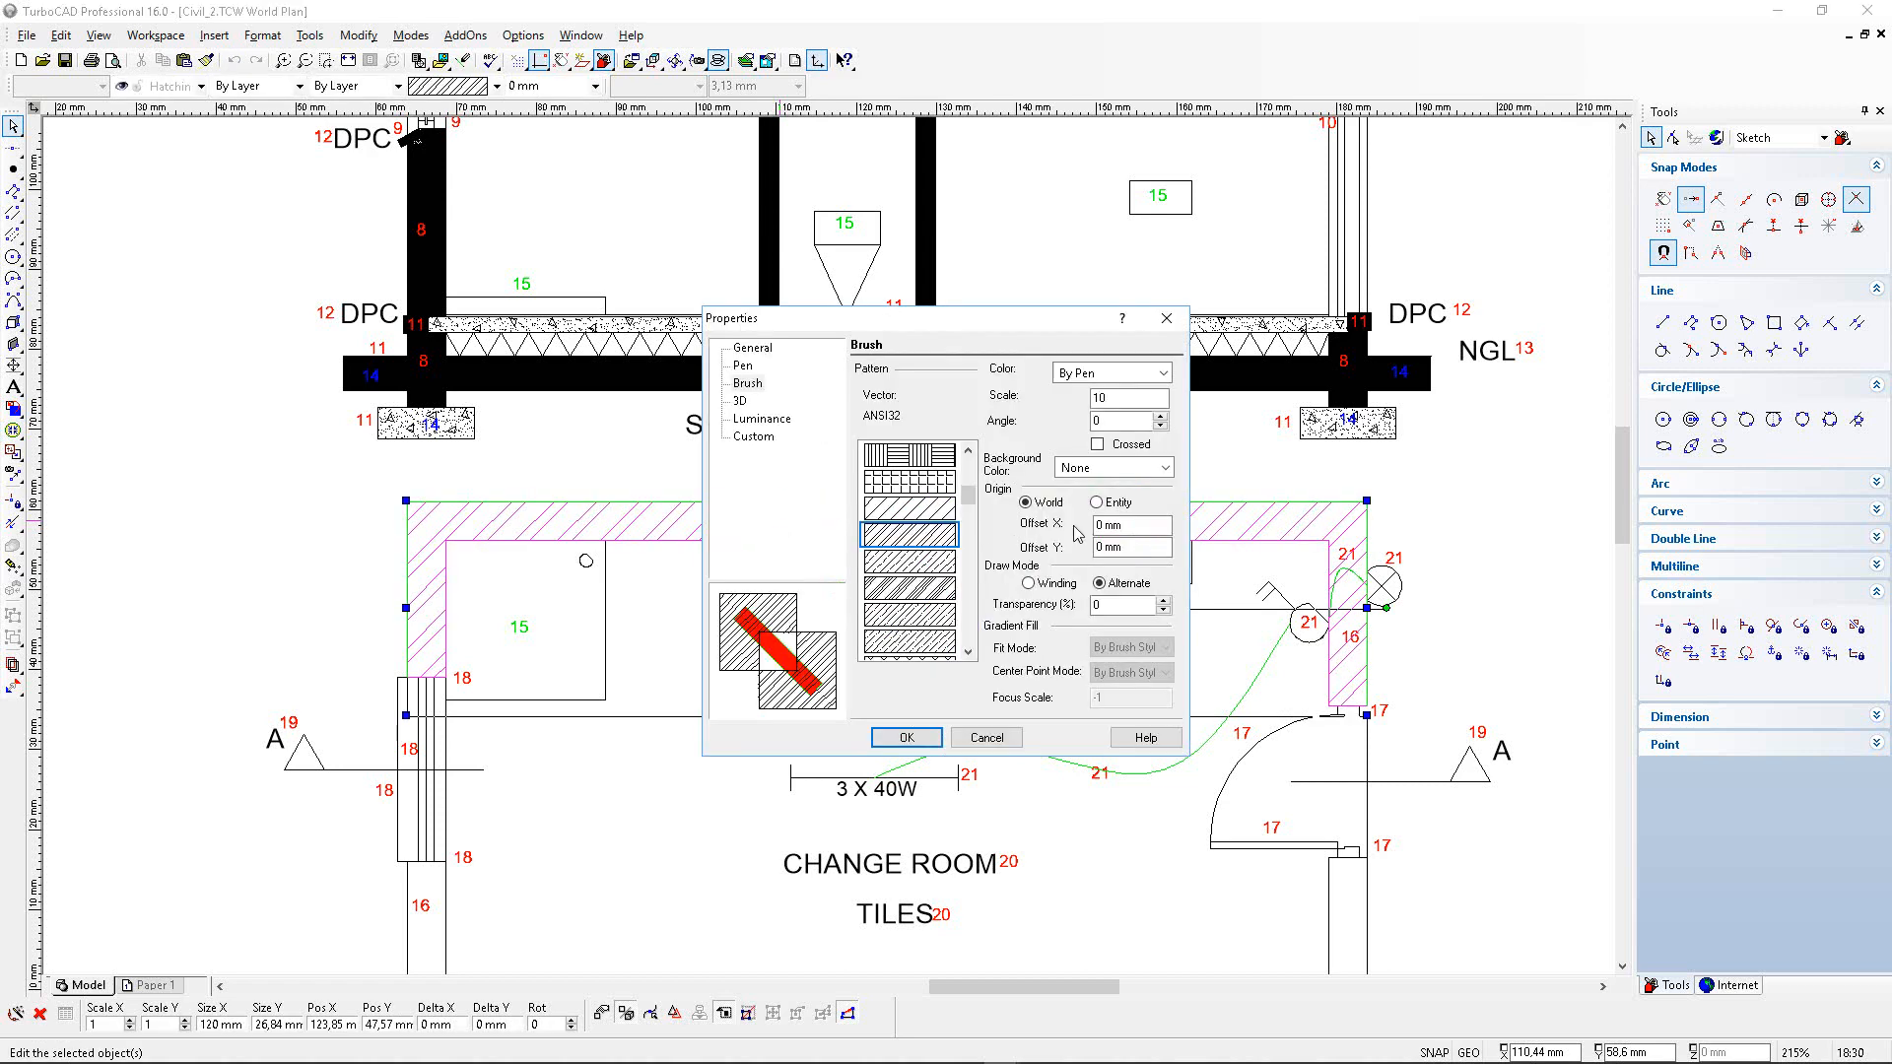
pyautogui.doubleClick(1130, 397)
pyautogui.write('2')
pyautogui.press('Return')
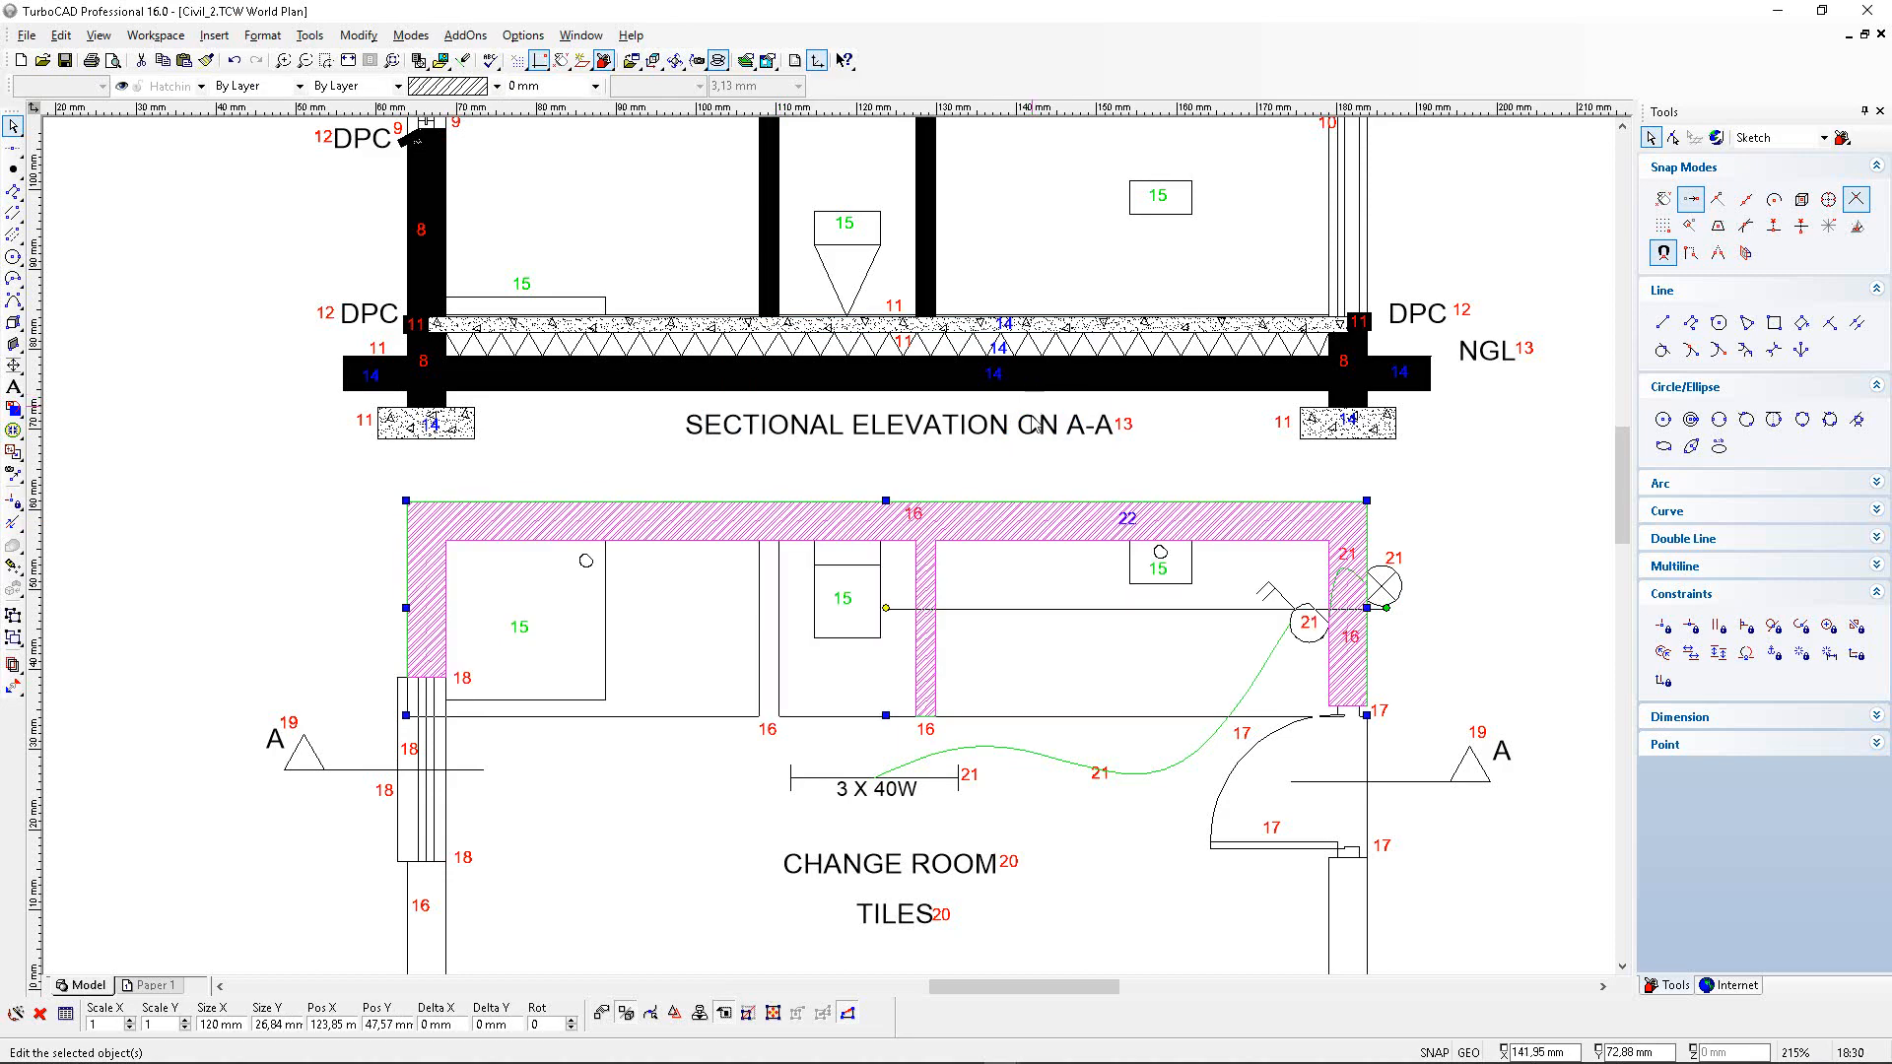
pyautogui.press('Escape')
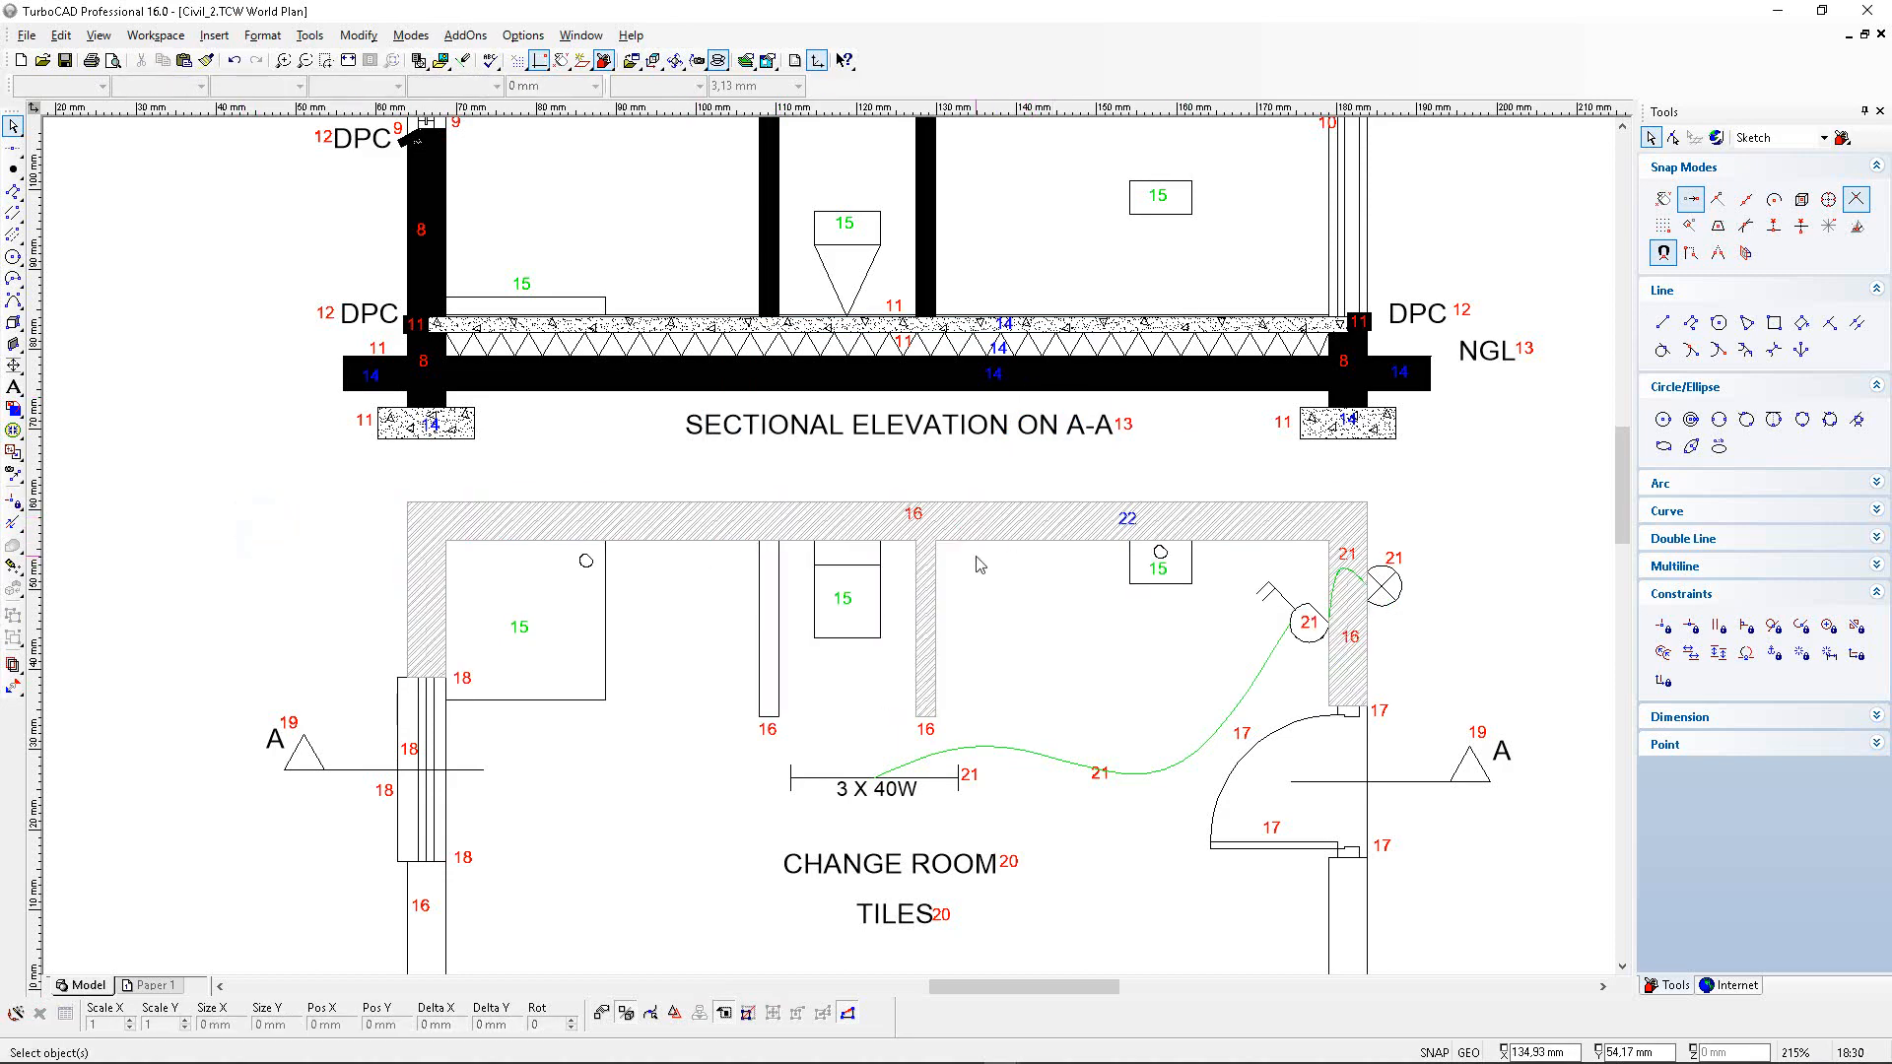
# Set the brush pattern scale of the floor plan's wall hatching back to 10 and deselect the outline.
pyautogui.scroll(1, 890, 370)
pyautogui.scroll(2, 830, 551)
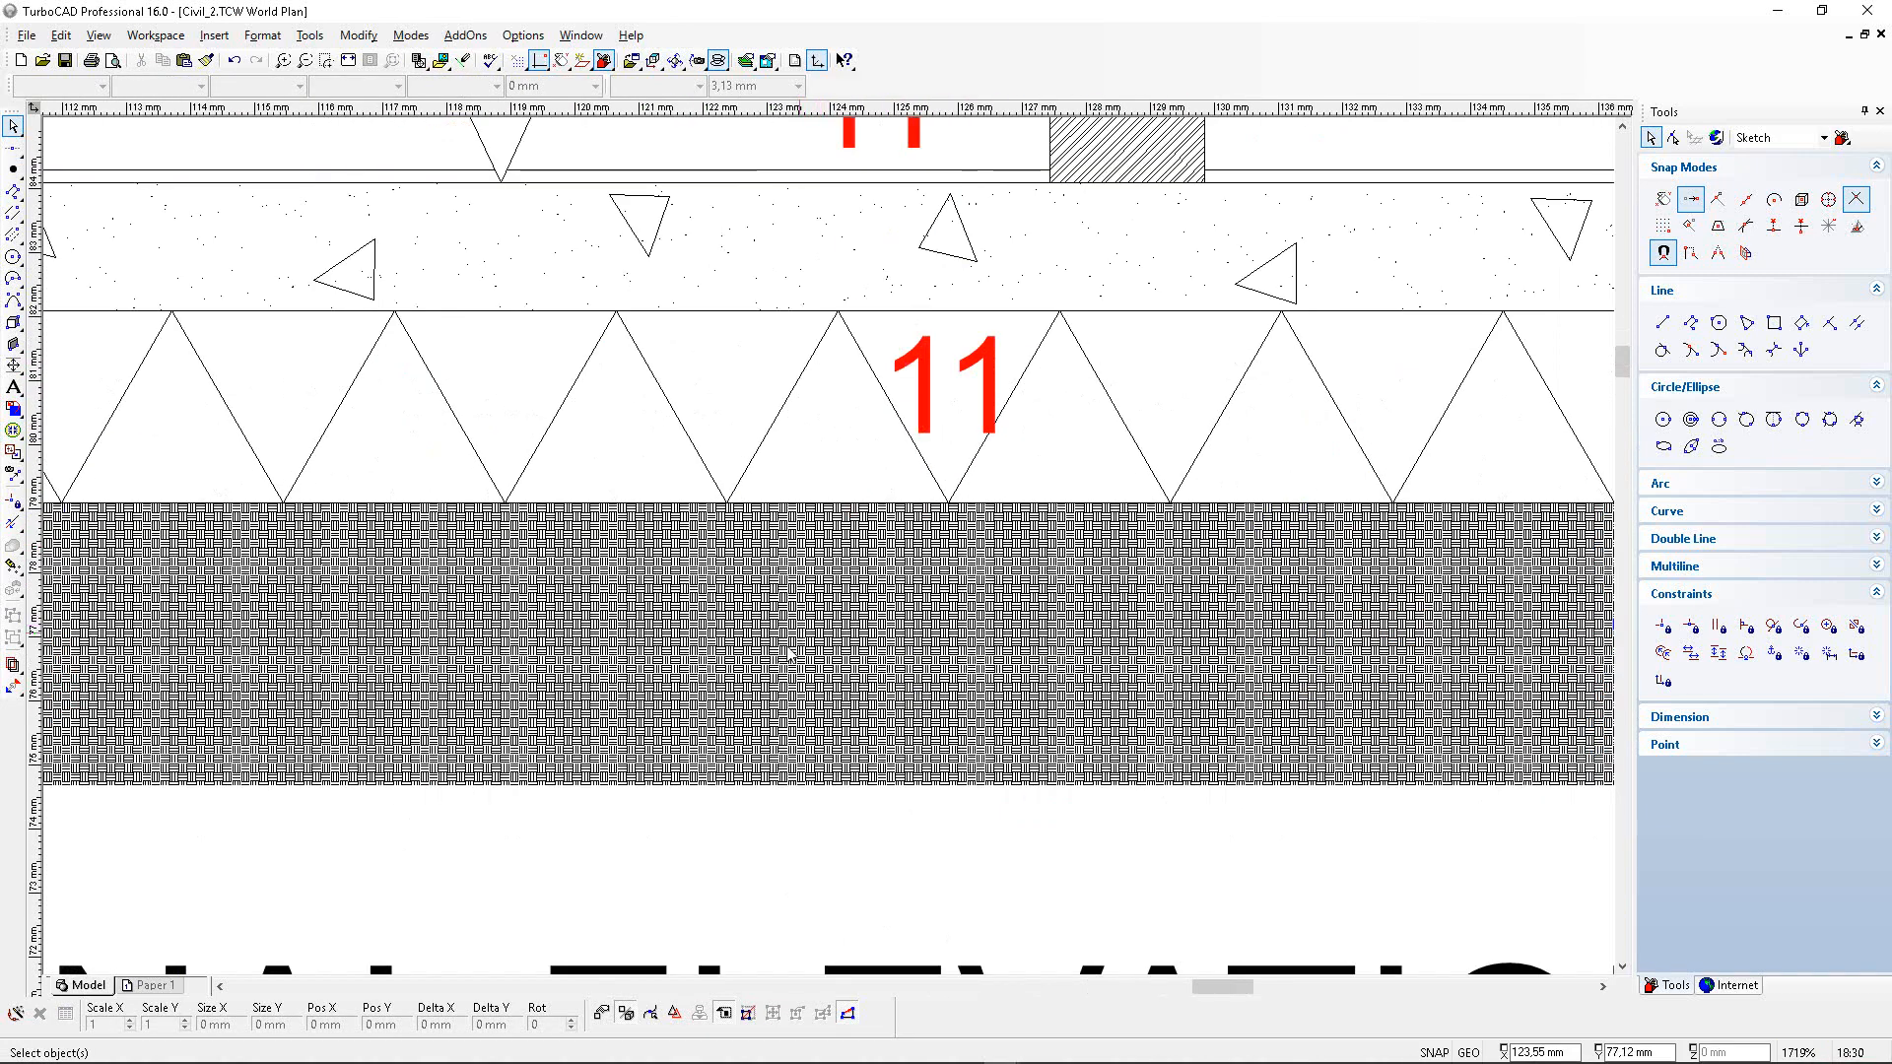
pyautogui.scroll(-2, 829, 552)
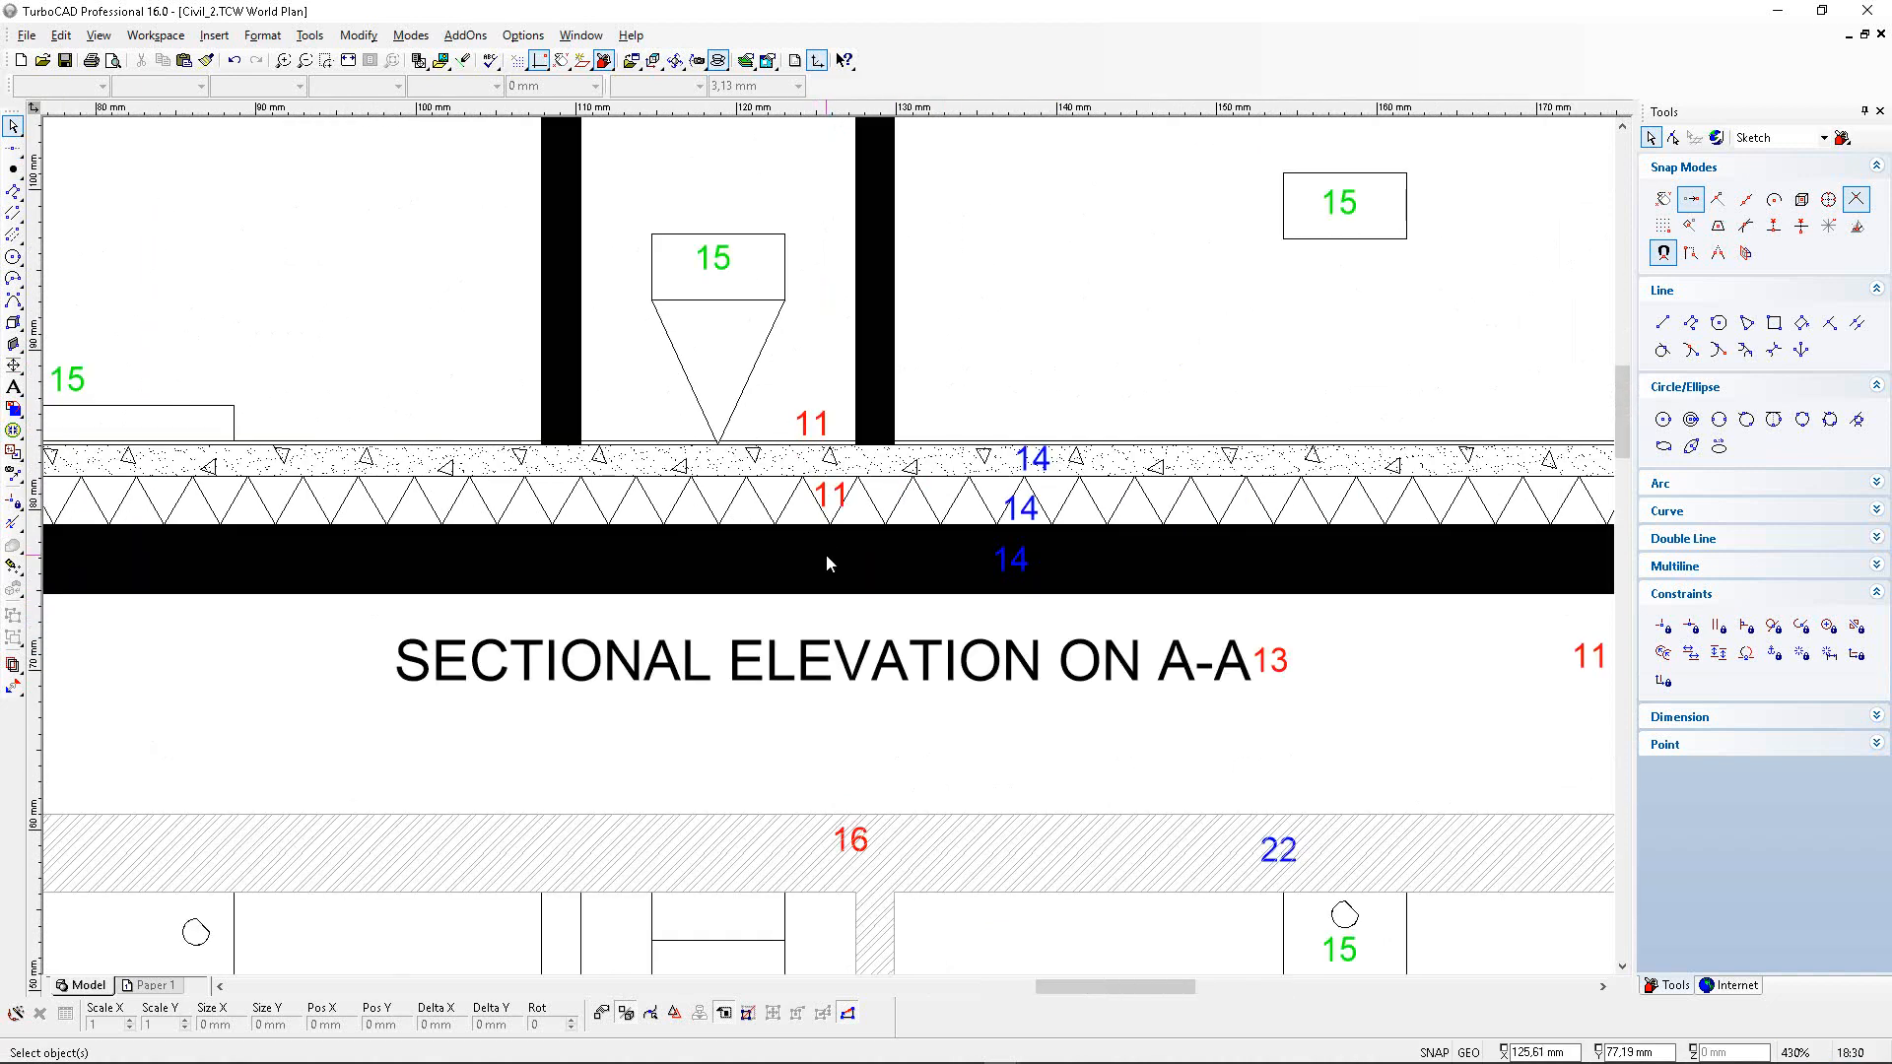
pyautogui.scroll(-2, 826, 554)
pyautogui.scroll(2, 752, 642)
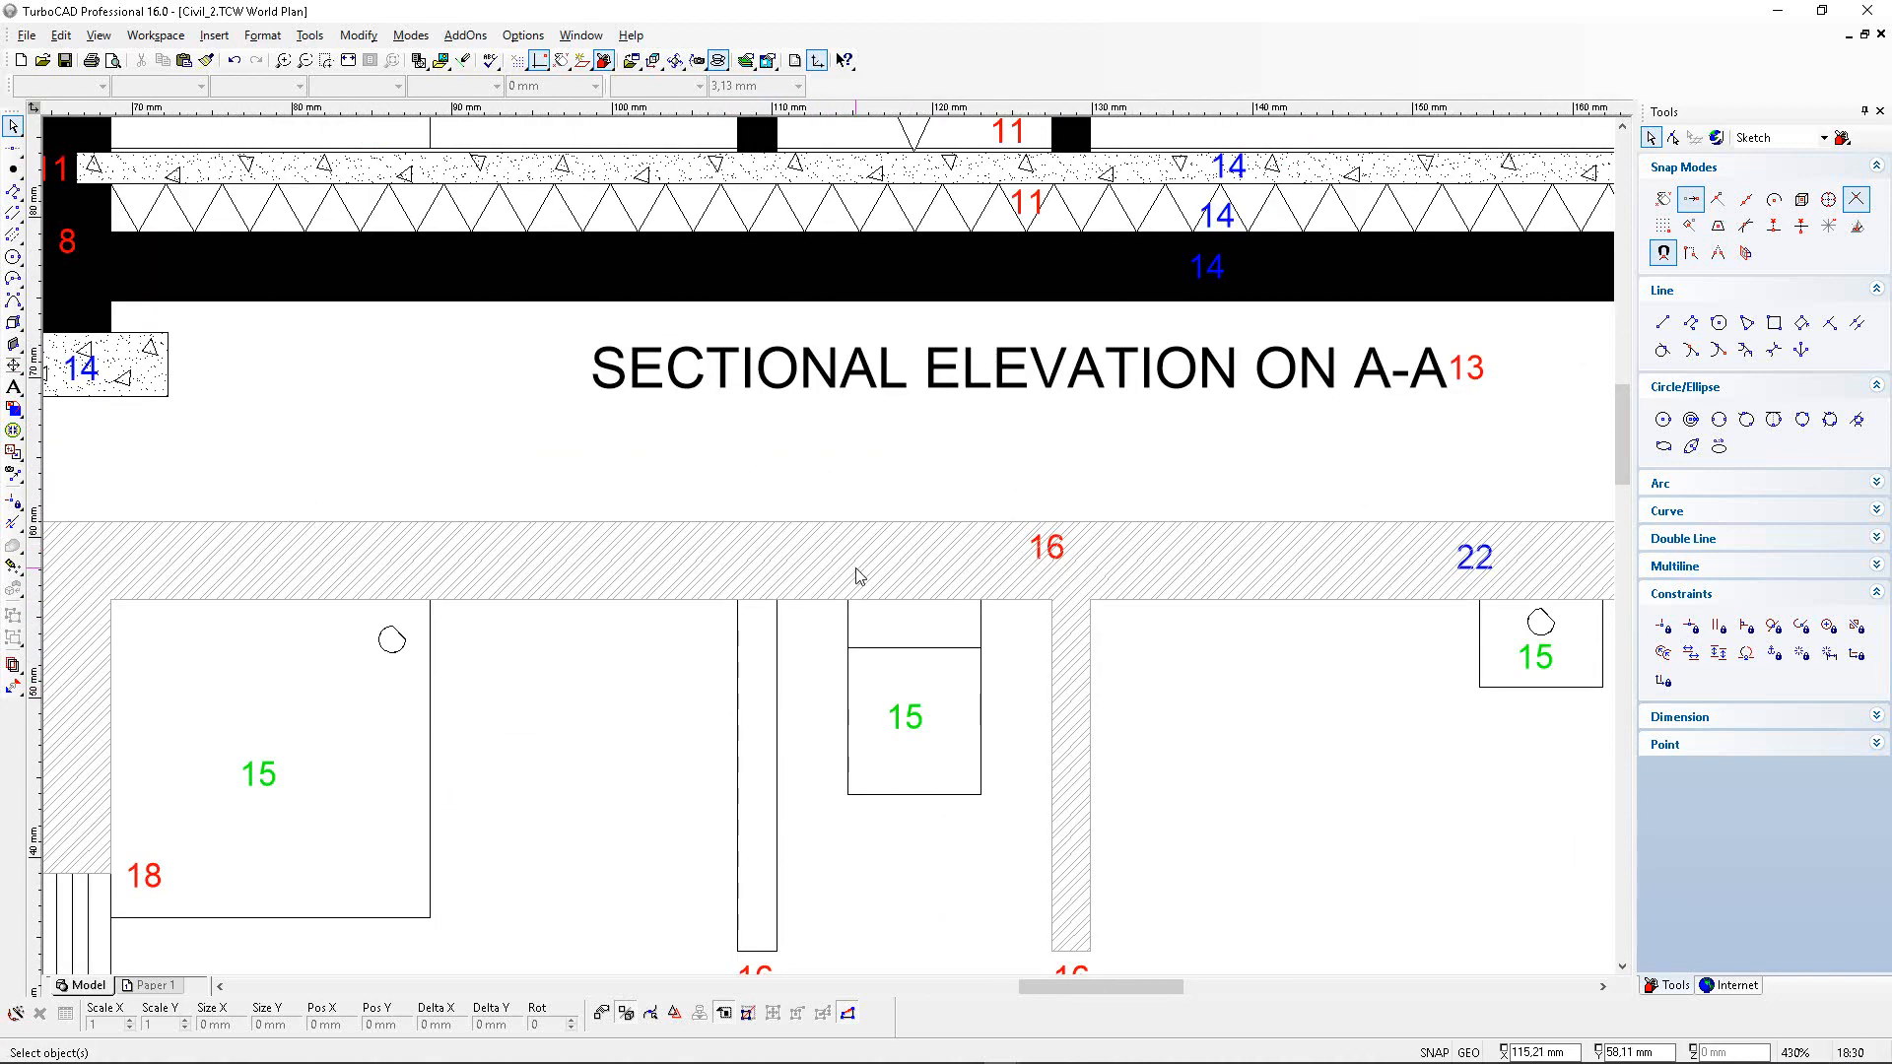
pyautogui.doubleClick(858, 577)
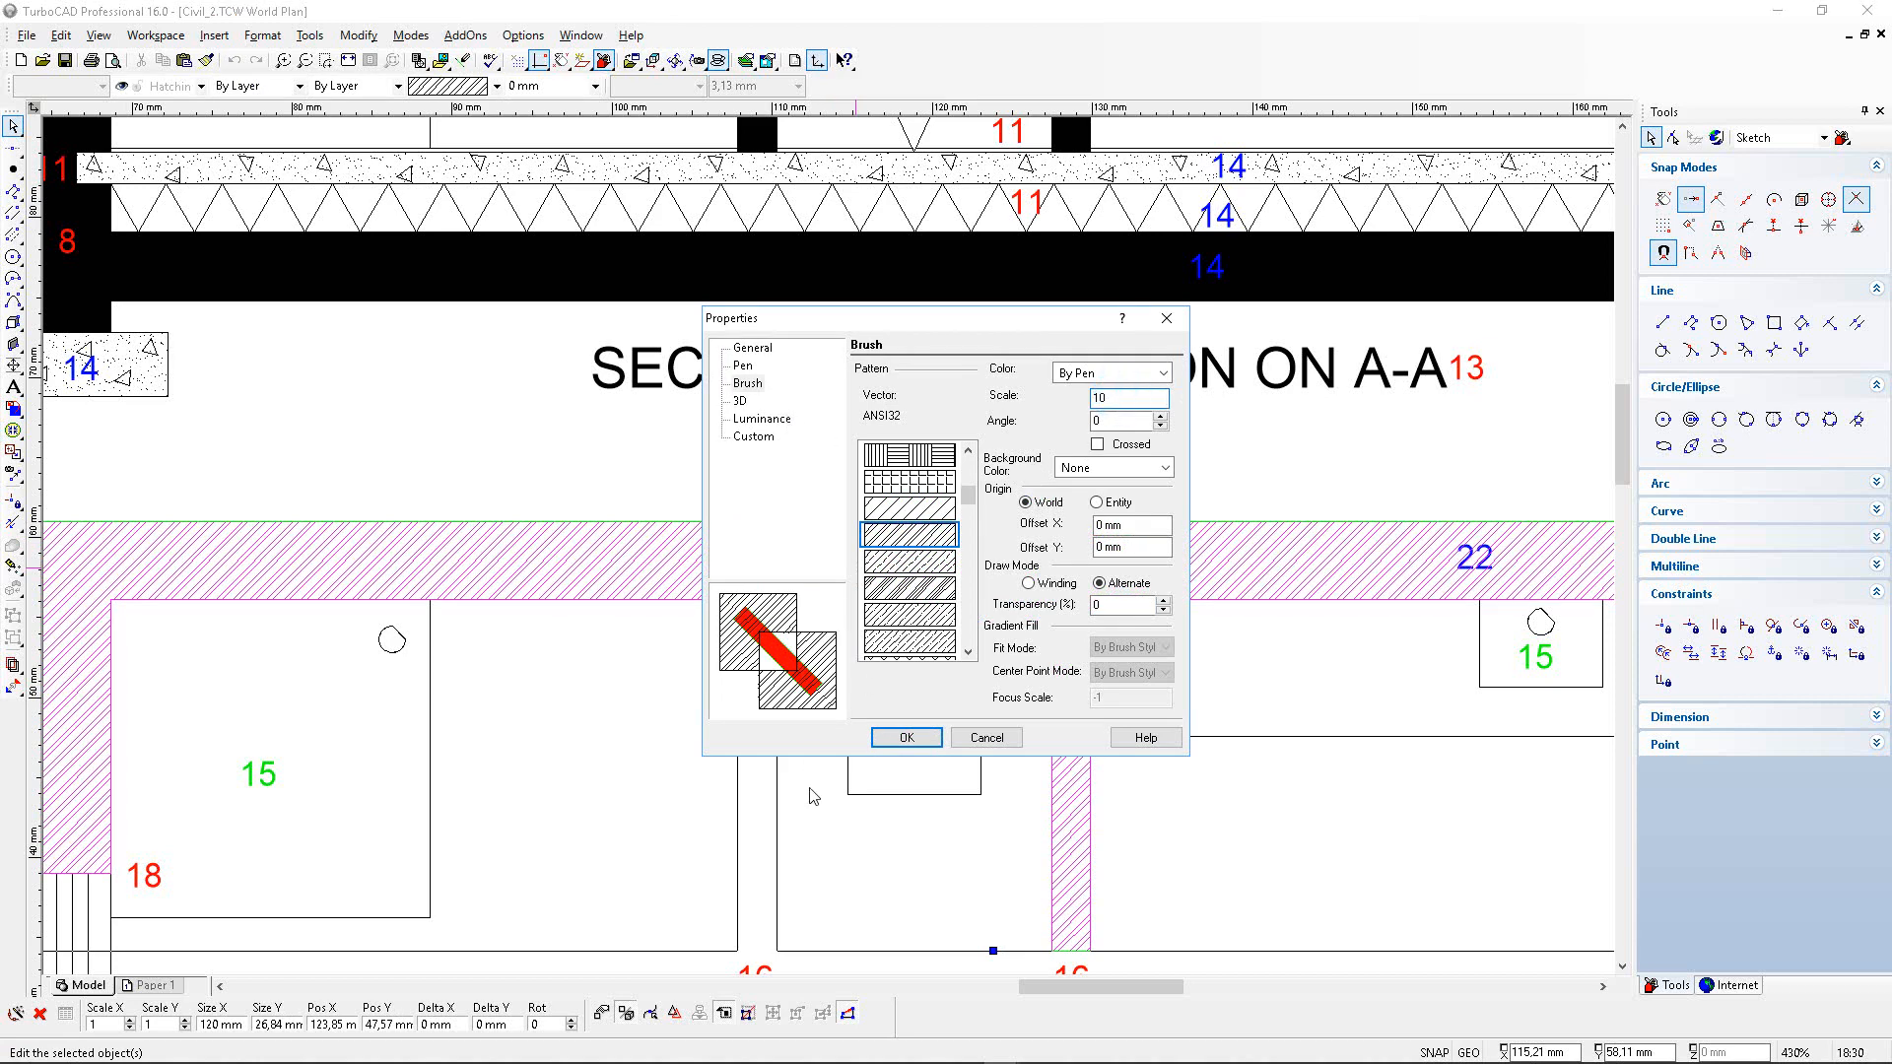
pyautogui.click(906, 737)
pyautogui.click(786, 480)
pyautogui.scroll(-1, 846, 581)
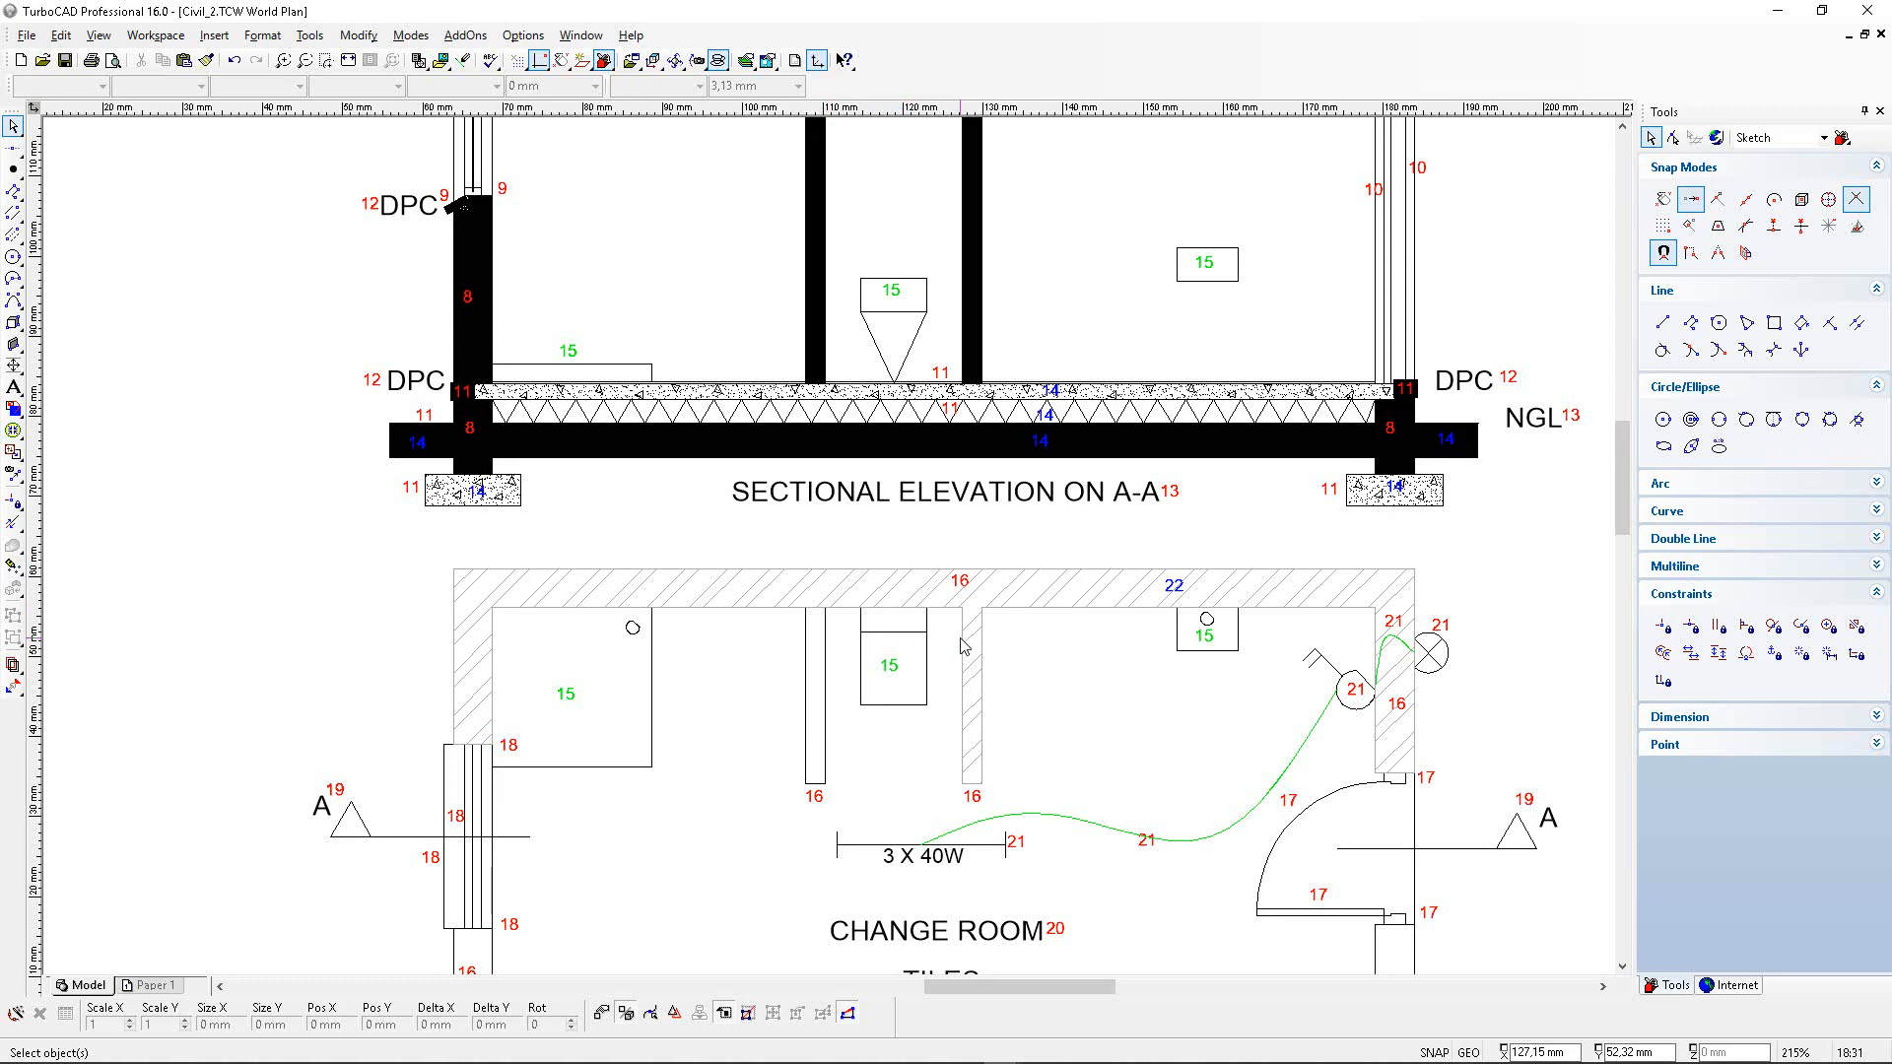
# Examine the floor plan's wall hatching and compare it with the dense hatches around the floor slab in the sectional elevation.
pyautogui.scroll(1, 871, 554)
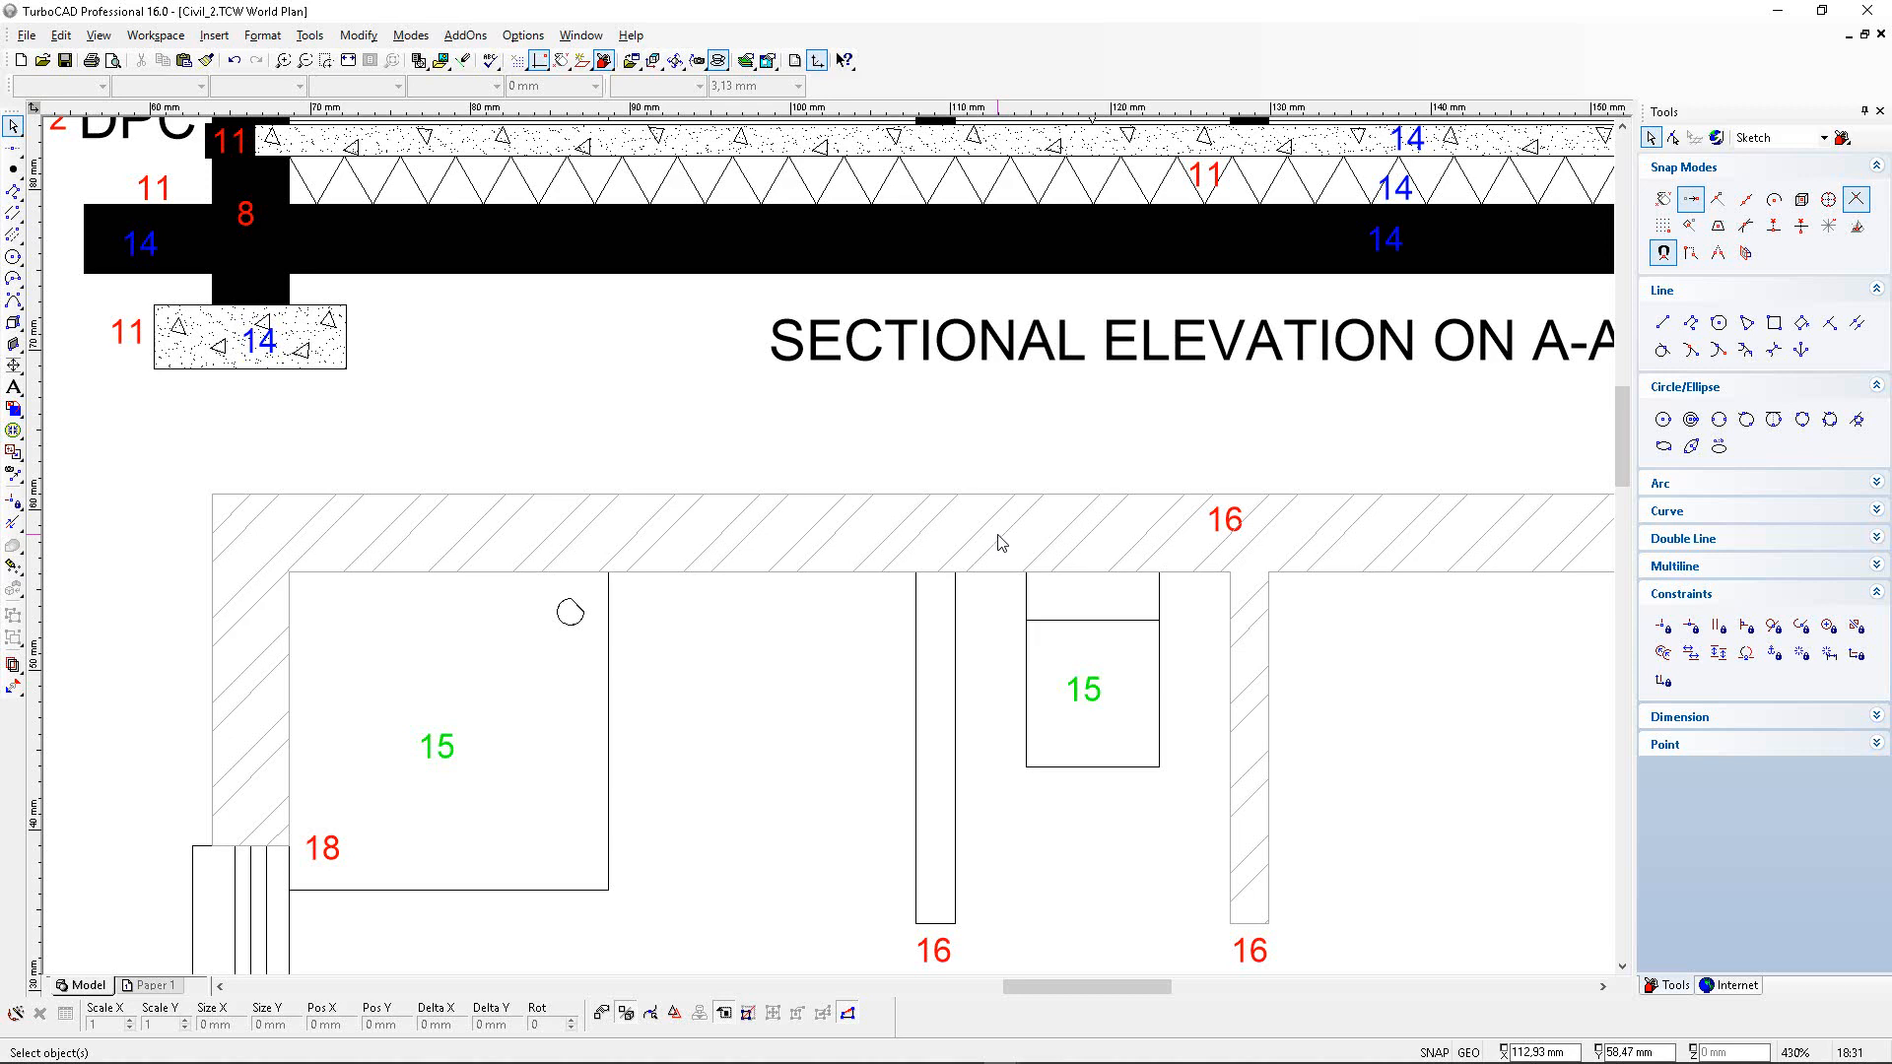
pyautogui.scroll(-2, 1001, 542)
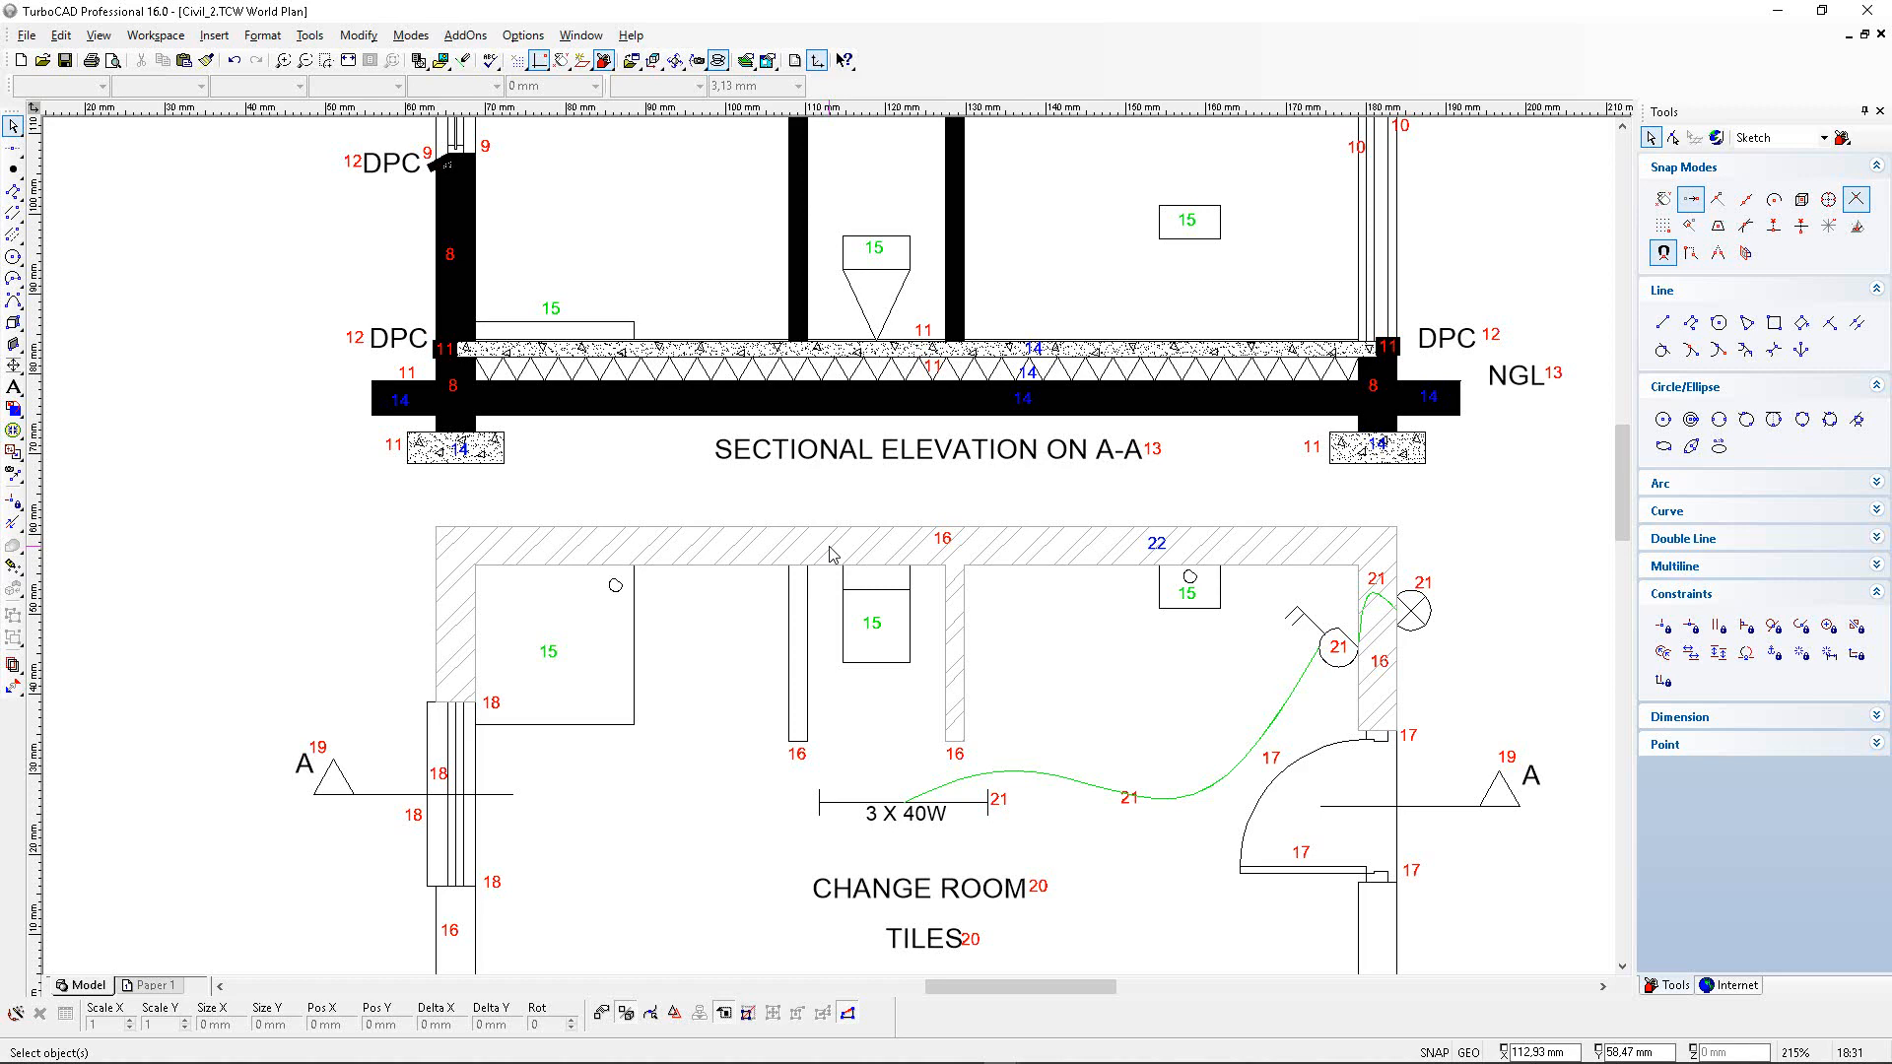
pyautogui.scroll(2, 831, 555)
pyautogui.scroll(-2, 830, 555)
pyautogui.scroll(-1, 730, 367)
pyautogui.scroll(2, 805, 549)
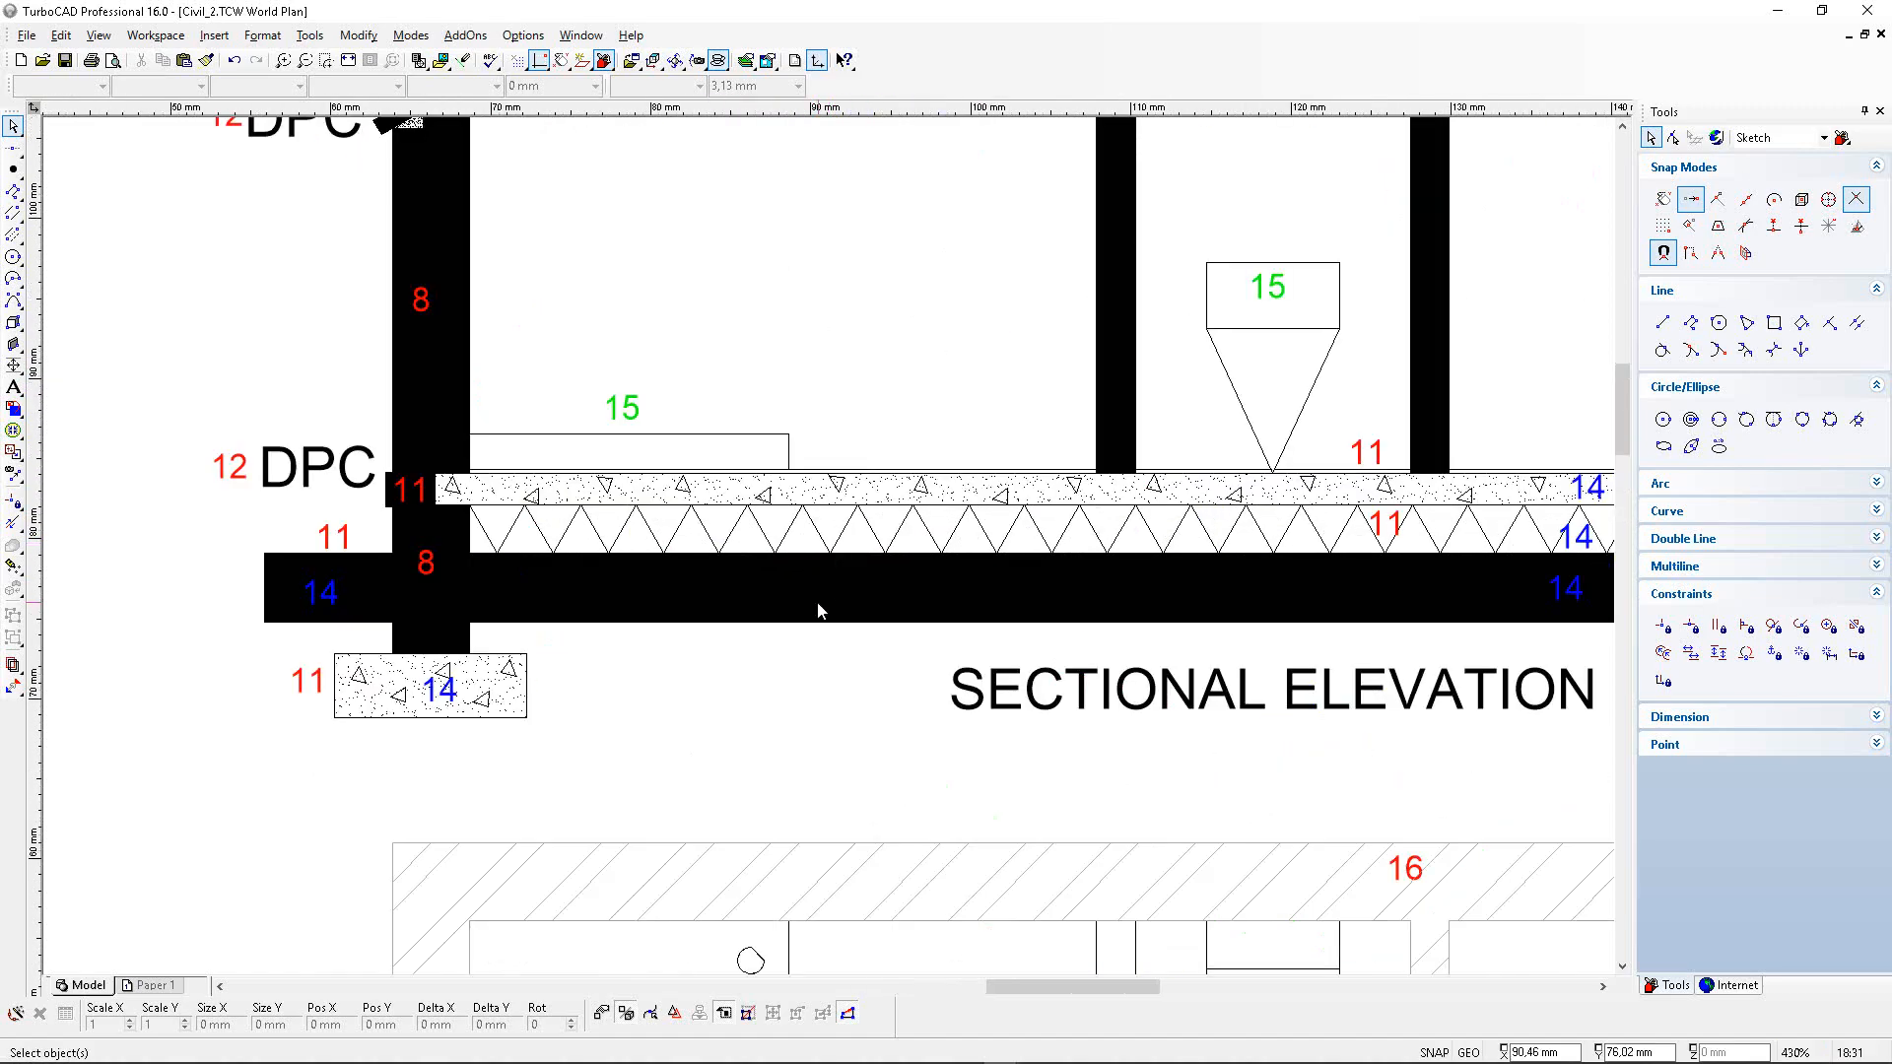
pyautogui.scroll(2, 688, 589)
pyautogui.scroll(-3, 898, 568)
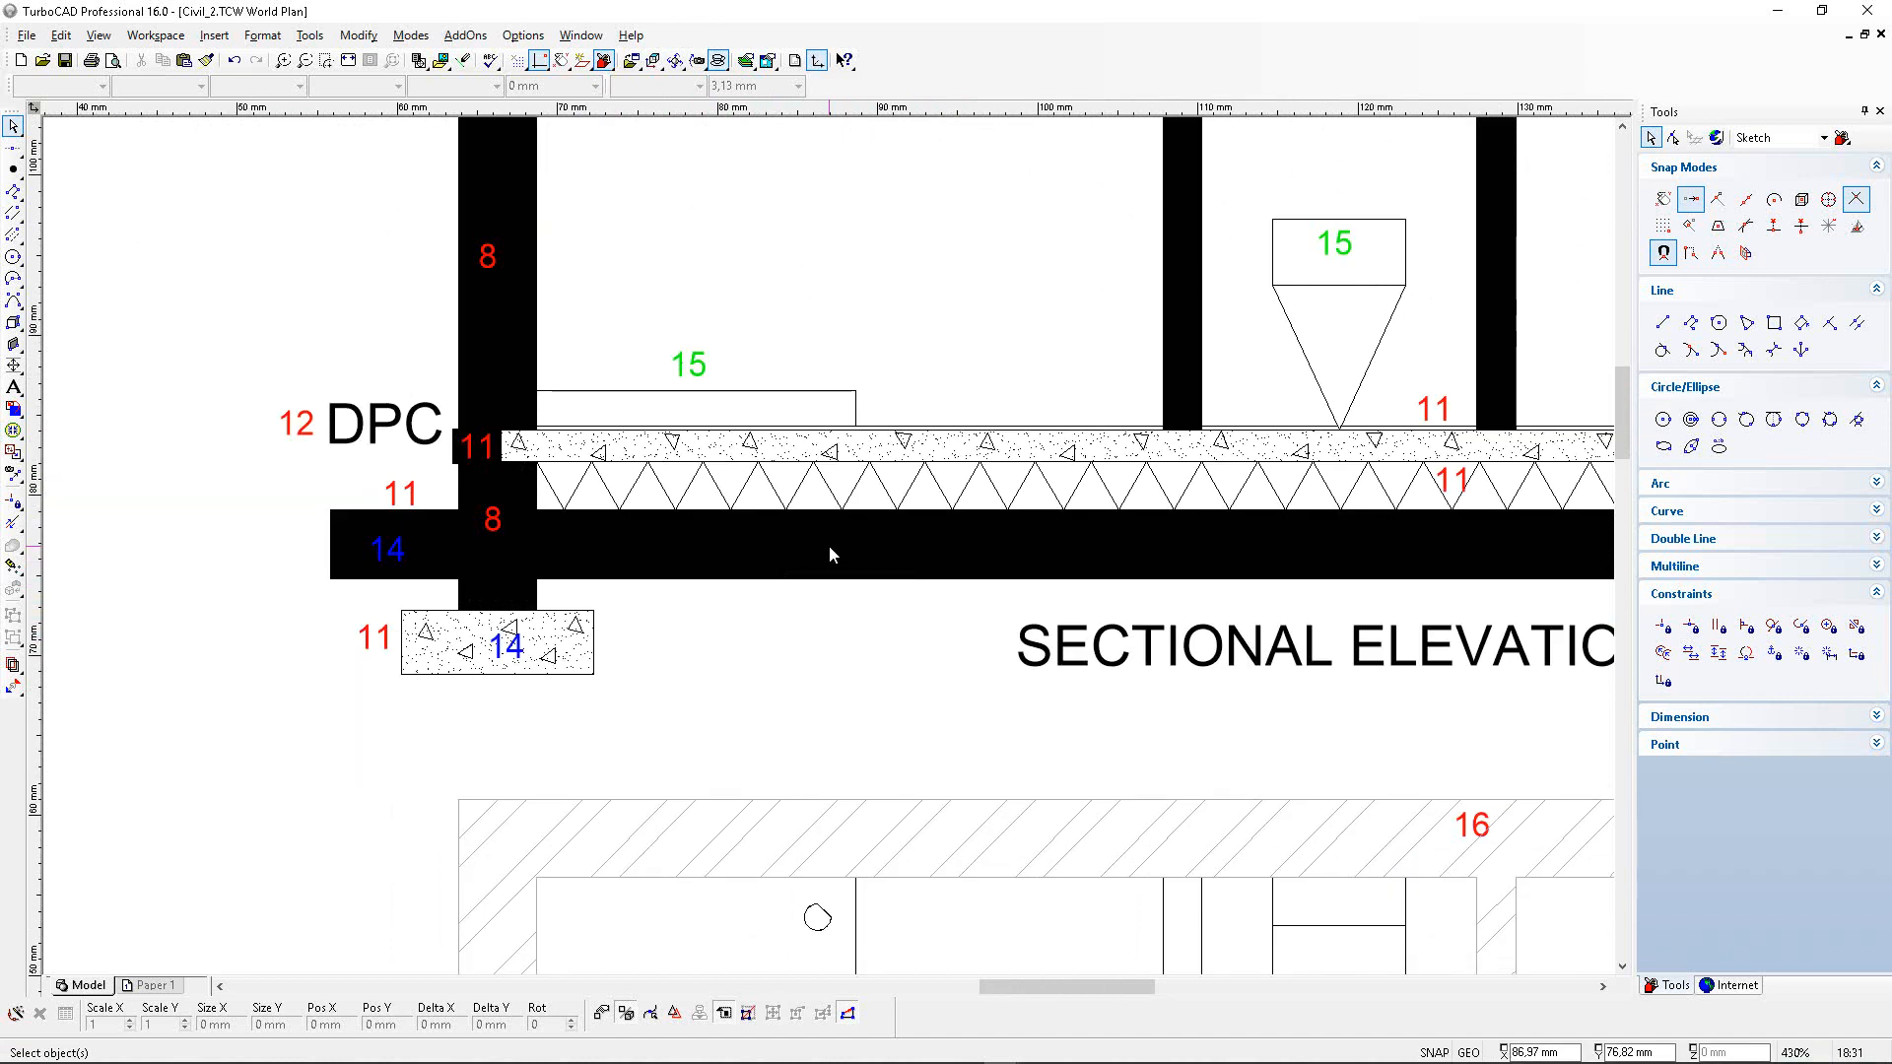
# Set the brush pattern scale of the EARTH hatch band below the floor in the sectional elevation to 20.
pyautogui.click(839, 558)
pyautogui.doubleClick(840, 558)
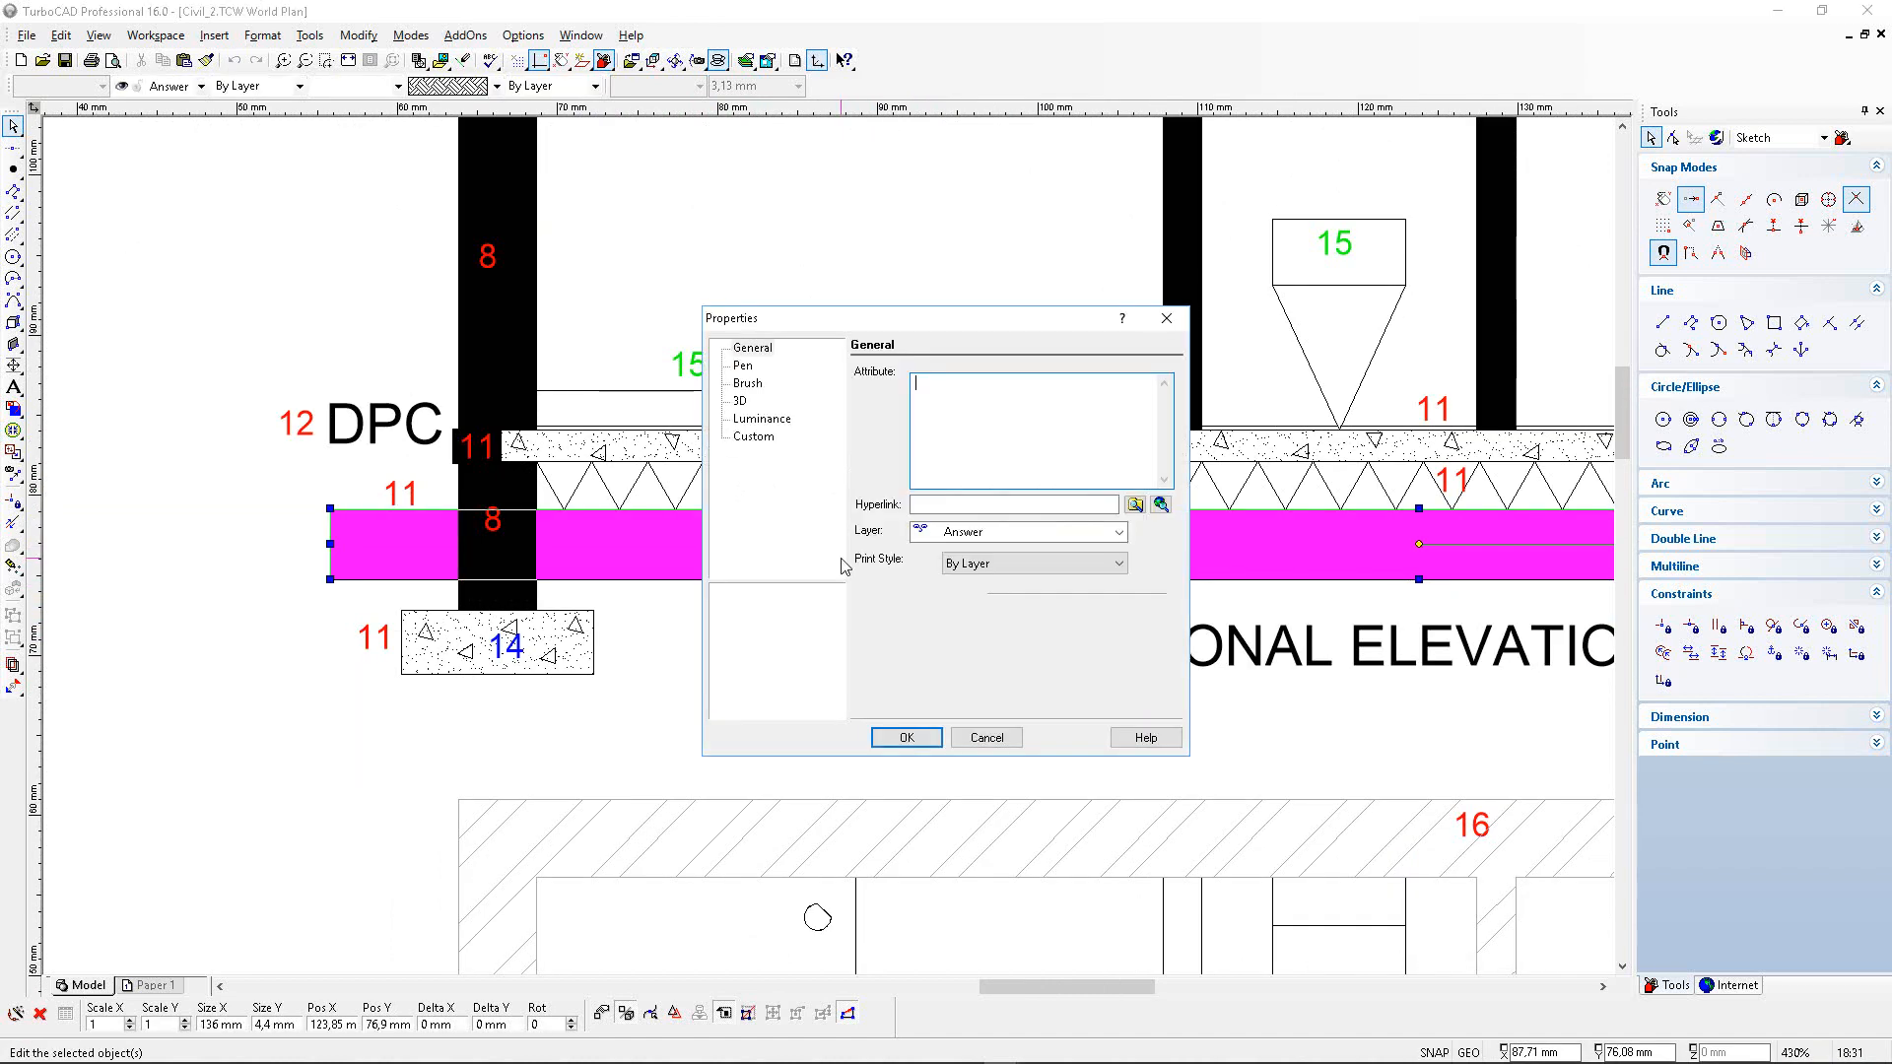
pyautogui.click(746, 383)
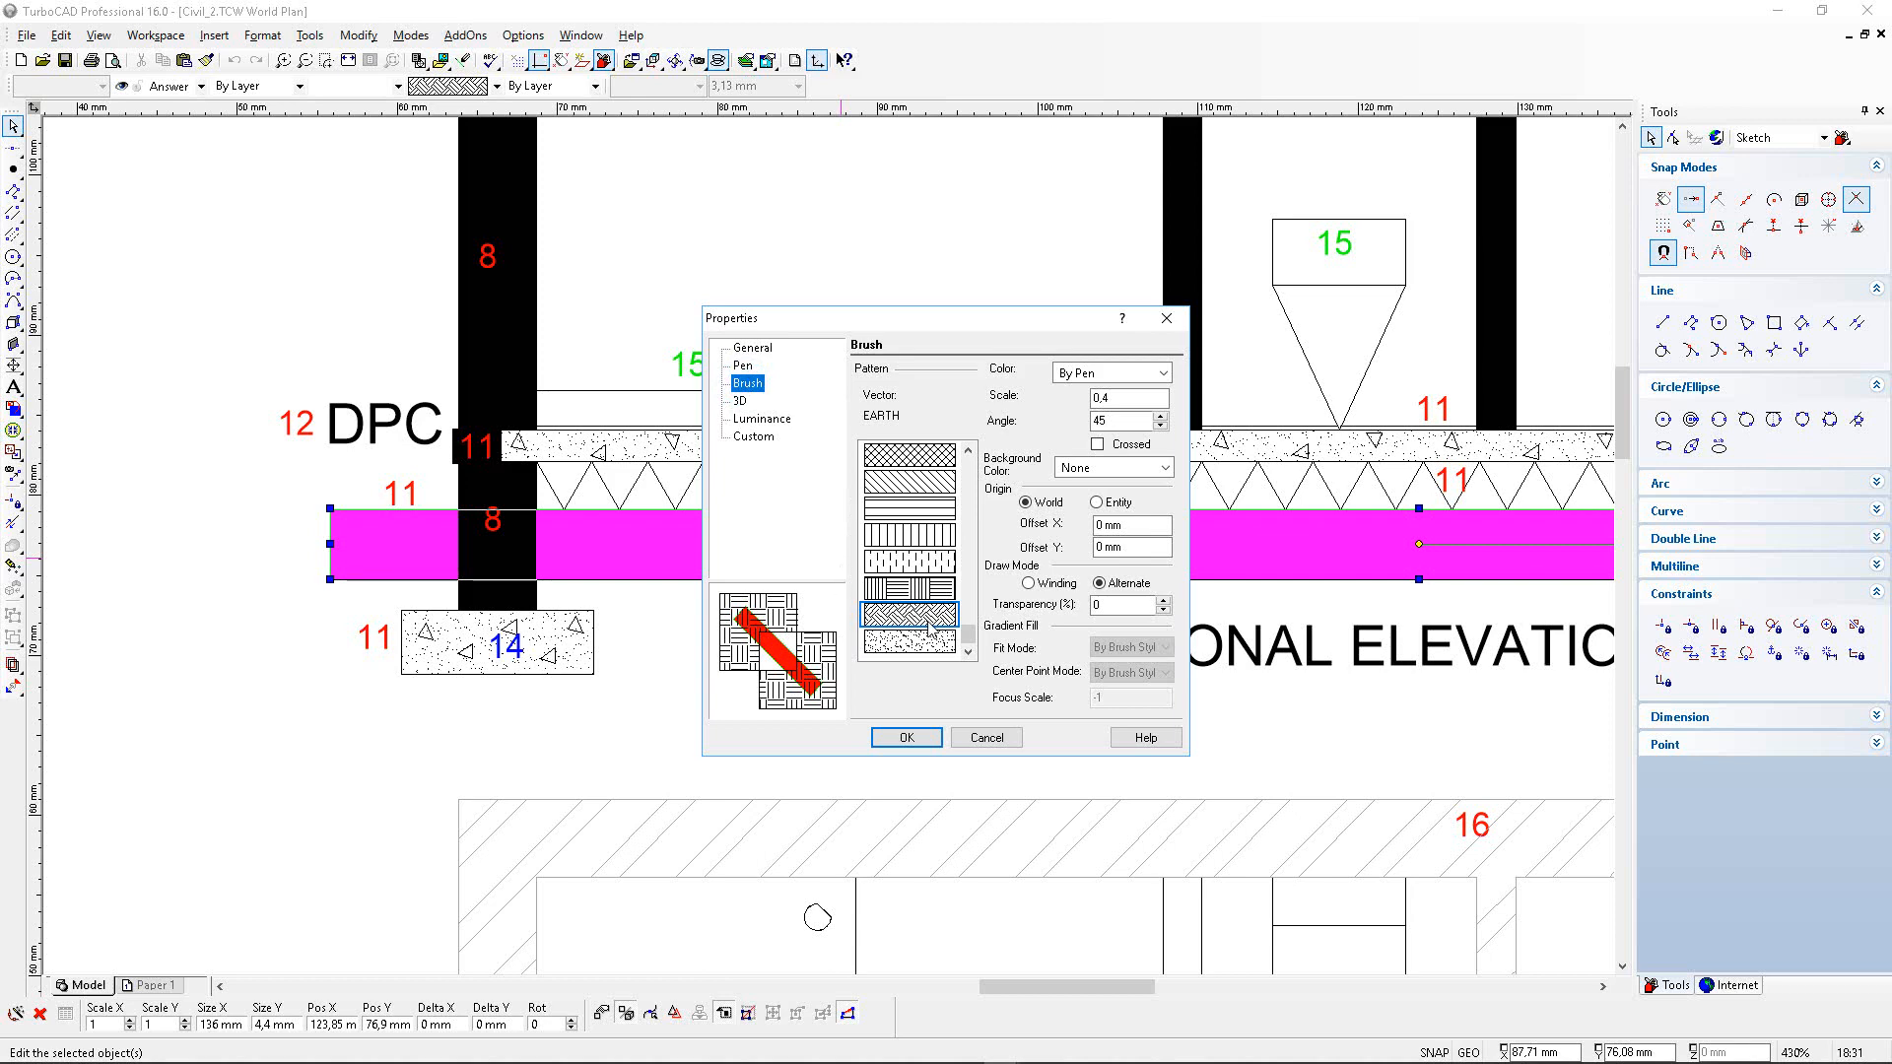
pyautogui.moveTo(1133, 398); pyautogui.dragTo(1076, 401)
pyautogui.write('20')
pyautogui.press('Return')
pyautogui.click(867, 639)
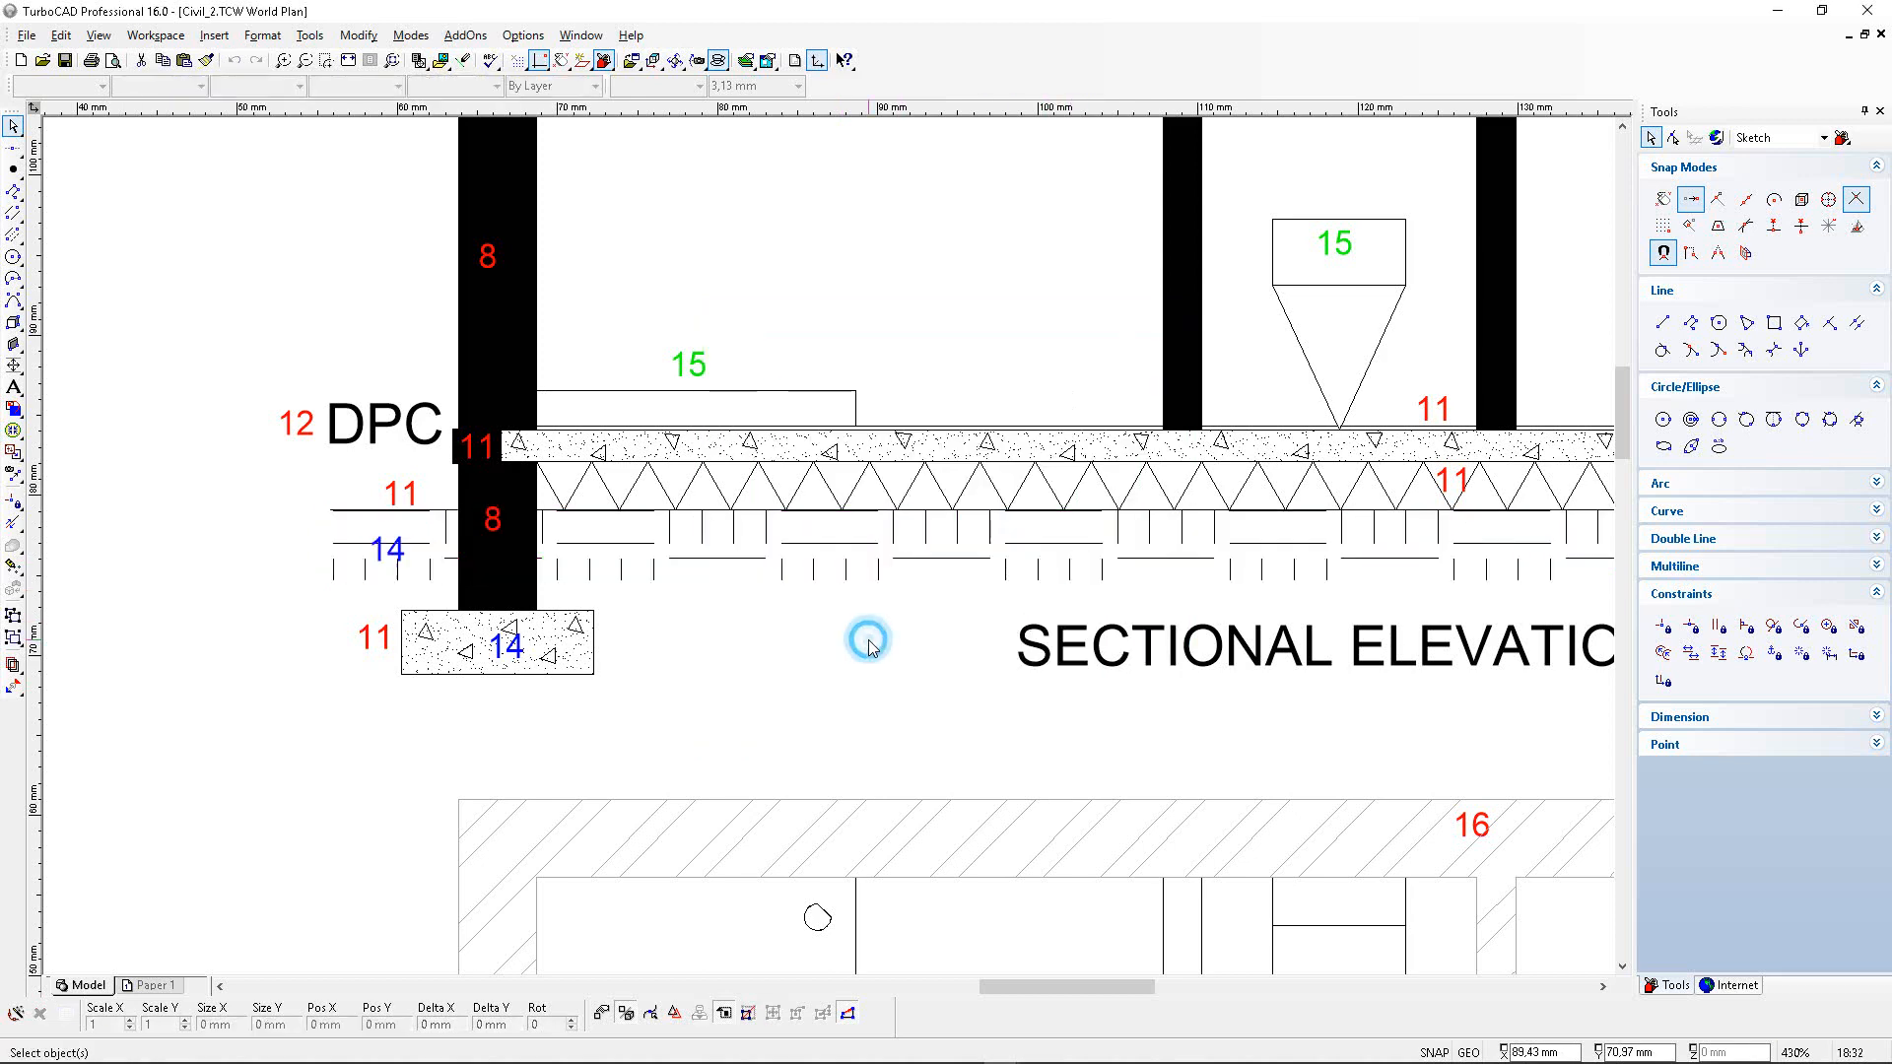
# Set the brush pattern scale of the EARTH hatch band in the sectional elevation to 15 and deselect it.
pyautogui.scroll(-1, 867, 640)
pyautogui.scroll(1, 830, 555)
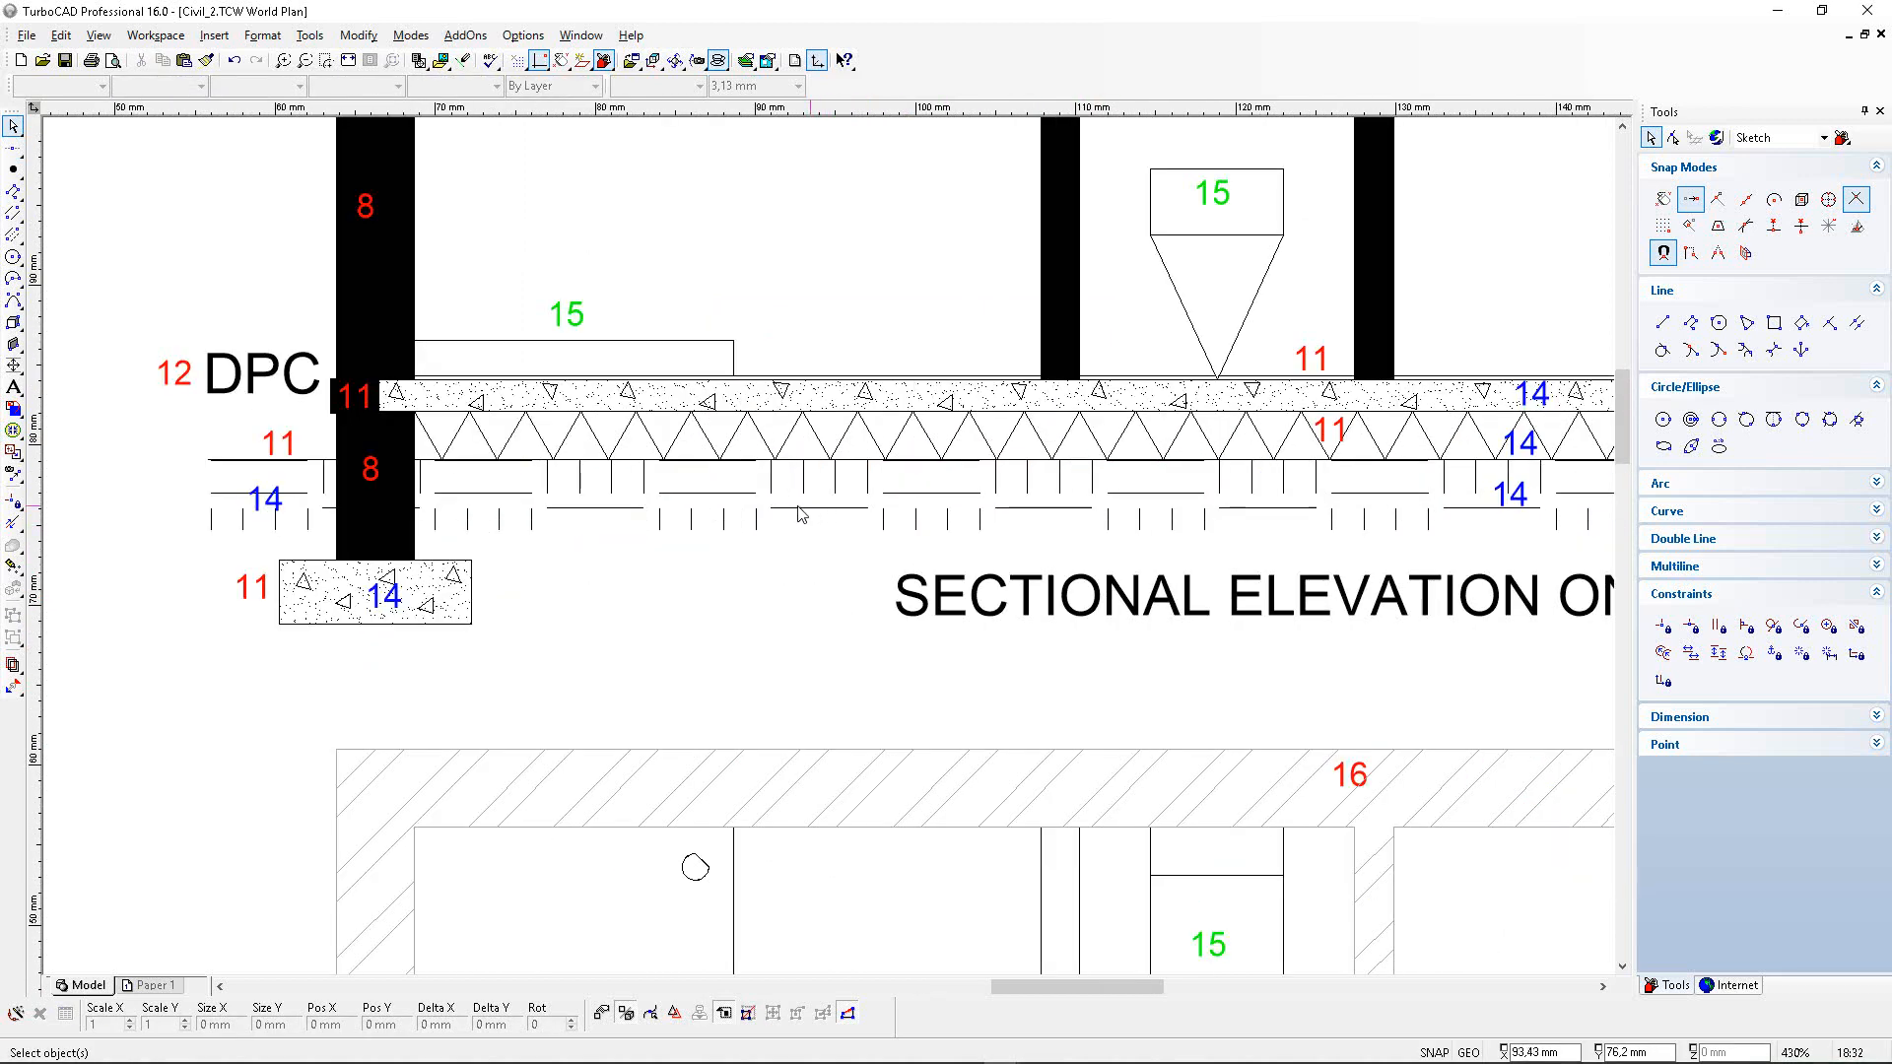
pyautogui.click(768, 502)
pyautogui.doubleClick(766, 502)
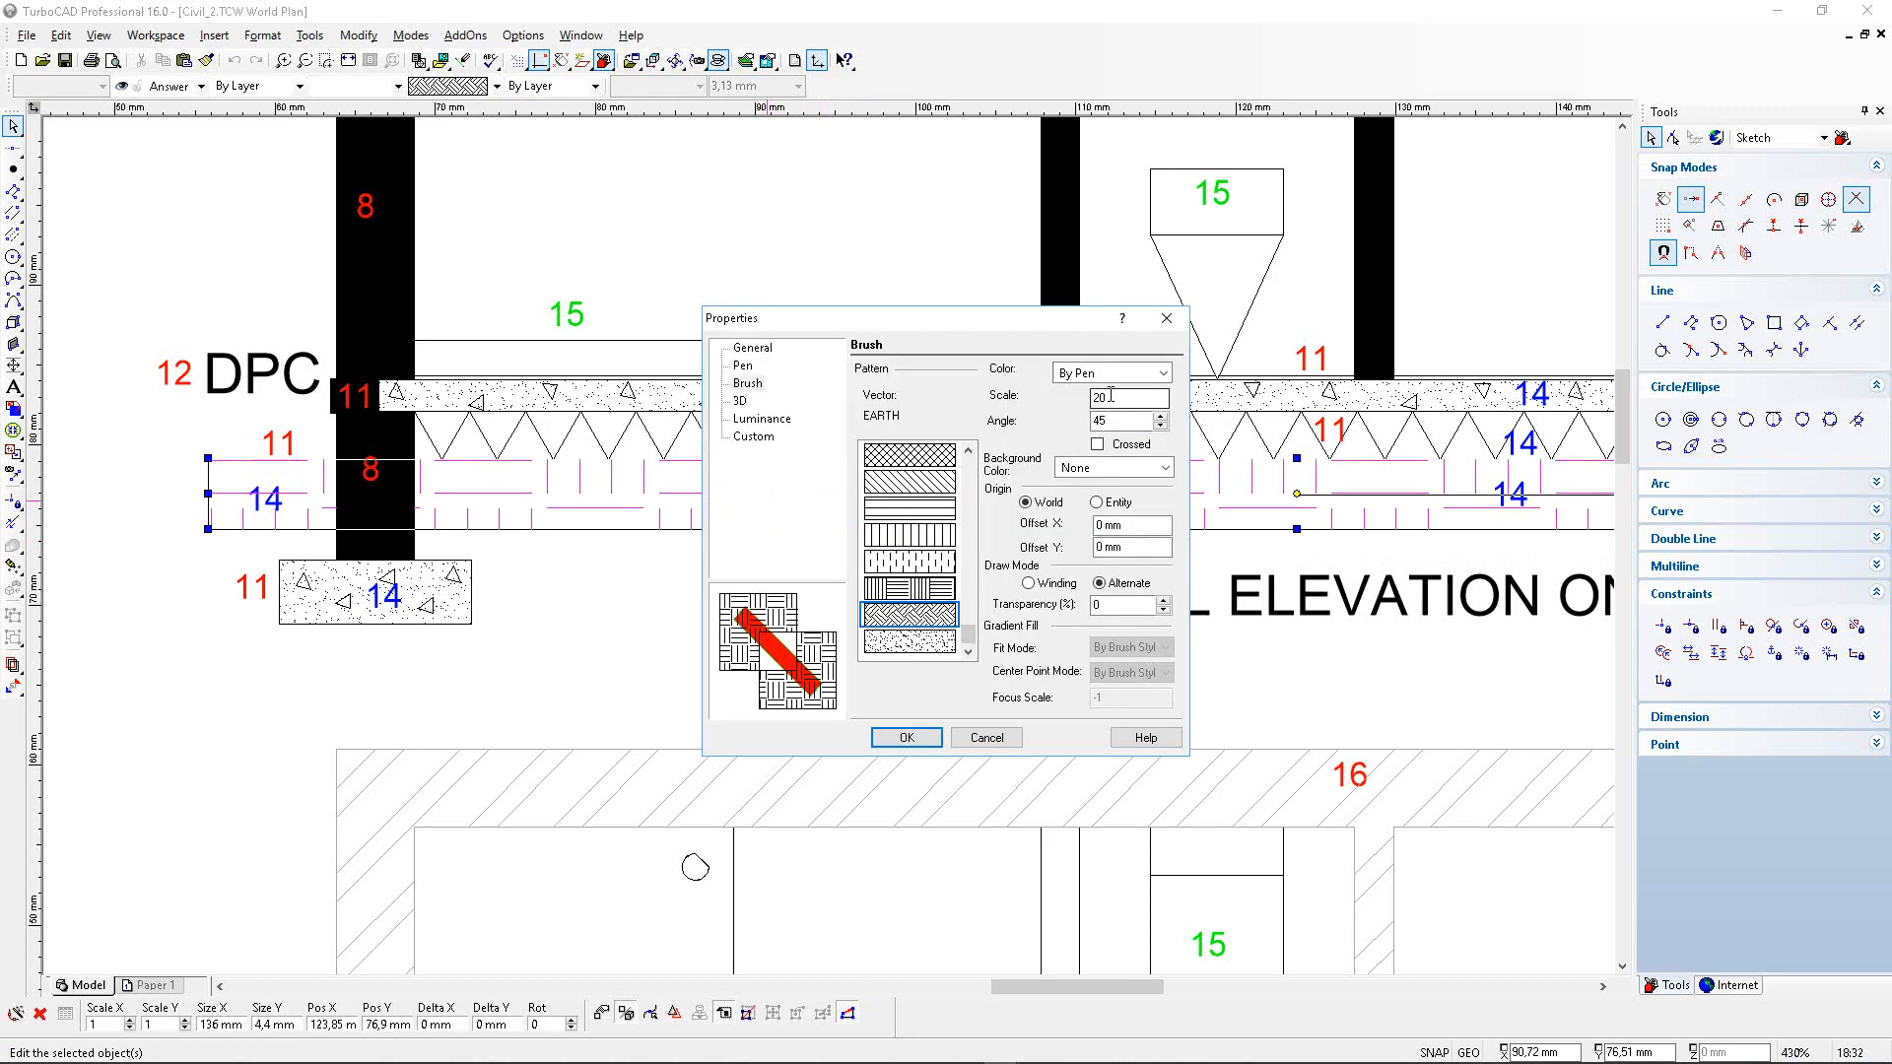
pyautogui.moveTo(1109, 396); pyautogui.dragTo(1069, 396)
pyautogui.write('15')
pyautogui.press('Return')
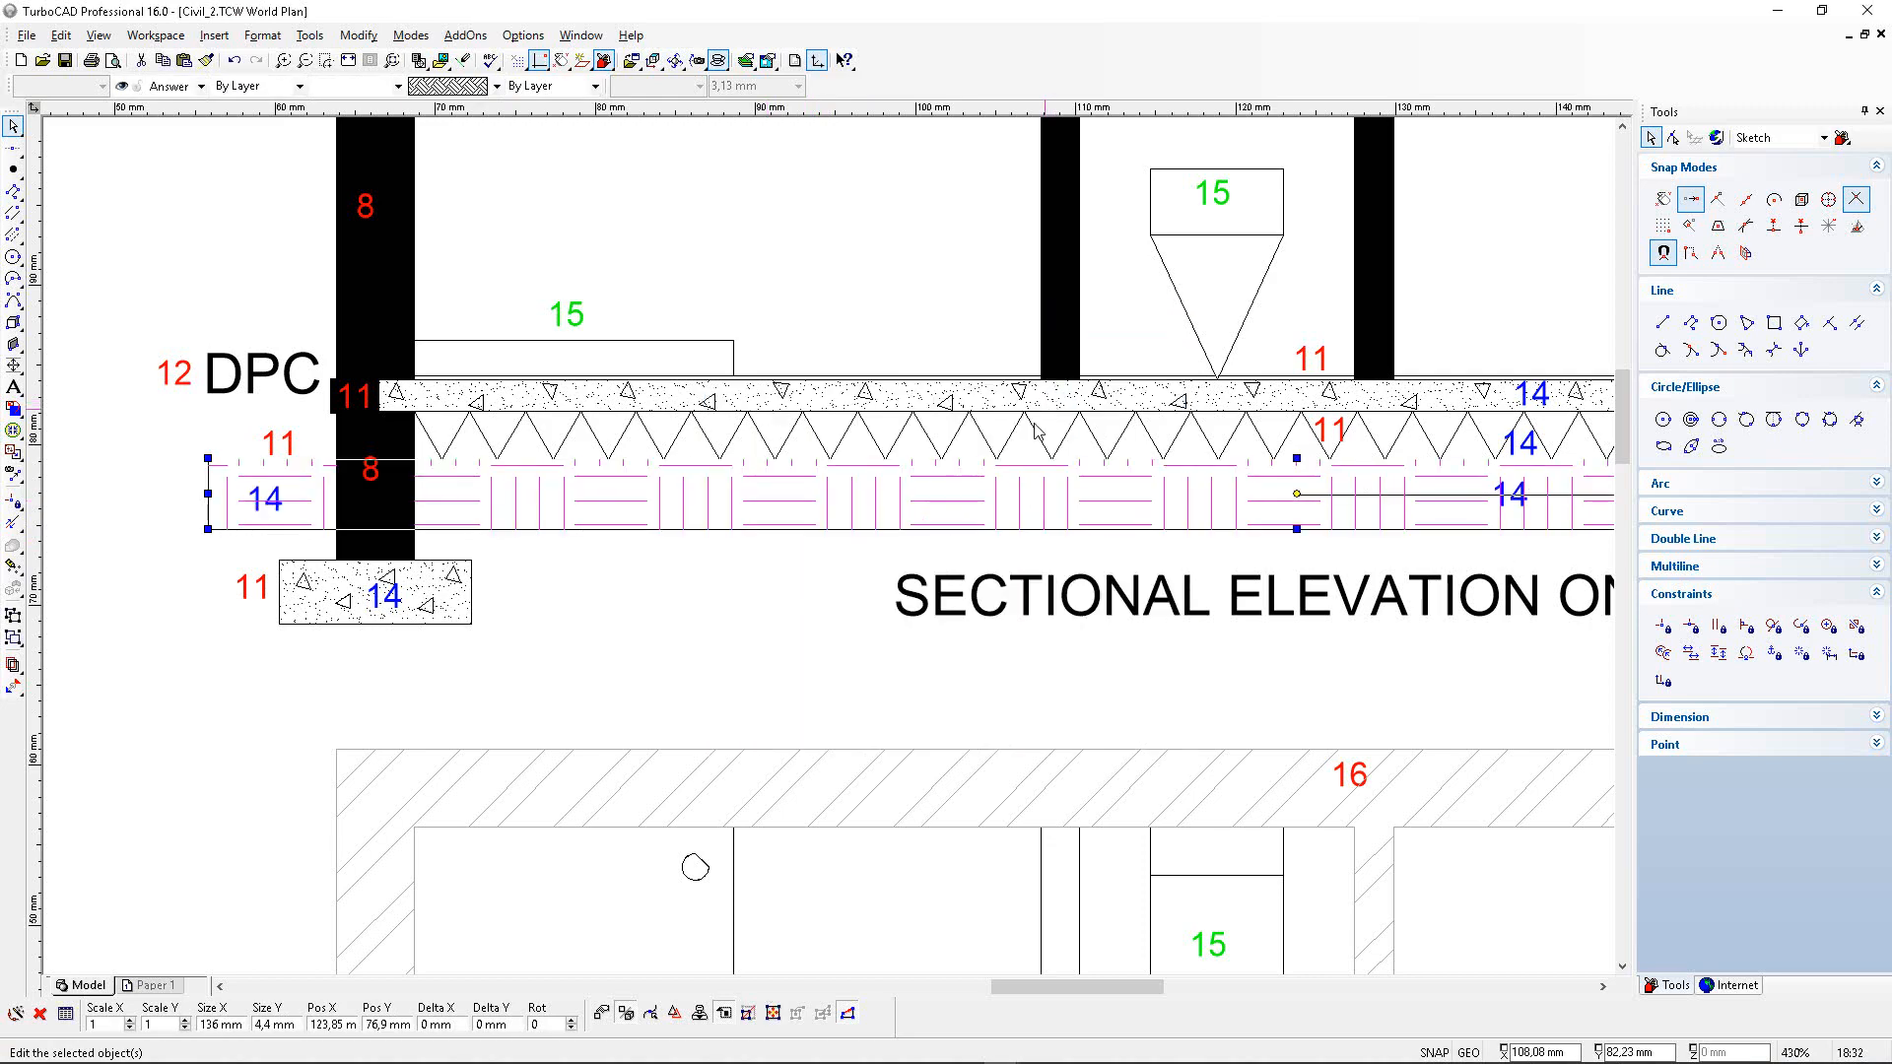
pyautogui.click(706, 624)
pyautogui.scroll(-1, 785, 602)
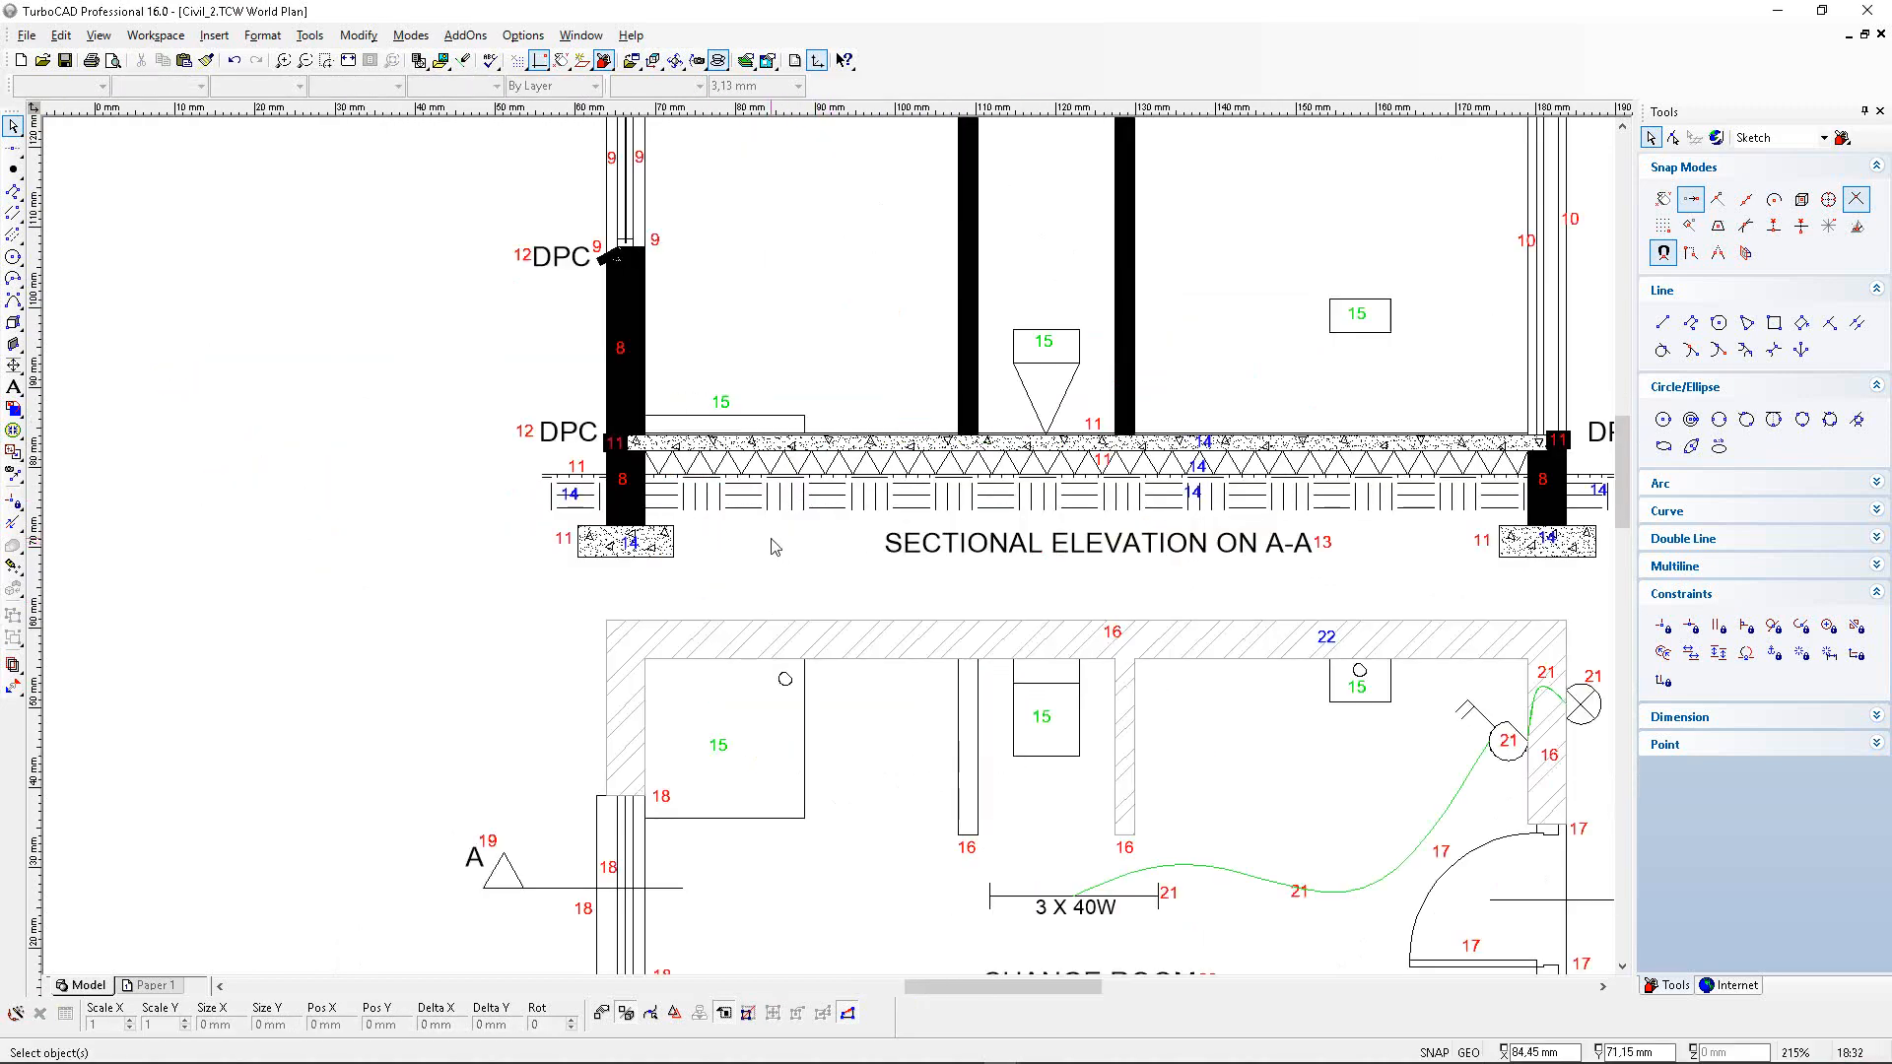
# Examine the earth hatching along its full length, around both footings and in the overall drawing.
pyautogui.scroll(1, 680, 519)
pyautogui.scroll(1, 729, 577)
pyautogui.scroll(-1, 829, 548)
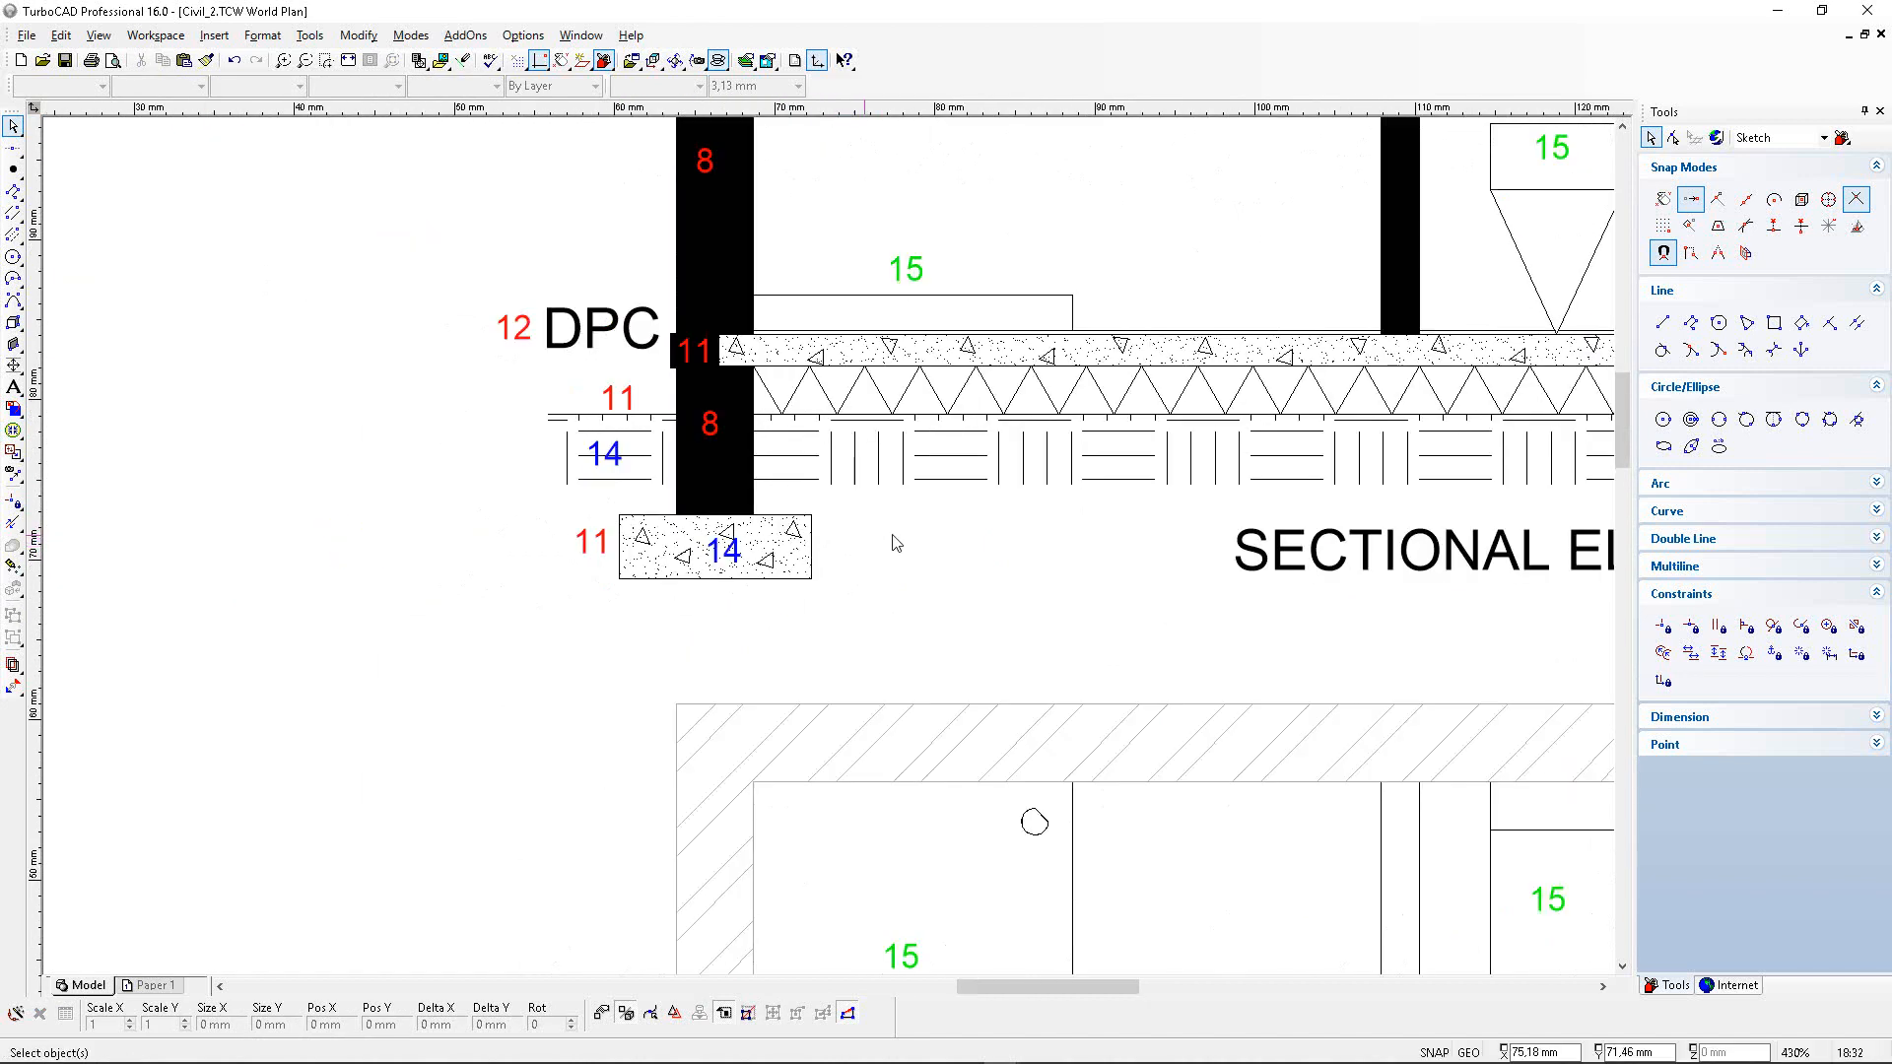
pyautogui.scroll(1, 912, 531)
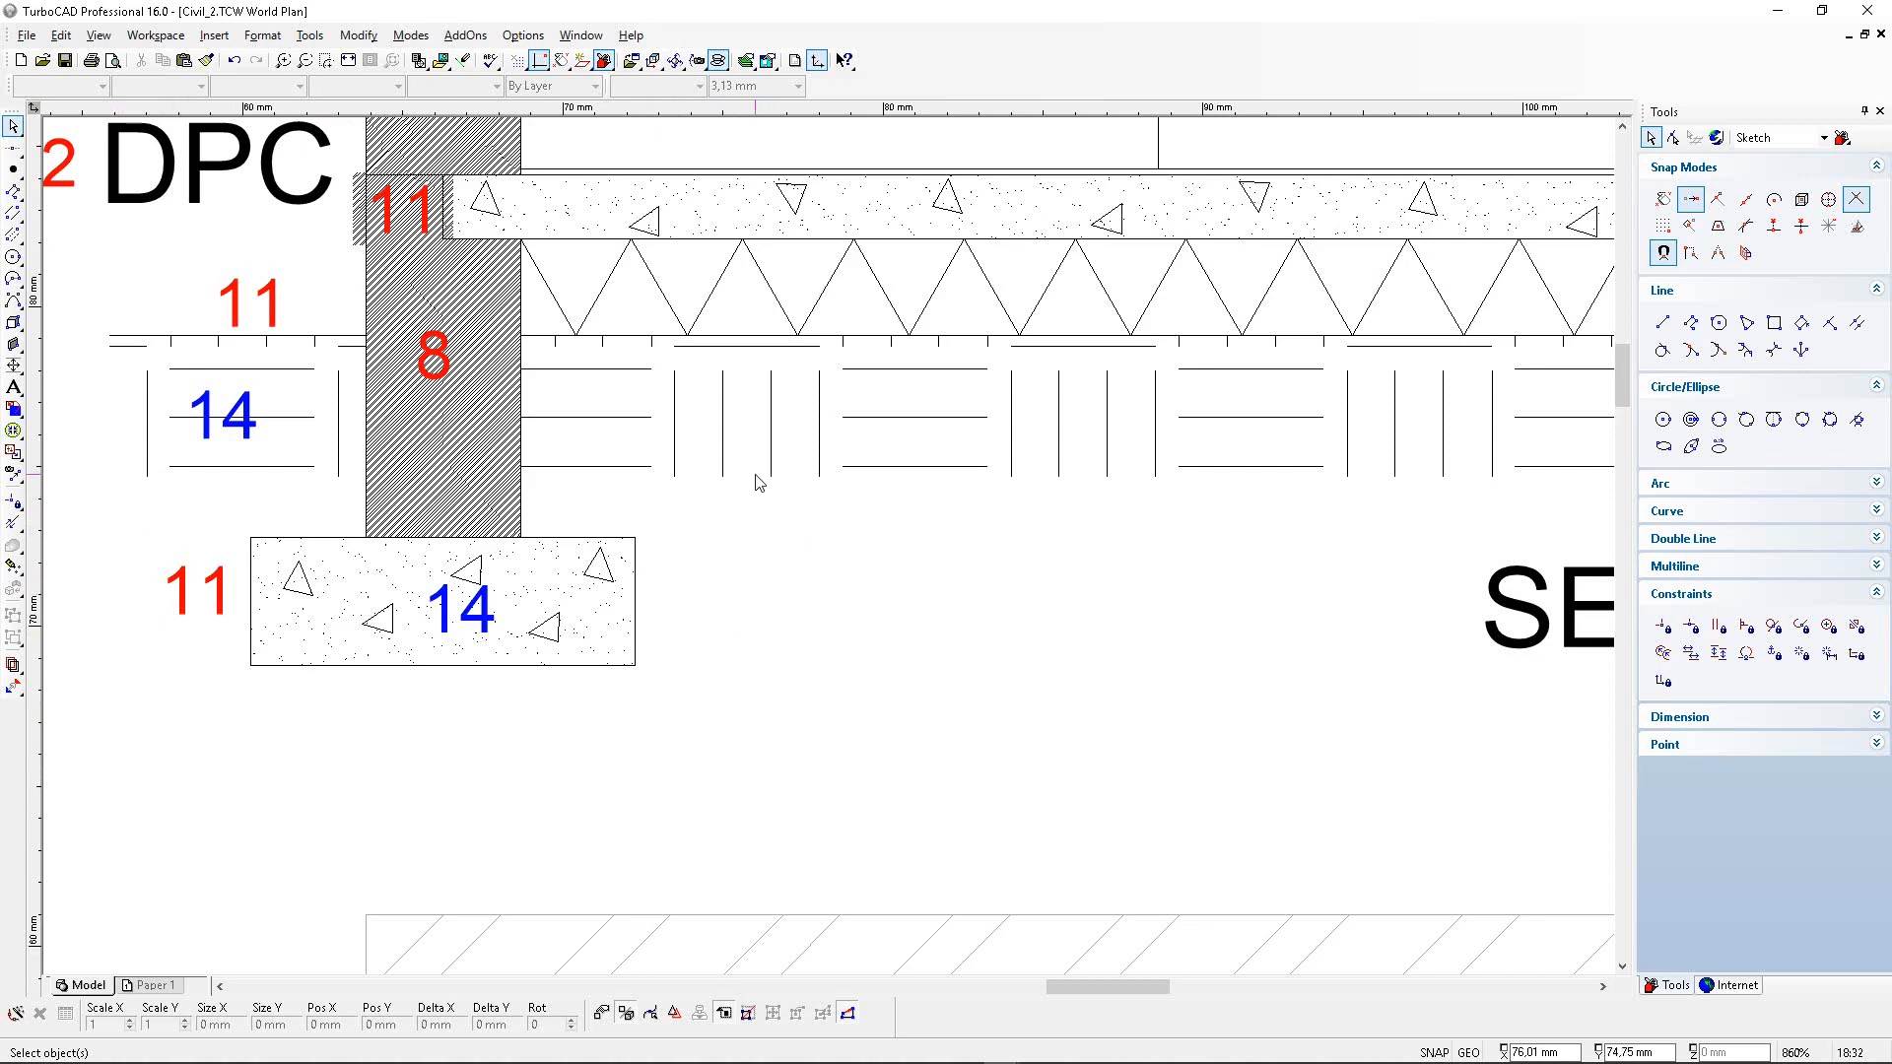
pyautogui.scroll(-5, 836, 539)
pyautogui.scroll(-3, 836, 539)
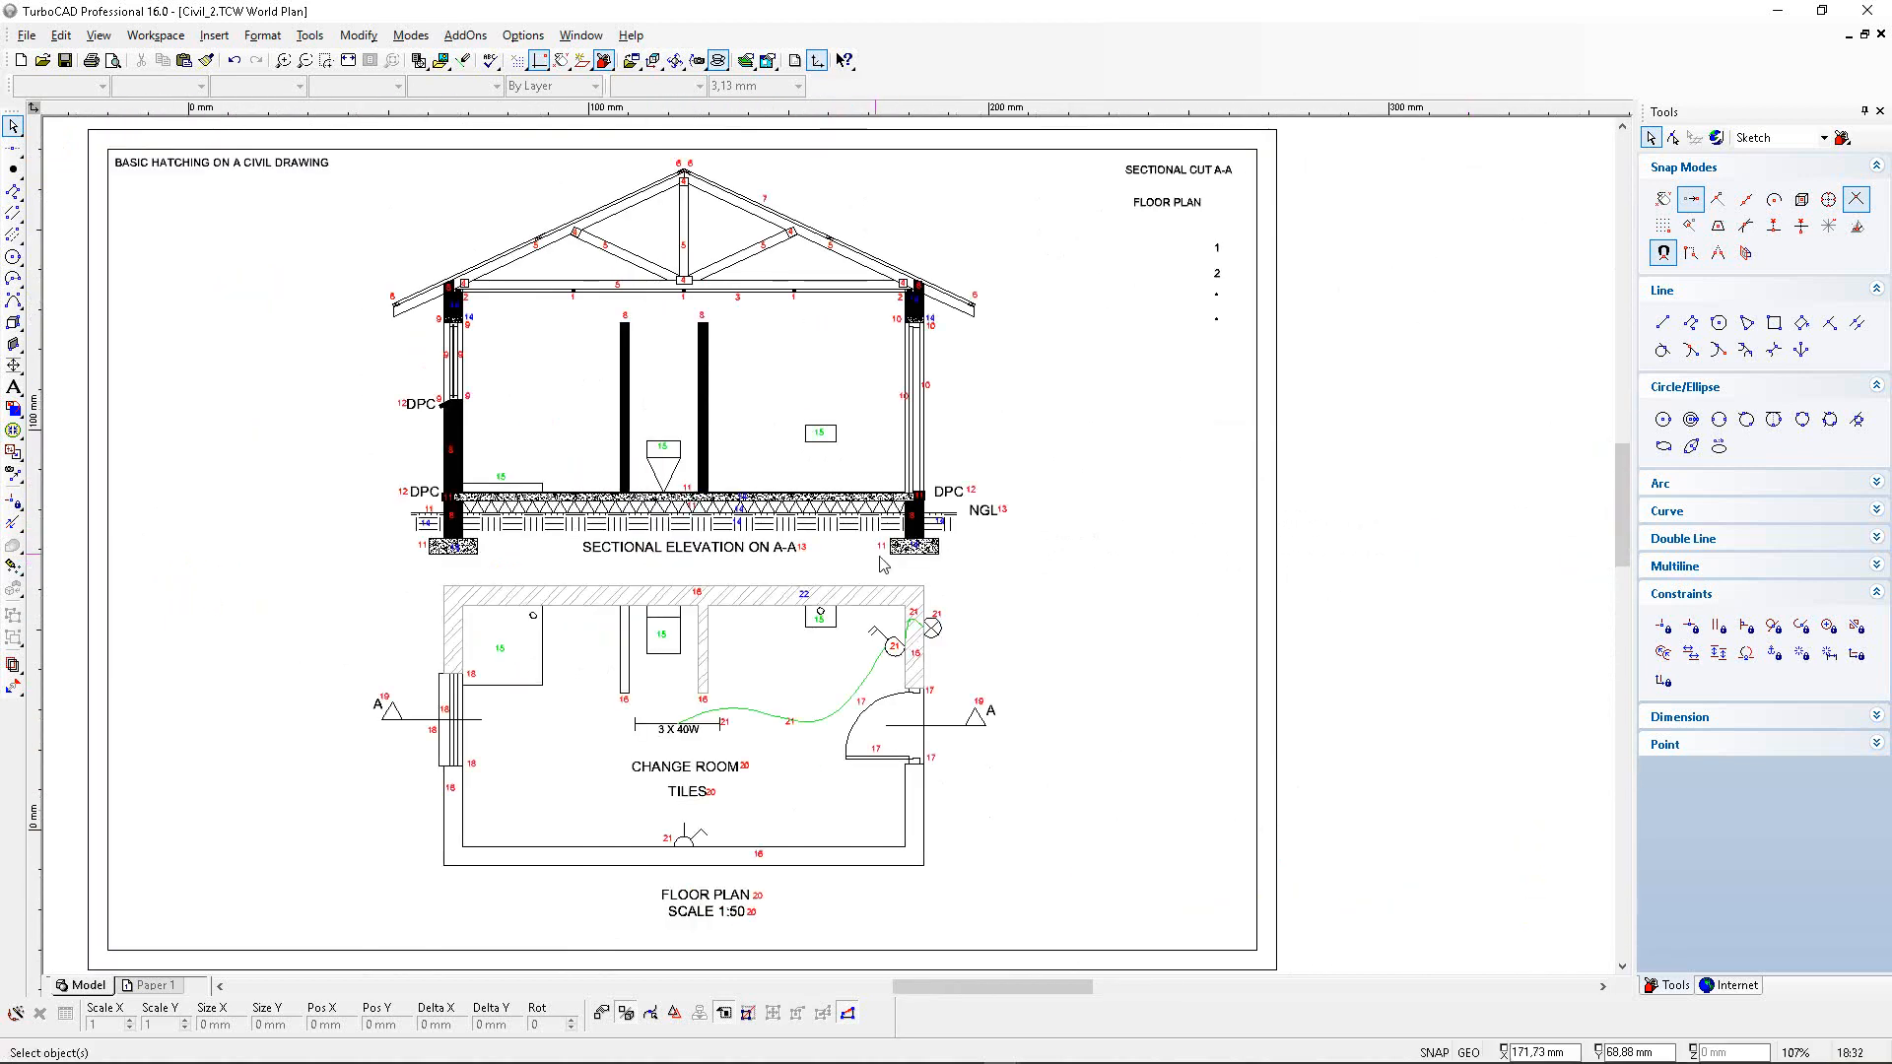
pyautogui.scroll(5, 794, 561)
pyautogui.scroll(2, 794, 561)
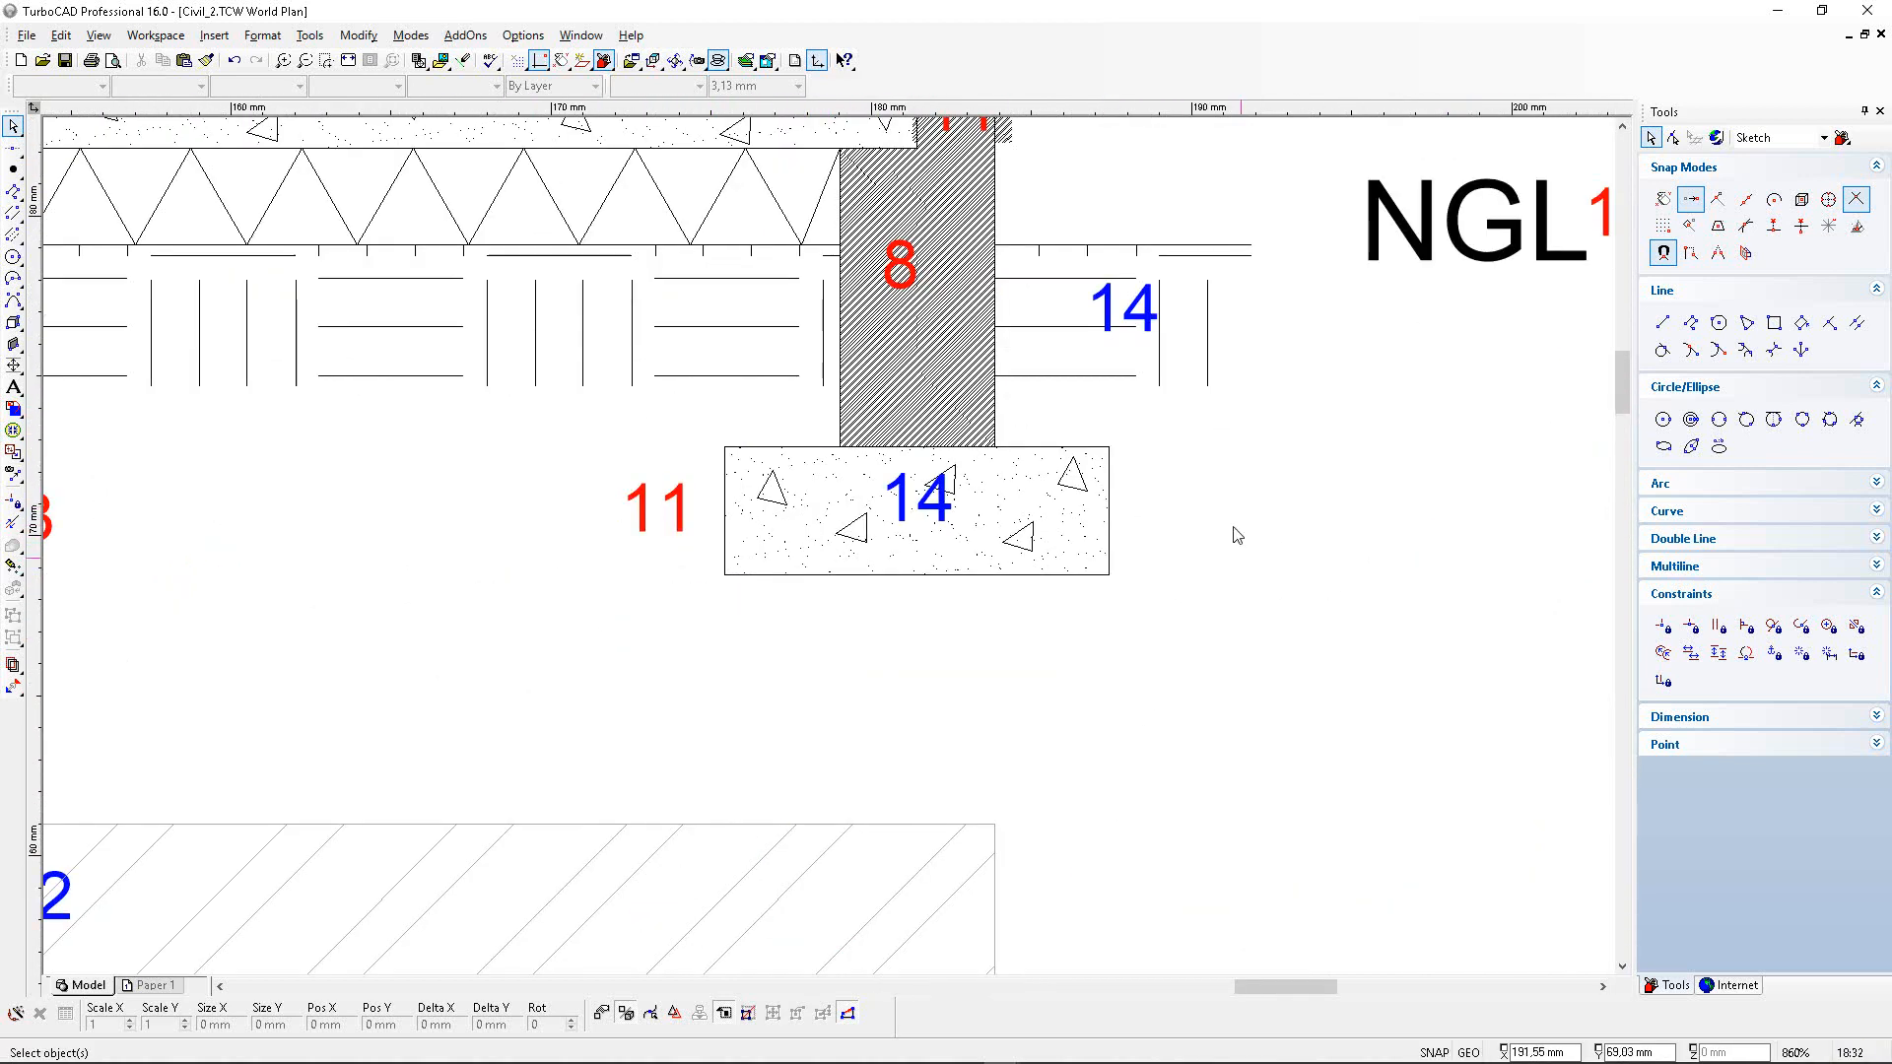
pyautogui.scroll(-4, 887, 512)
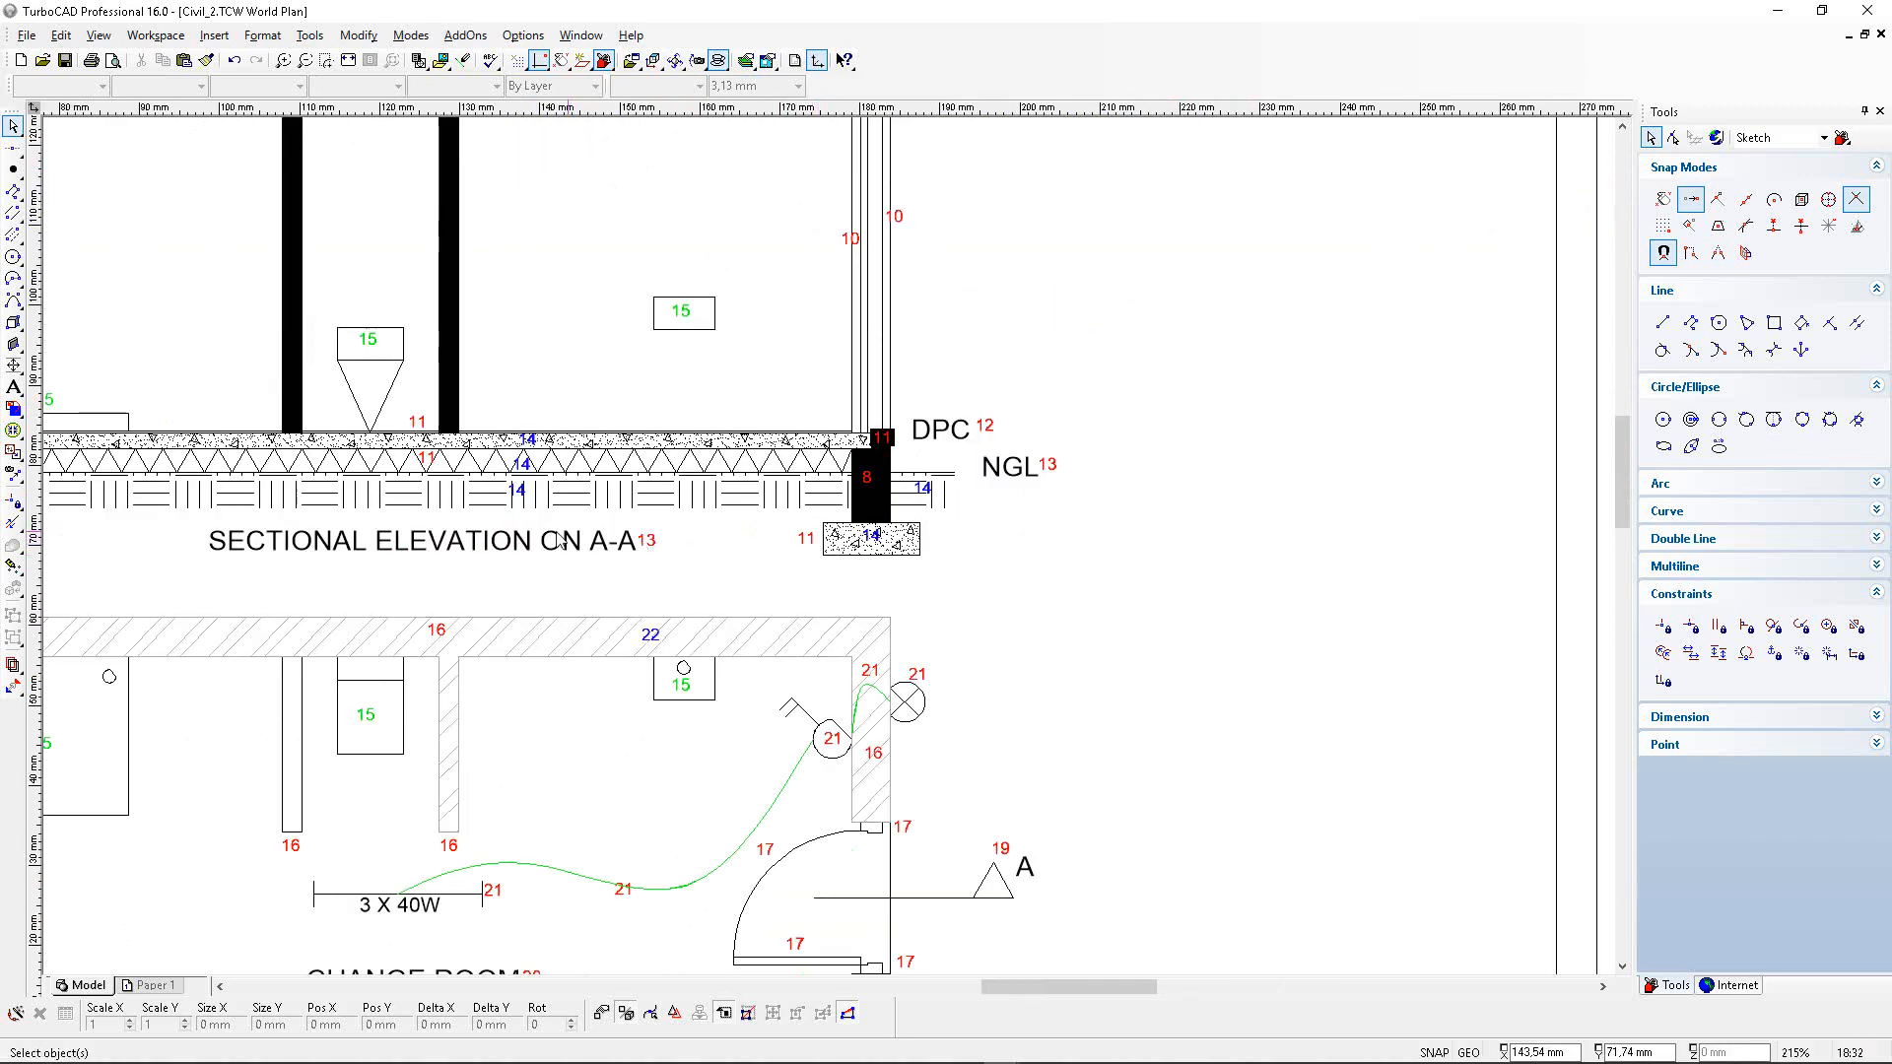
pyautogui.scroll(2, 478, 519)
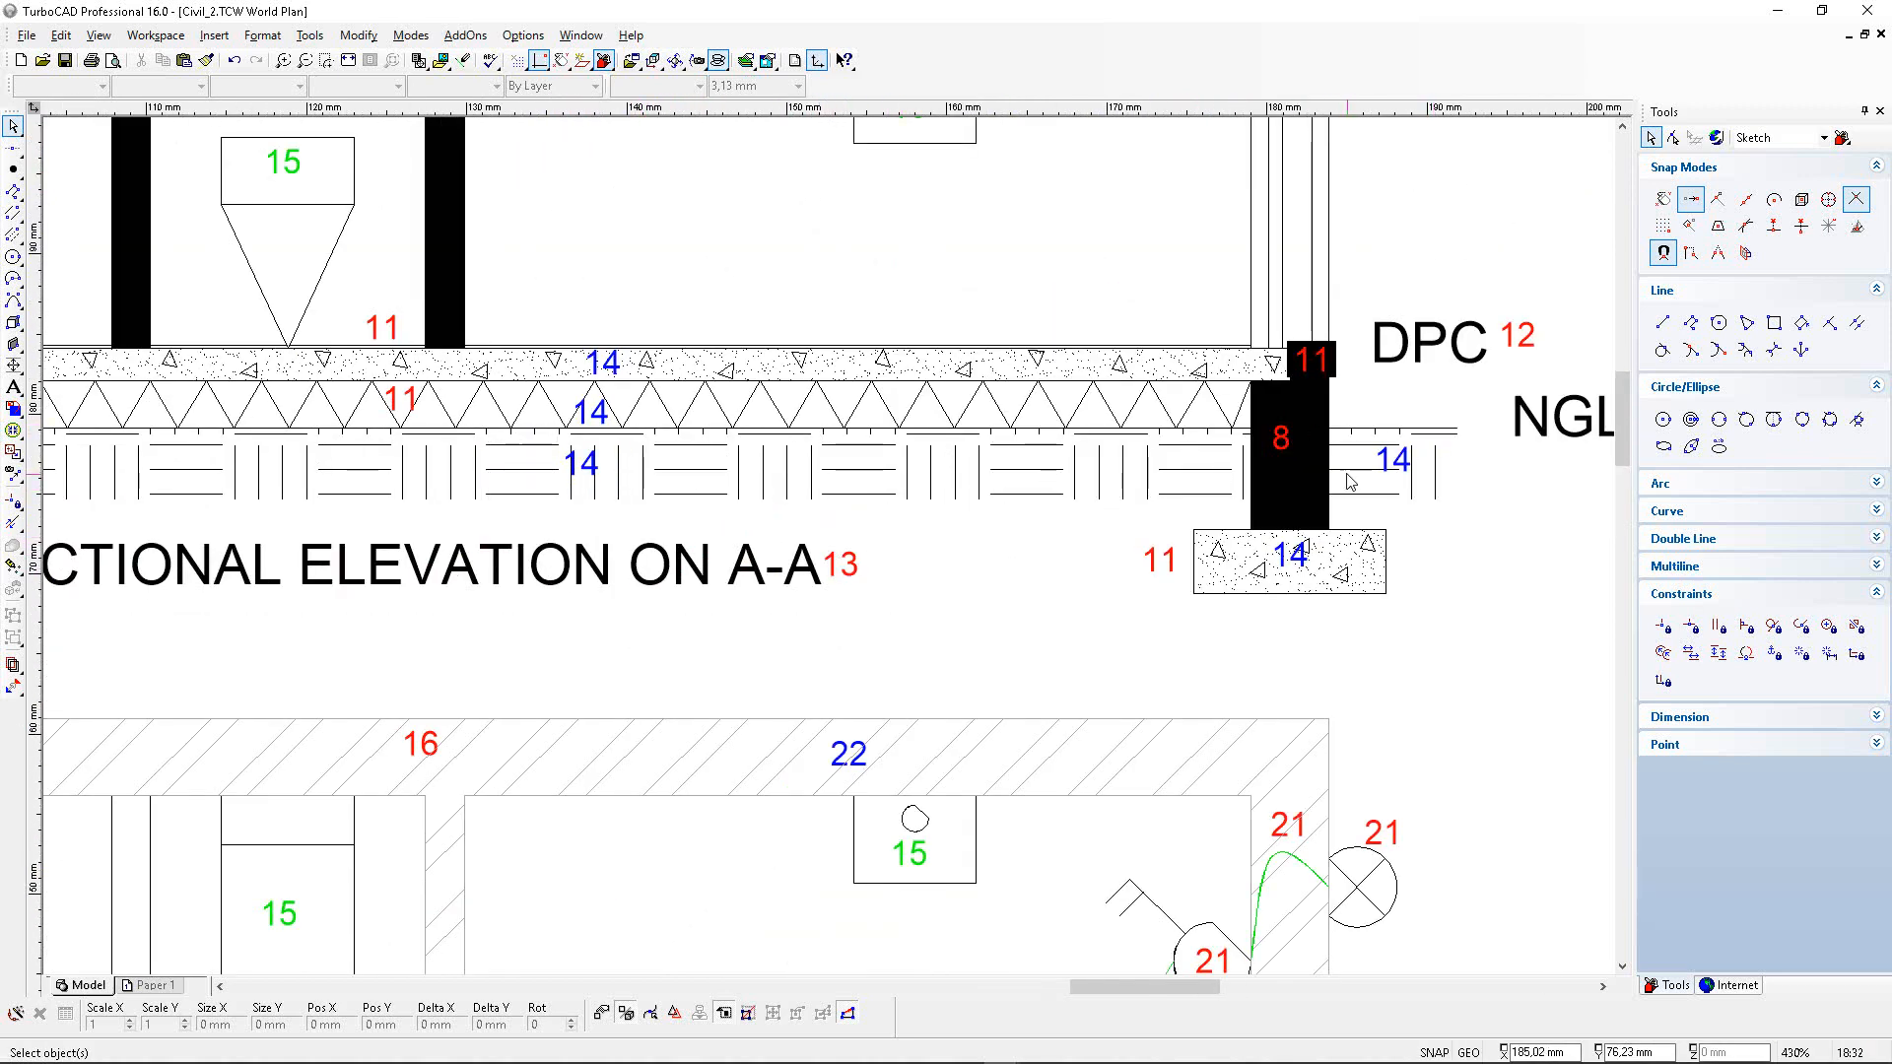
pyautogui.scroll(-2, 414, 575)
pyautogui.scroll(-1, 1436, 549)
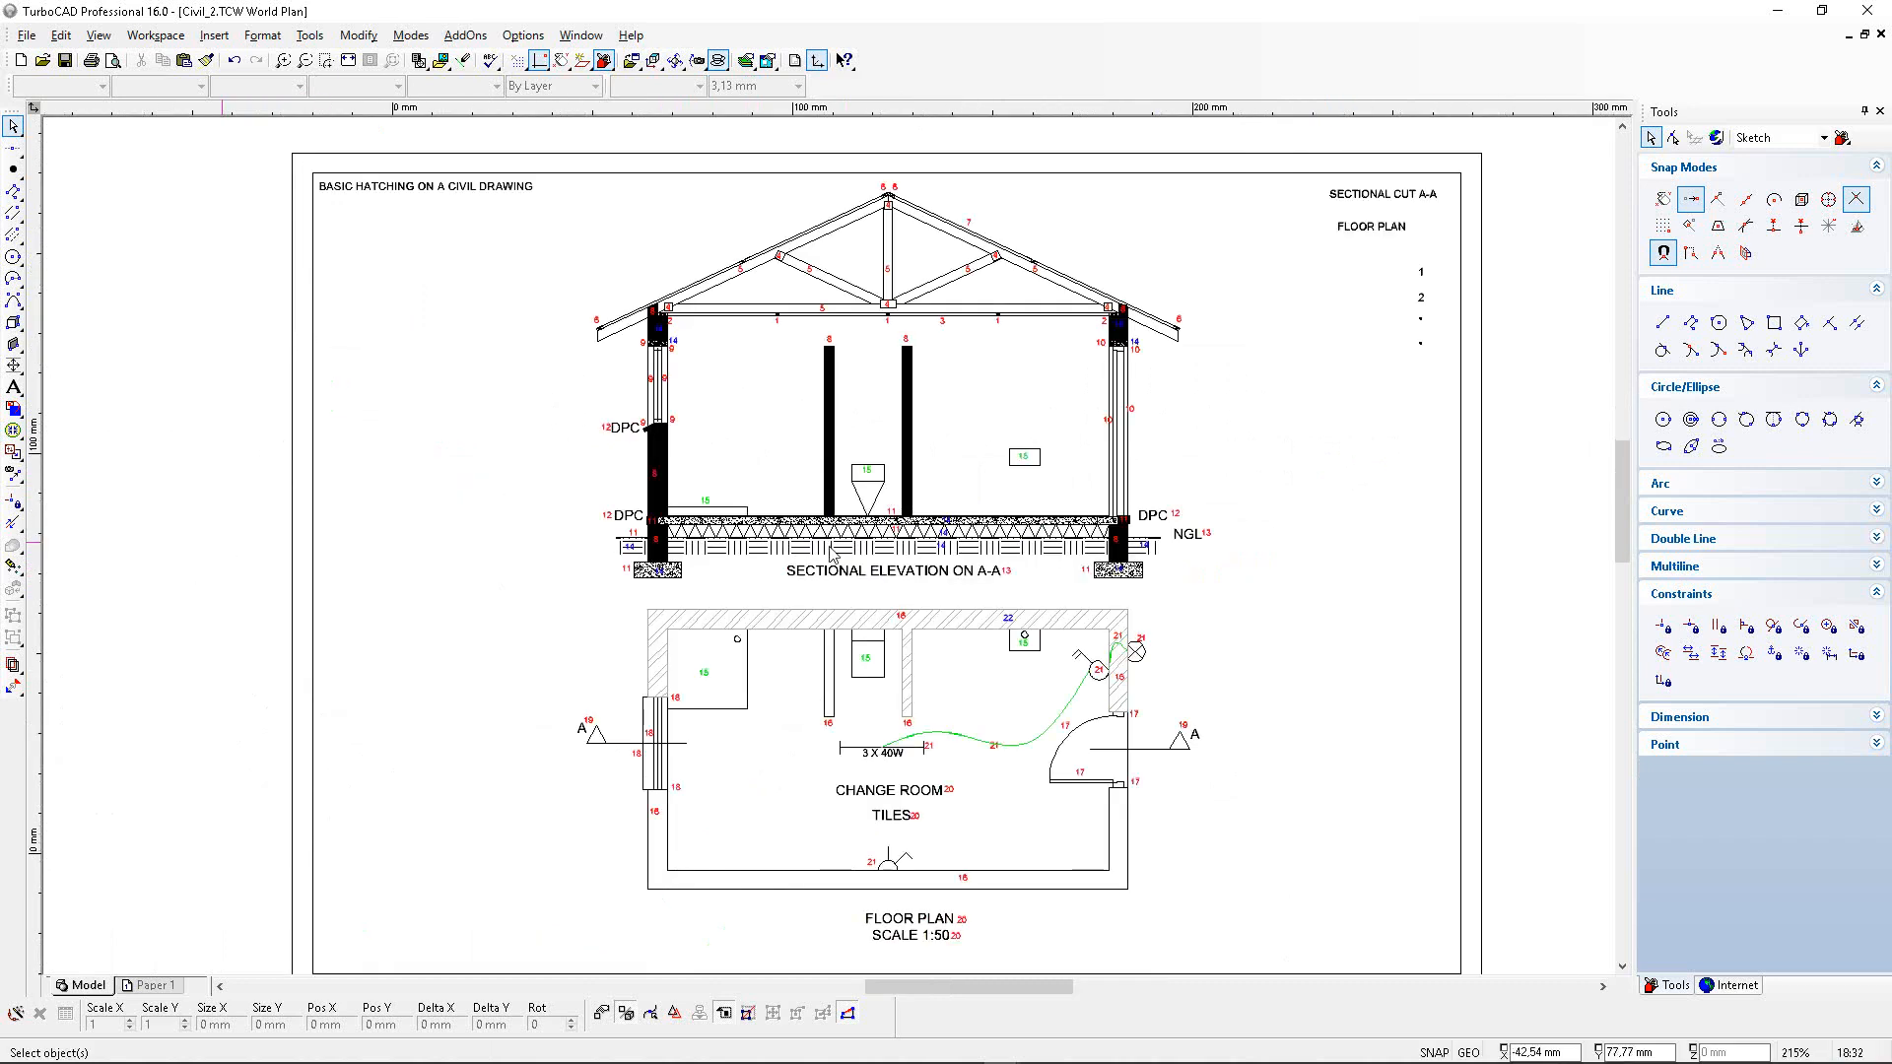
pyautogui.scroll(1, 829, 545)
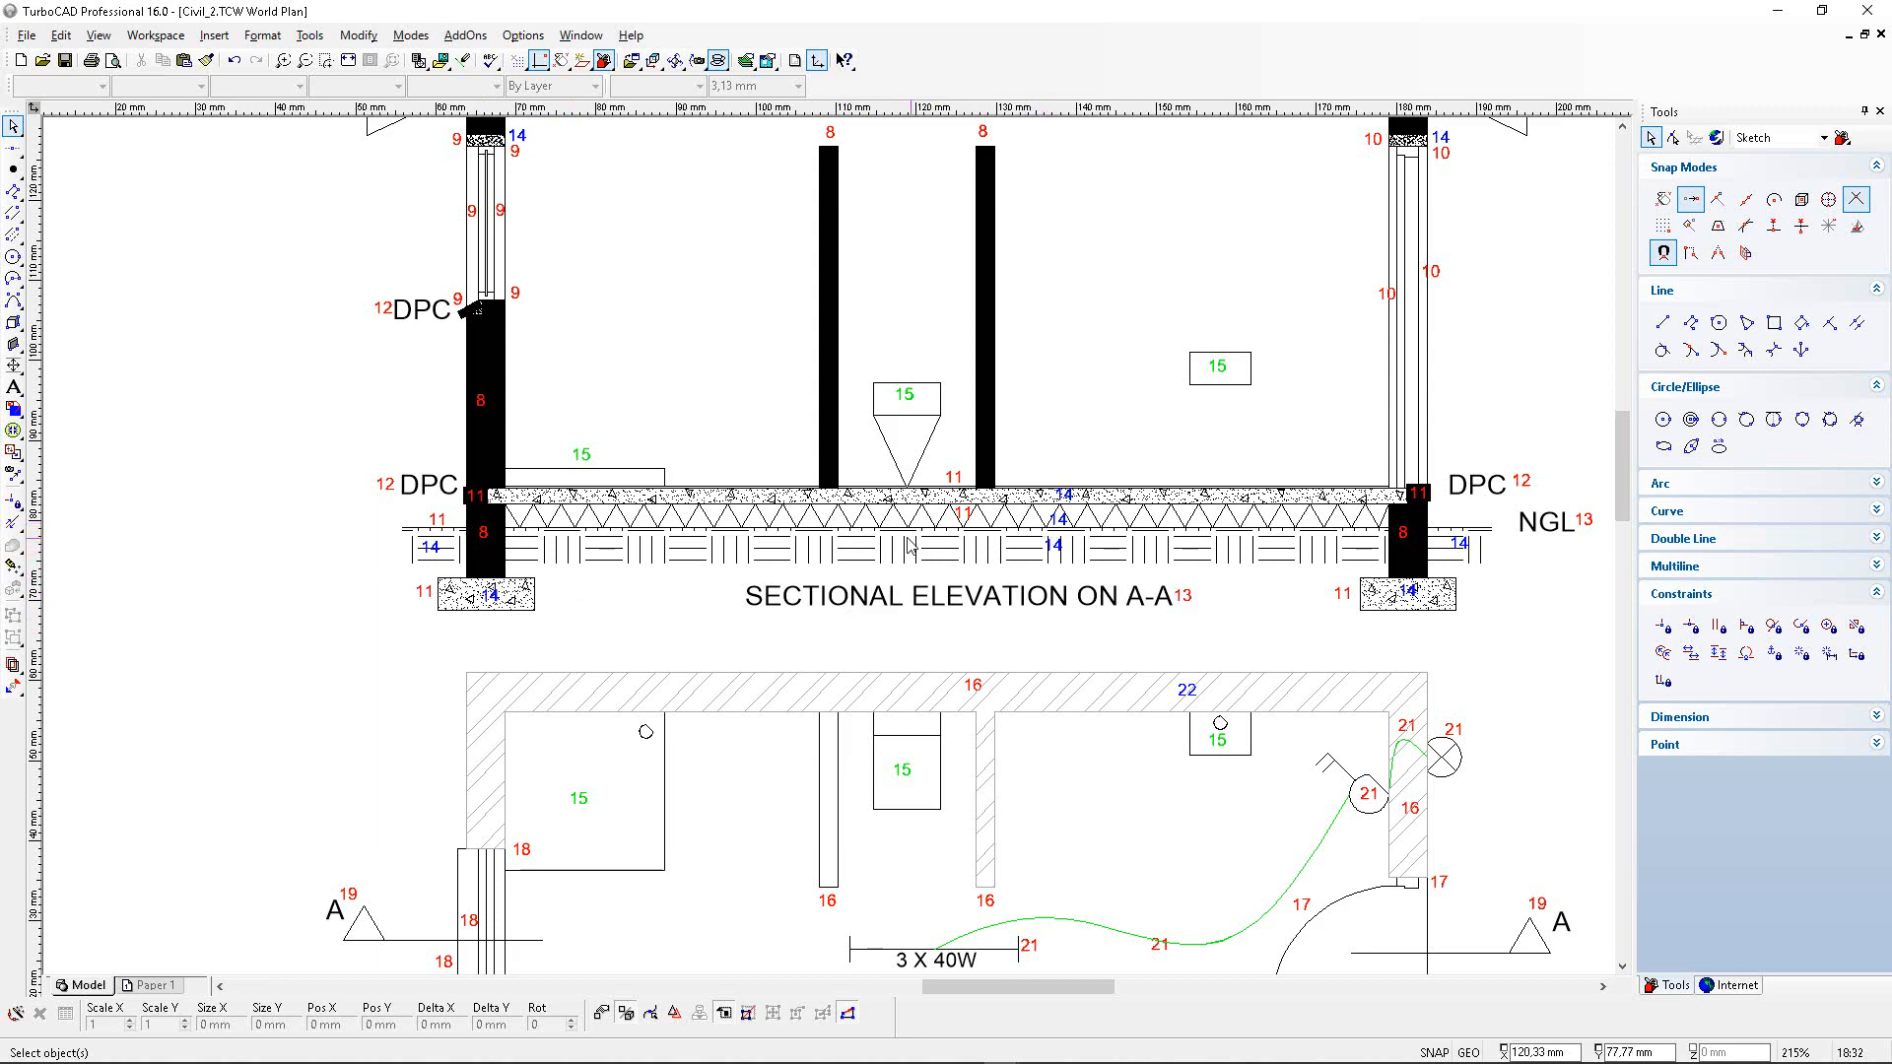
# Set the brush pattern scale of the ANSI32 wall hatching in the sectional elevation to 15 and deselect it.
pyautogui.scroll(4, 497, 434)
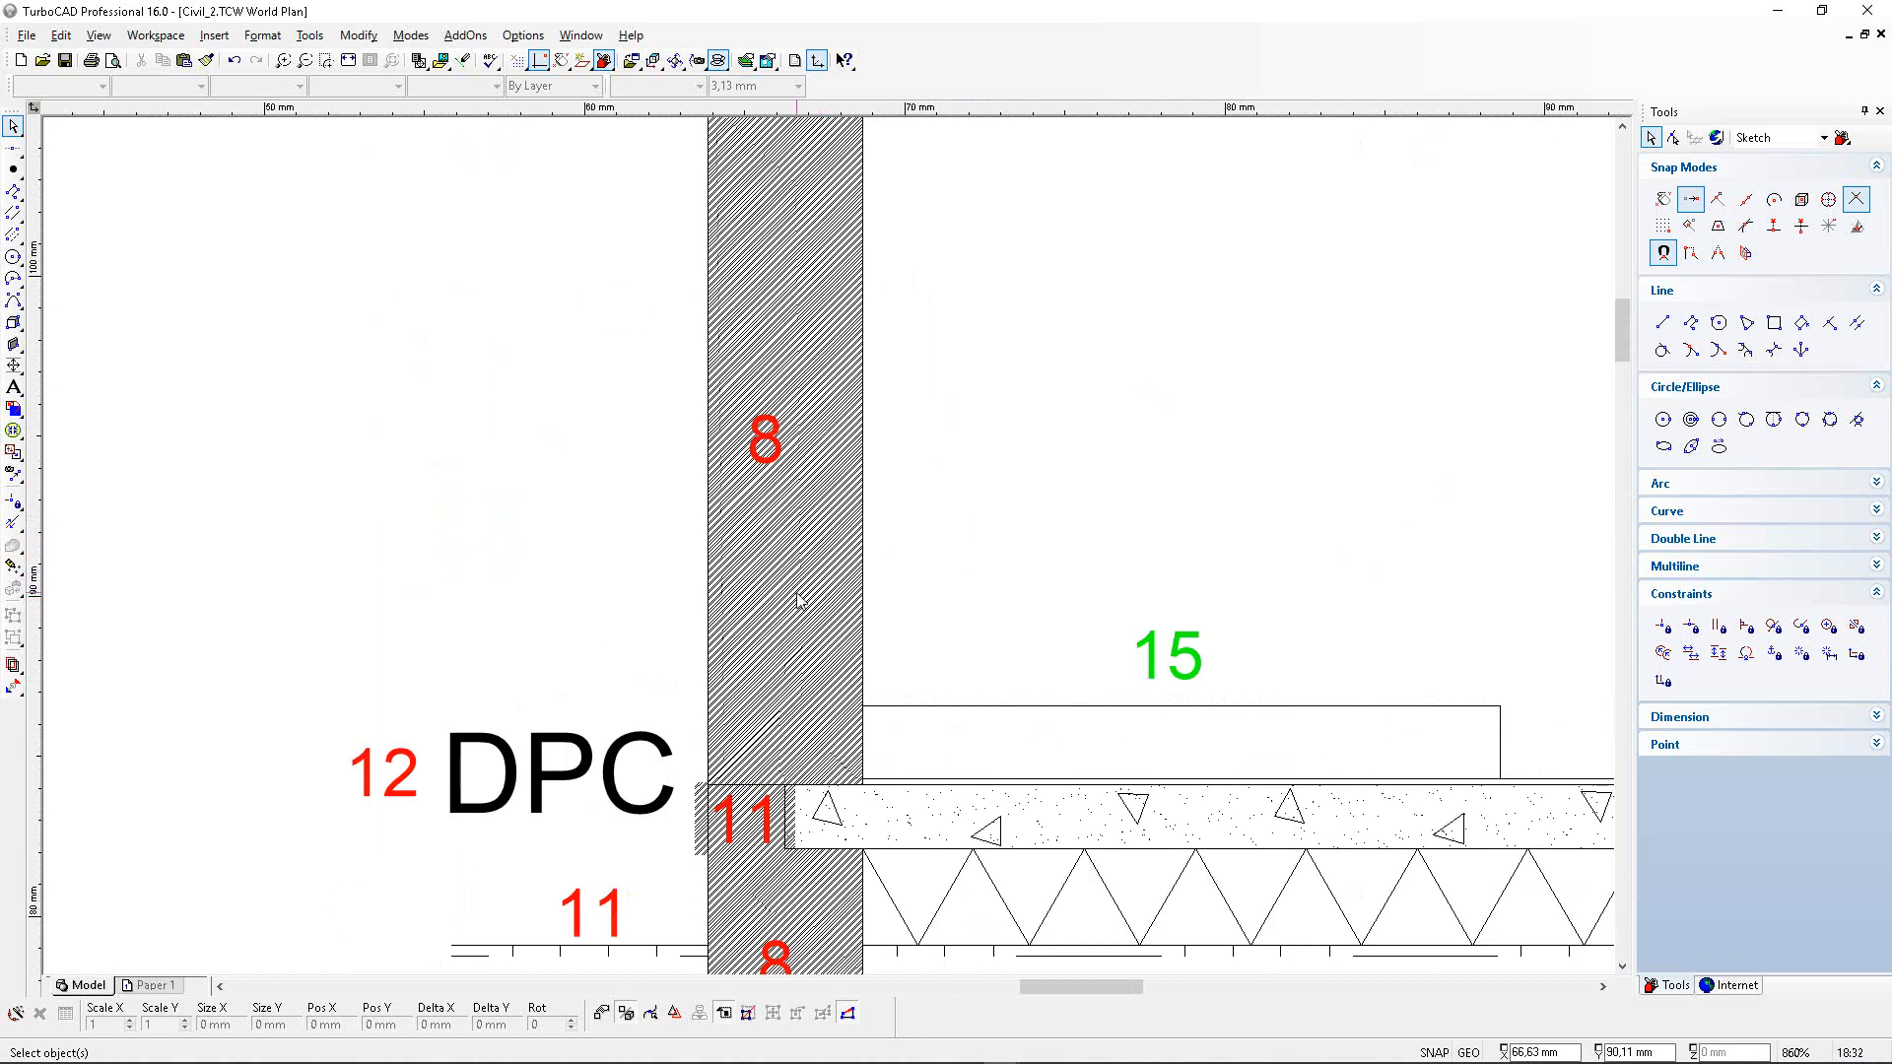
pyautogui.doubleClick(800, 595)
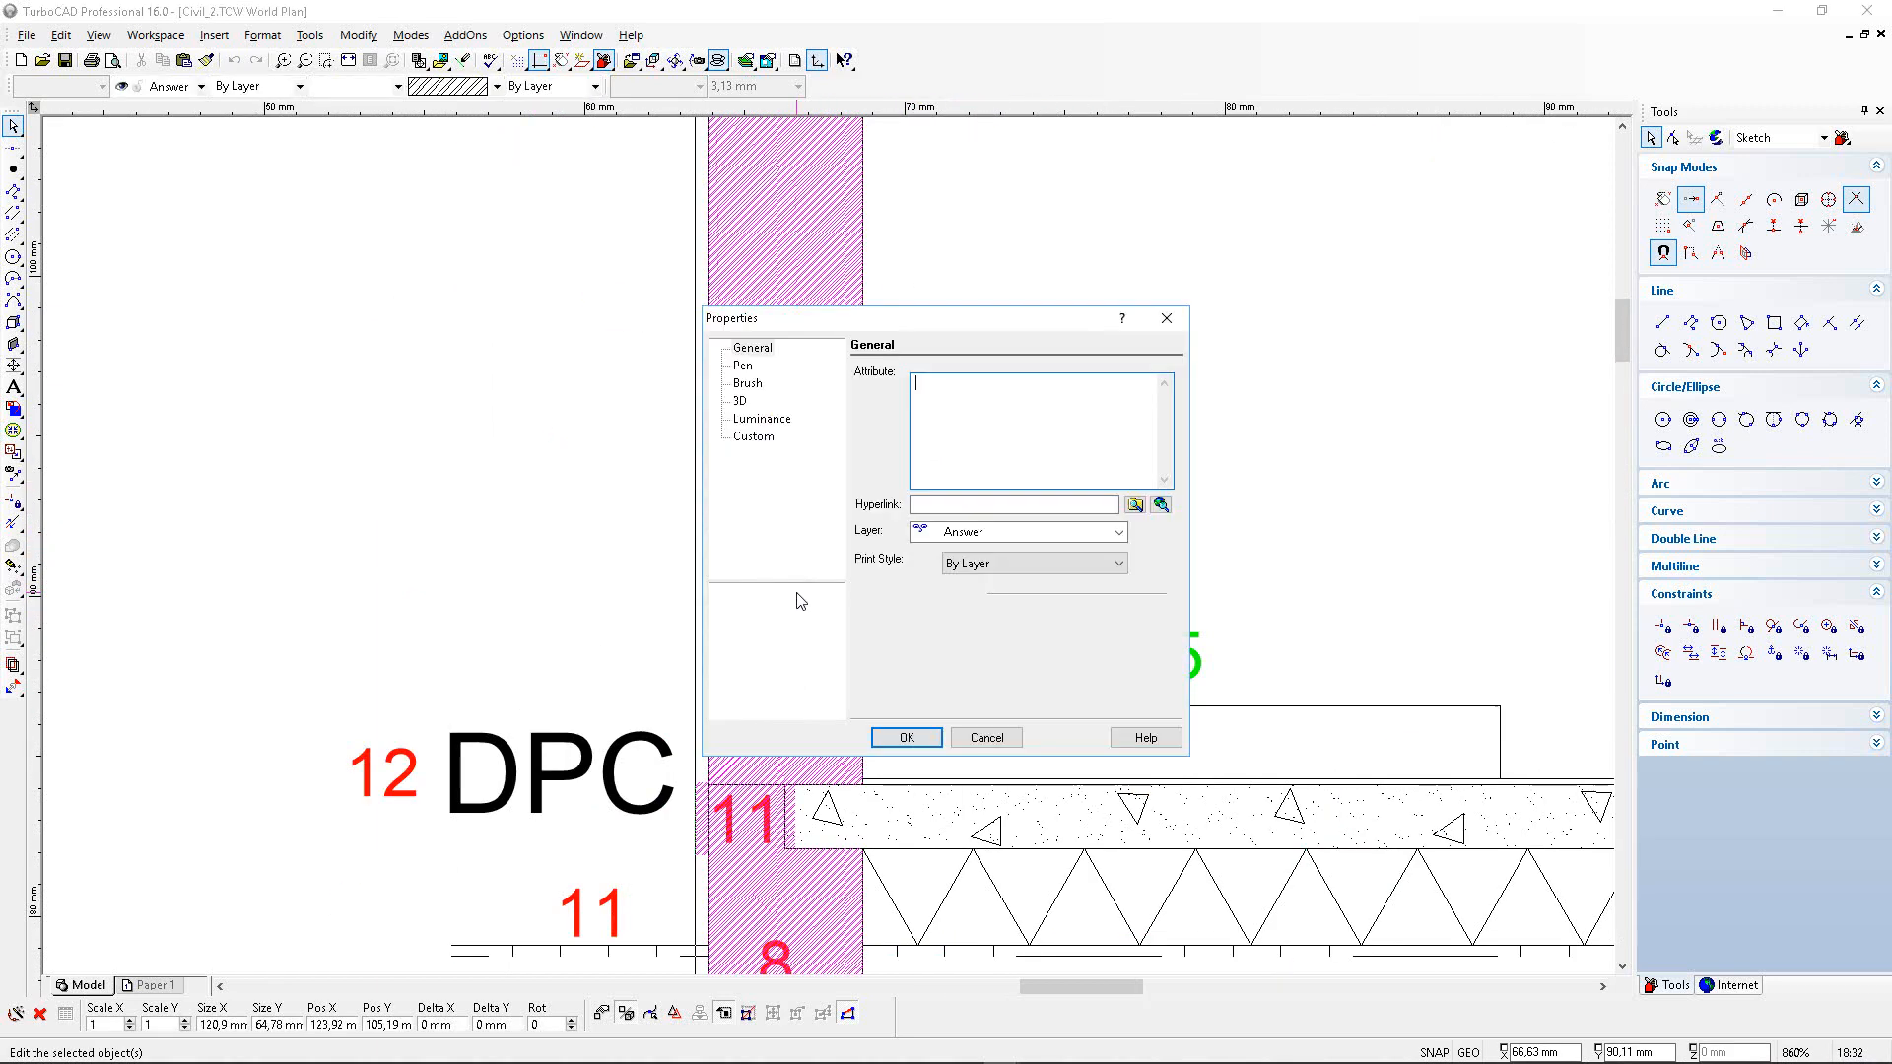
pyautogui.click(748, 384)
pyautogui.doubleClick(1123, 394)
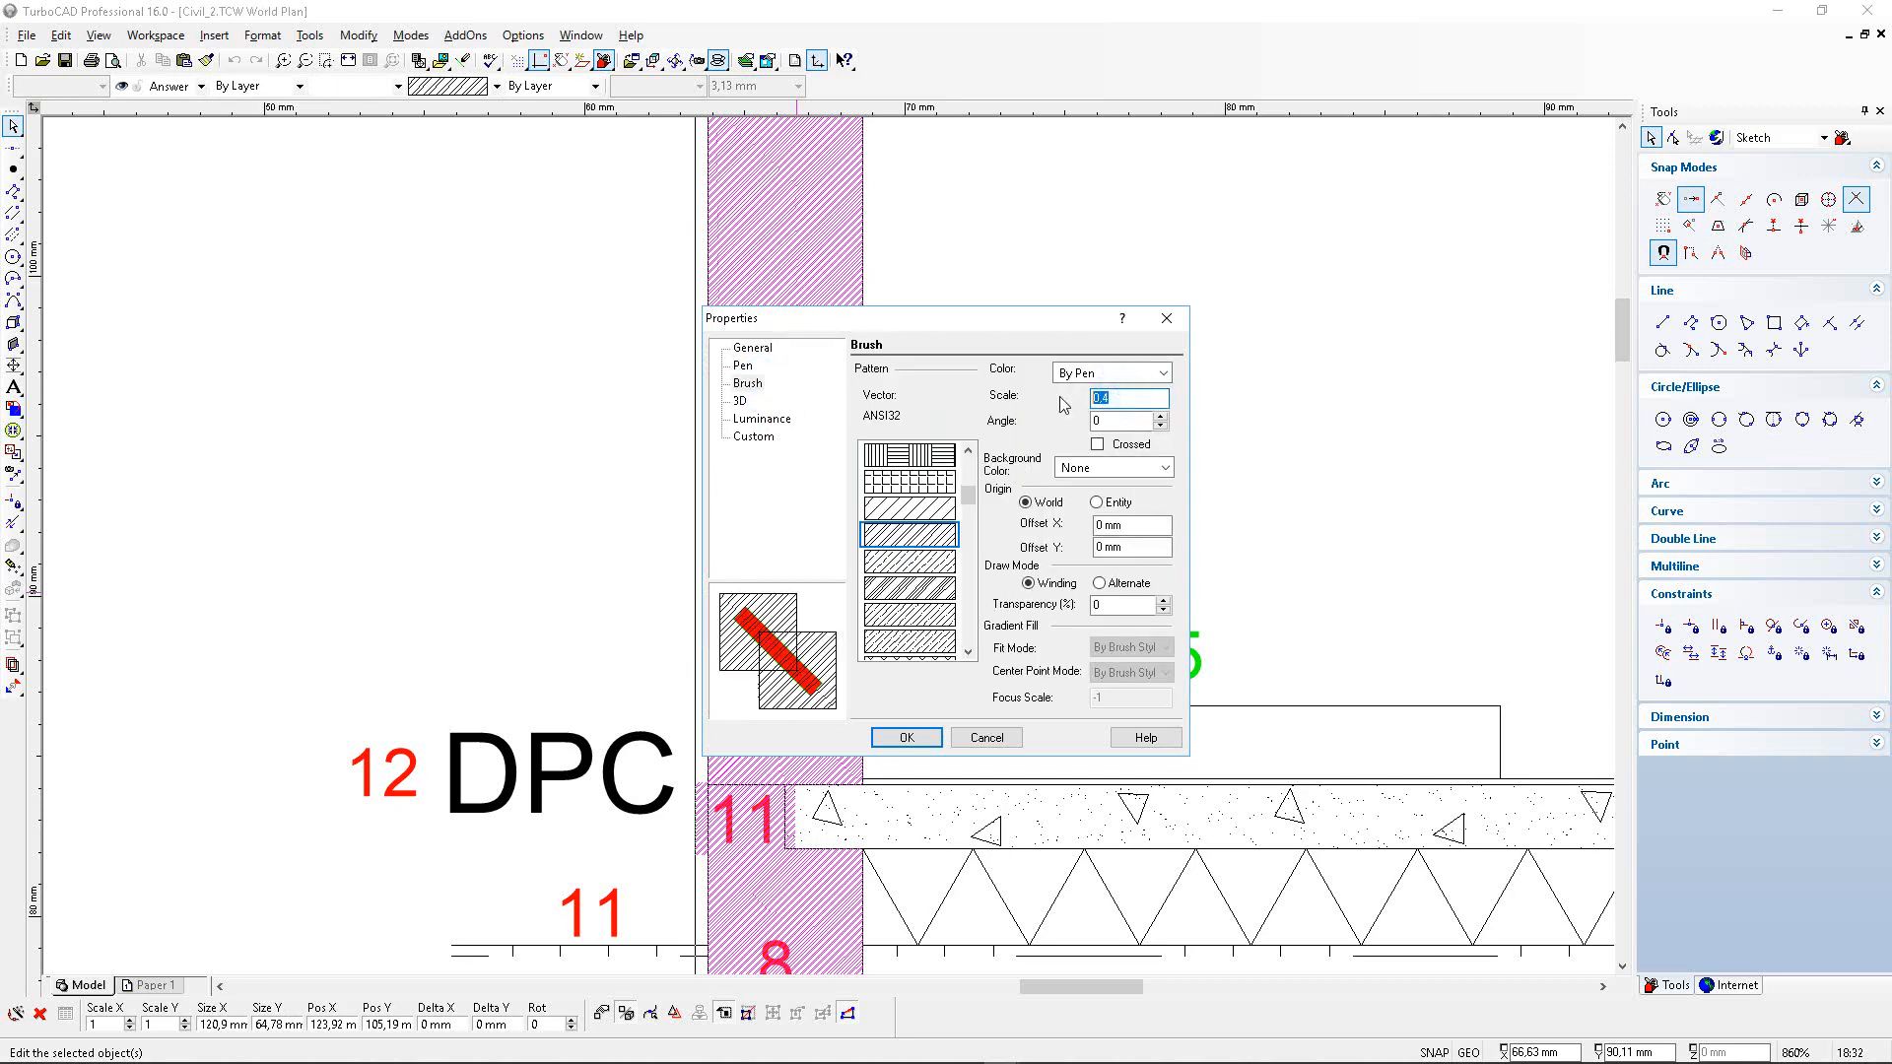
pyautogui.write('0,8')
pyautogui.press('Return')
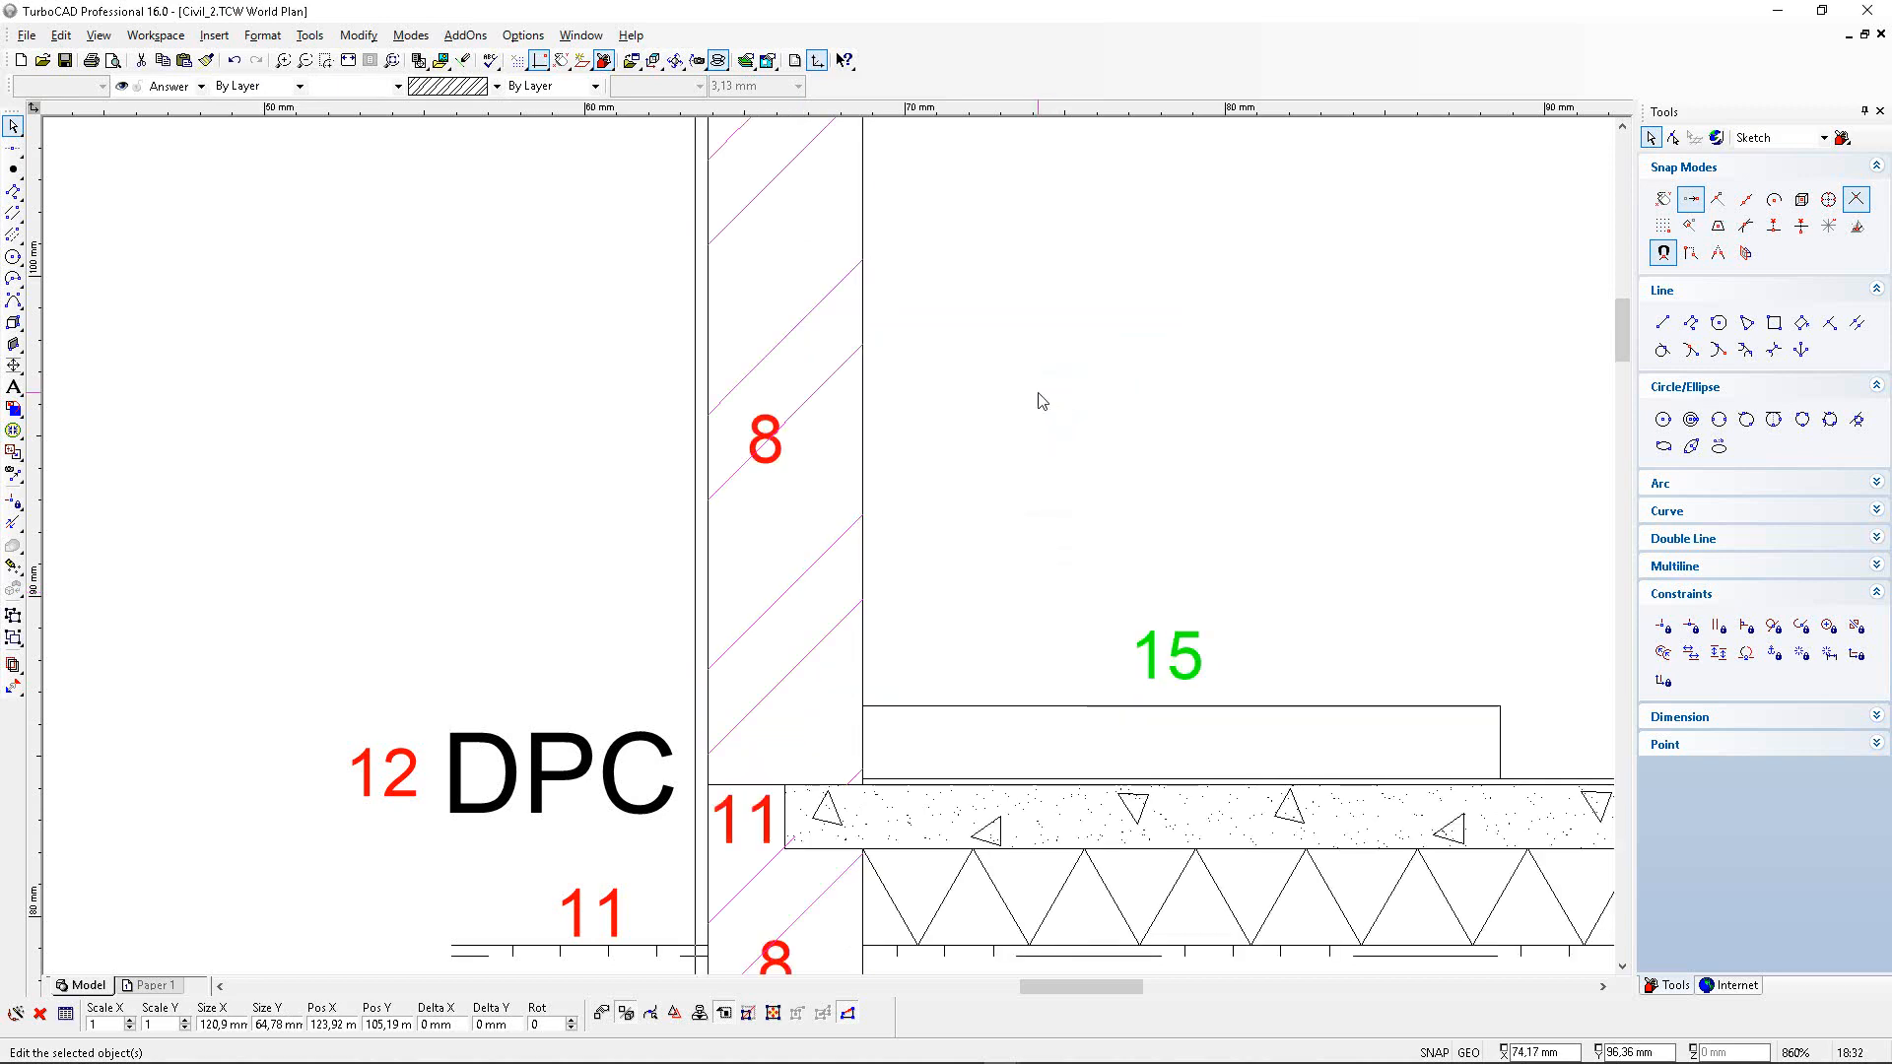
pyautogui.scroll(-4, 756, 597)
pyautogui.click(525, 541)
# Set the brush pattern scale of the sectional elevation's ANSI32 wall hatching to 10 and deselect it.
pyautogui.scroll(2, 734, 580)
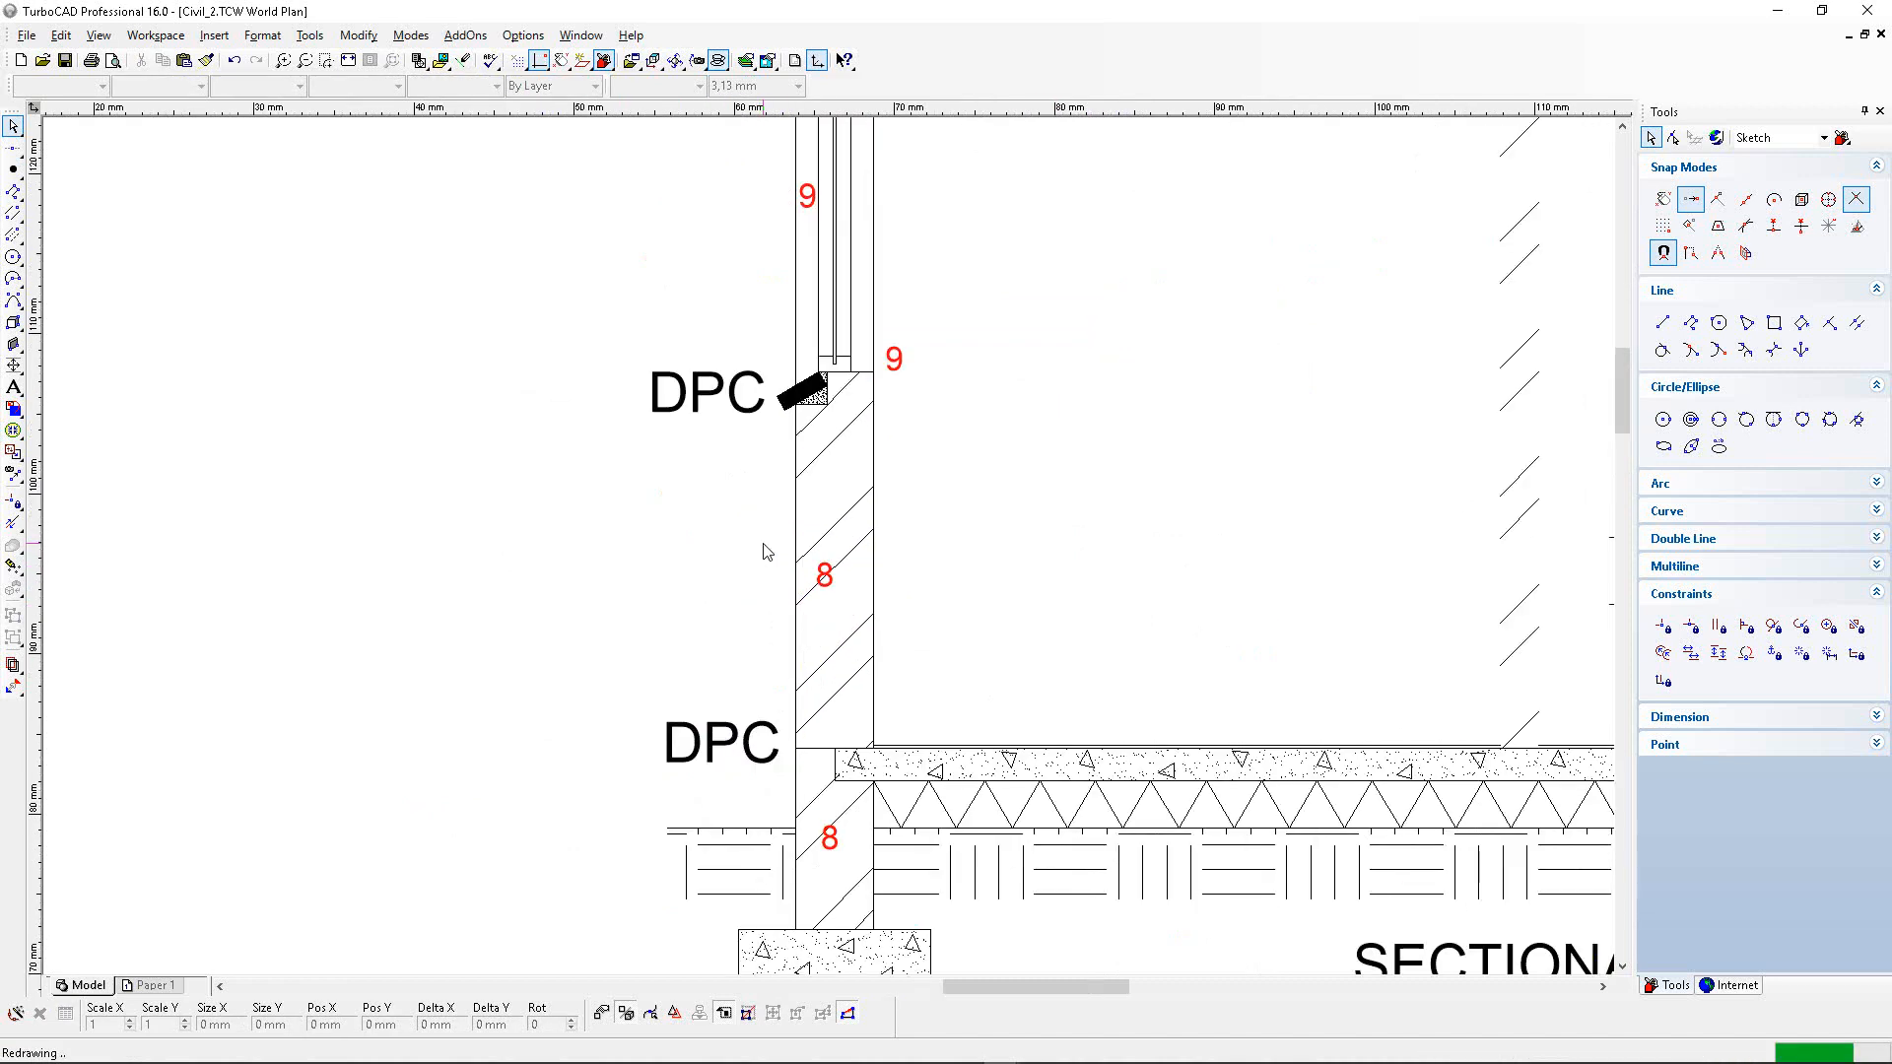
pyautogui.click(844, 509)
pyautogui.doubleClick(844, 509)
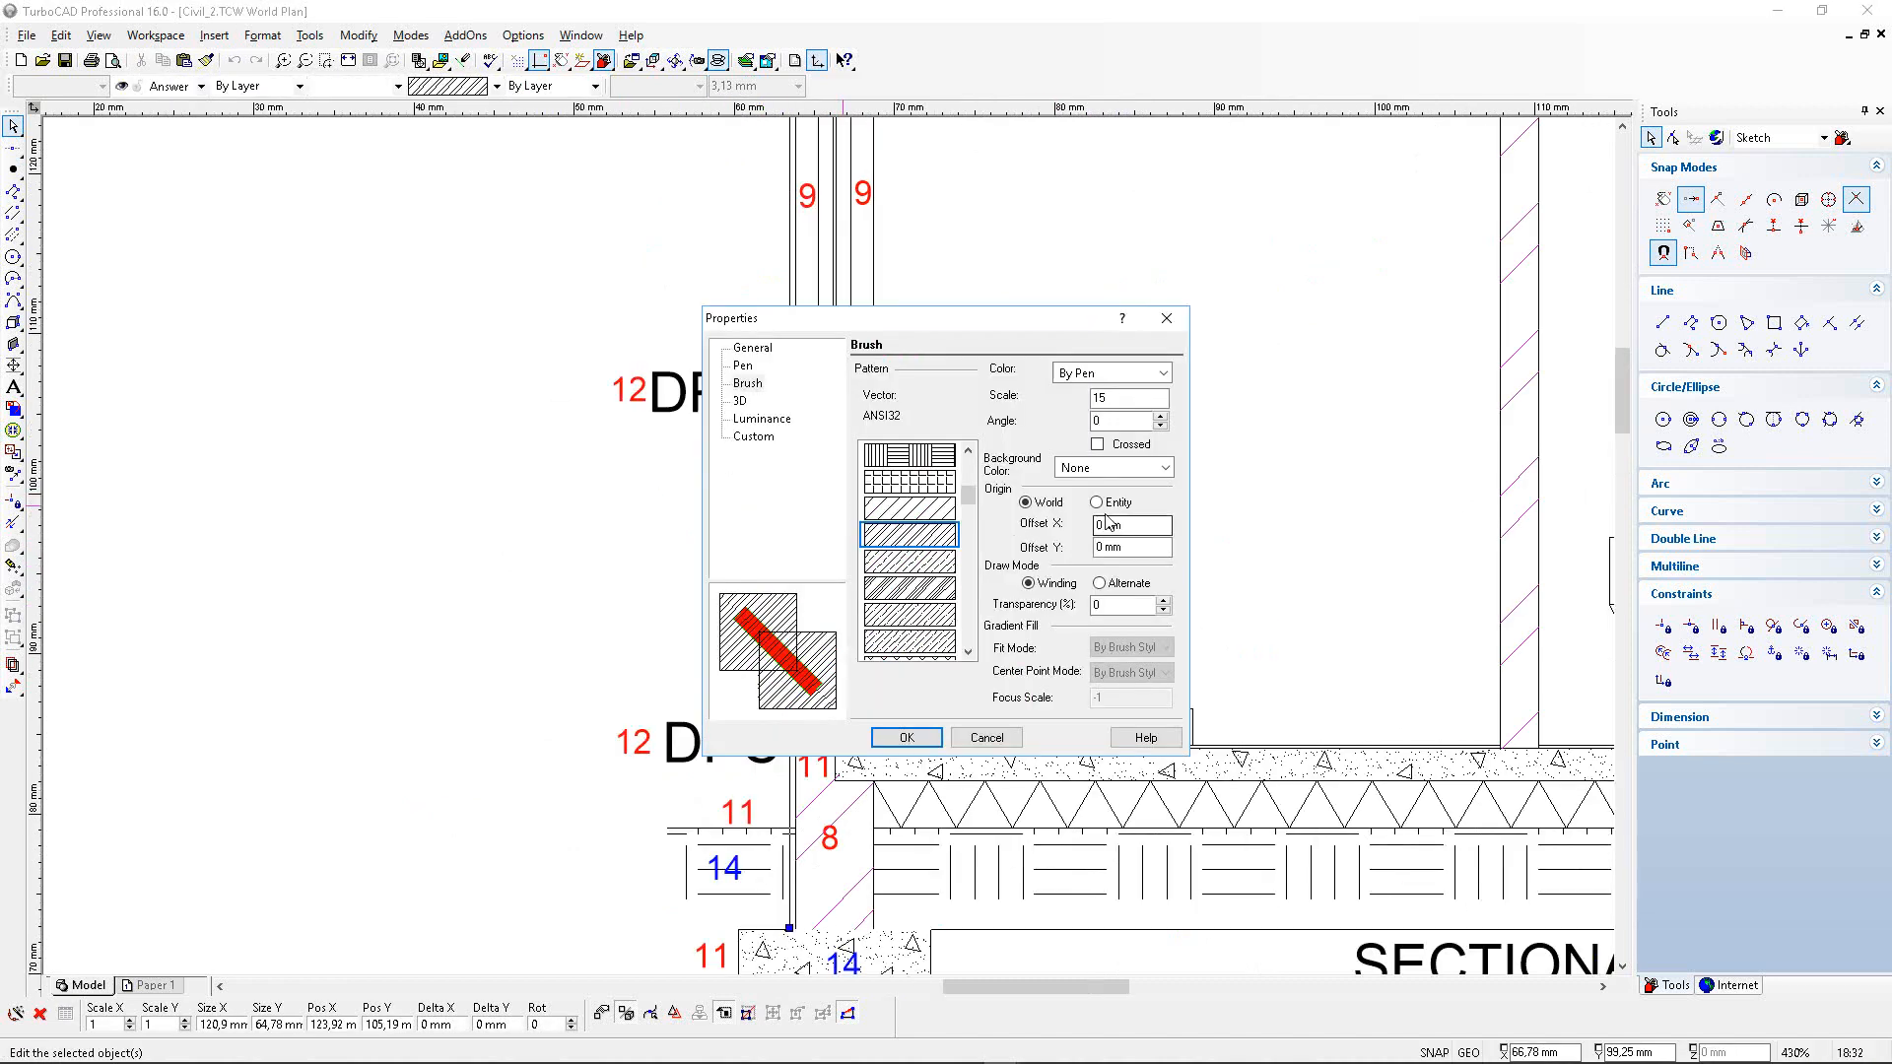
pyautogui.write('10')
pyautogui.press('Return')
pyautogui.click(486, 548)
pyautogui.scroll(-1, 605, 527)
pyautogui.scroll(-1, 605, 535)
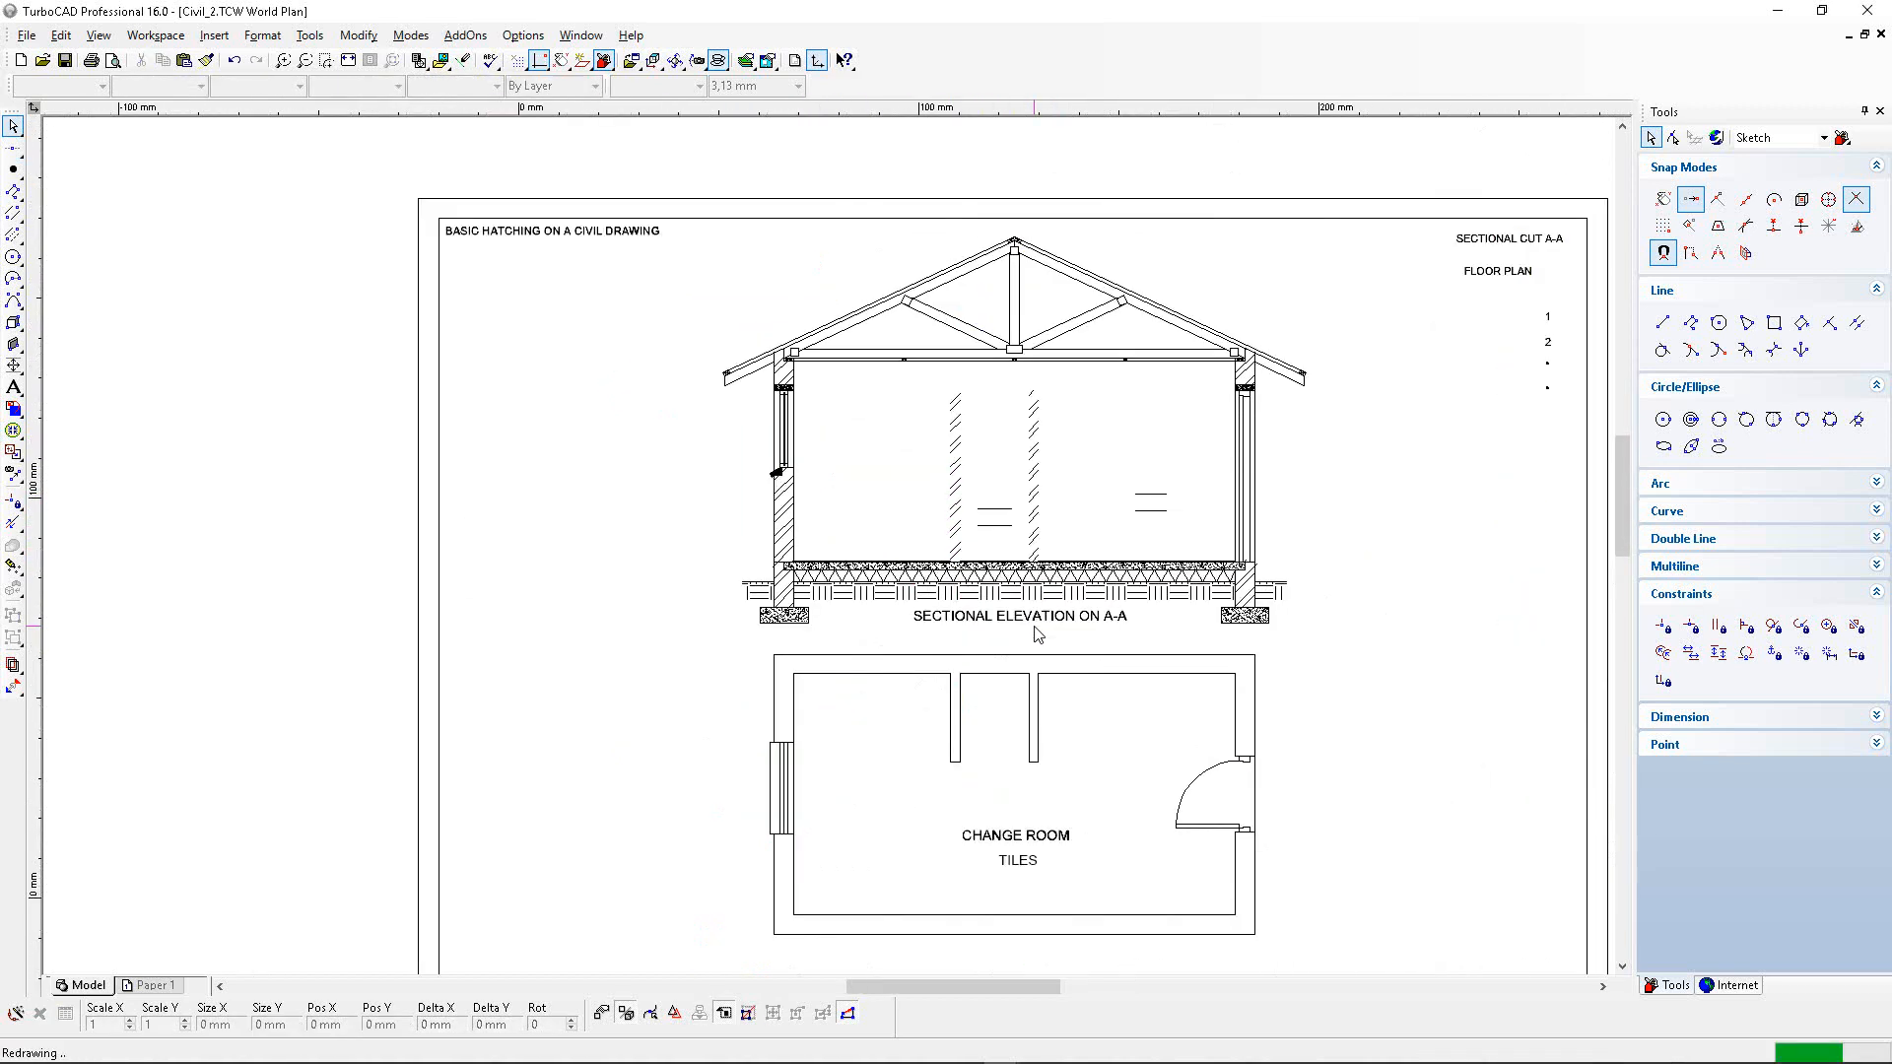
pyautogui.scroll(1, 832, 551)
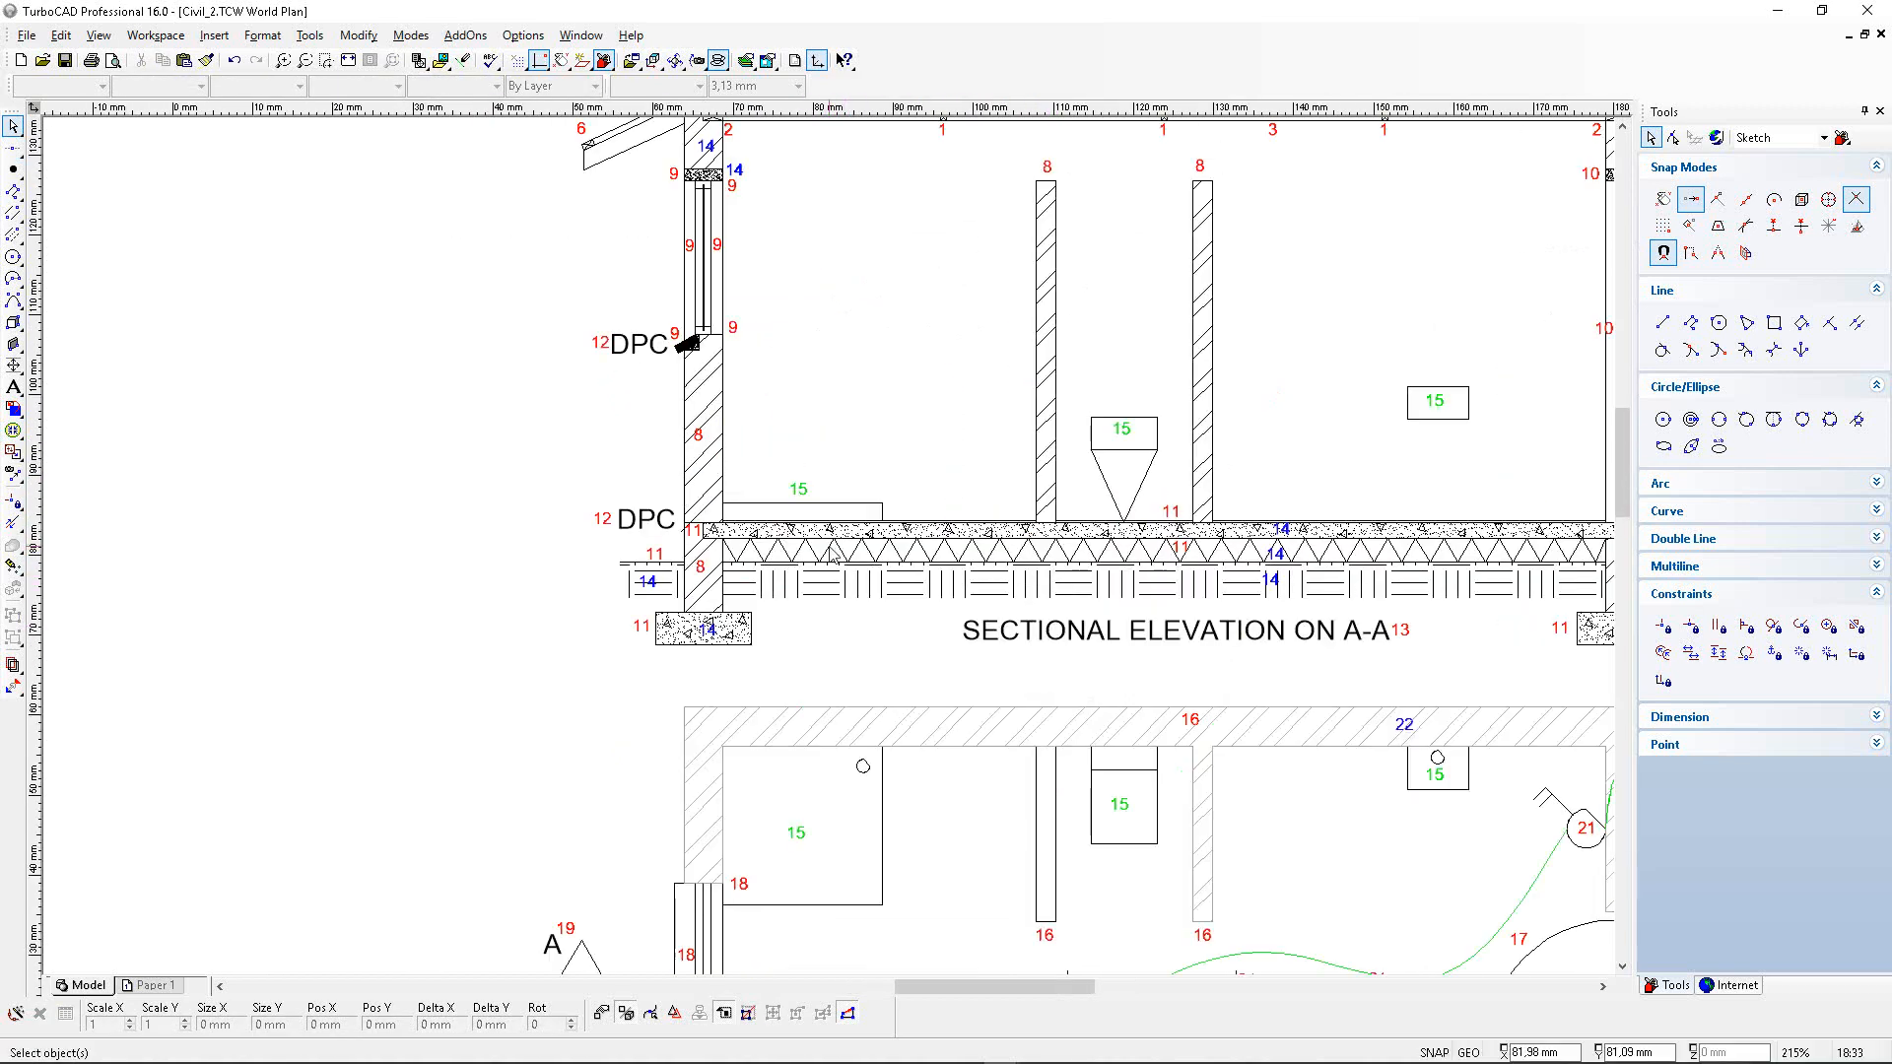
pyautogui.click(705, 473)
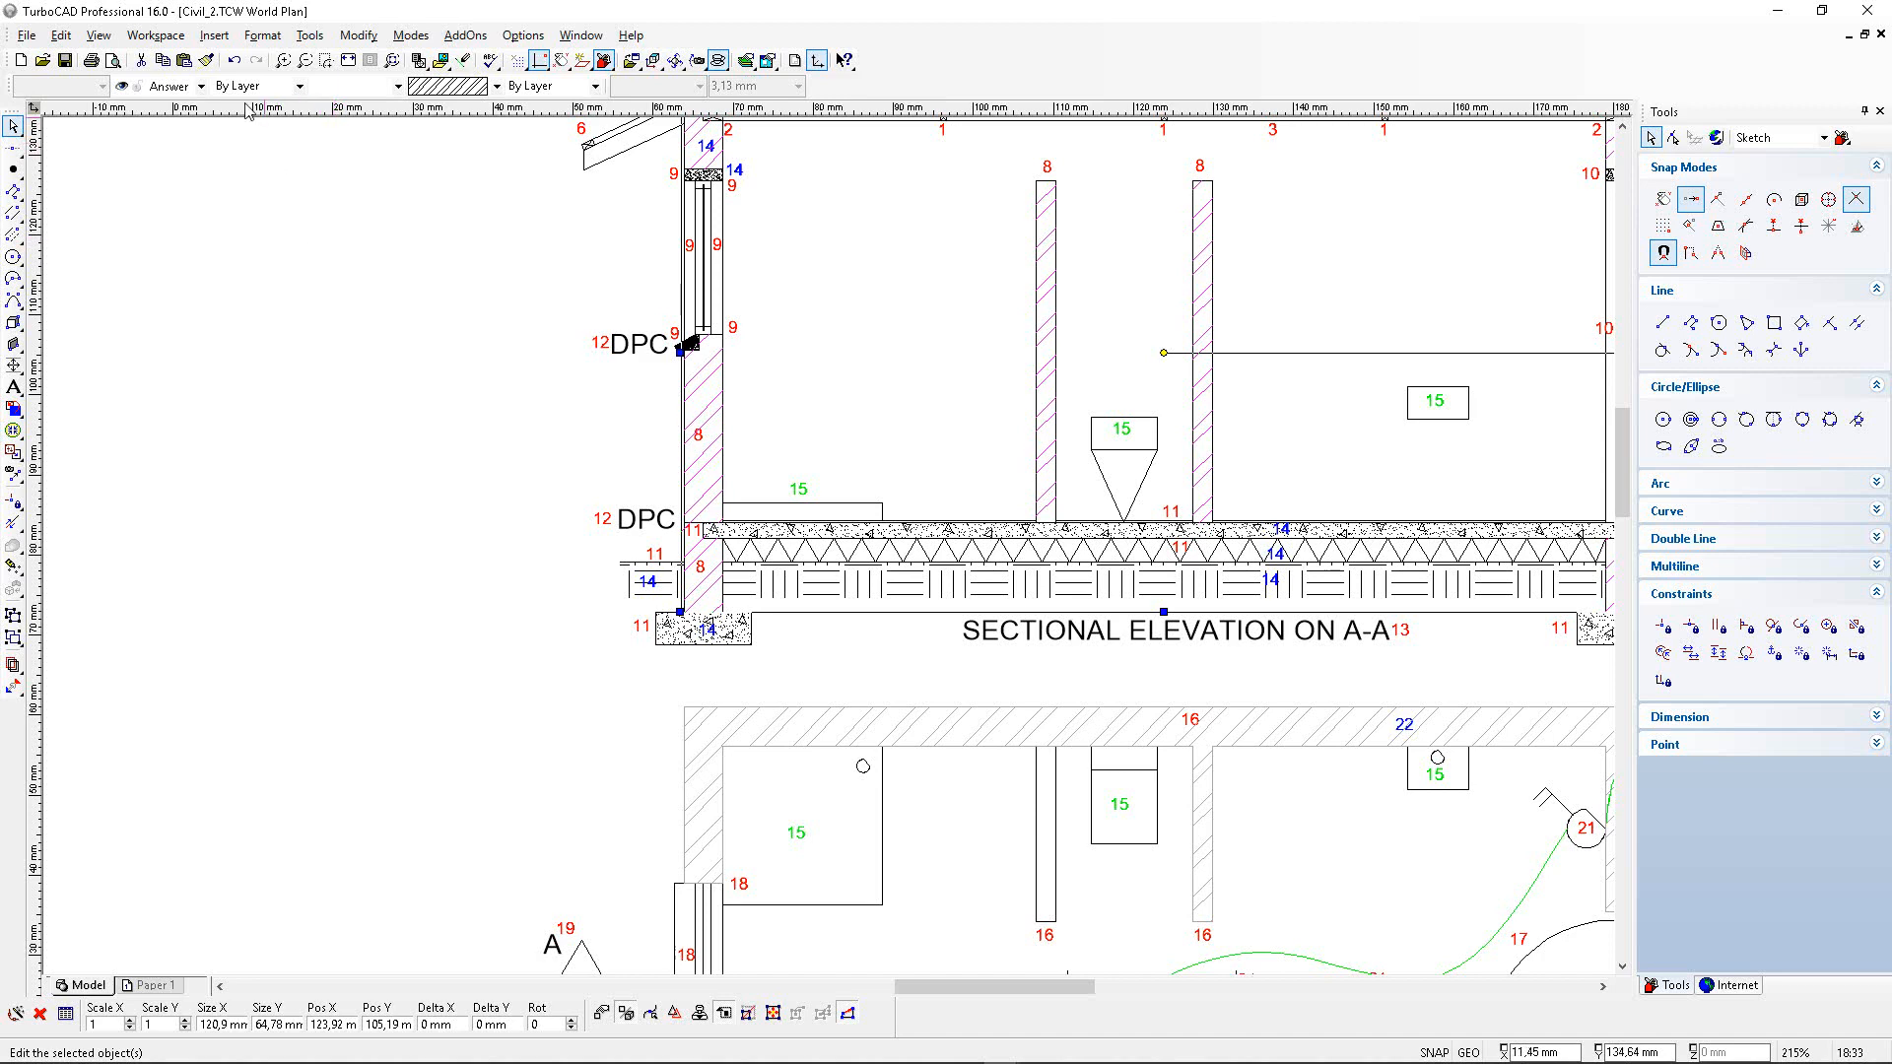
pyautogui.click(533, 373)
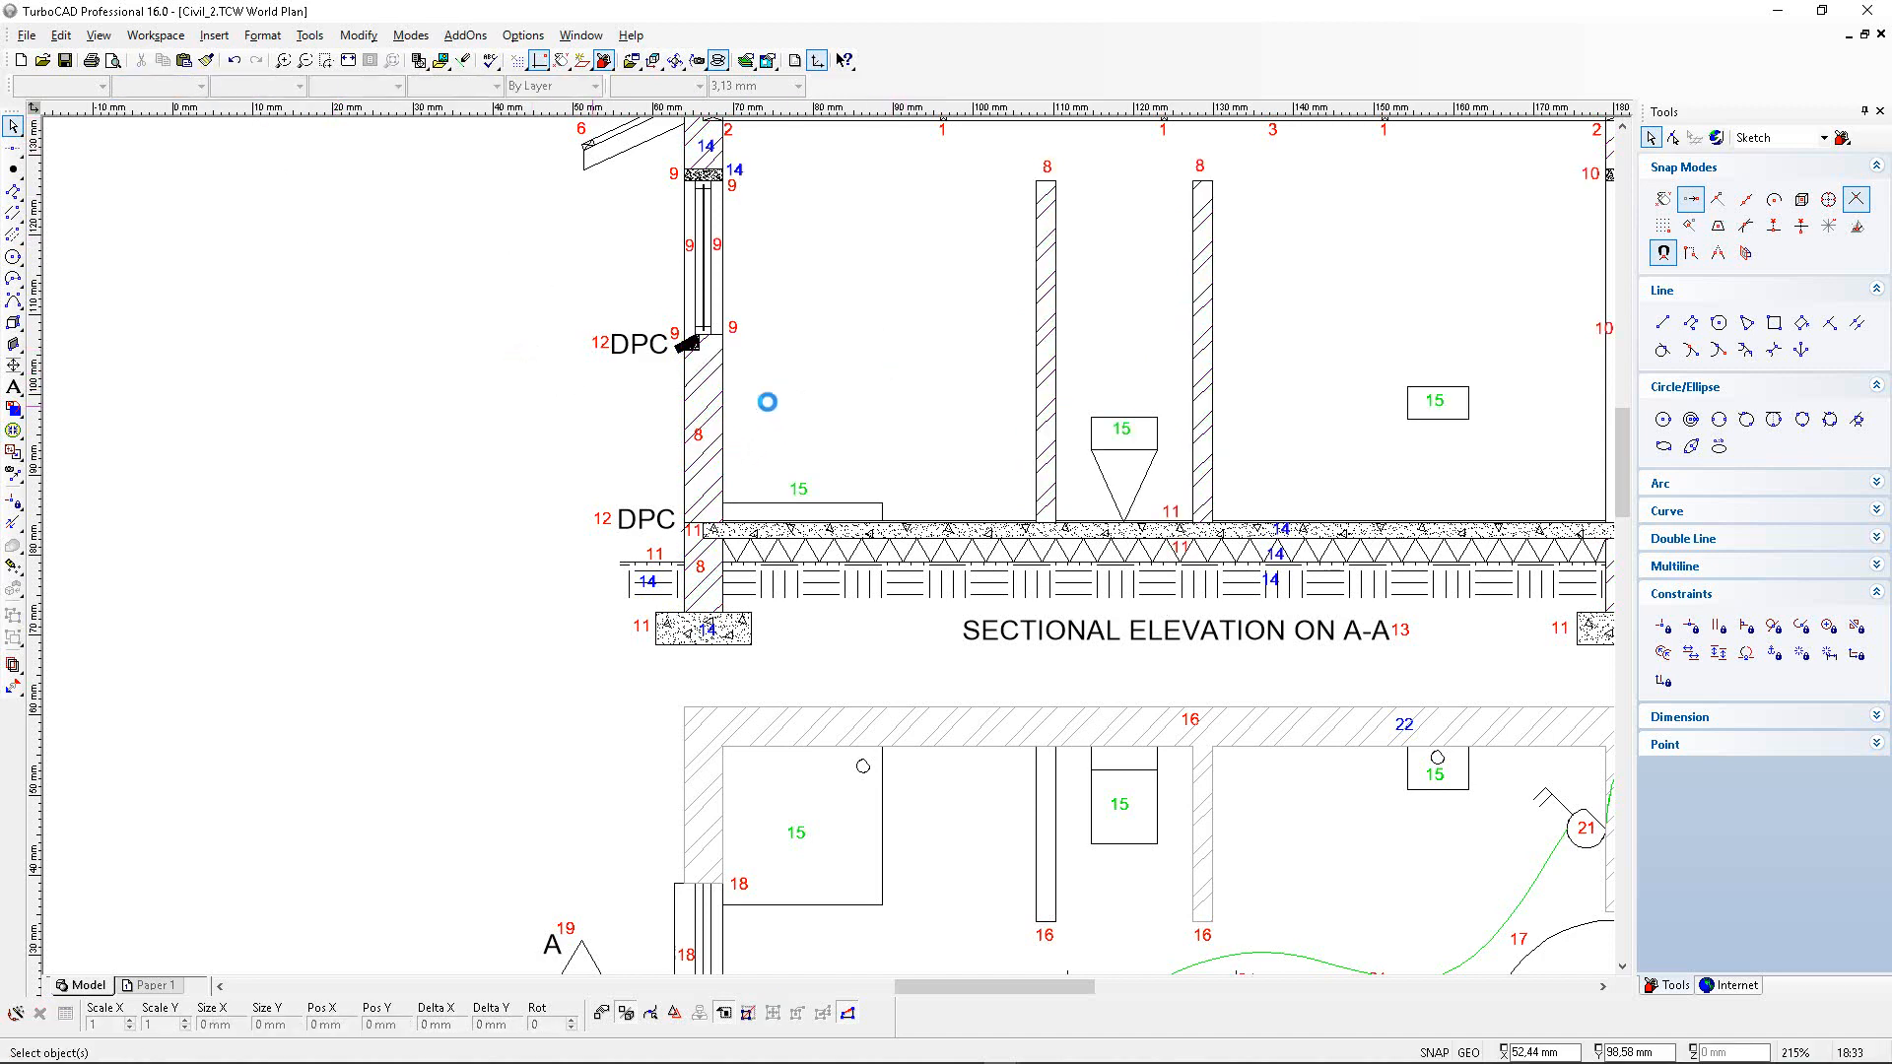
# Move the ANSI32 wall hatching in the sectional elevation from the Answer layer to the Hatching Floor Plan layer and deselect it.
pyautogui.scroll(-1, 812, 380)
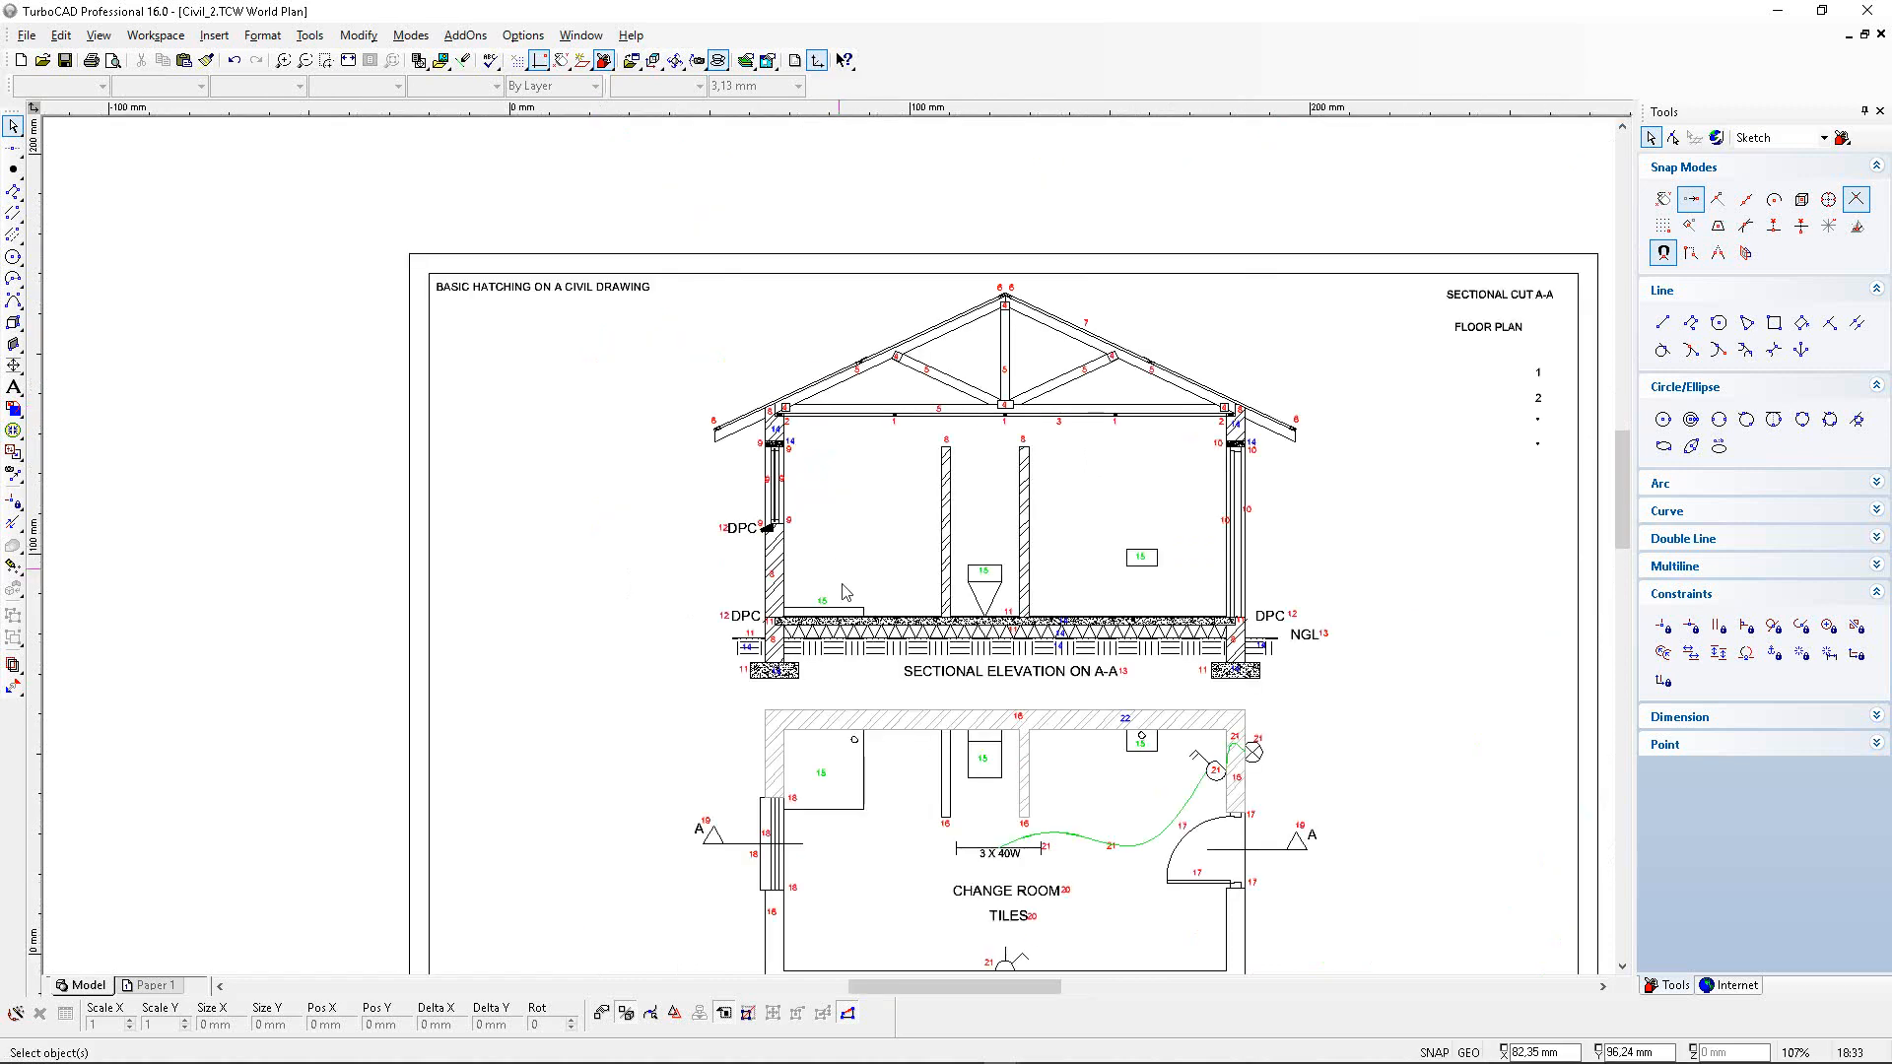
pyautogui.scroll(2, 774, 591)
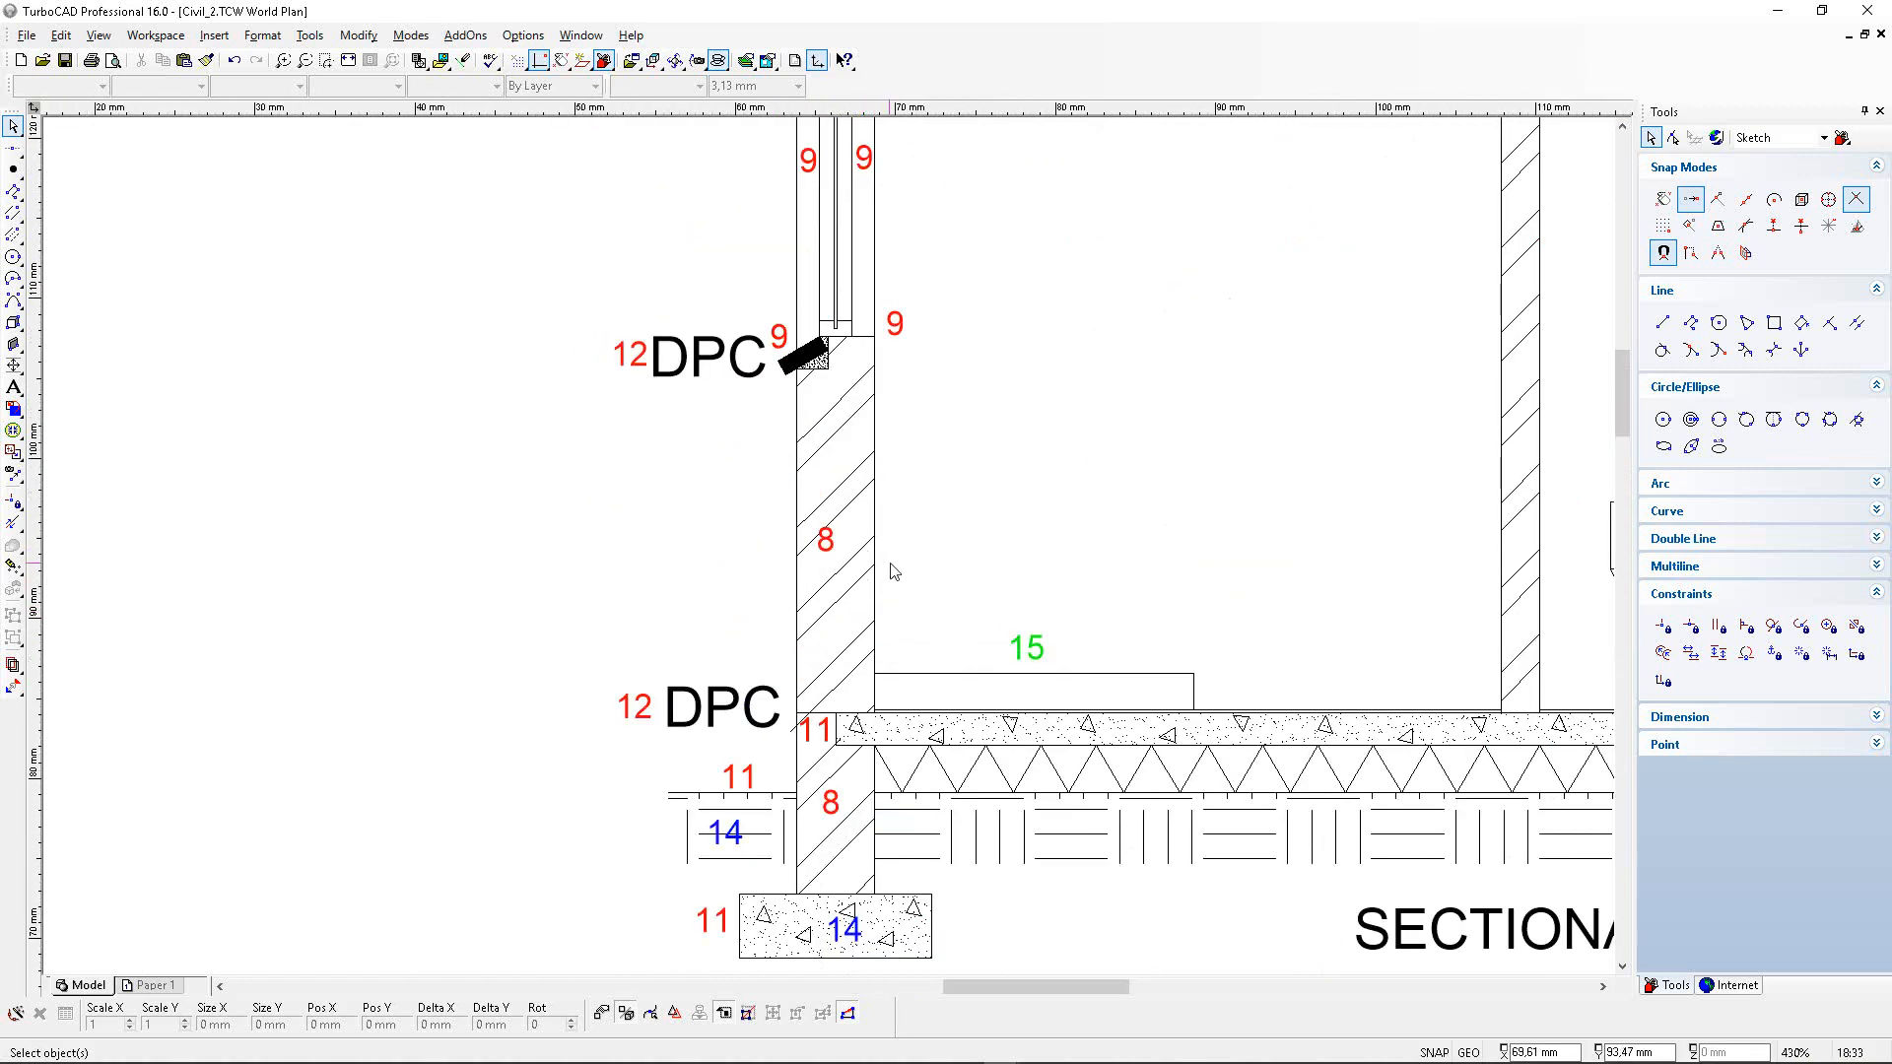
pyautogui.scroll(1, 870, 487)
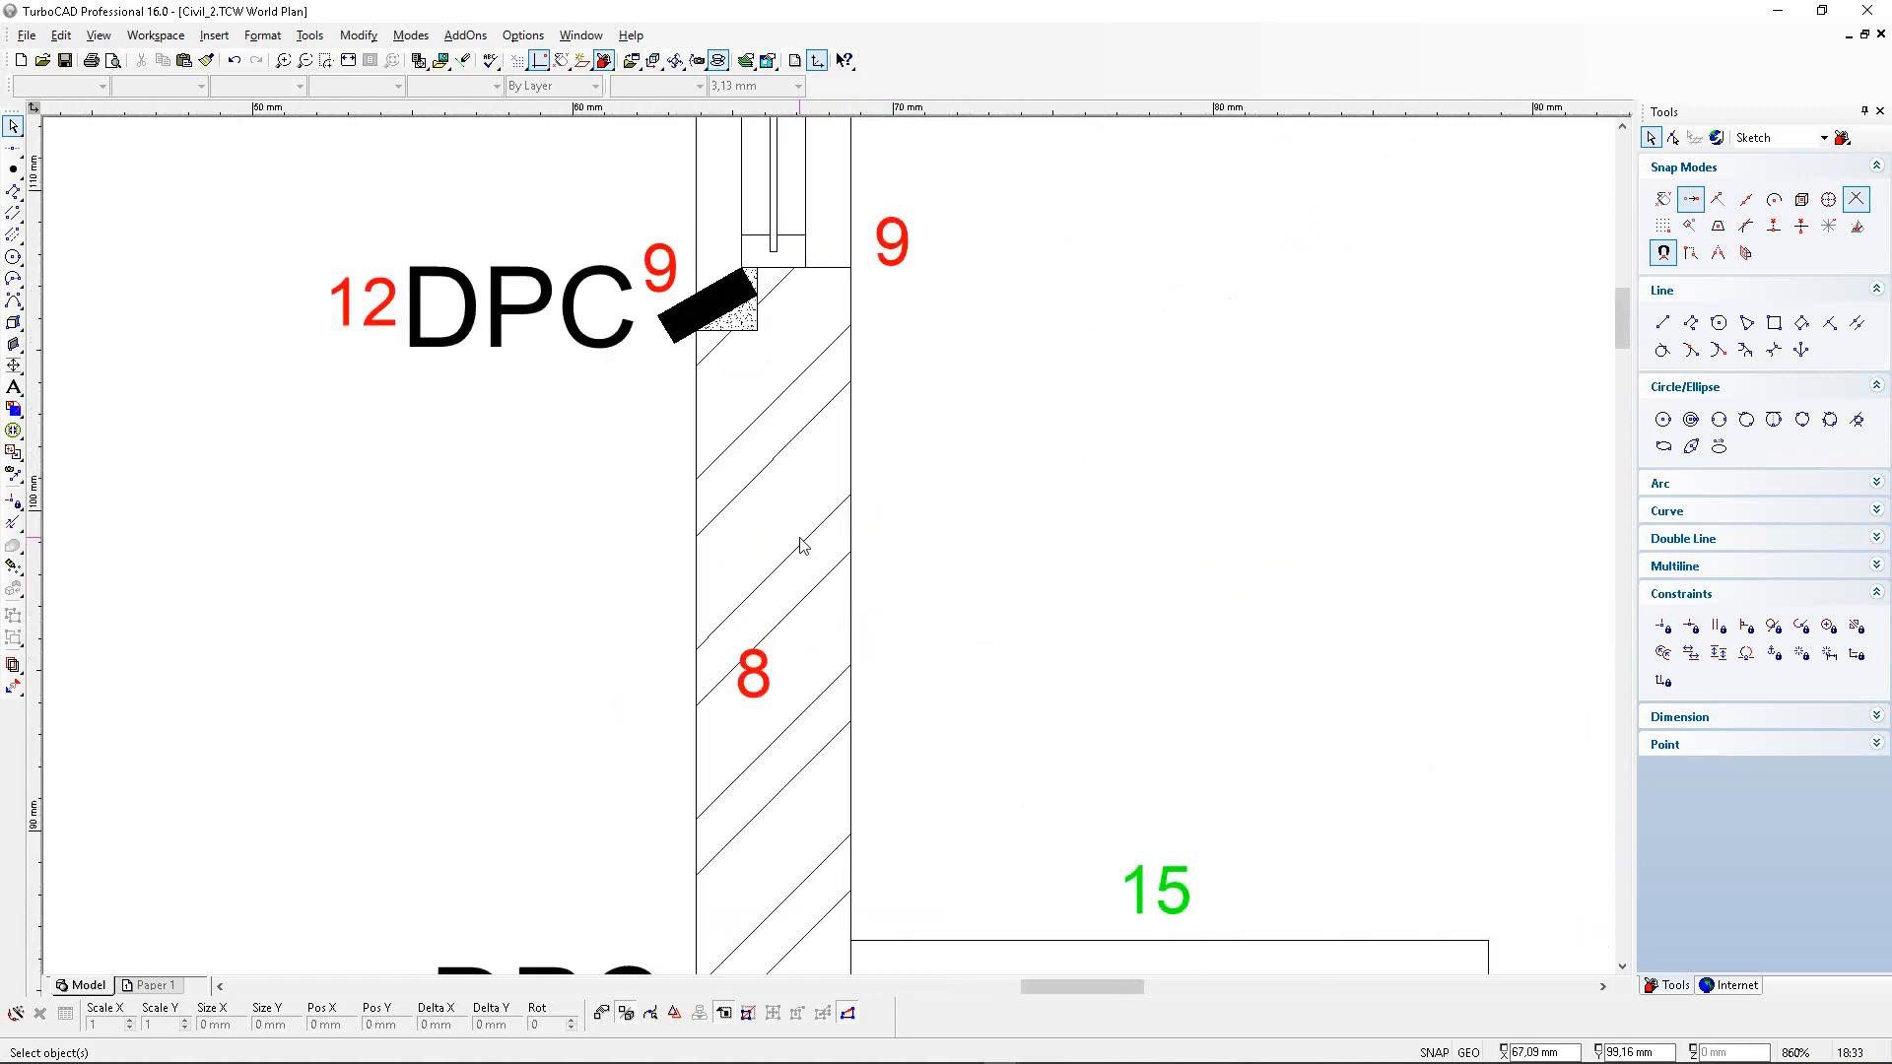
pyautogui.click(777, 463)
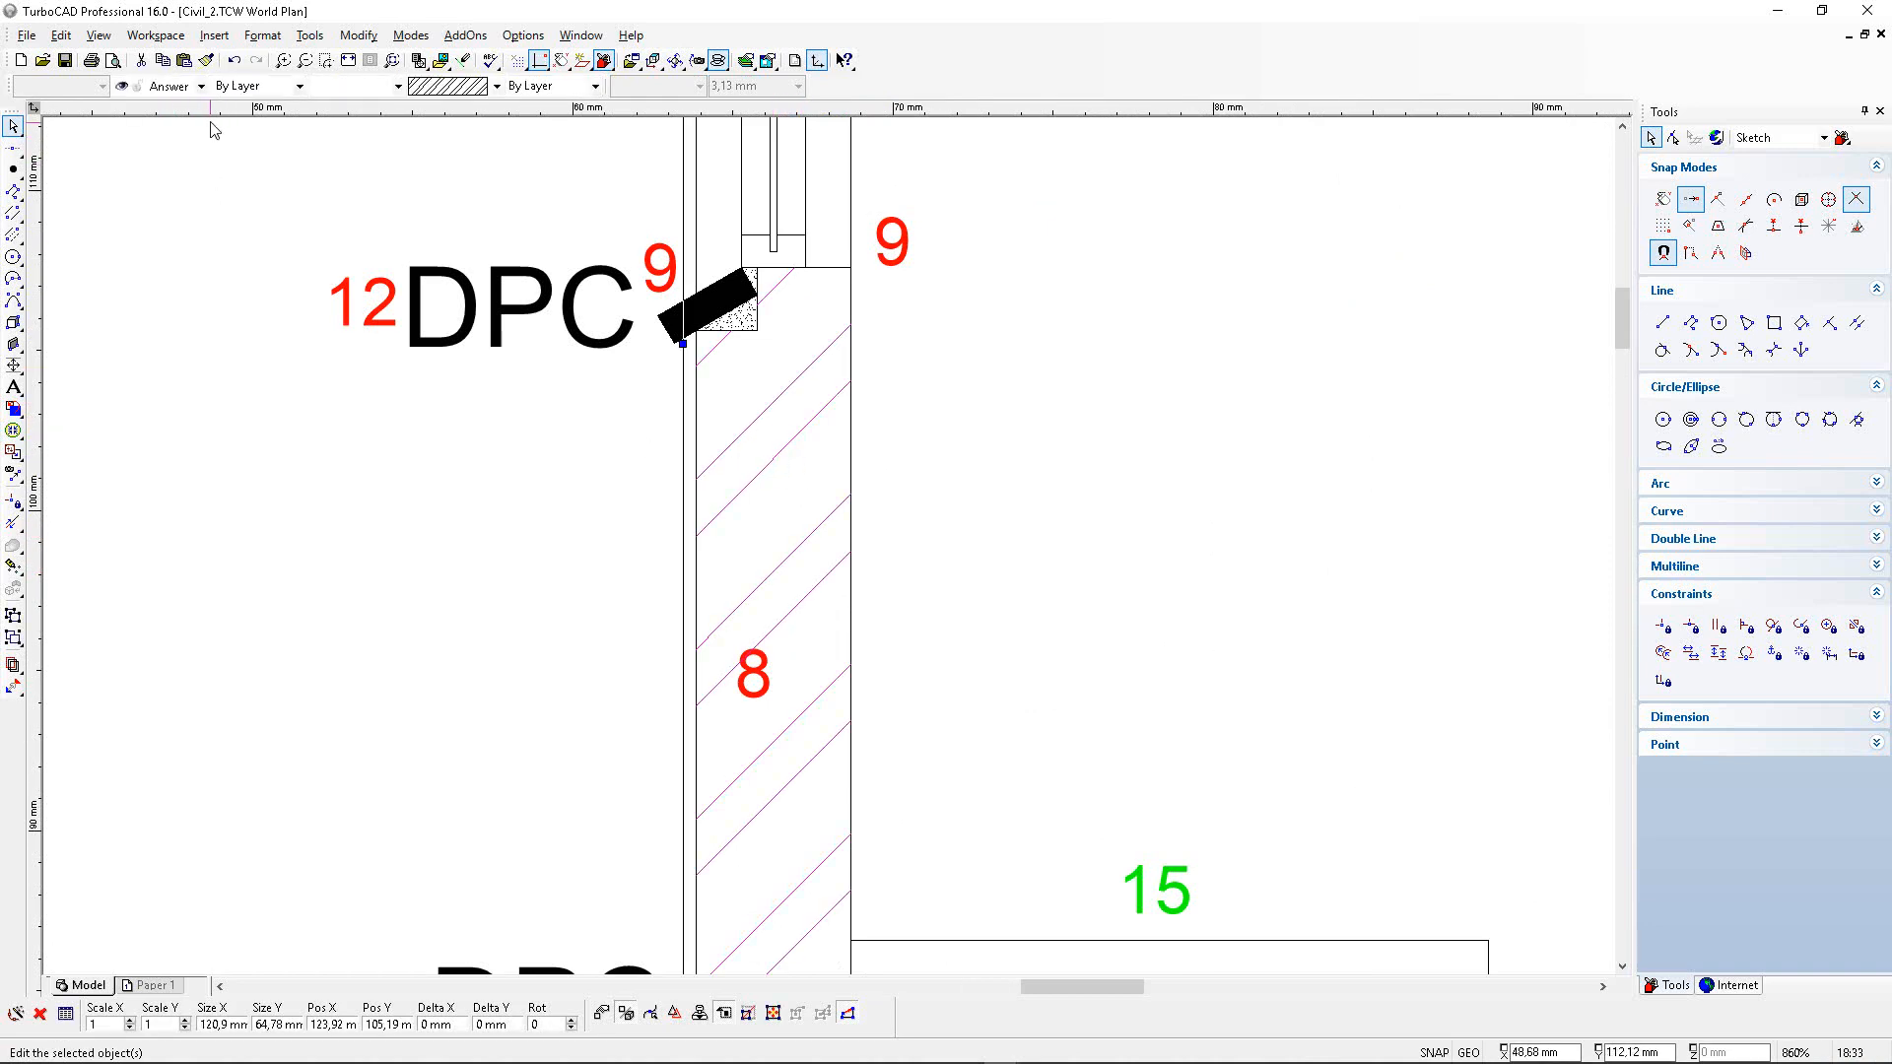
pyautogui.click(200, 86)
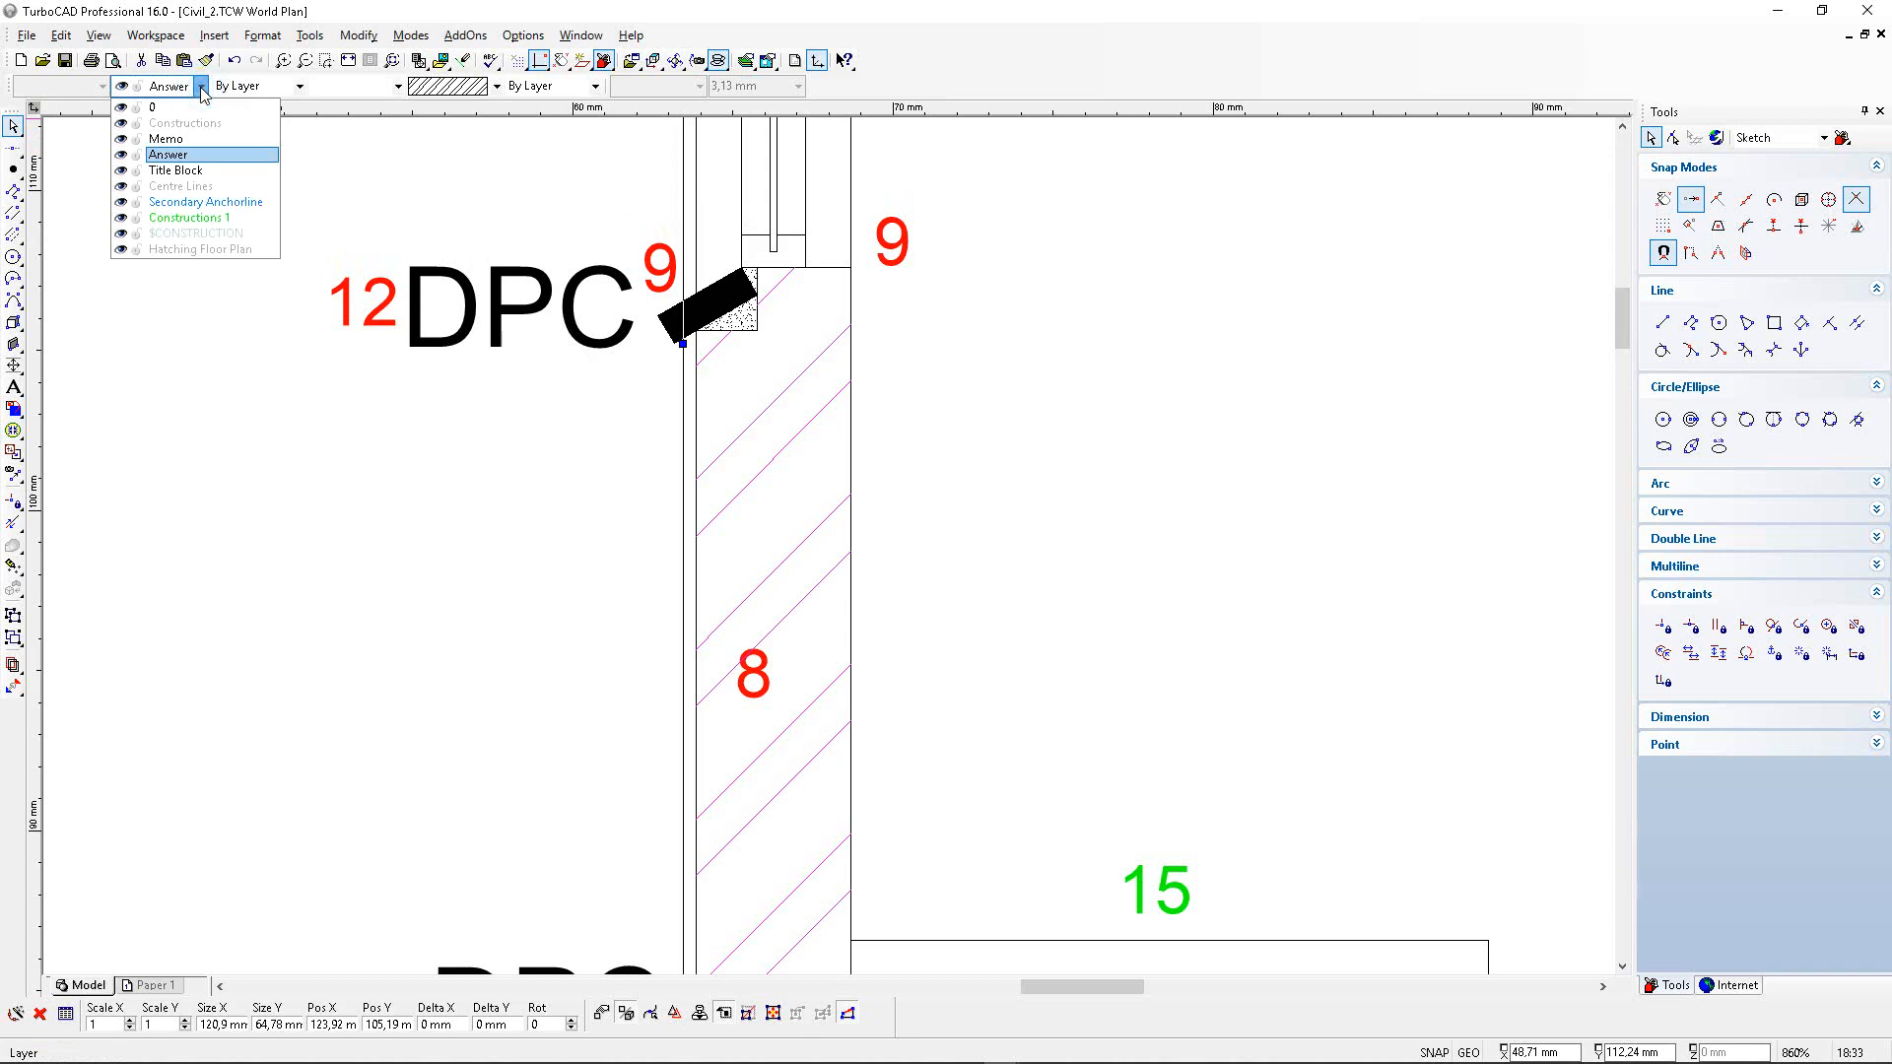
pyautogui.click(173, 249)
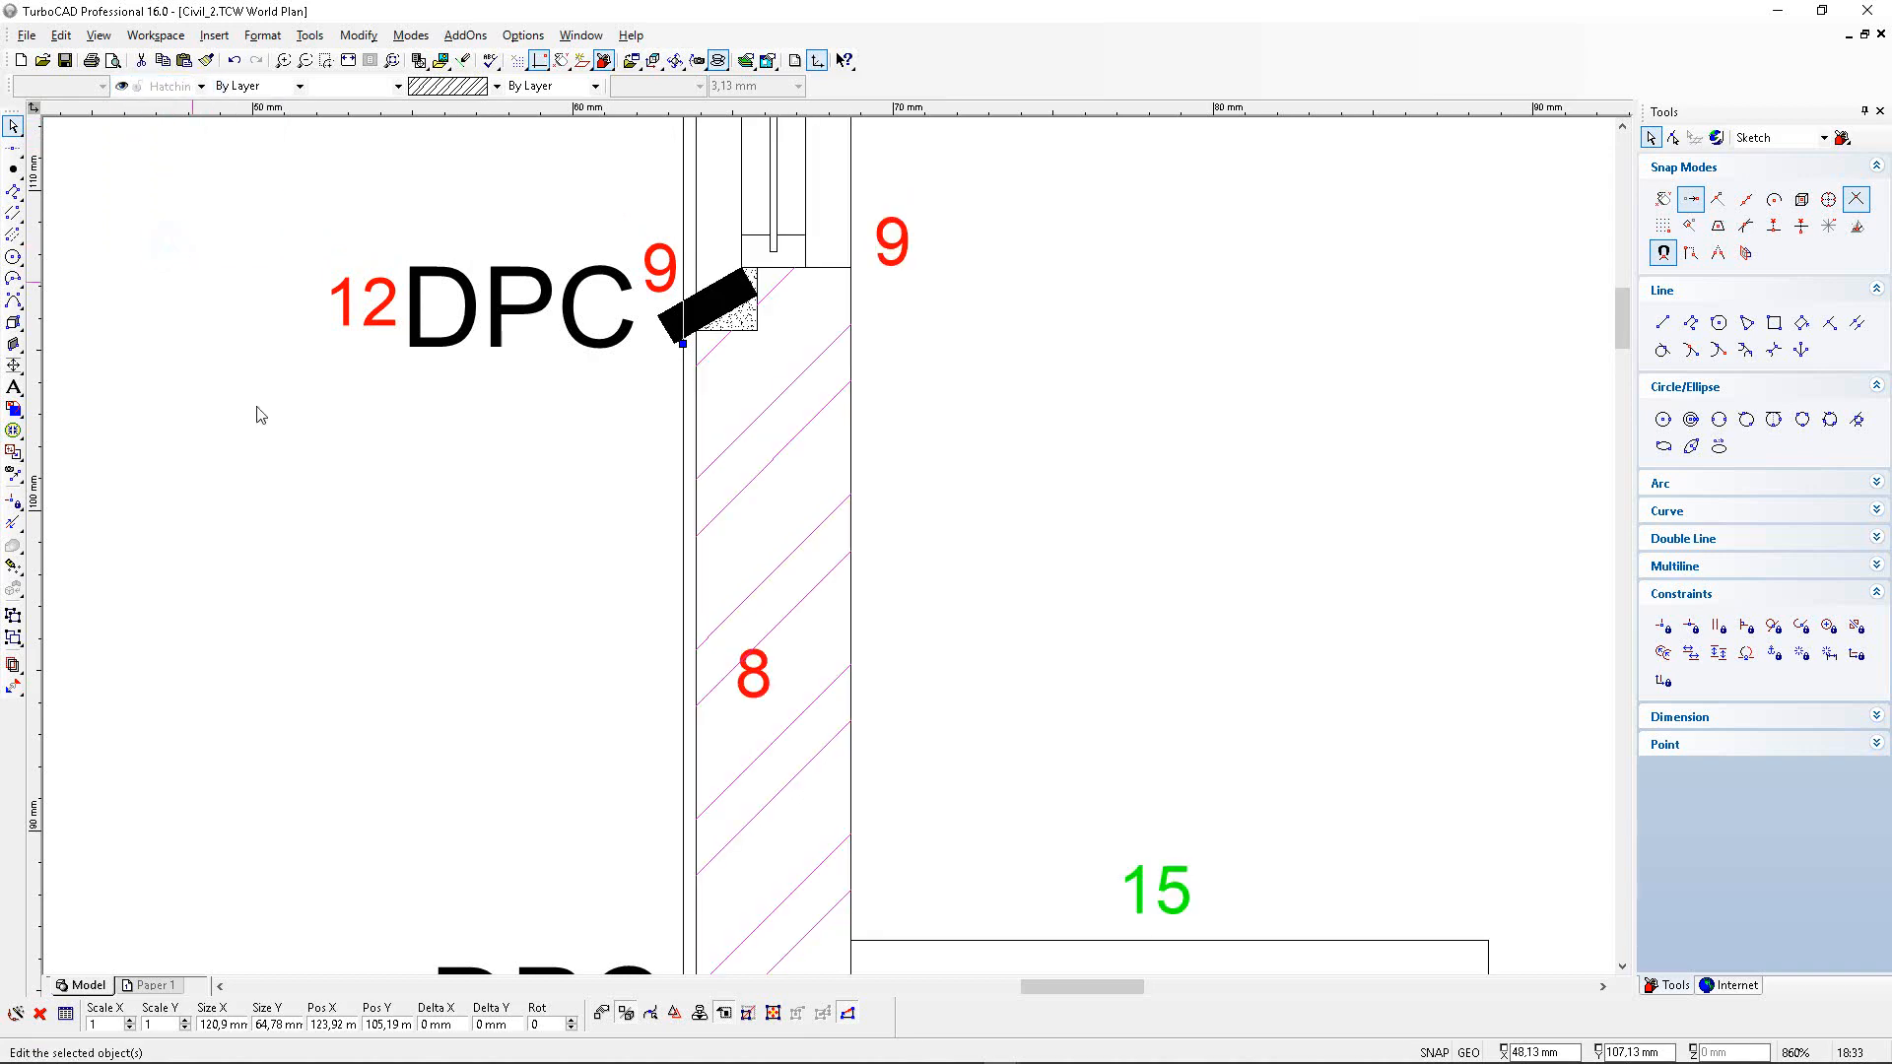
pyautogui.click(267, 591)
pyautogui.scroll(-4, 831, 555)
pyautogui.scroll(2, 831, 555)
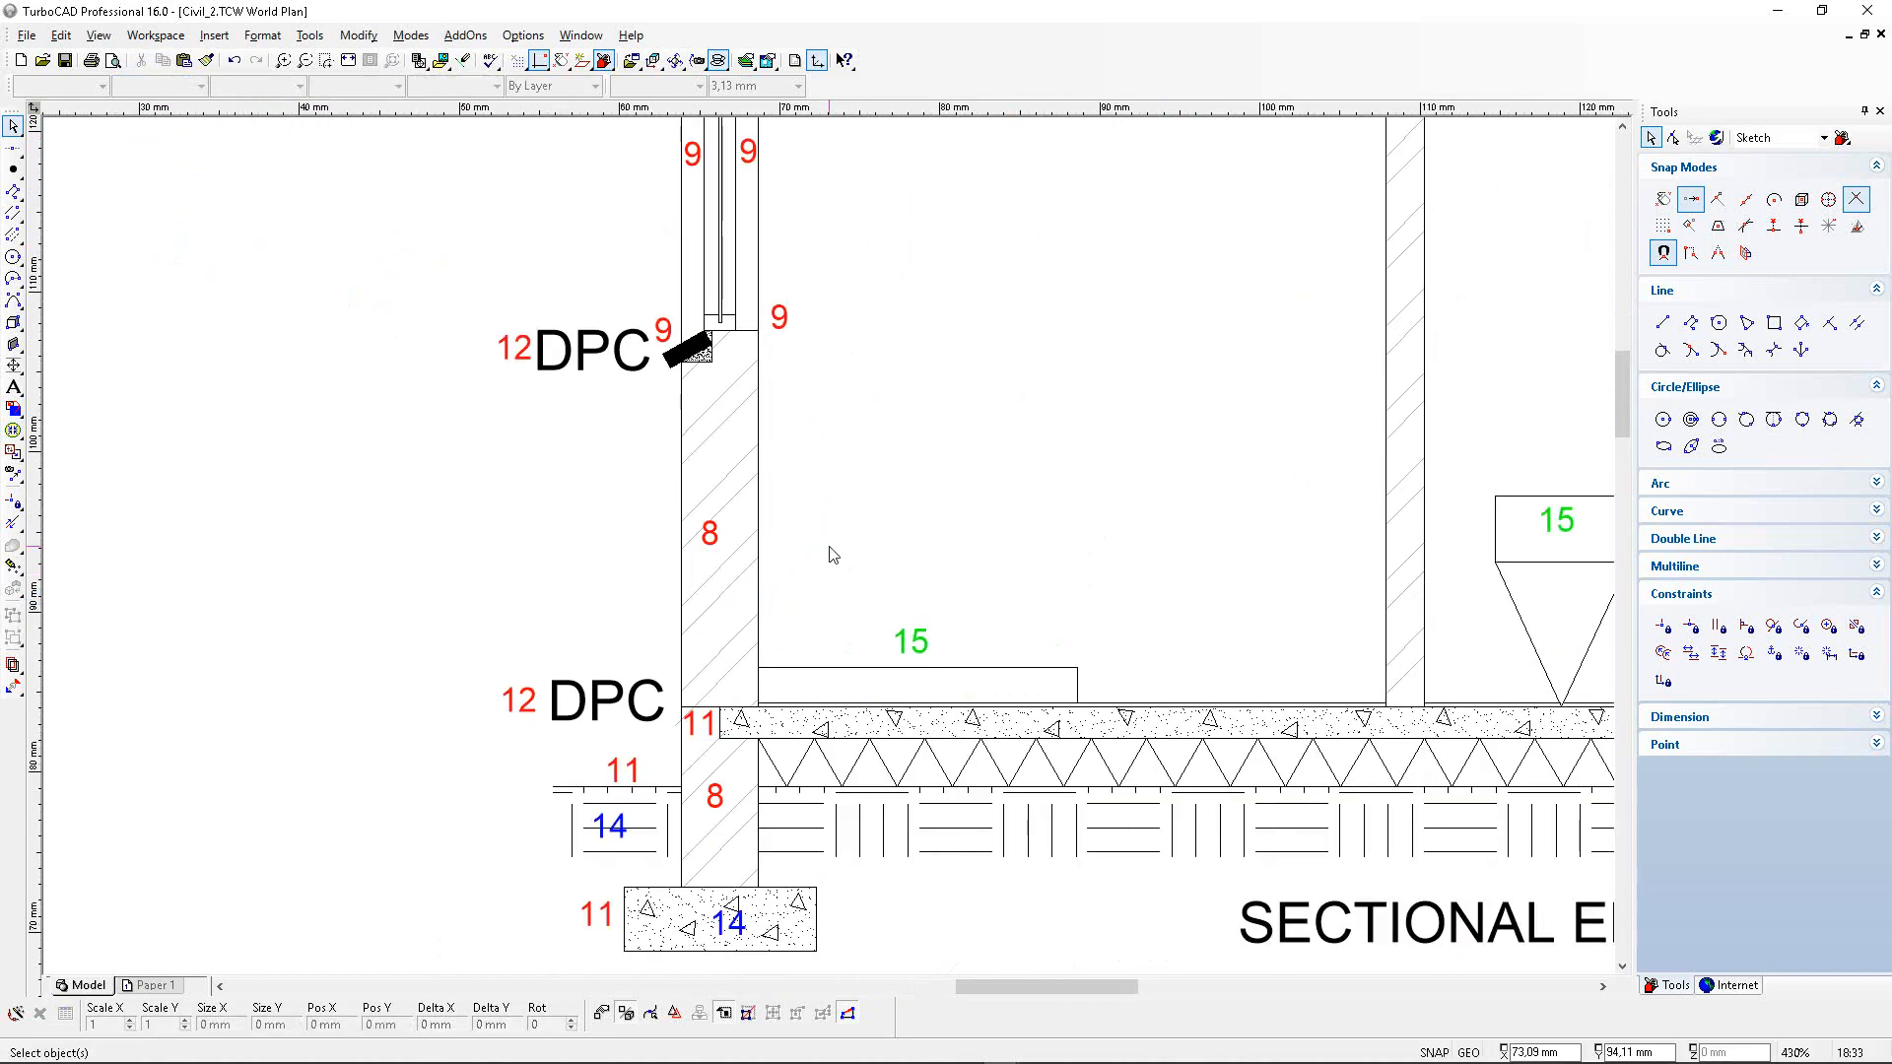
pyautogui.scroll(-4, 813, 466)
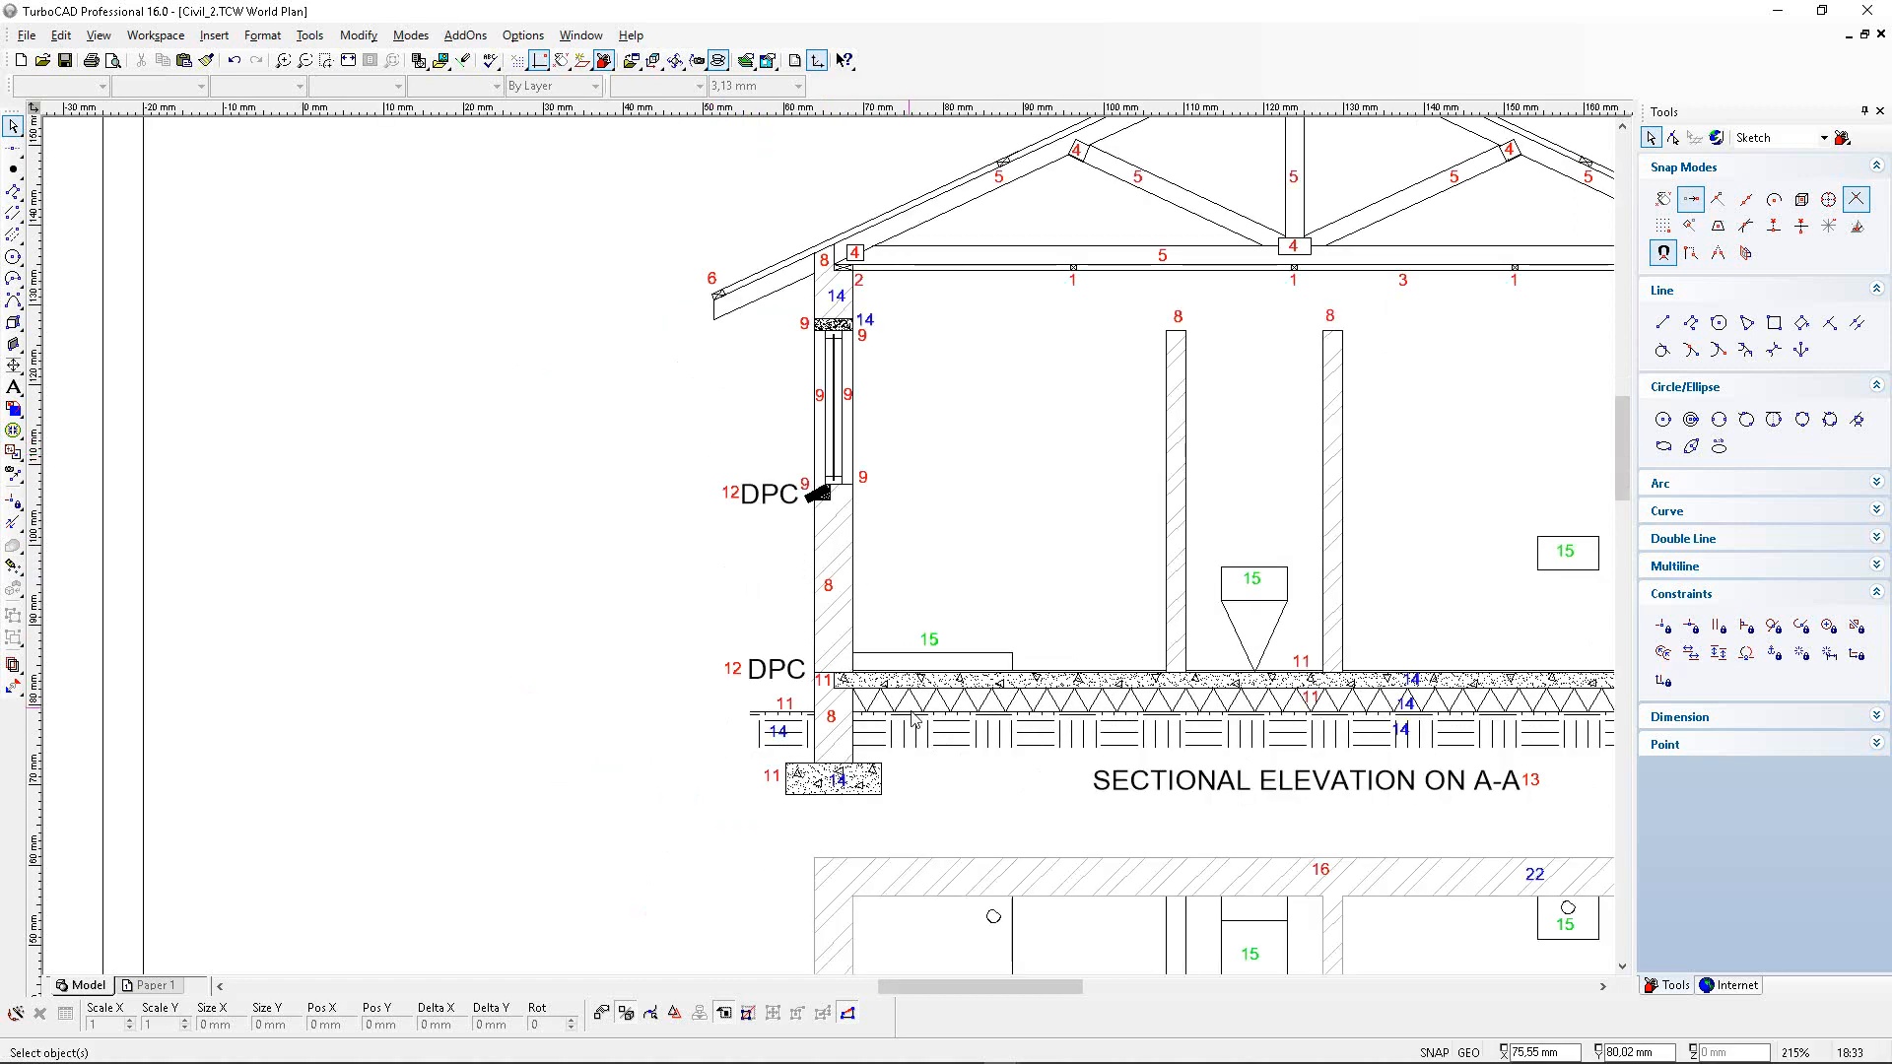
pyautogui.scroll(2, 1001, 602)
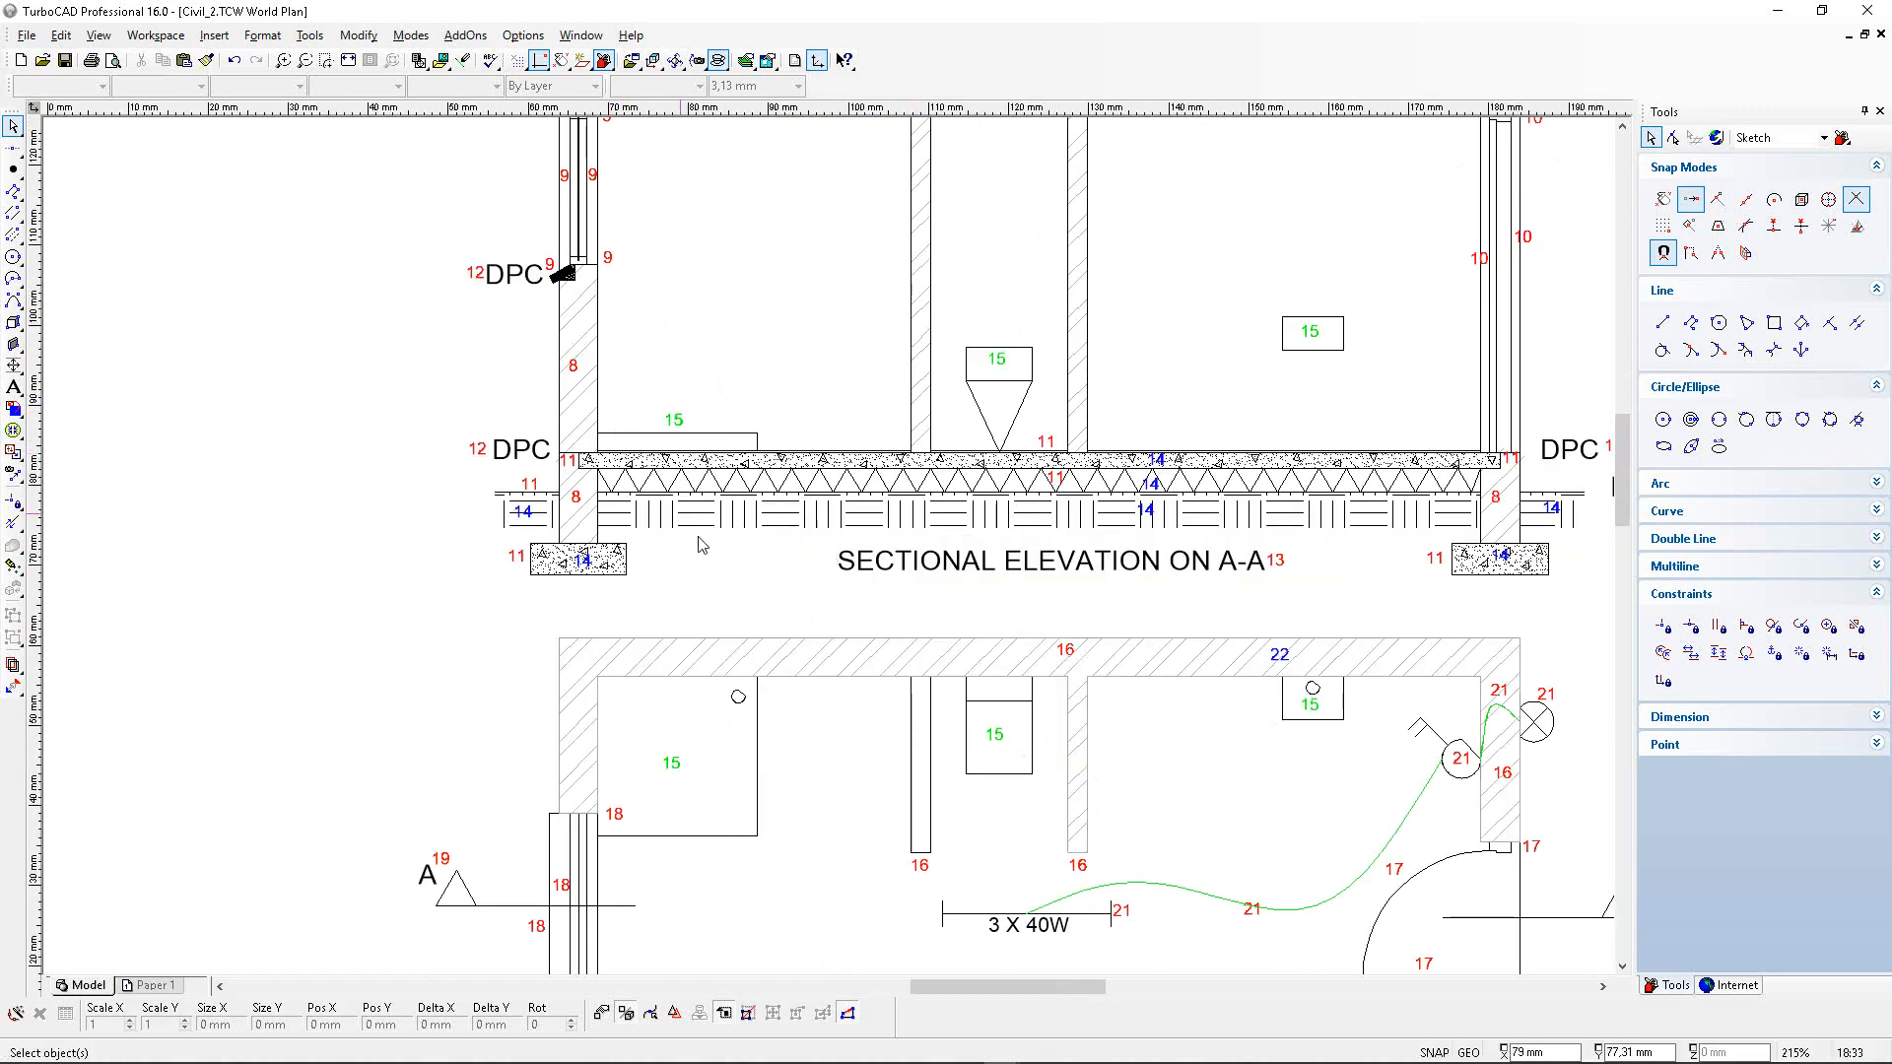